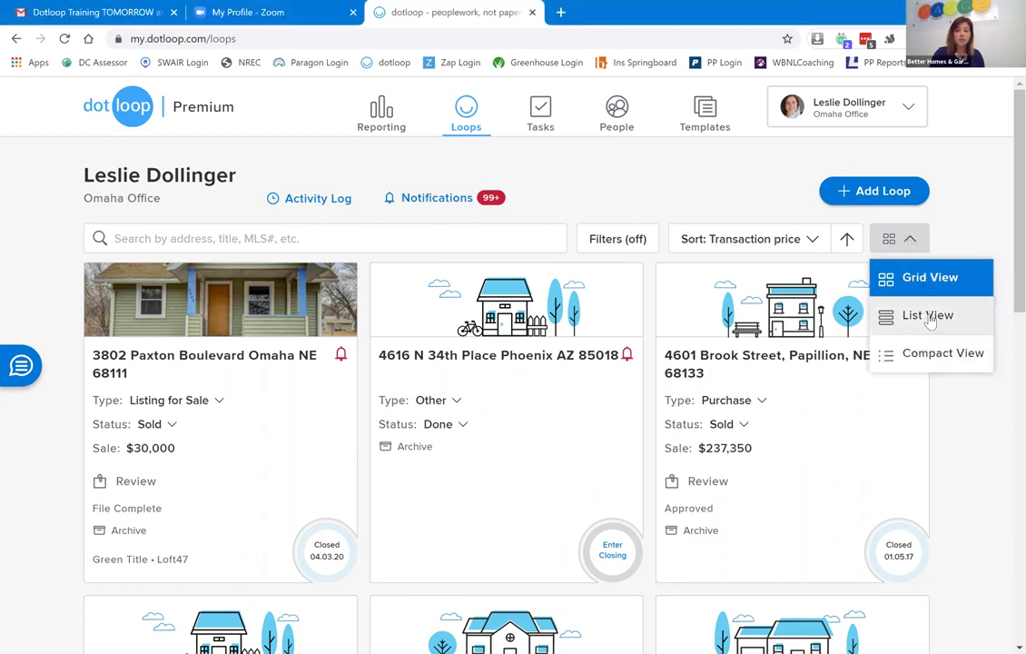
Try the list and compact table loop layouts, return to cards, and browse the loop filters.
left_click(928, 318)
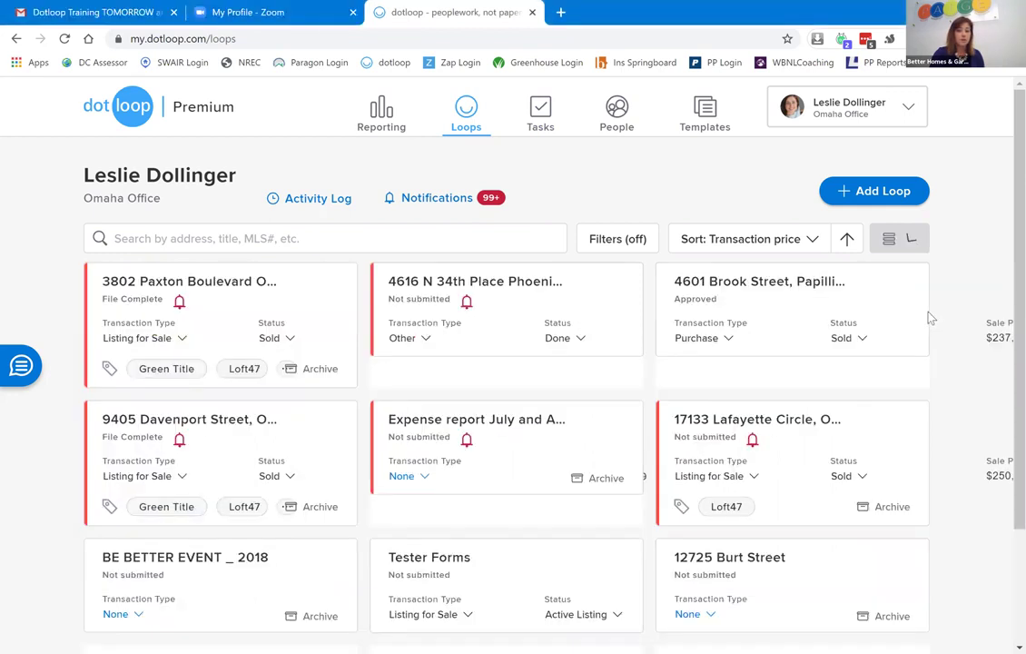
left_click(910, 239)
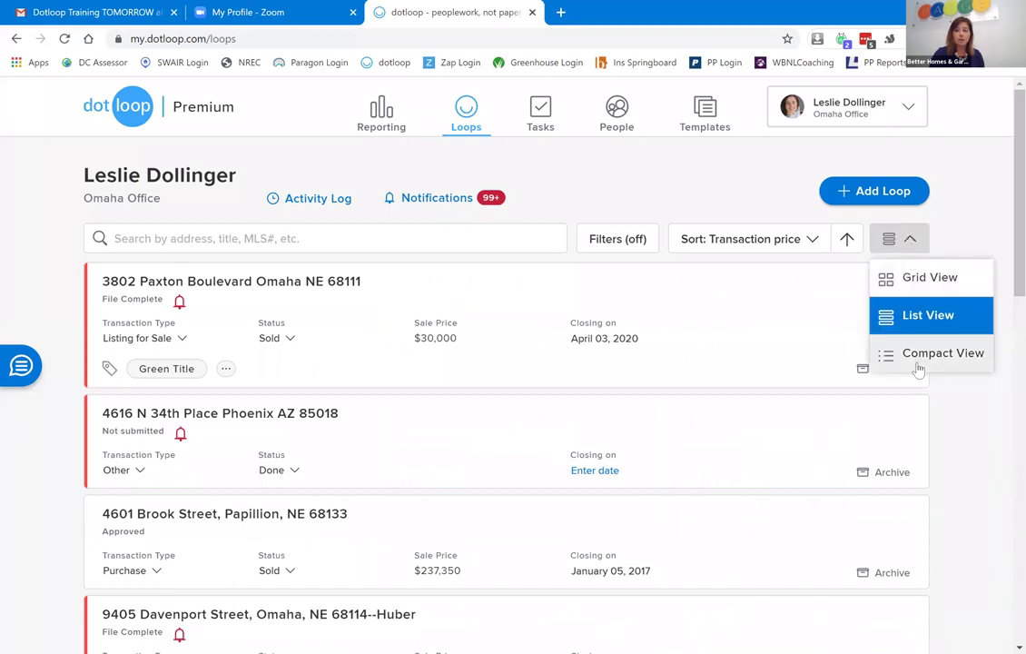
left_click(919, 368)
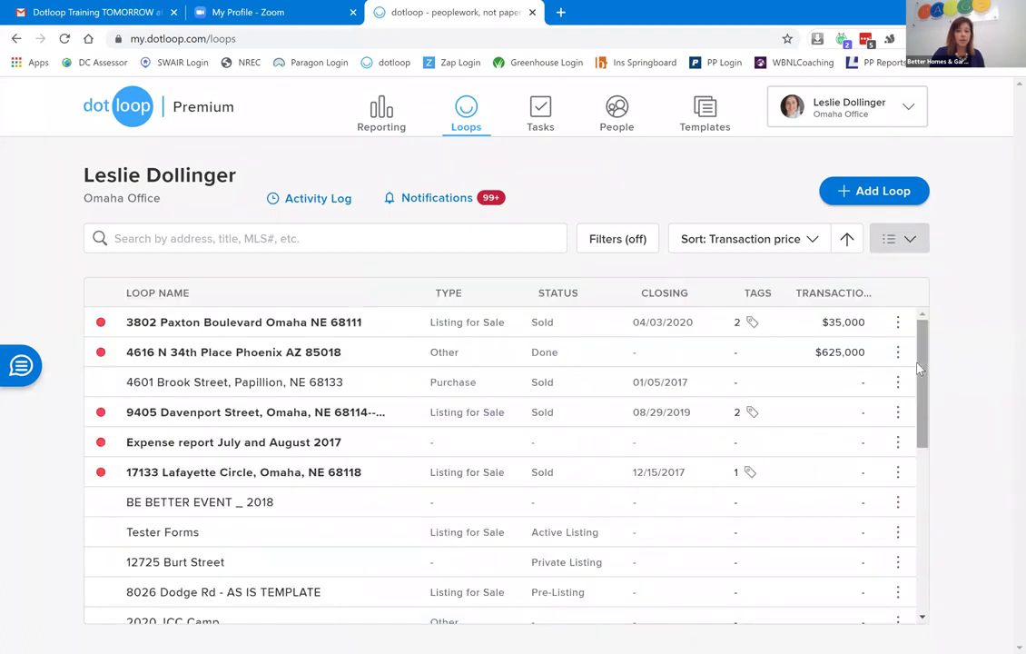
left_click(913, 247)
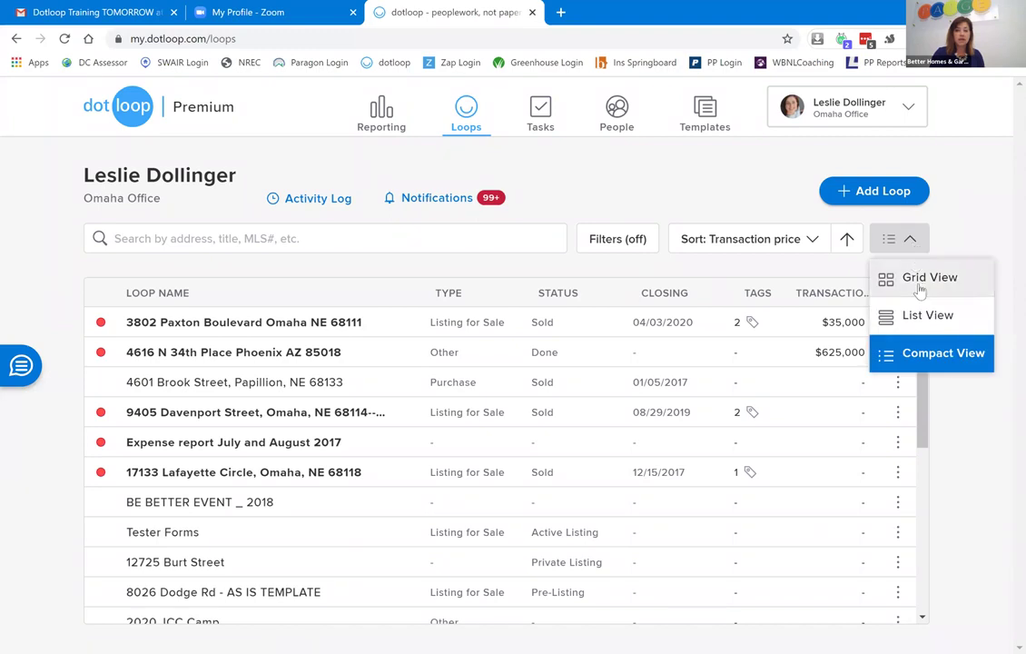
left_click(920, 286)
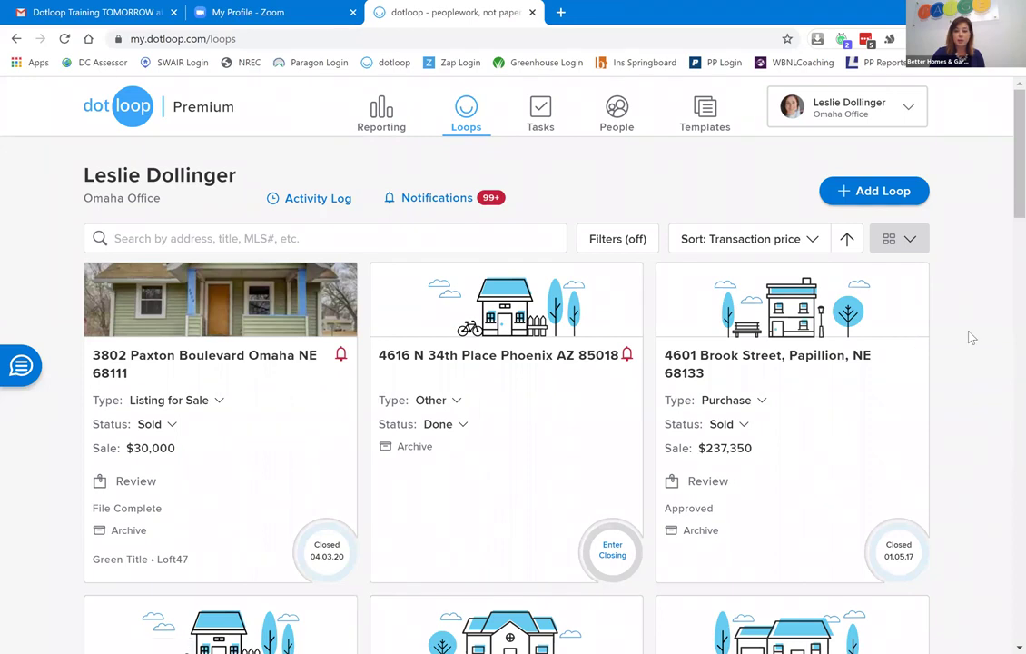
left_click(628, 239)
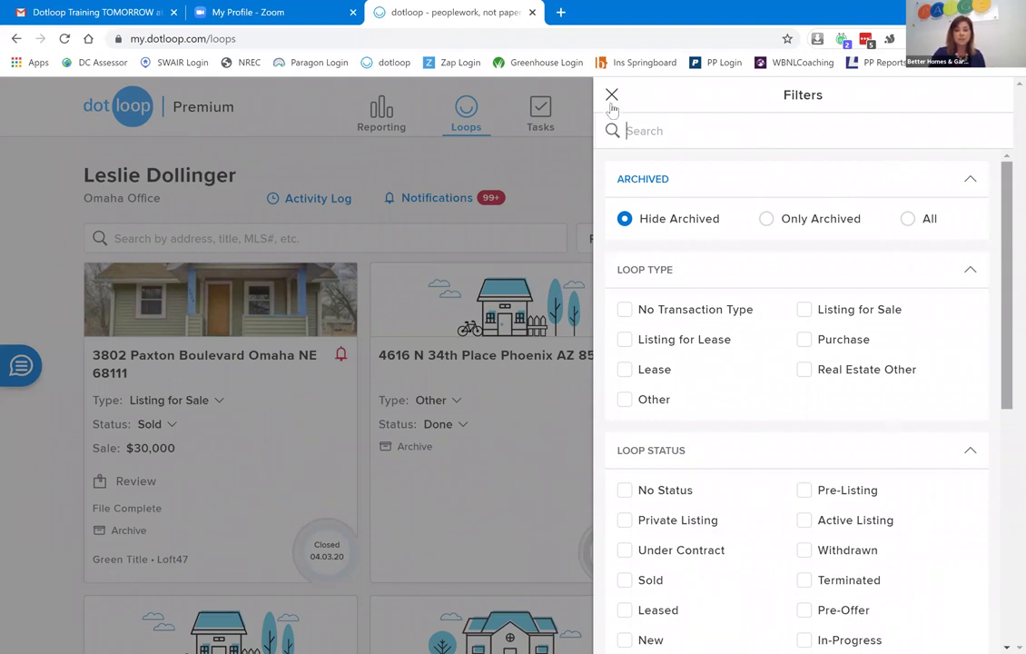
left_click(606, 189)
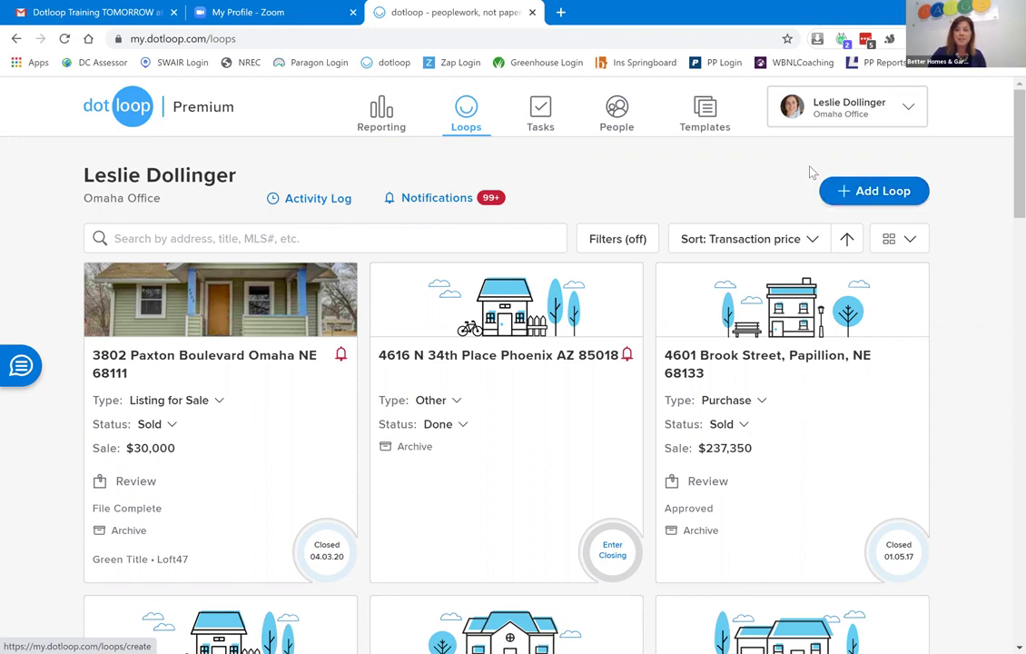
left_click(888, 194)
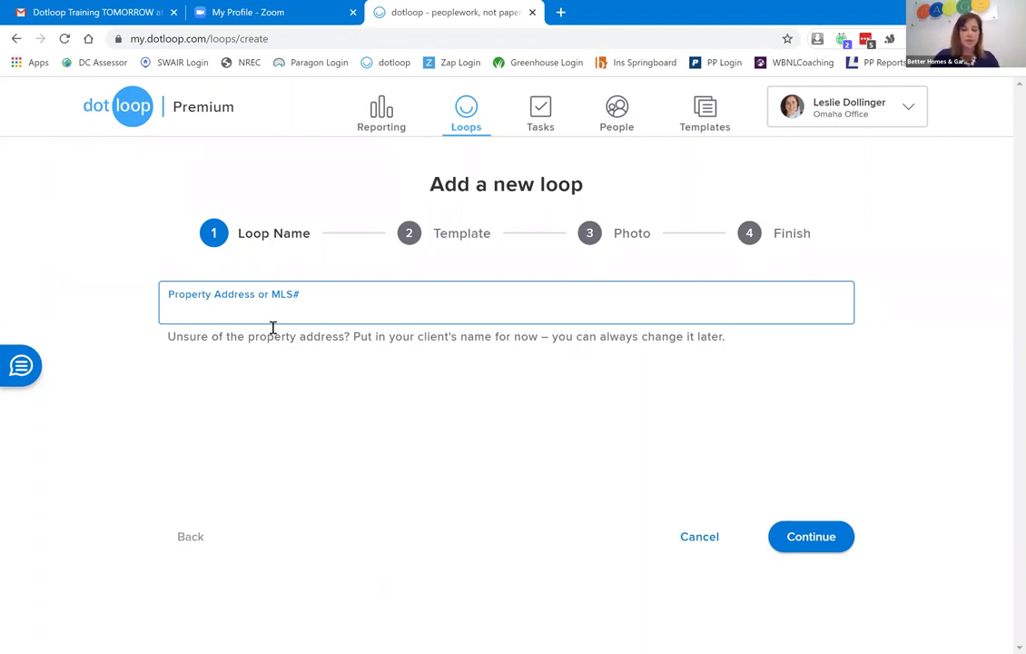
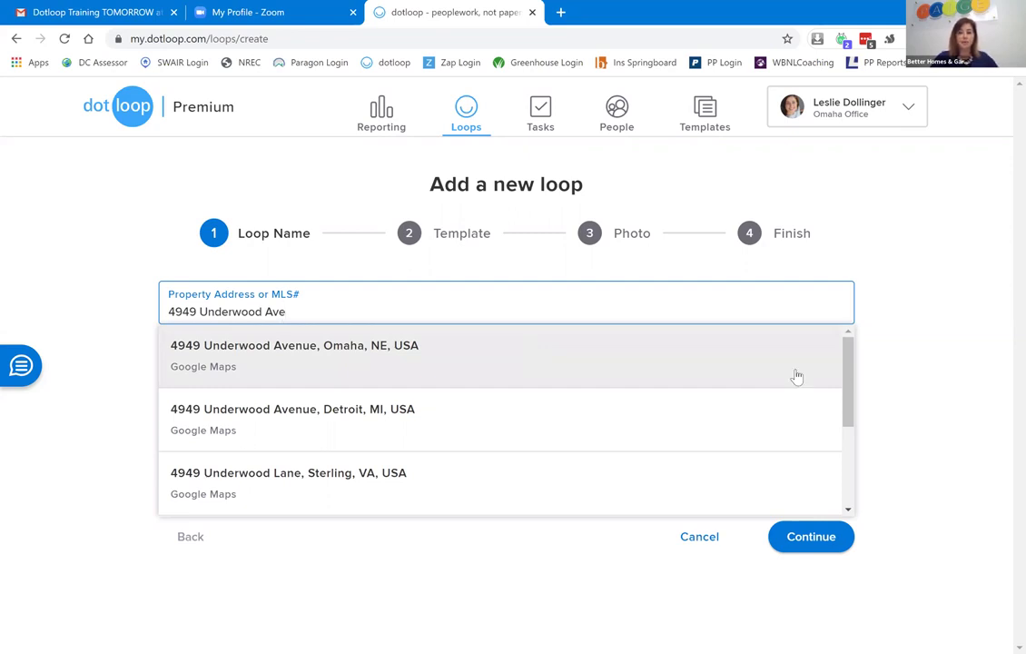
left_click_drag(850, 372, 843, 465)
left_click(850, 396)
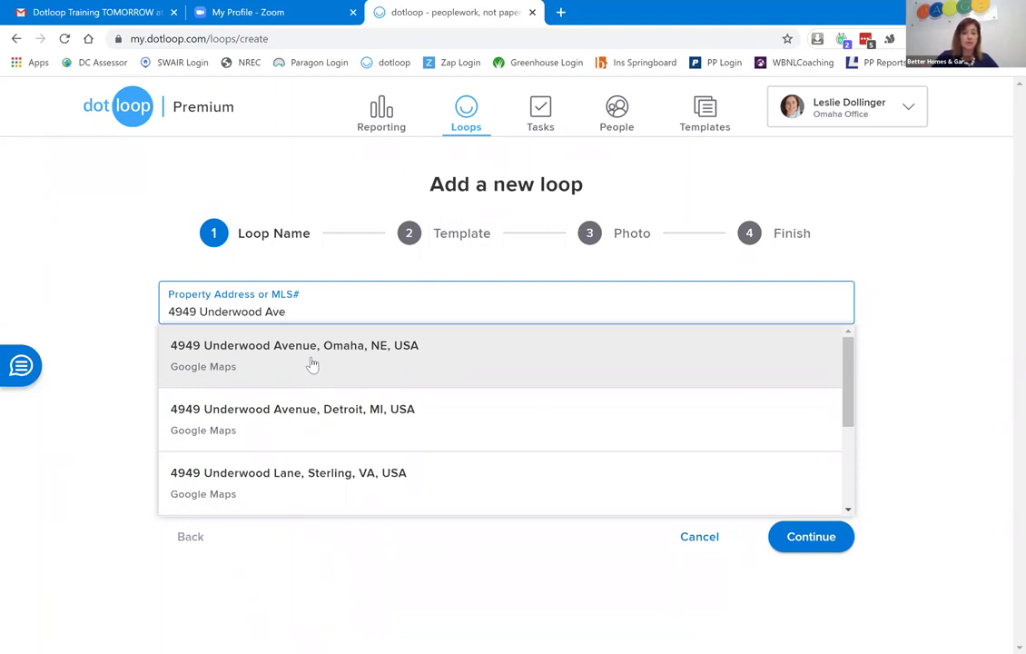
left_click(312, 362)
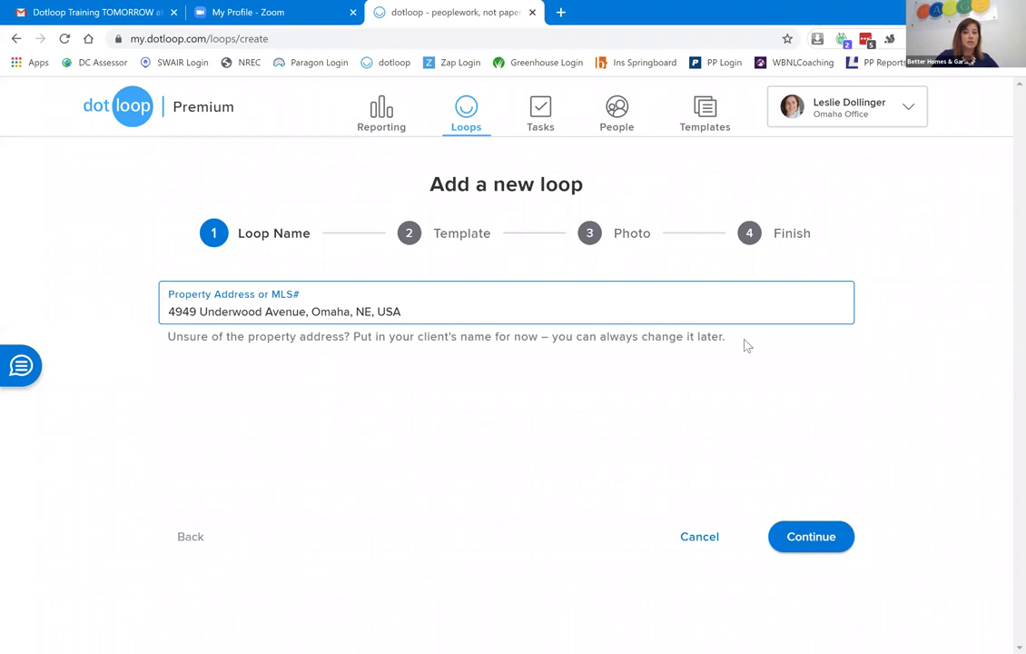
Advance to the template step and choose the Purchase loop template.
left_click(817, 543)
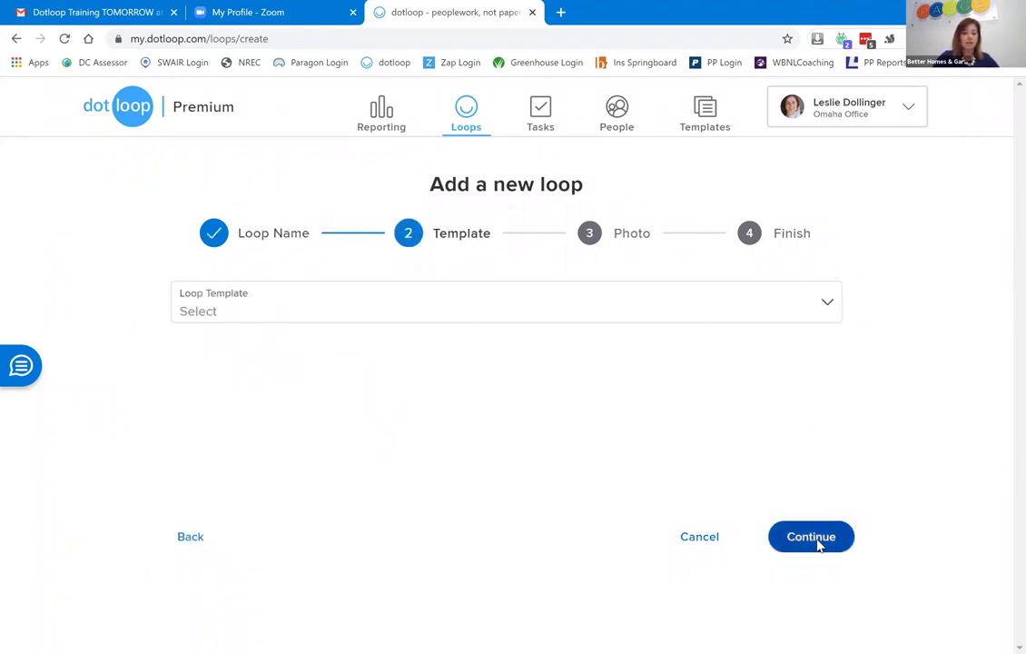
left_click(335, 318)
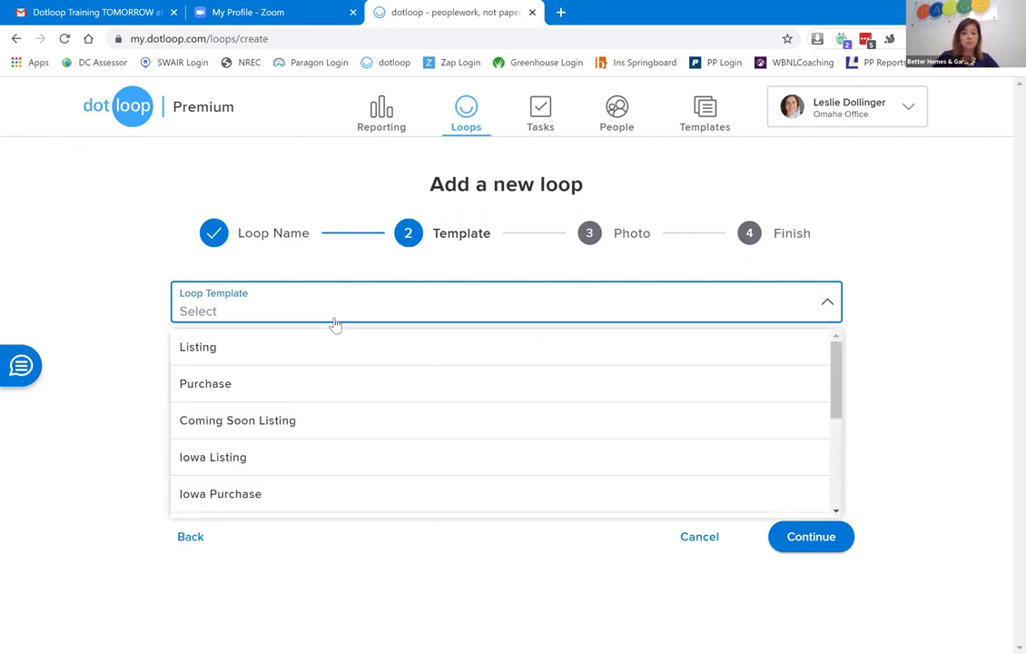
left_click_drag(842, 365, 858, 481)
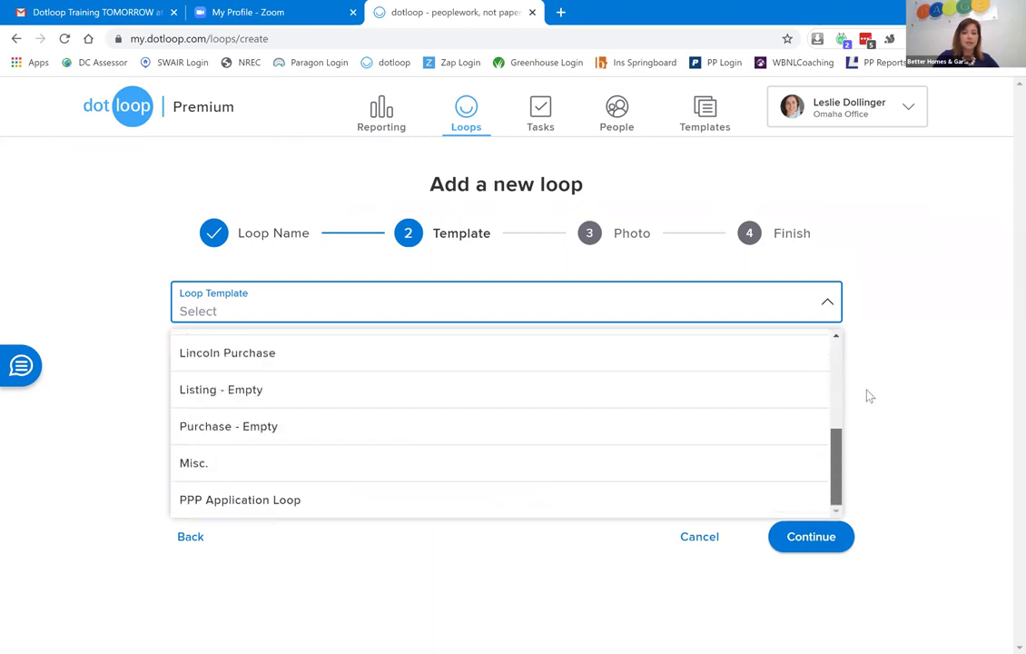
left_click_drag(868, 396, 859, 350)
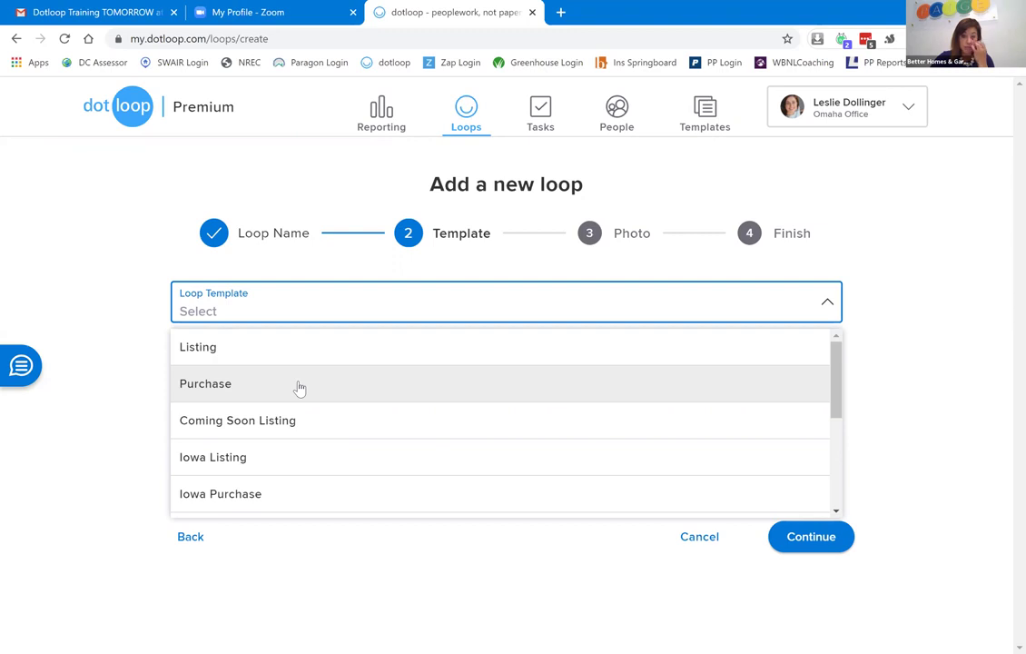
left_click(300, 388)
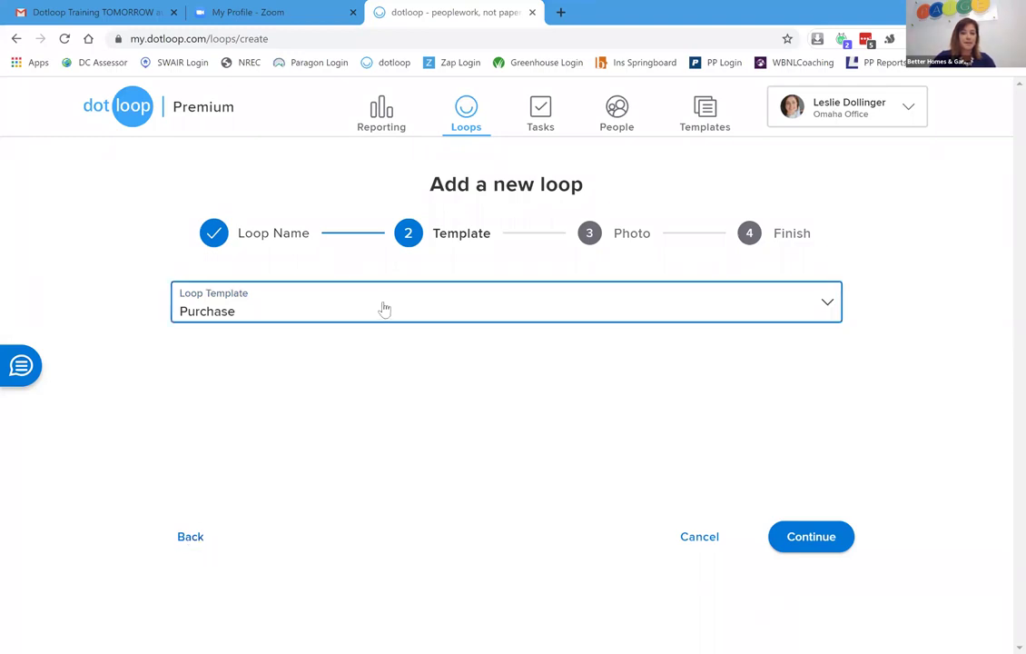
left_click(804, 545)
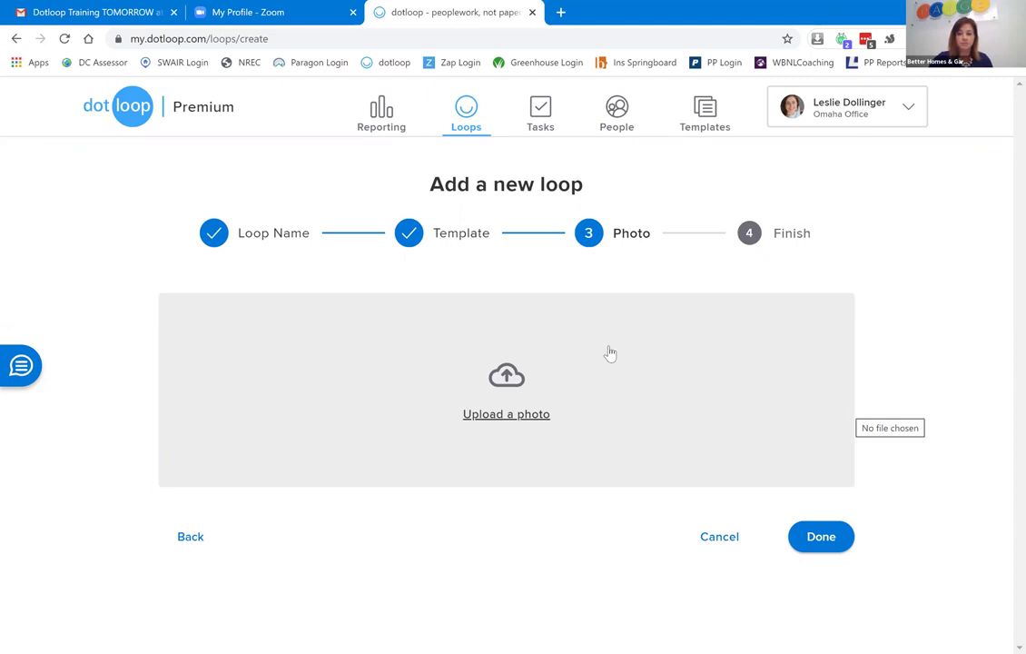
left_click(820, 538)
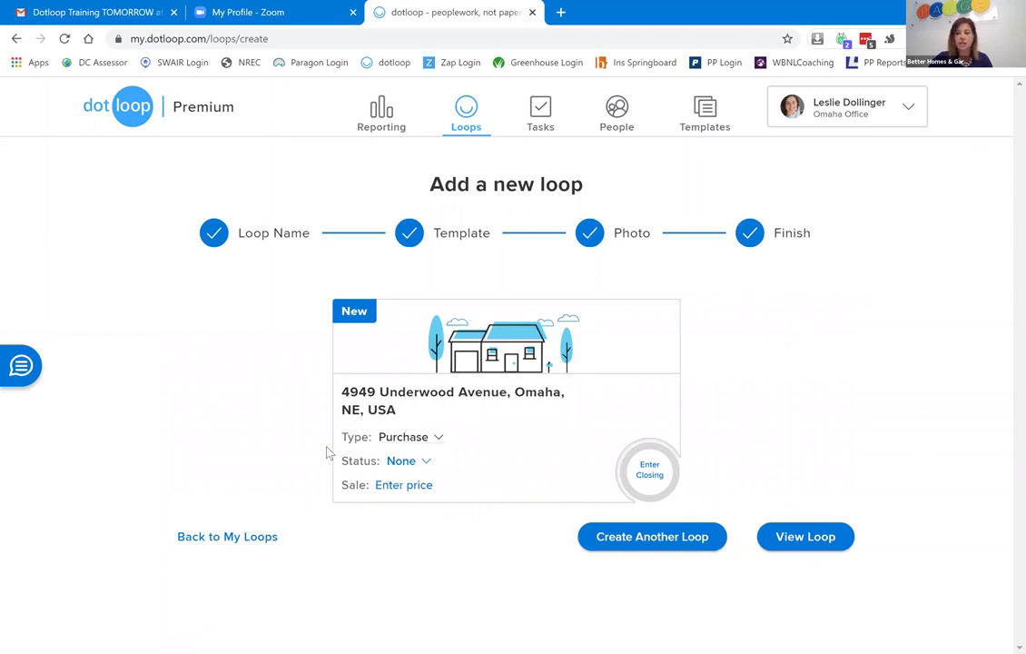
Open the new loop and look through its Purchase Folder and Final Documents lists.
left_click(790, 545)
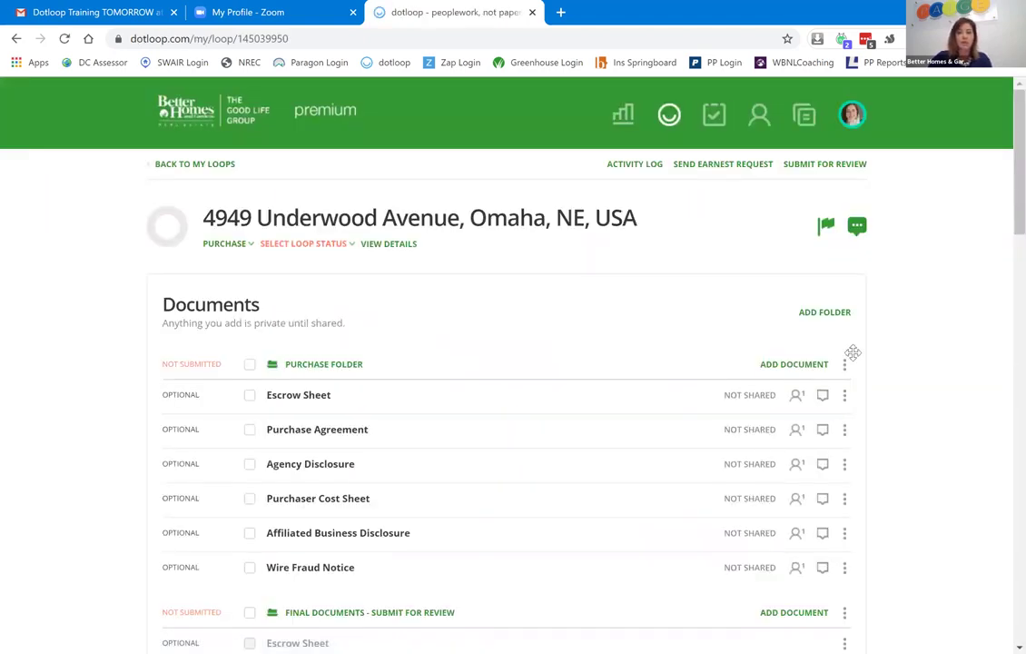
scroll(1006, 211, "down", 3)
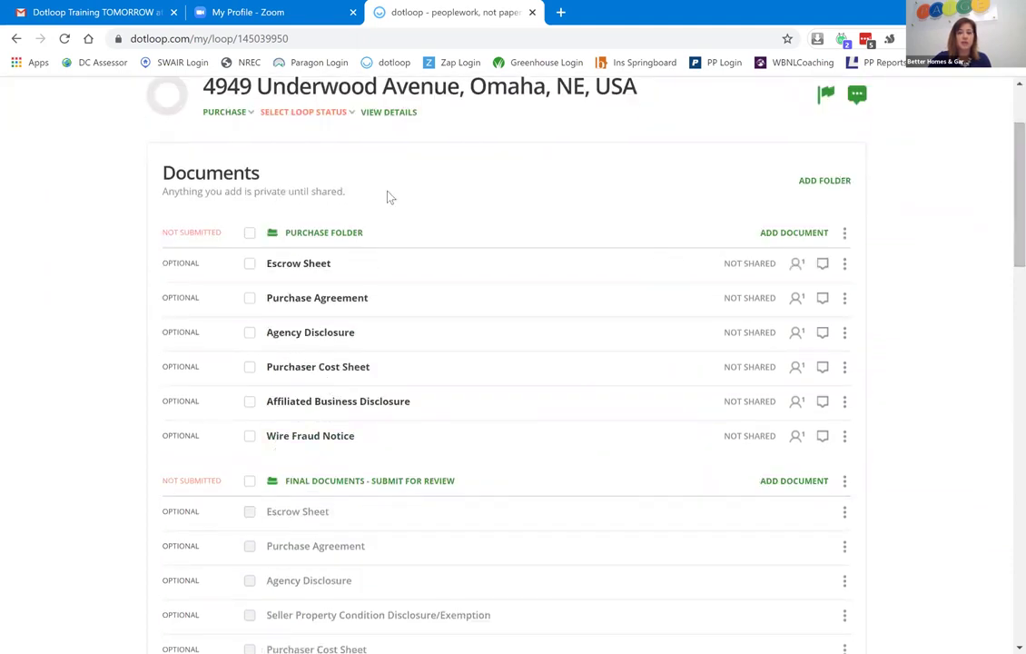
scroll(1004, 218, "up", 3)
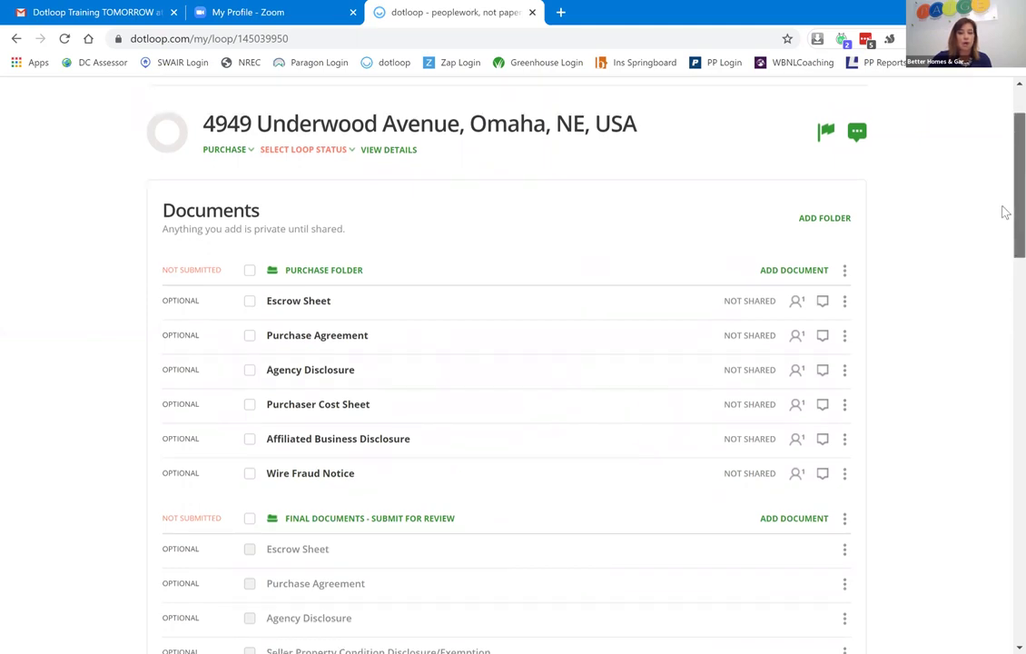
scroll(1005, 272, "down", 10)
scroll(1004, 330, "down", 1)
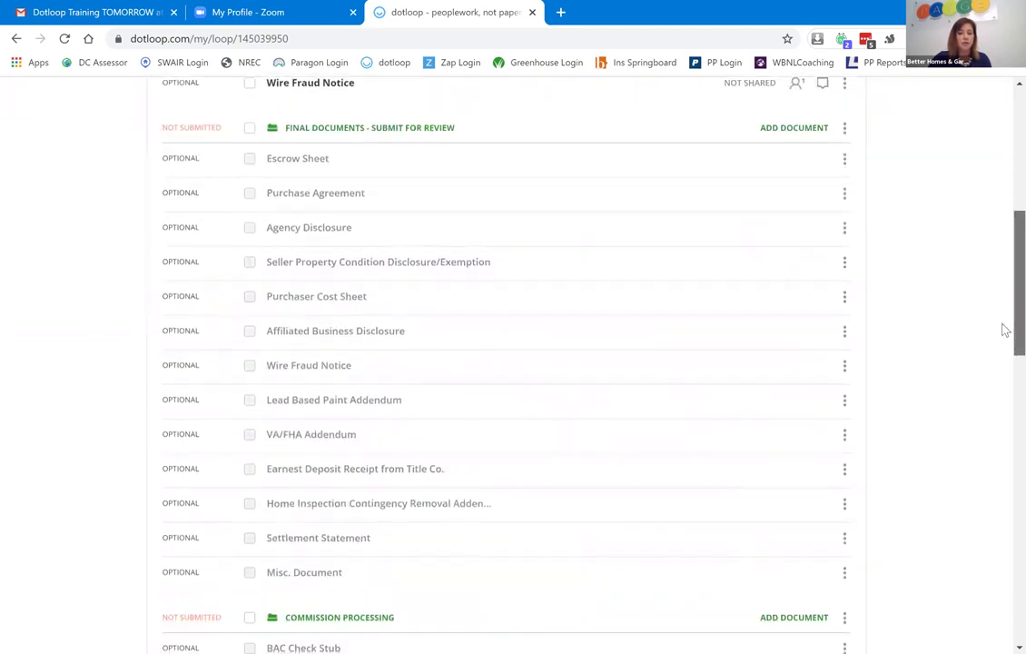
scroll(1005, 308, "up", 2)
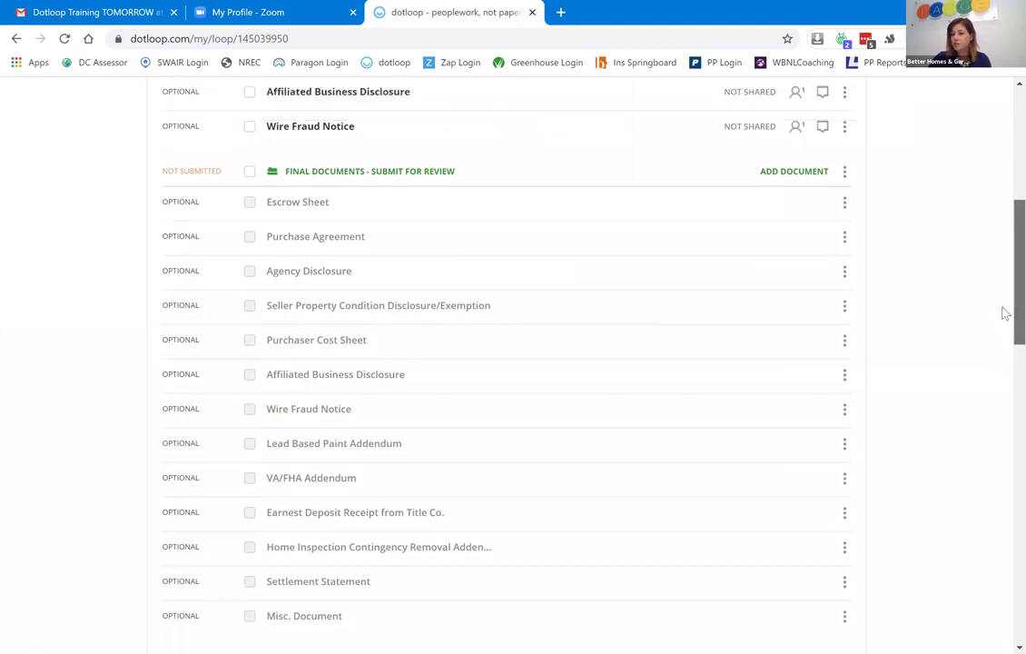
scroll(1005, 290, "up", 6)
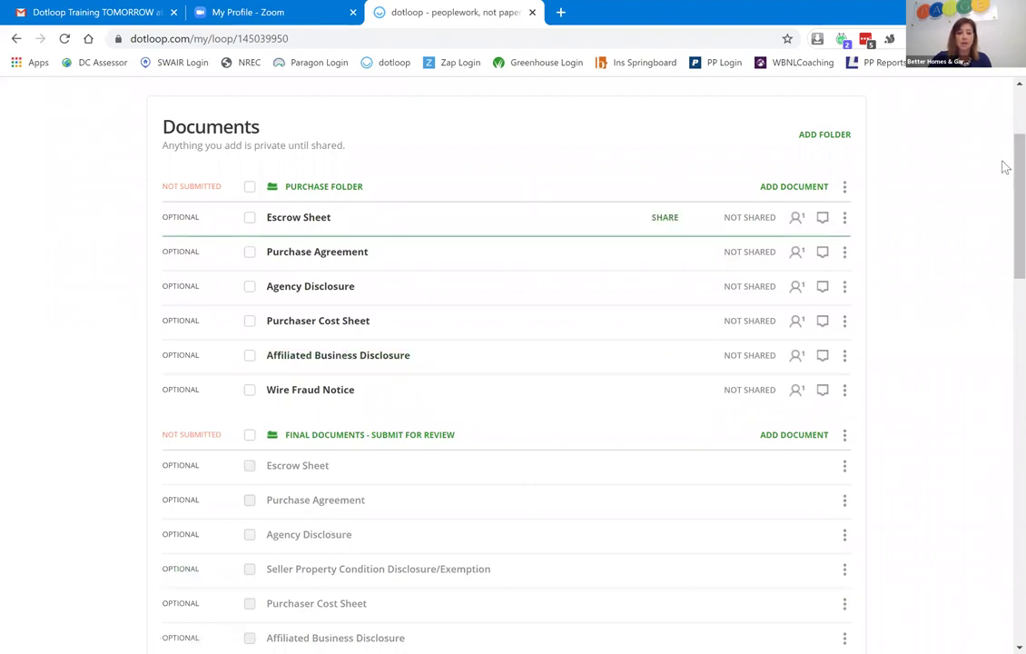
scroll(1003, 165, "up", 3)
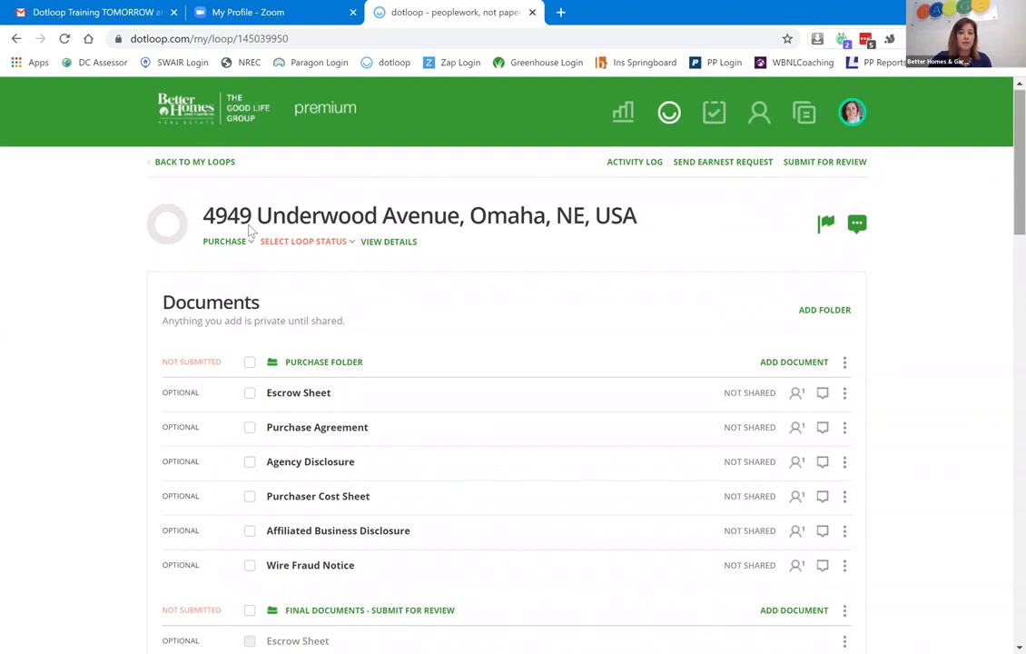
Open the loop's details page and review its Purchase transaction type and unset status.
left_click(641, 224)
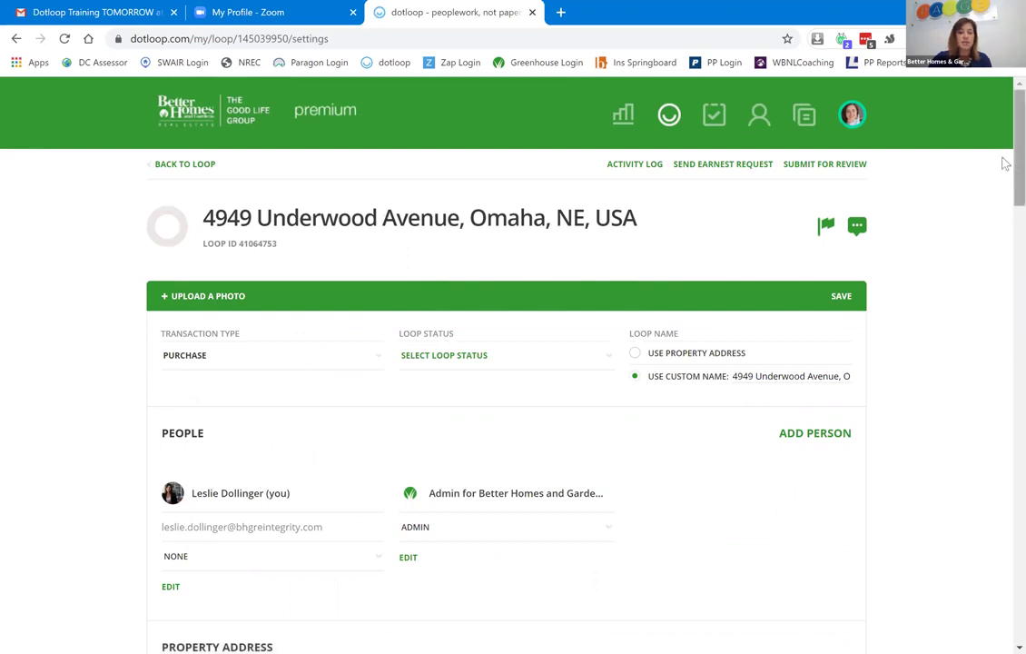
scroll(1005, 177, "down", 1)
scroll(1005, 194, "down", 3)
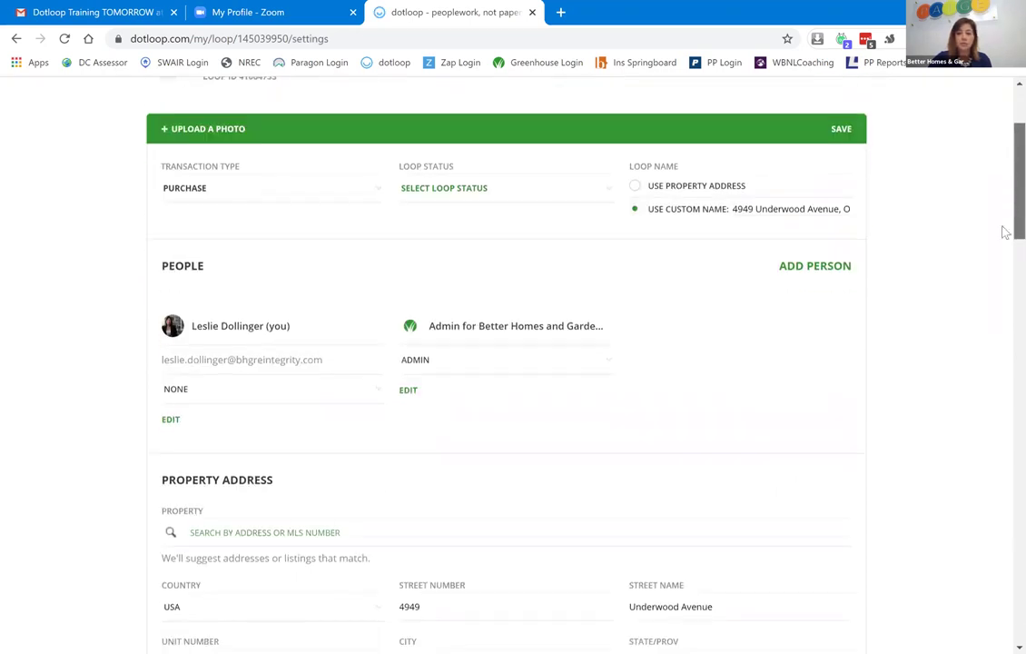
scroll(1002, 266, "down", 2)
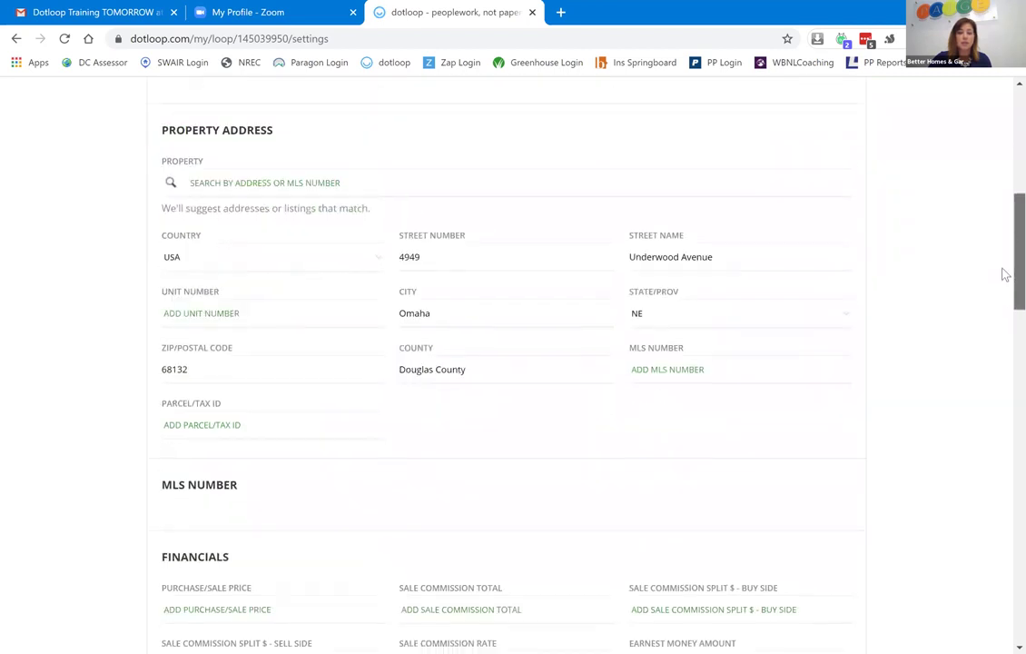
scroll(1002, 289, "down", 1)
scroll(1003, 288, "down", 4)
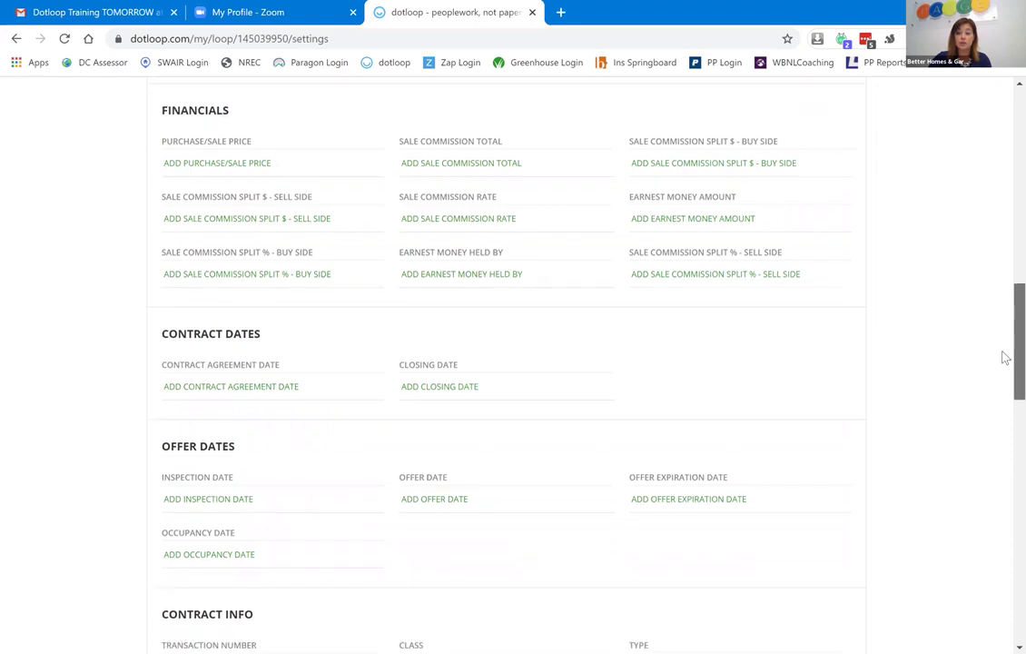
scroll(1002, 221, "up", 5)
scroll(1005, 218, "up", 6)
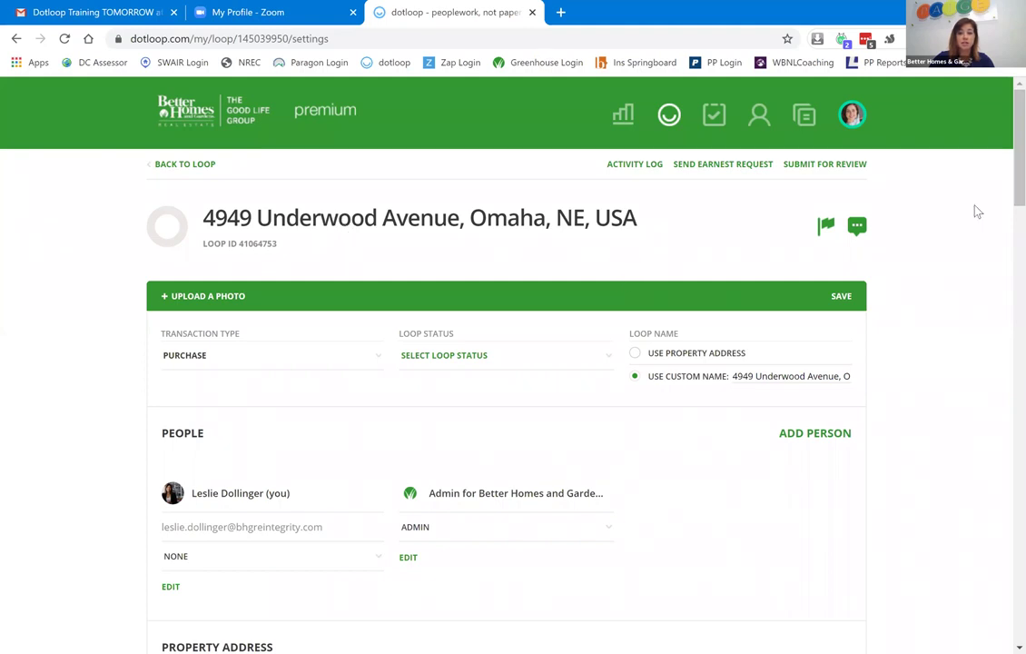
left_click(586, 219)
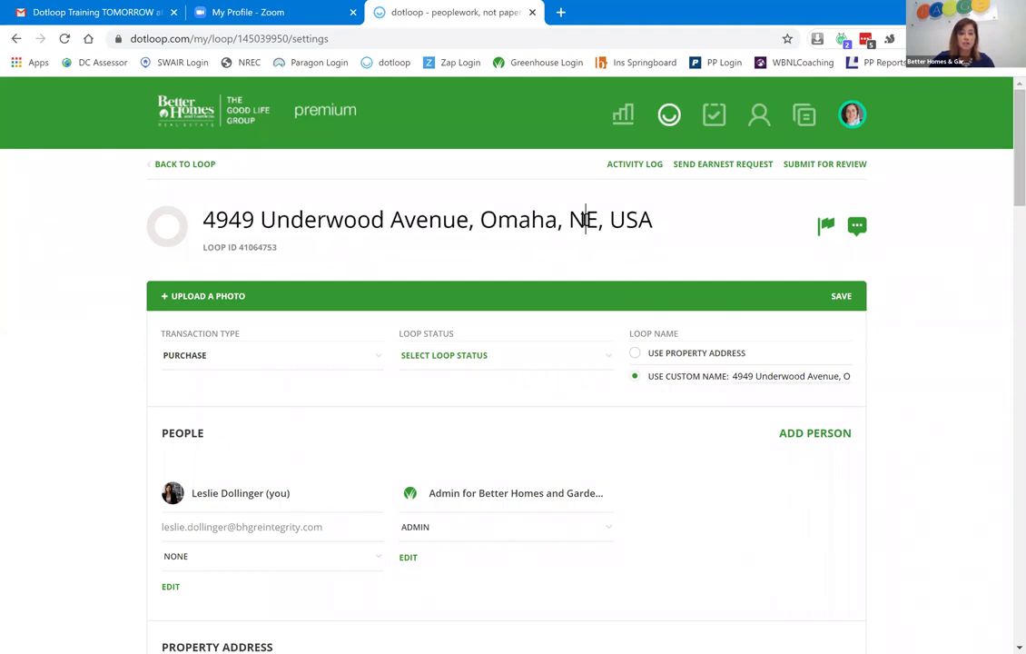
left_click_drag(429, 220, 788, 214)
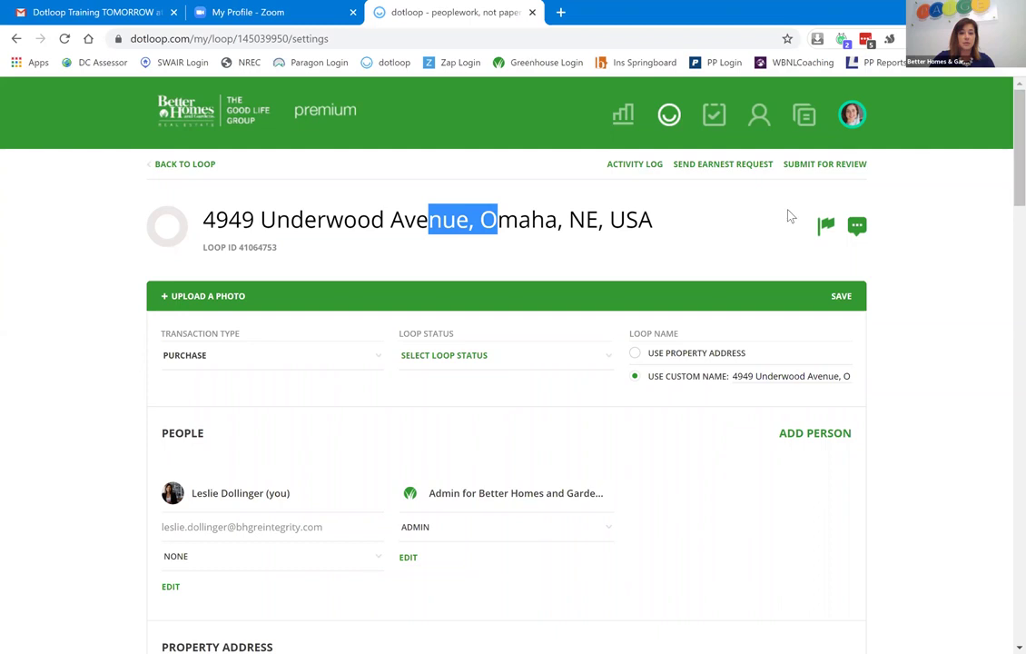
key("BackSpace")
type("- ")
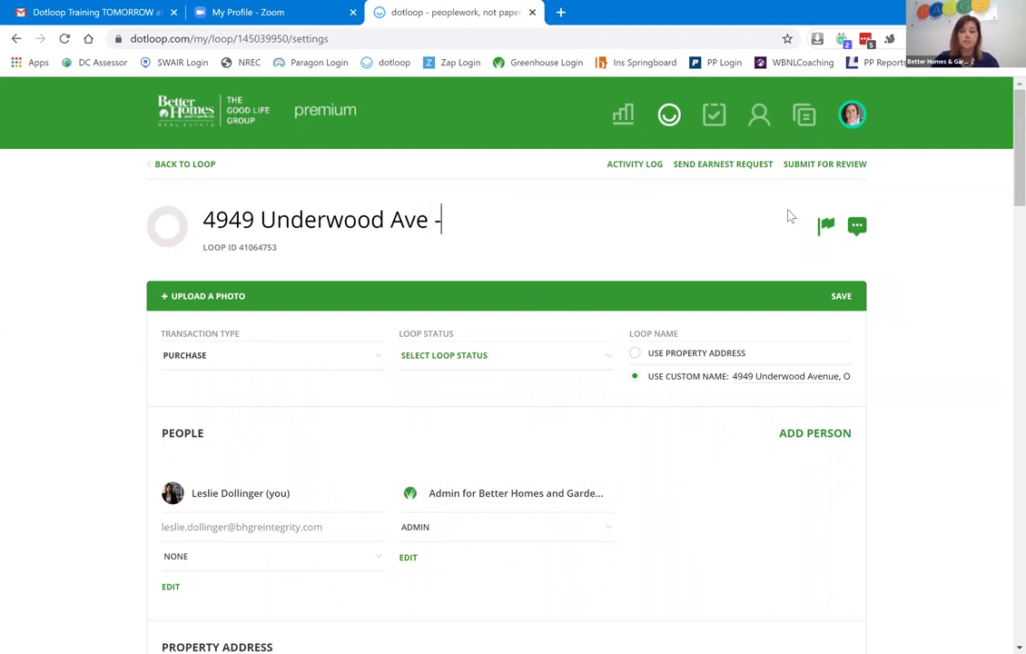
type("Te")
key("BackSpace")
type("raining ")
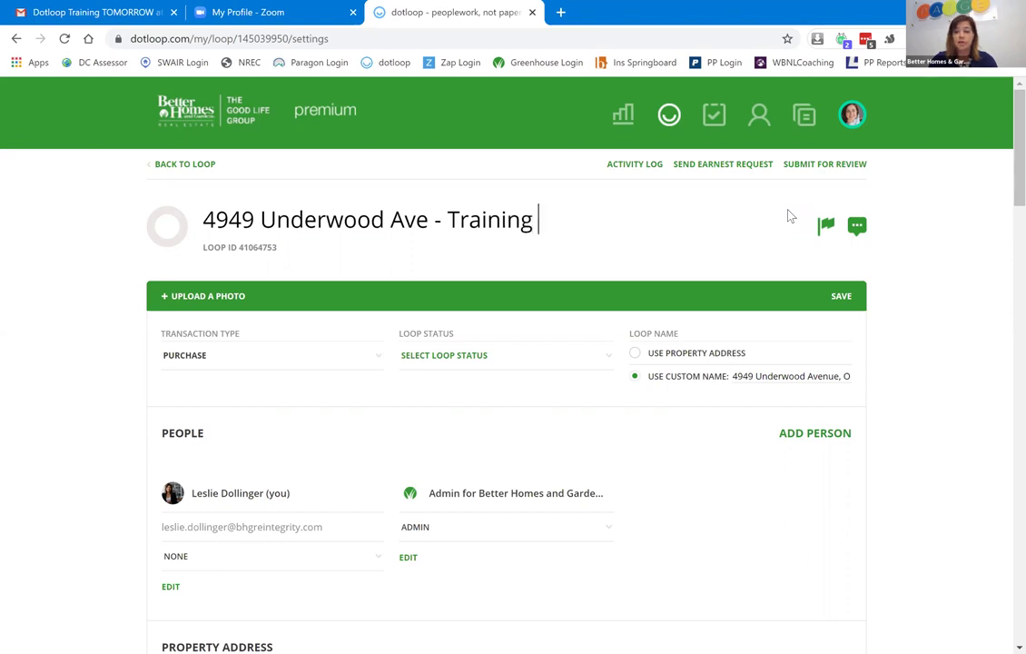
type("7/28")
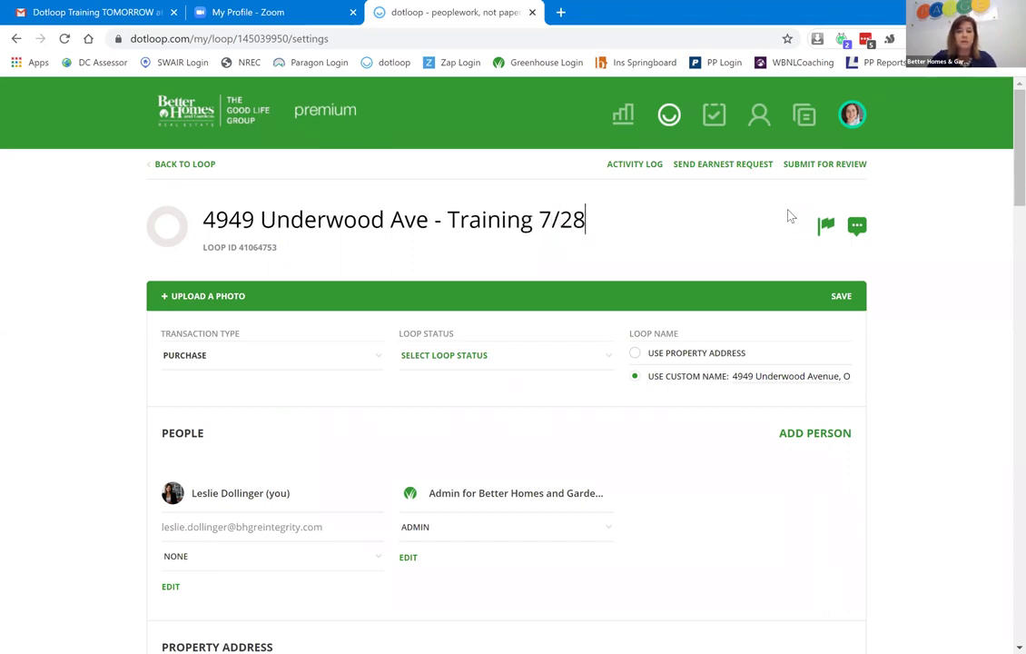
left_click(926, 325)
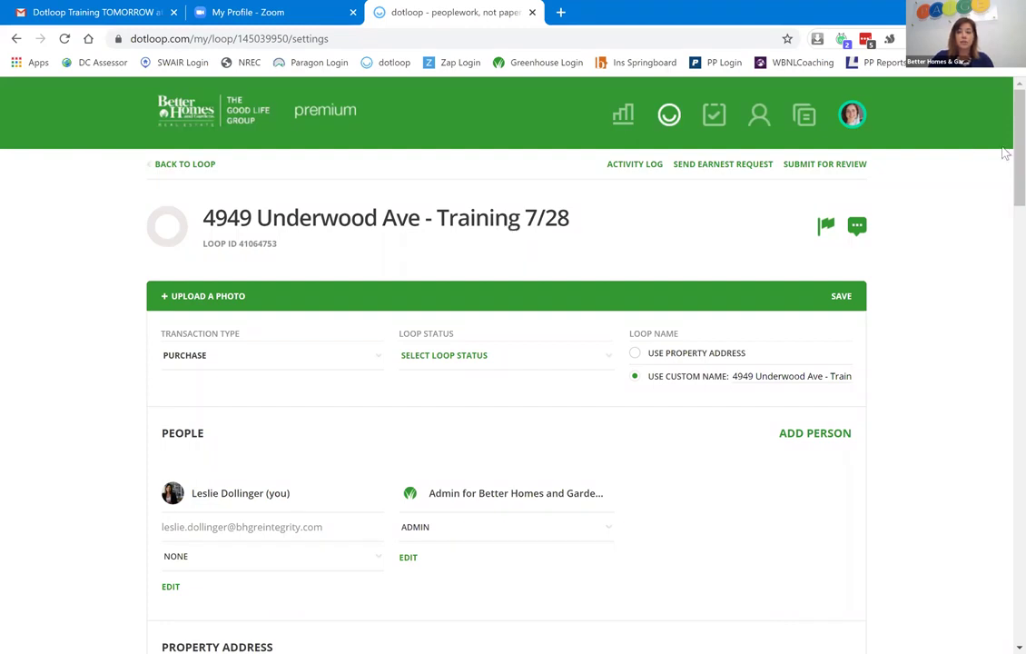
scroll(1005, 197, "down", 1)
scroll(1005, 197, "down", 6)
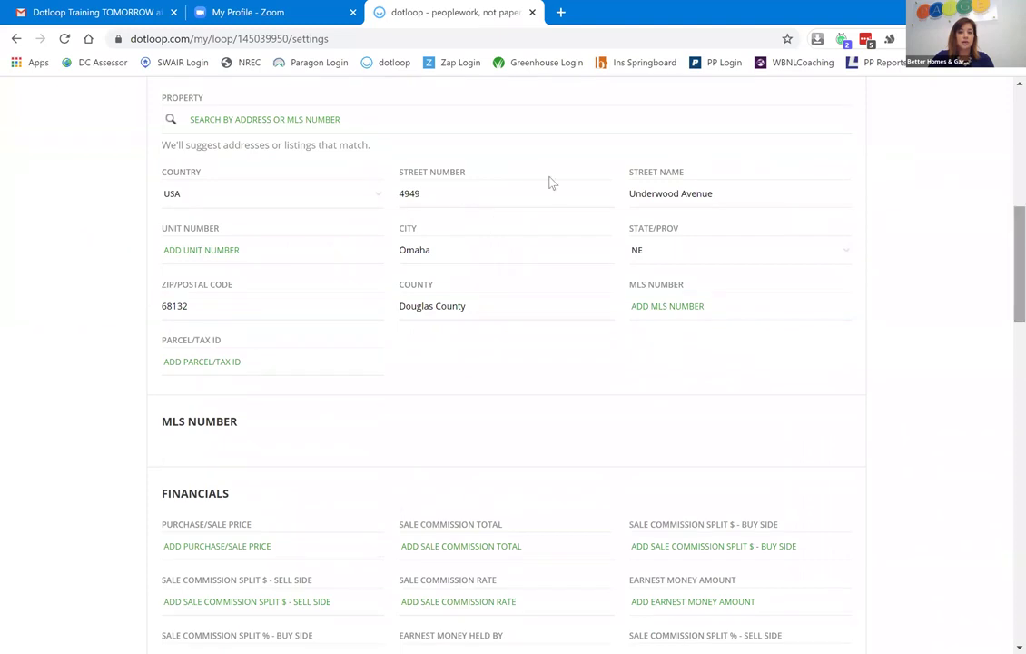
left_click(550, 186)
scroll(1005, 182, "up", 3)
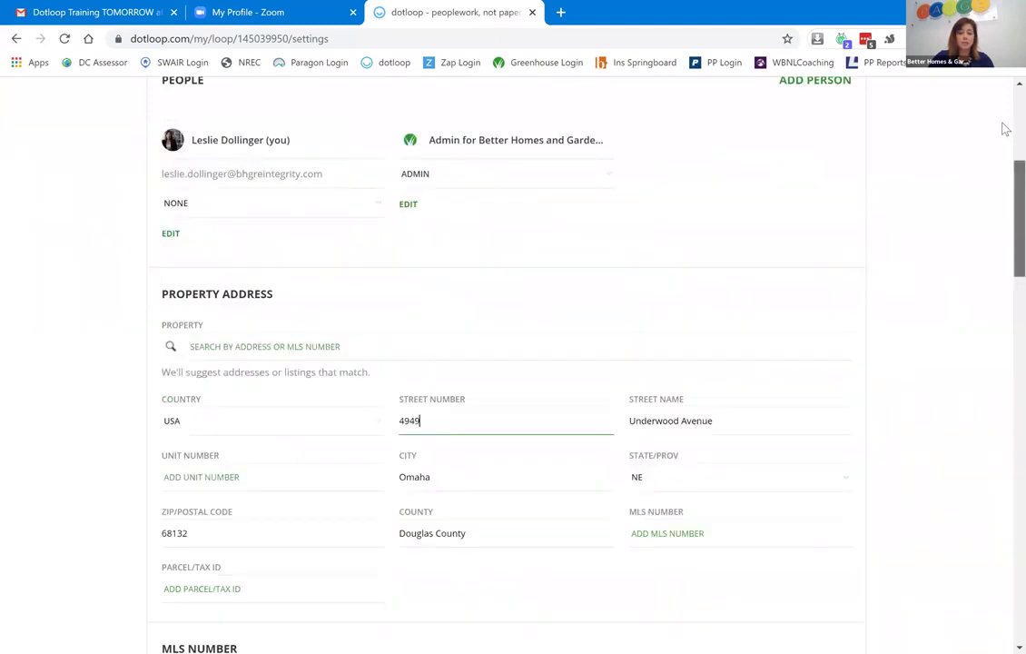
scroll(1005, 129, "up", 4)
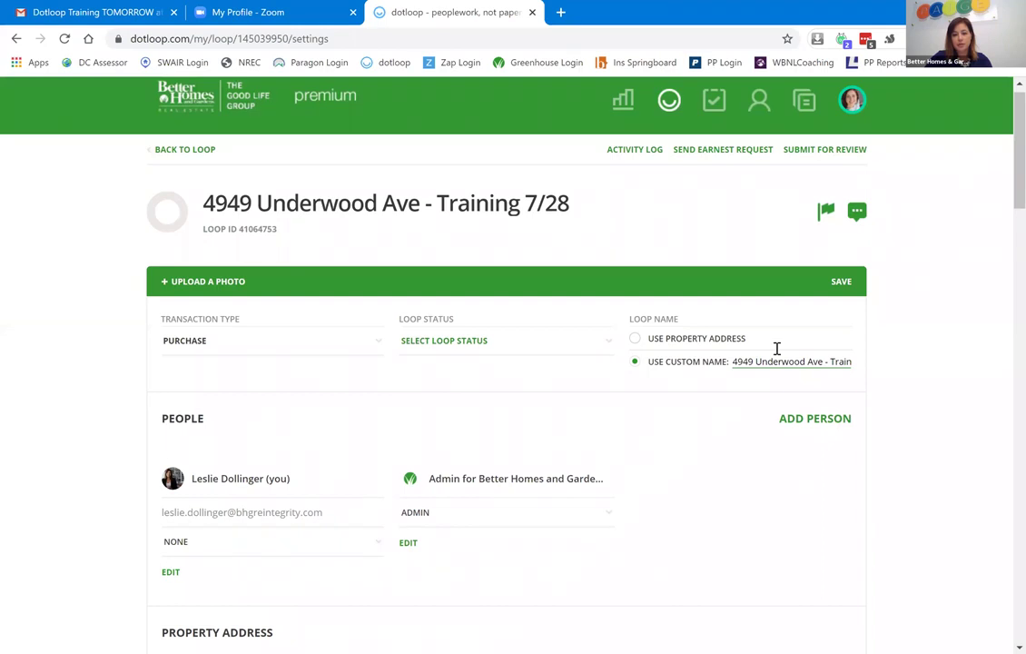
scroll(1005, 173, "down", 3)
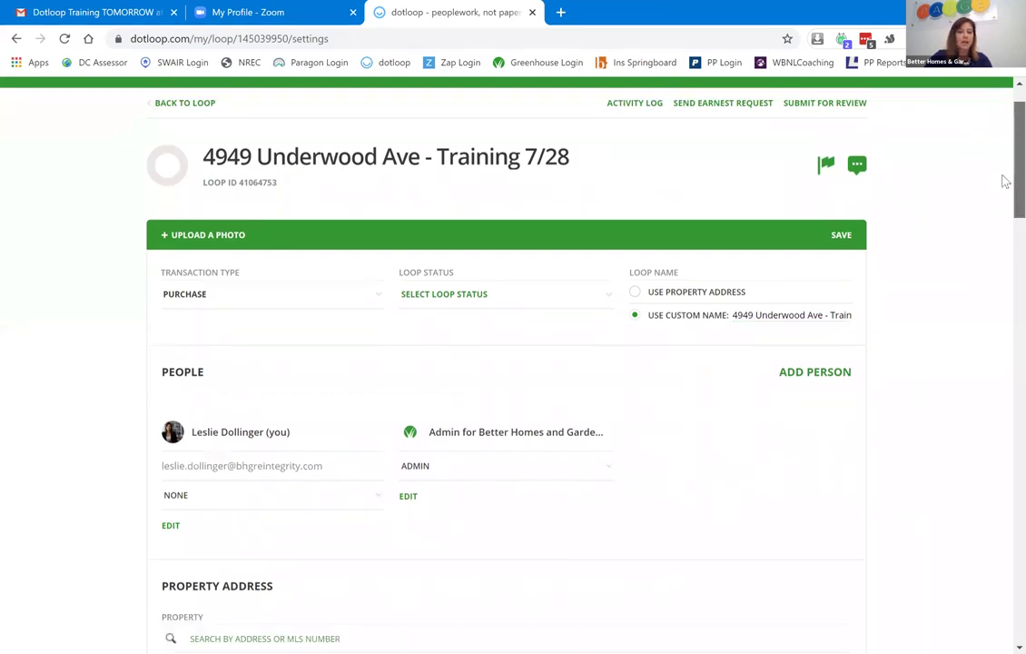
scroll(1005, 236, "down", 5)
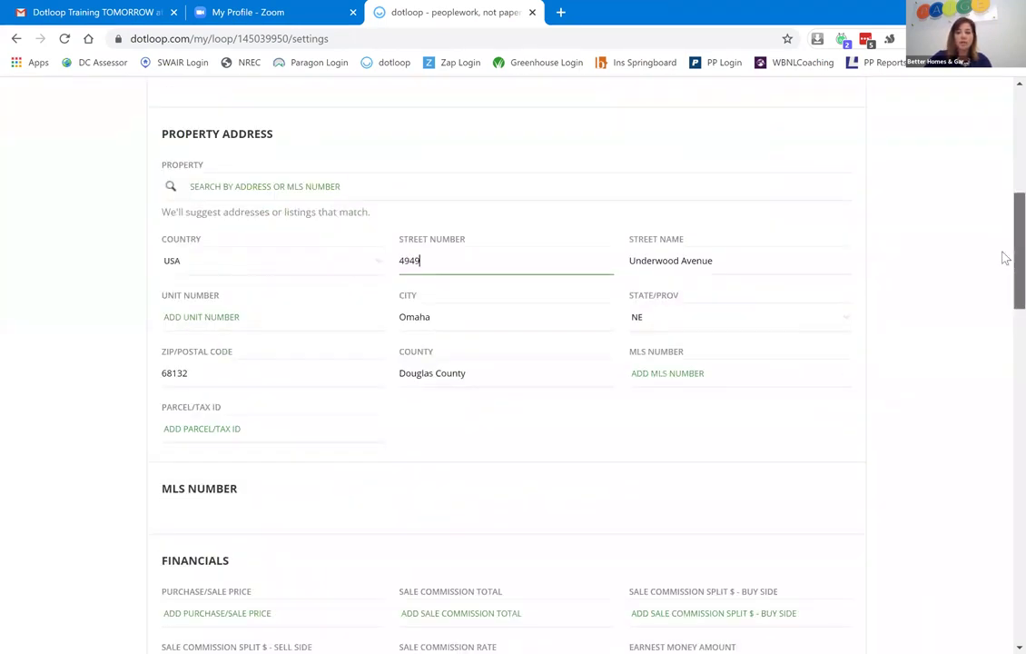
scroll(1005, 345, "down", 4)
scroll(1005, 397, "down", 6)
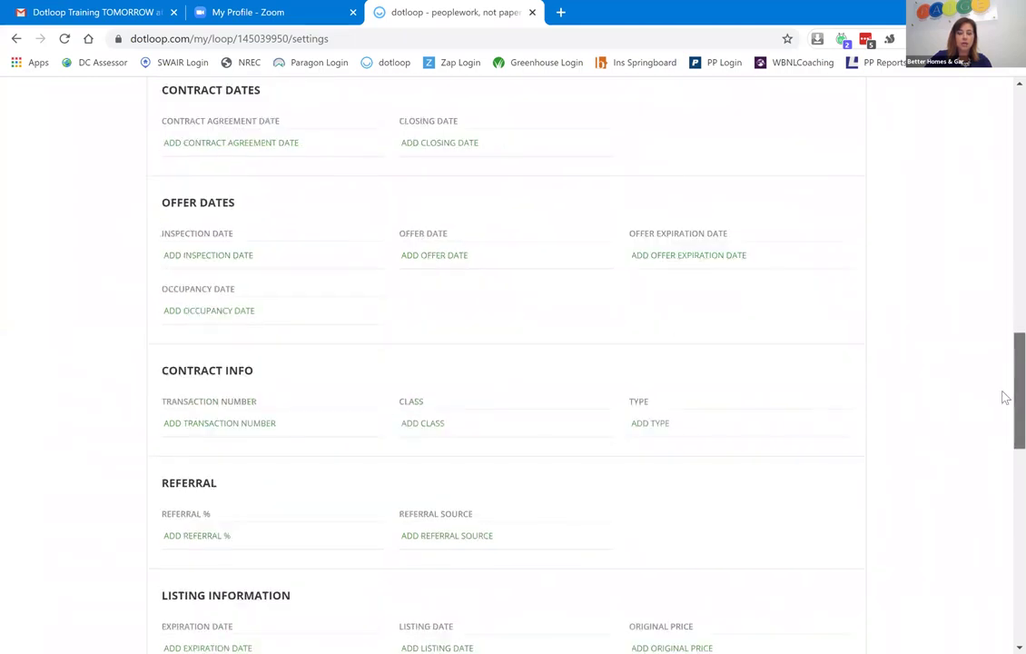
scroll(1005, 463, "down", 1)
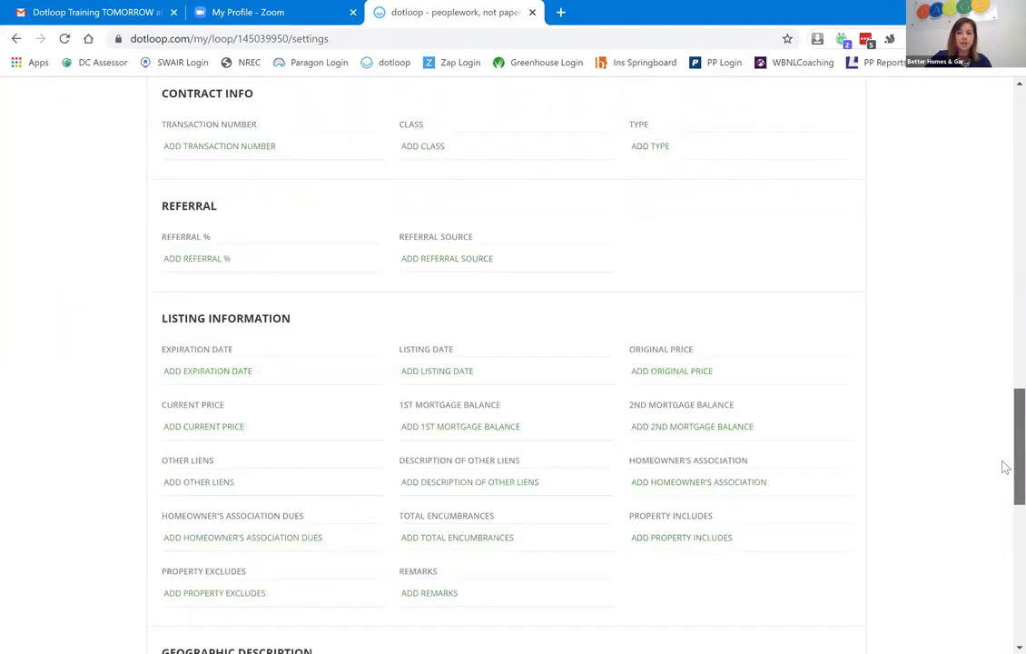
scroll(1004, 120, "up", 13)
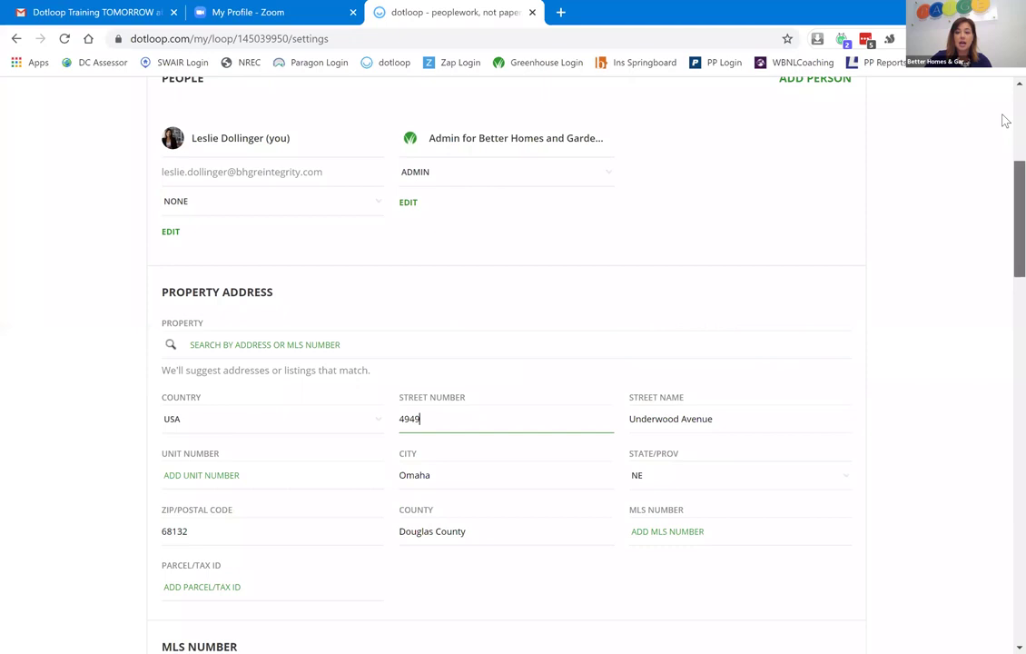
scroll(1005, 118, "up", 4)
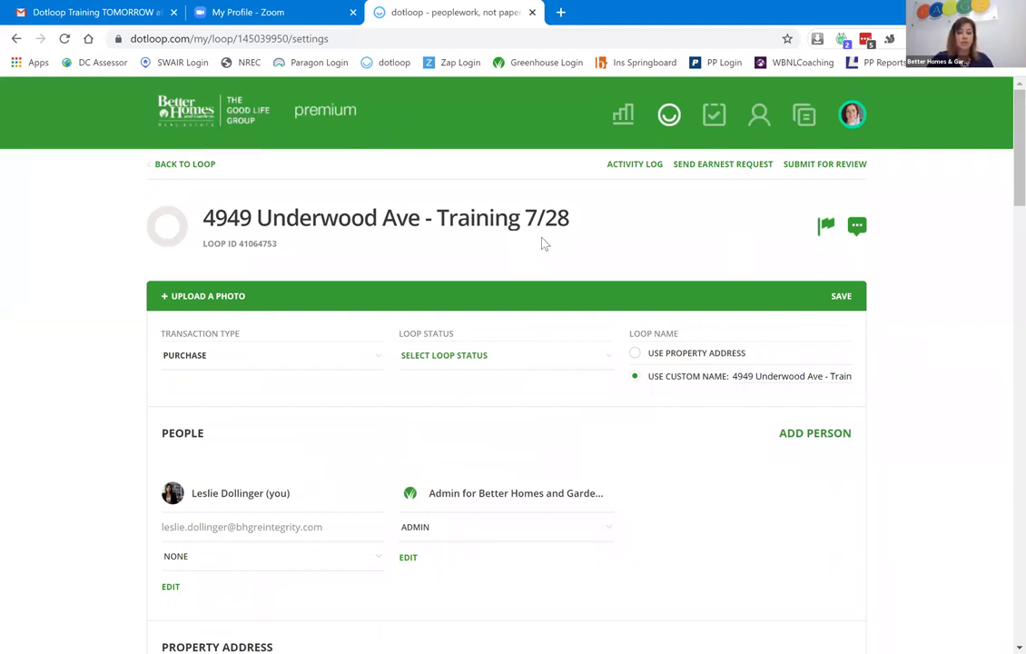
Return to the loop's documents page and set the loop status to Pre-Offer.
left_click(197, 174)
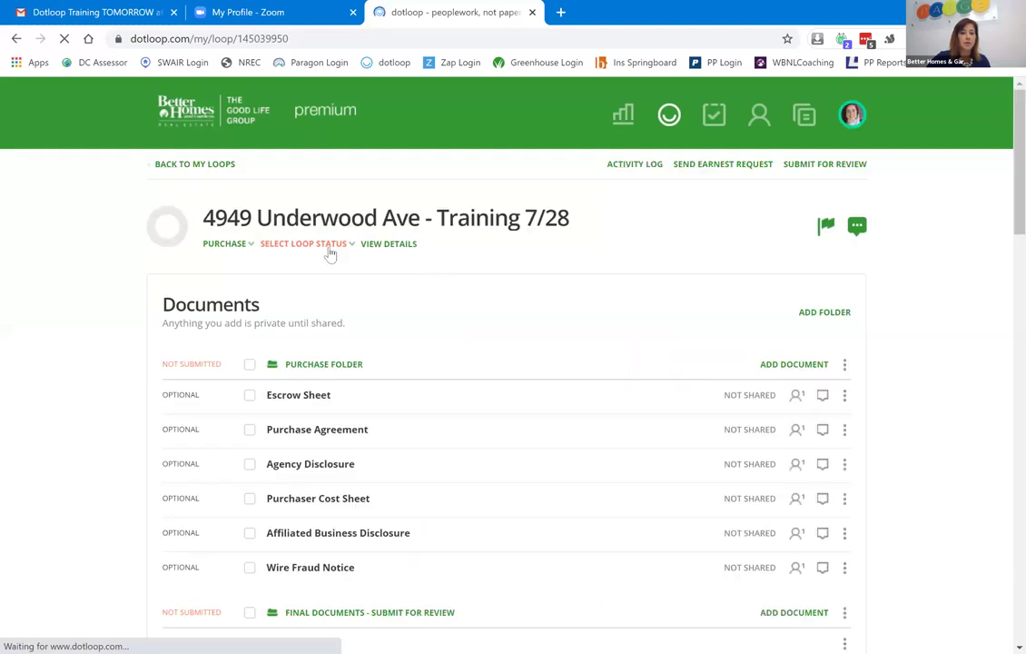
left_click(319, 247)
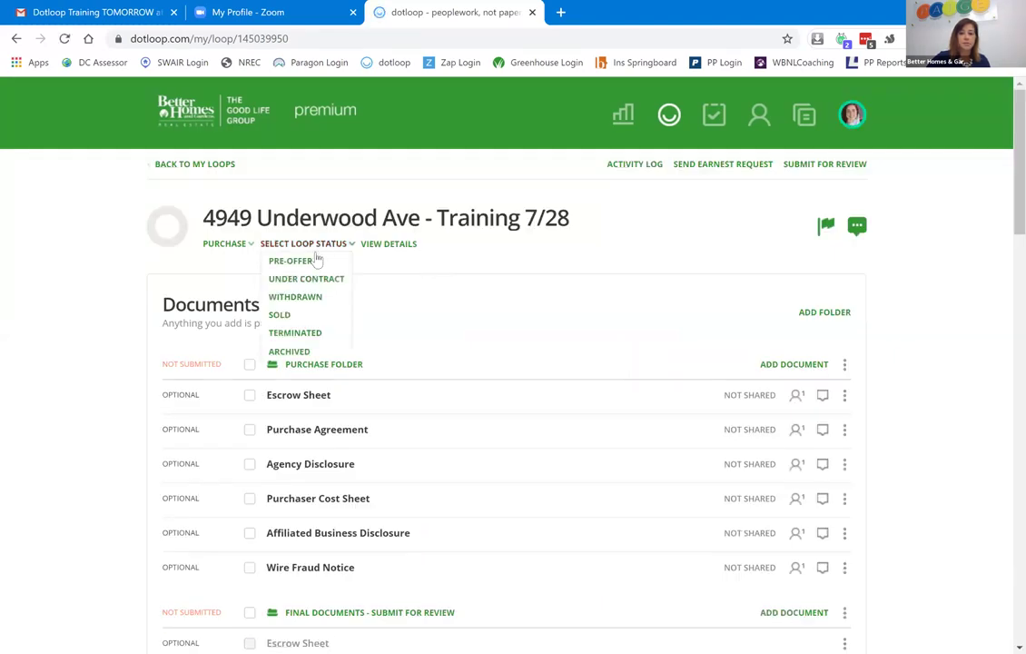
left_click(293, 261)
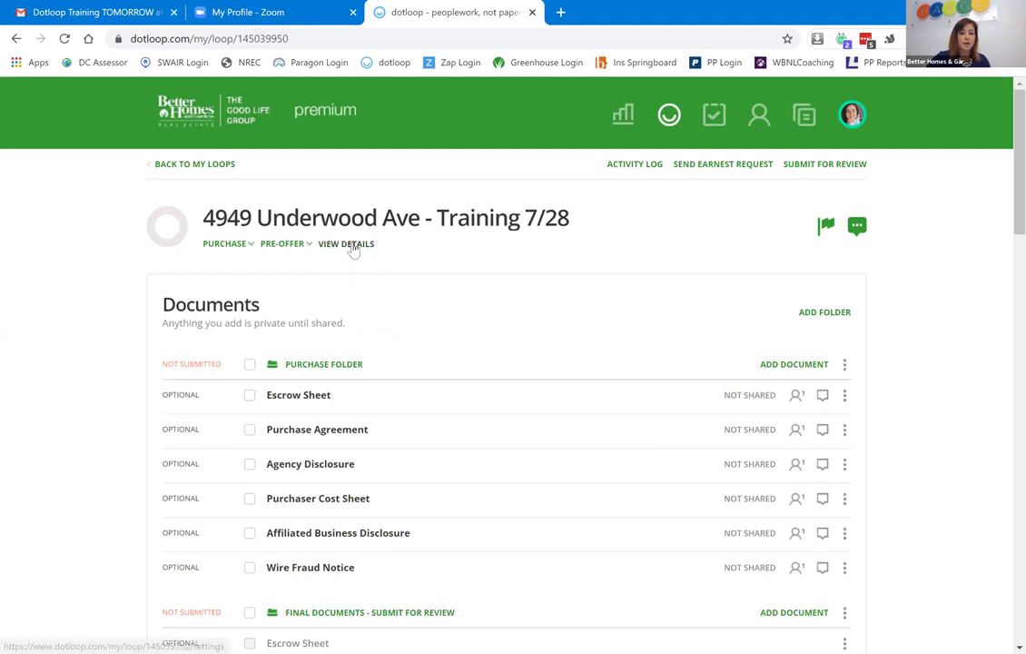
Check the transaction type and status lists, leaving Purchase and Pre-Offer unchanged.
left_click(239, 245)
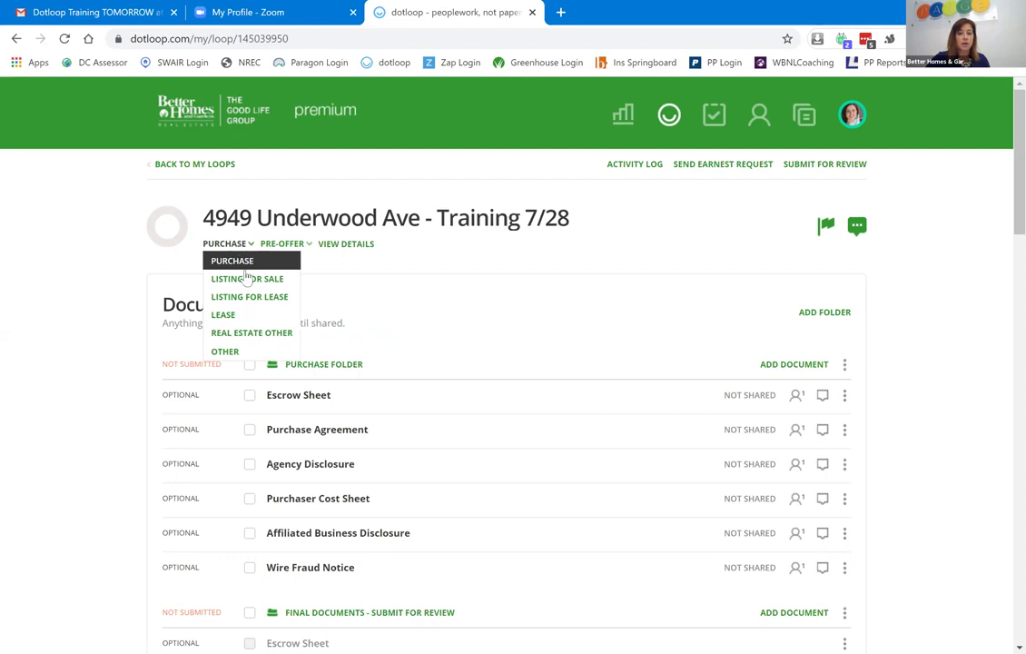
left_click(353, 262)
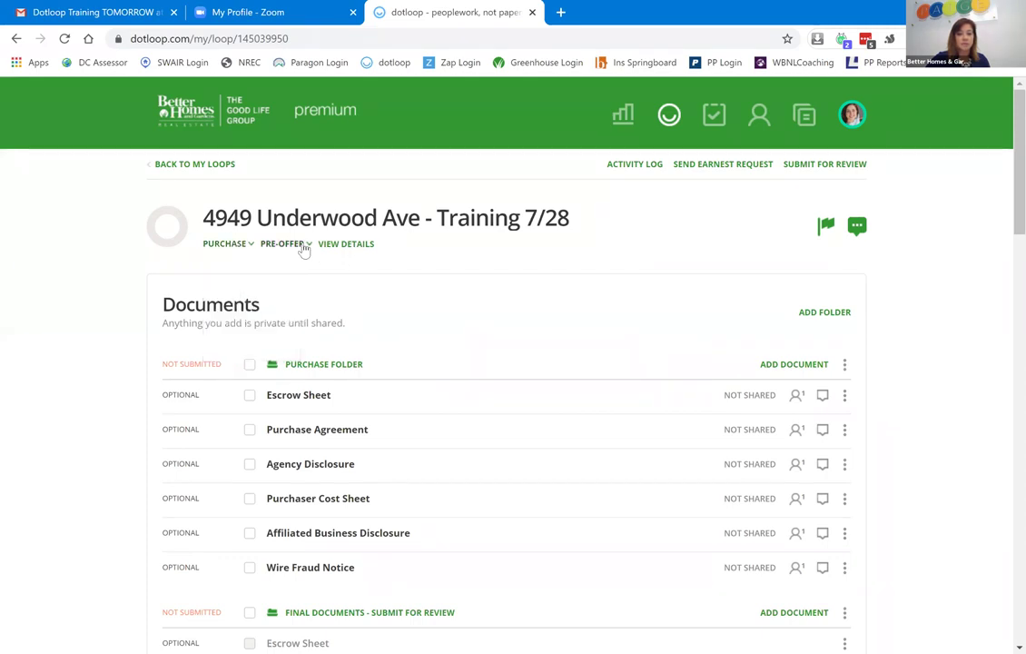
left_click(303, 249)
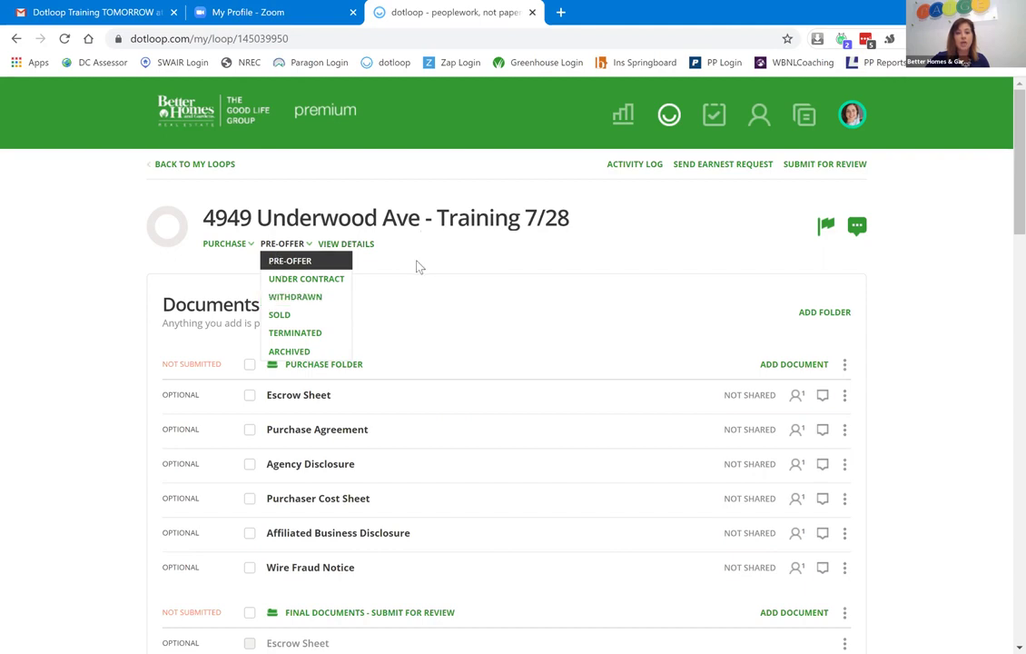
left_click(281, 262)
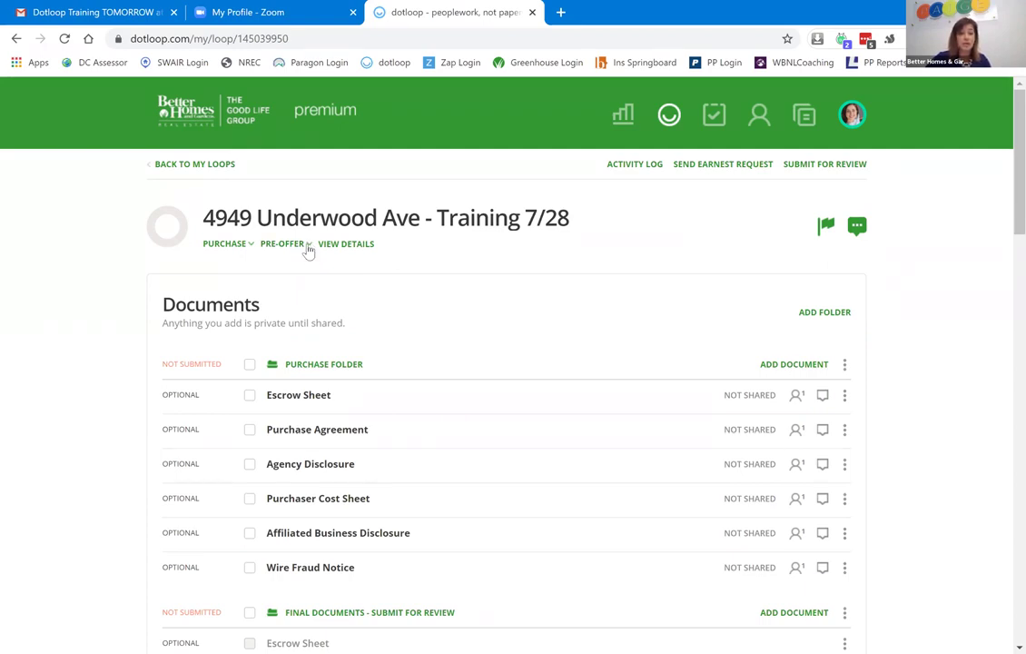
left_click(306, 247)
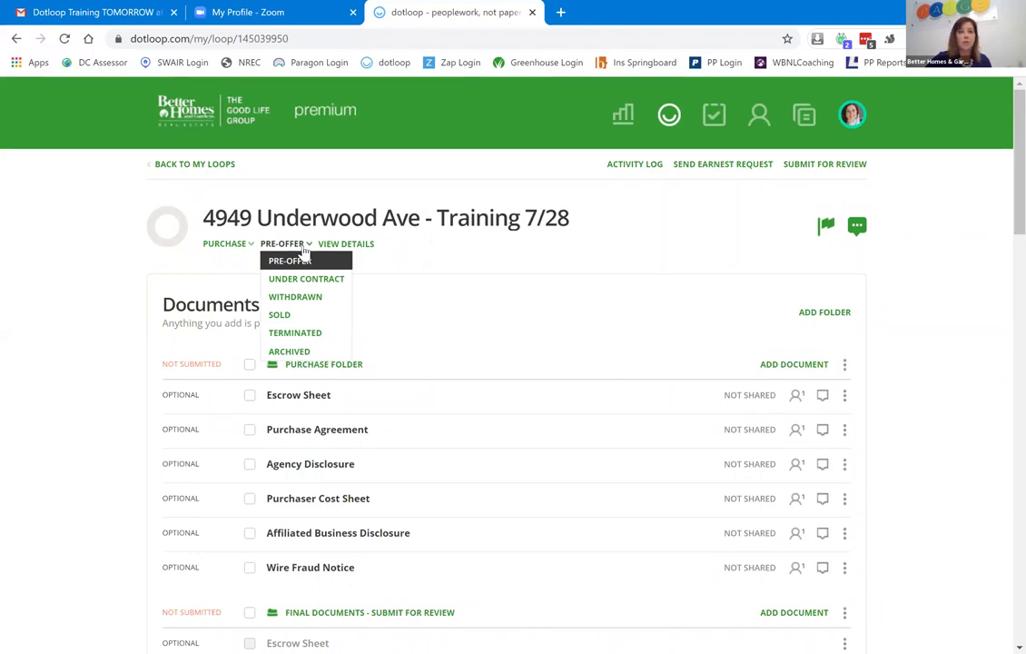
left_click(964, 325)
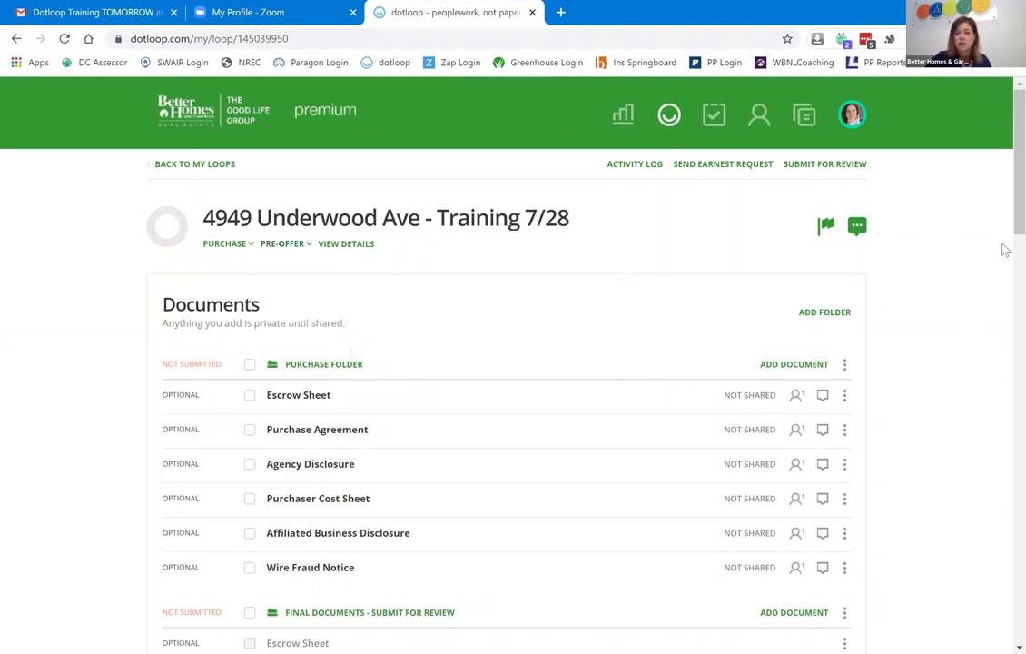
scroll(1003, 218, "down", 3)
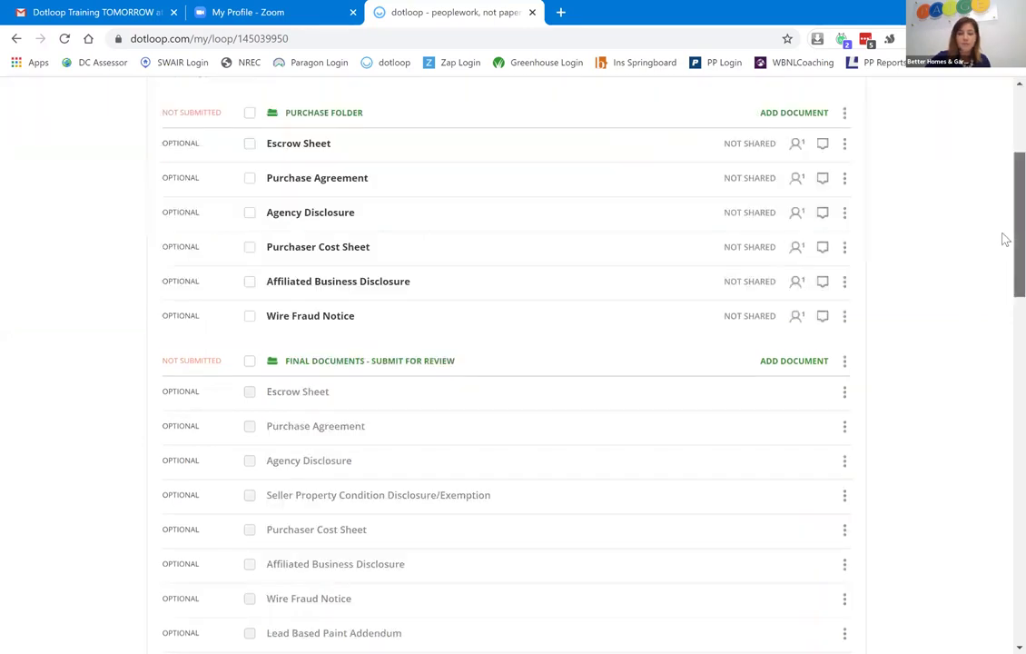
scroll(1004, 235, "up", 1)
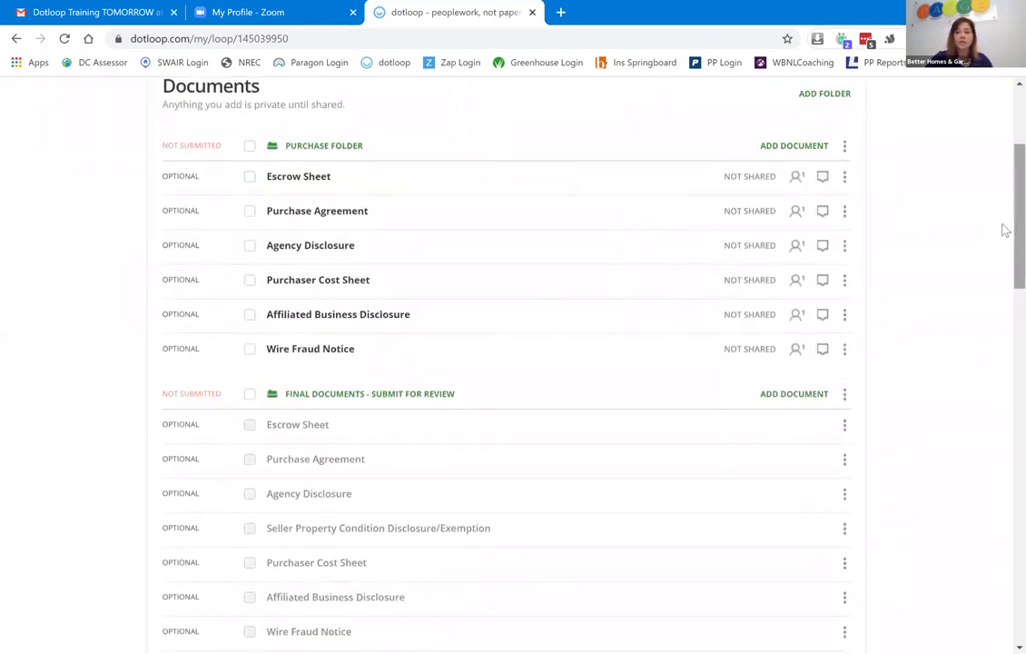
scroll(1003, 205, "up", 2)
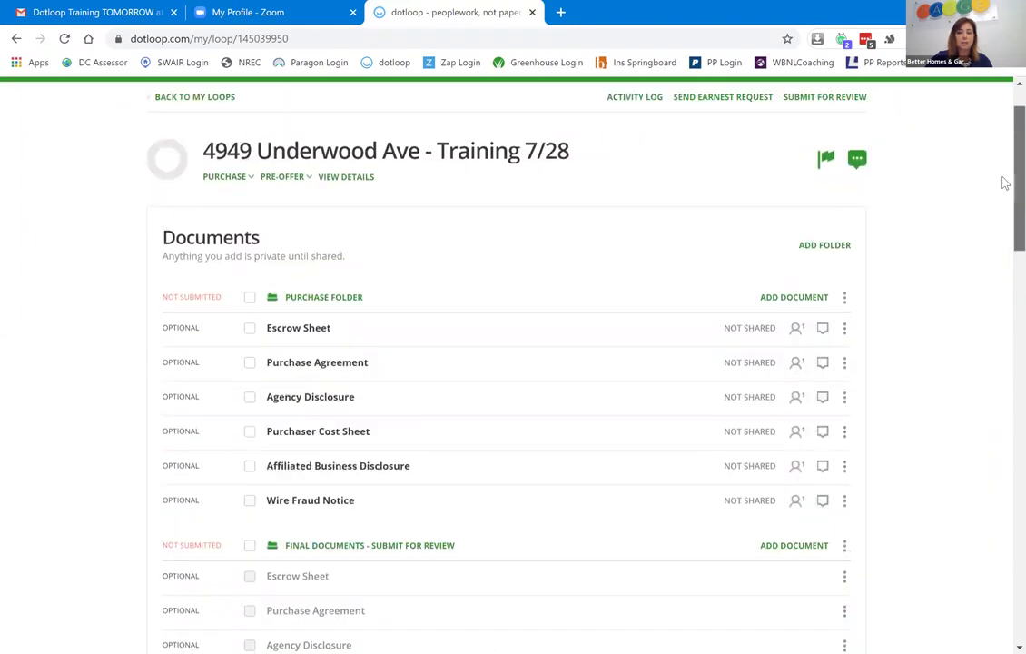
scroll(1004, 183, "up", 1)
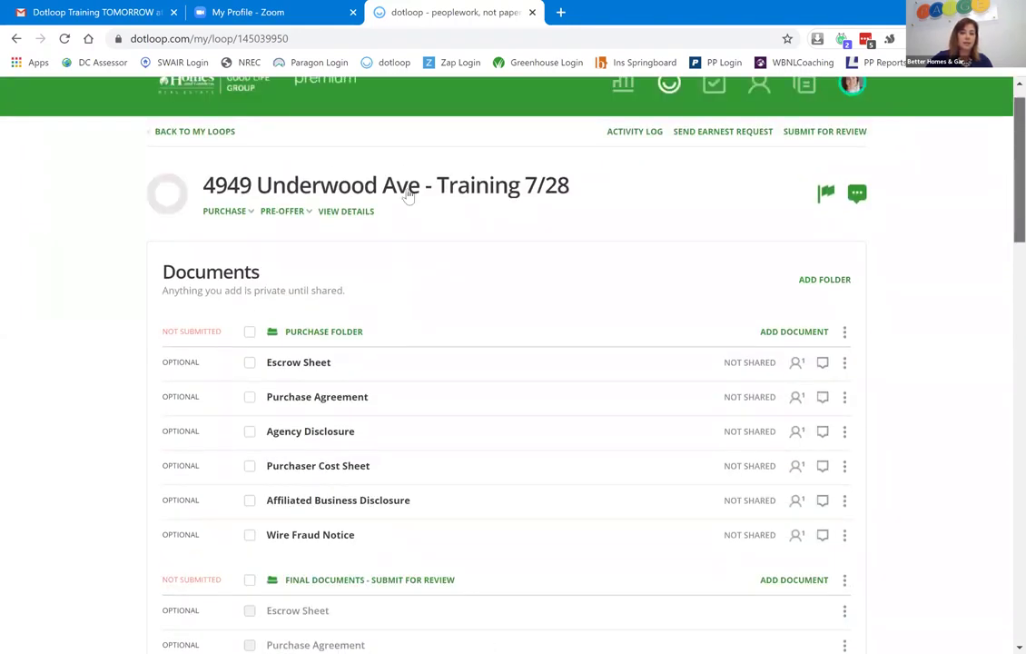
left_click(346, 211)
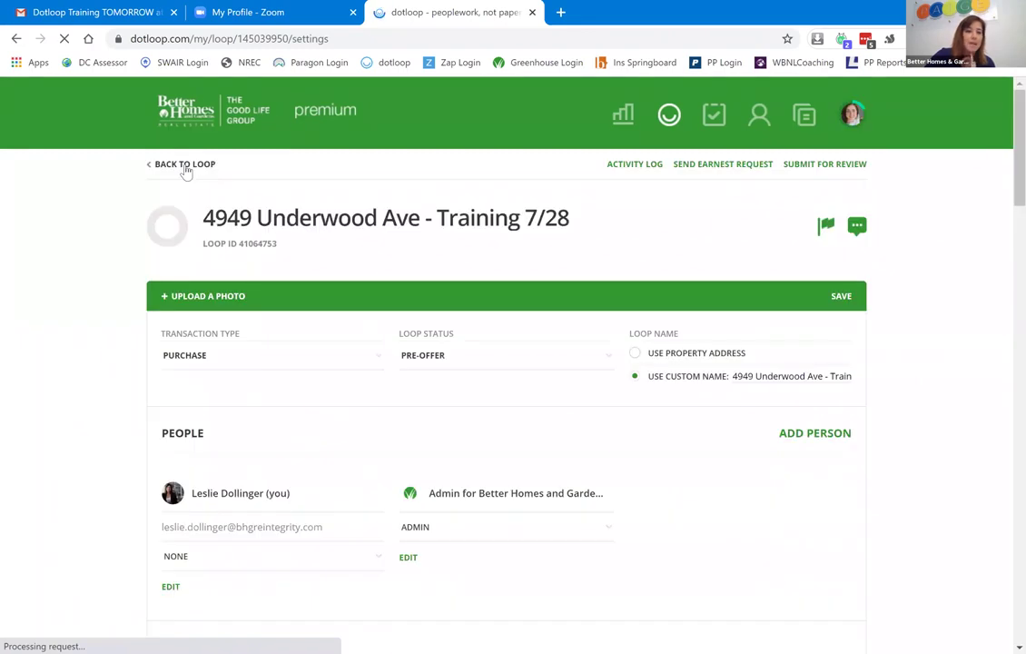
double_click(185, 167)
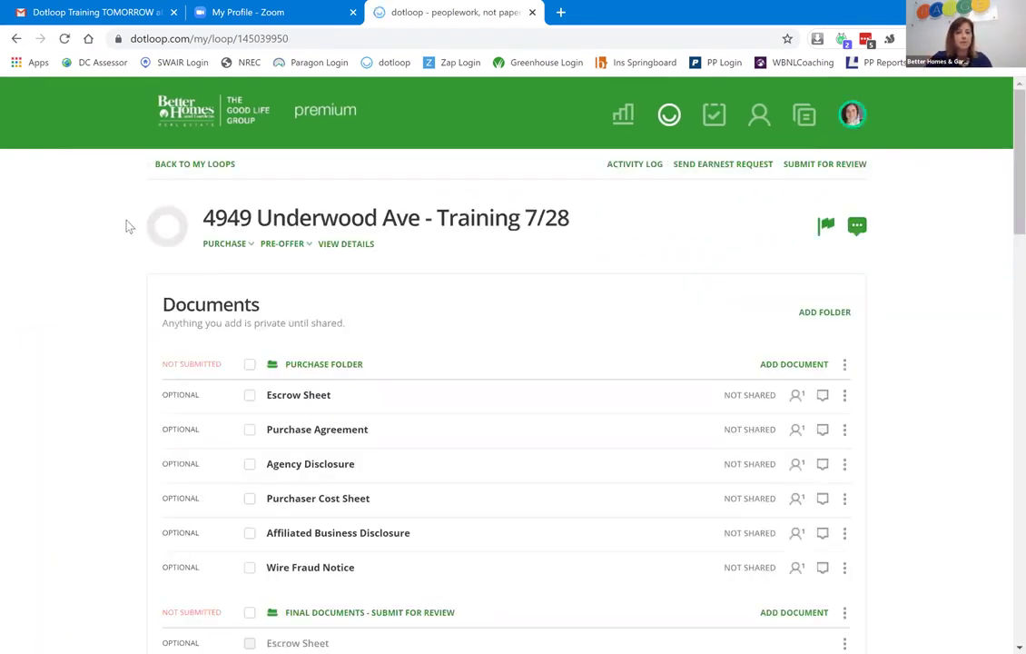
left_click_drag(593, 190, 824, 271)
left_click_drag(882, 240, 901, 239)
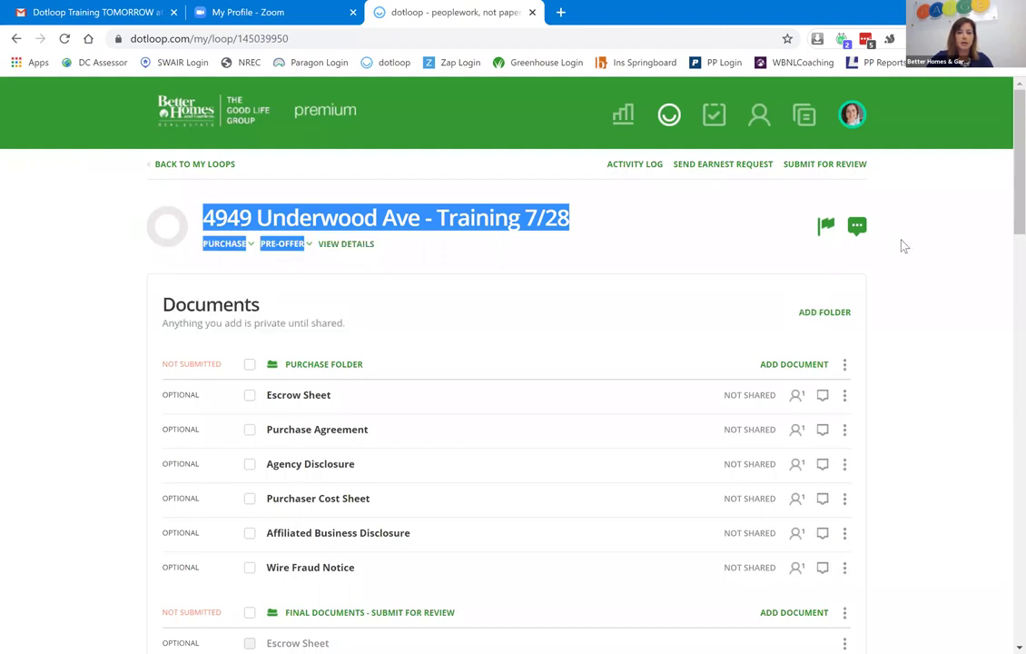
left_click(32, 312)
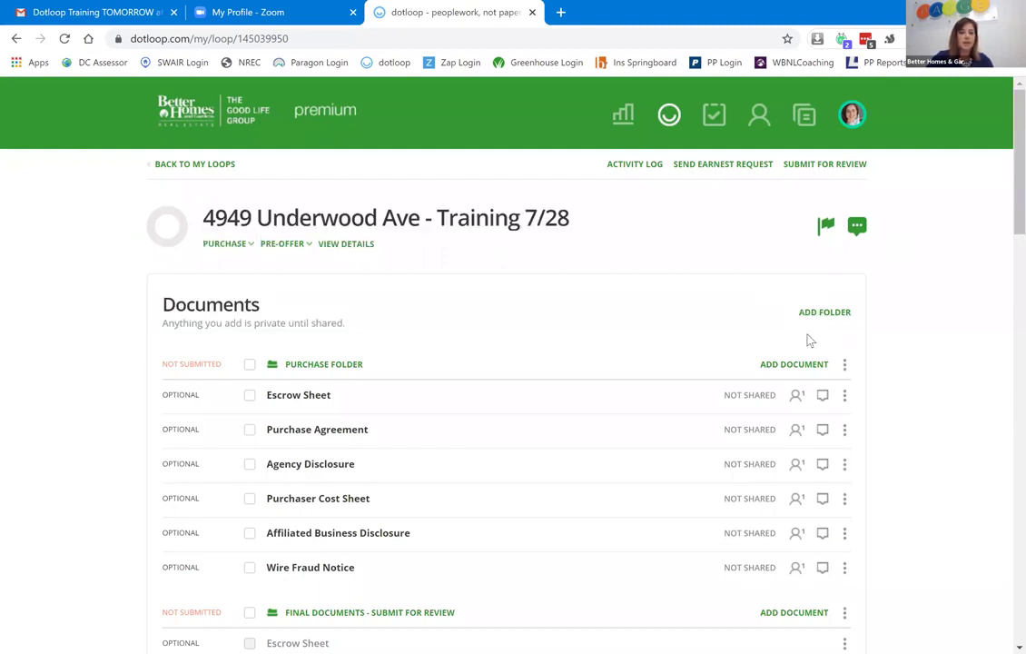
scroll(1002, 250, "down", 4)
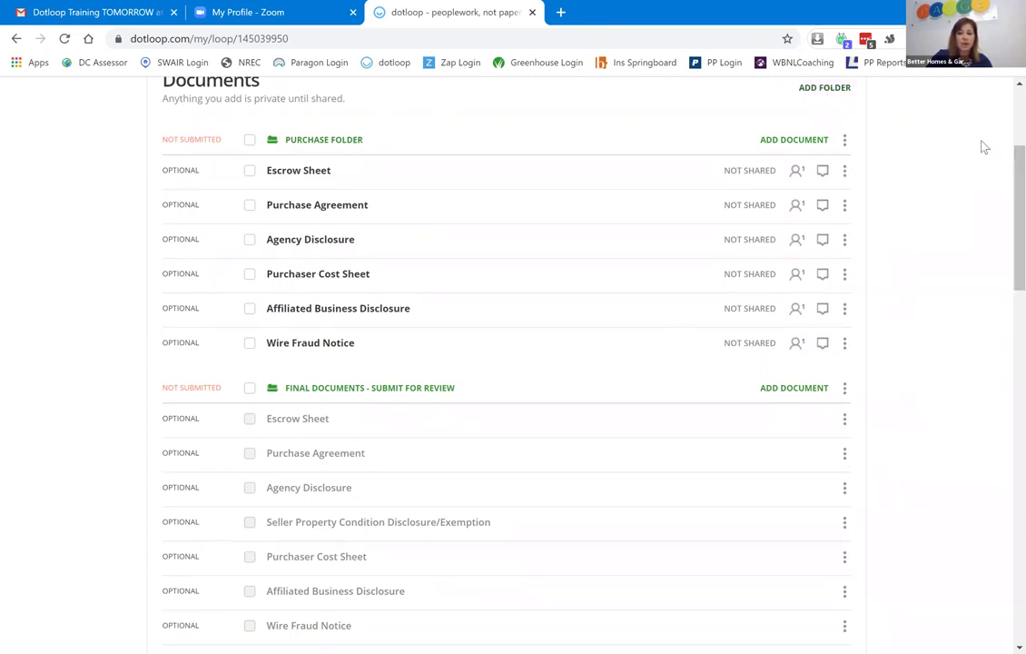
scroll(1002, 265, "down", 5)
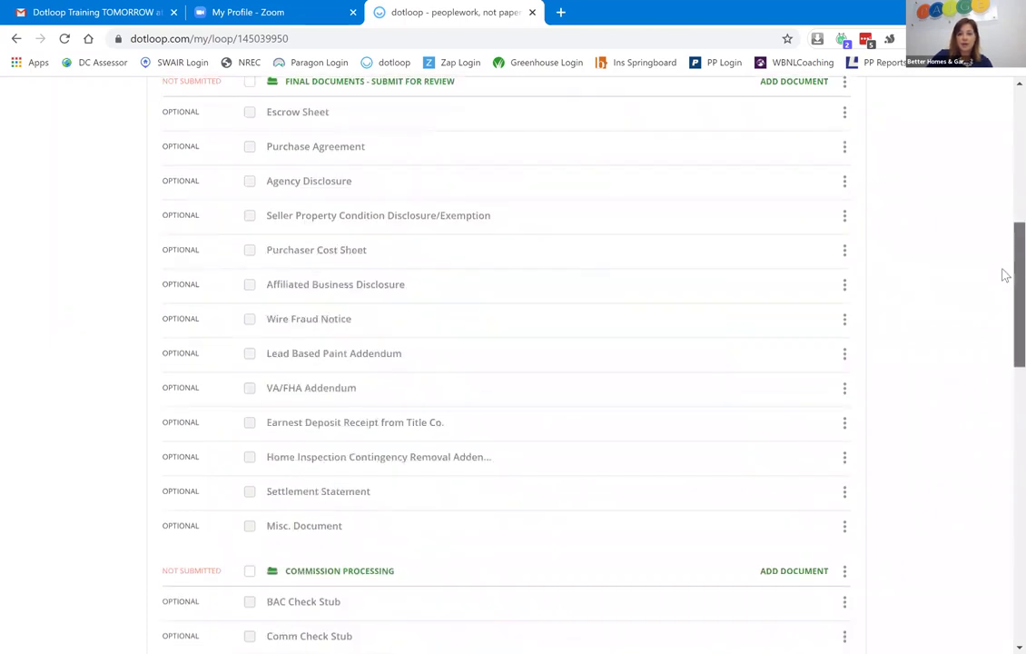
left_click_drag(379, 243, 1005, 272)
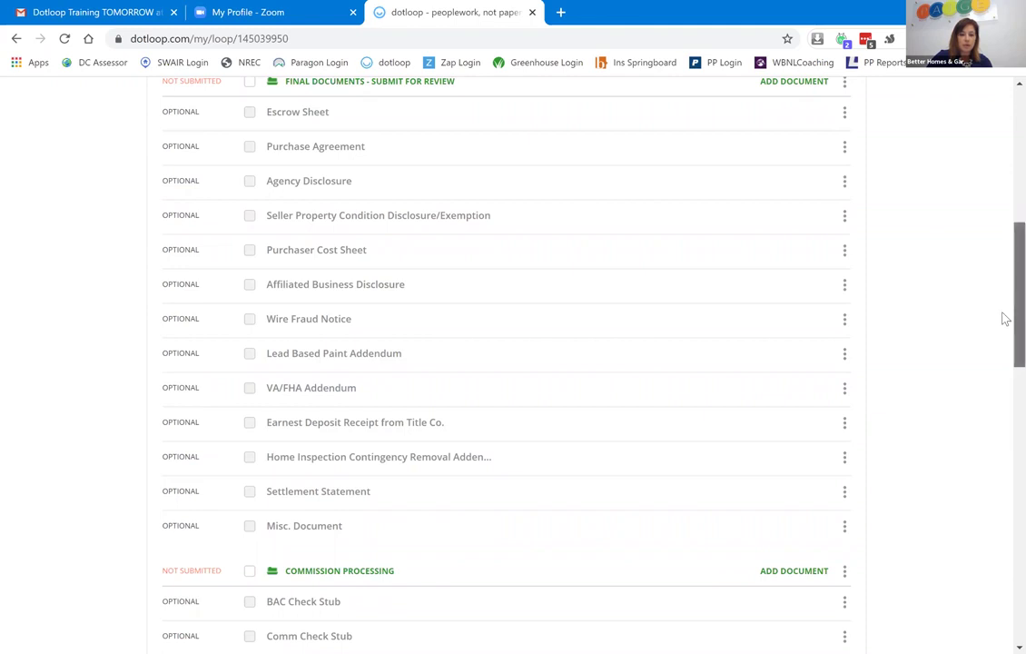
scroll(1004, 318, "down", 1)
scroll(1003, 348, "down", 2)
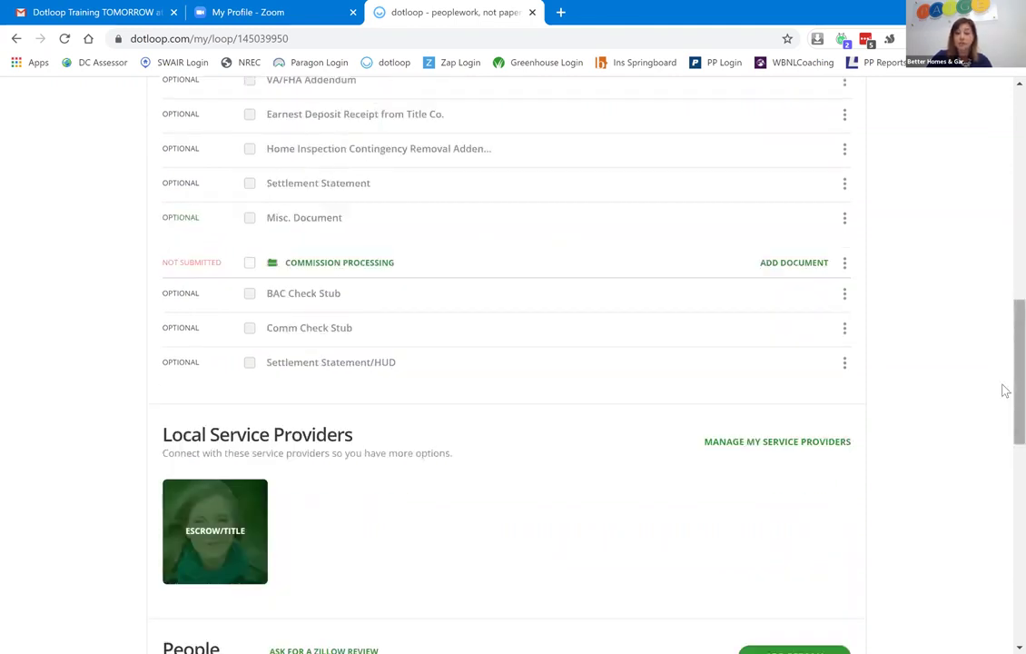
scroll(1004, 345, "up", 1)
scroll(1005, 299, "up", 5)
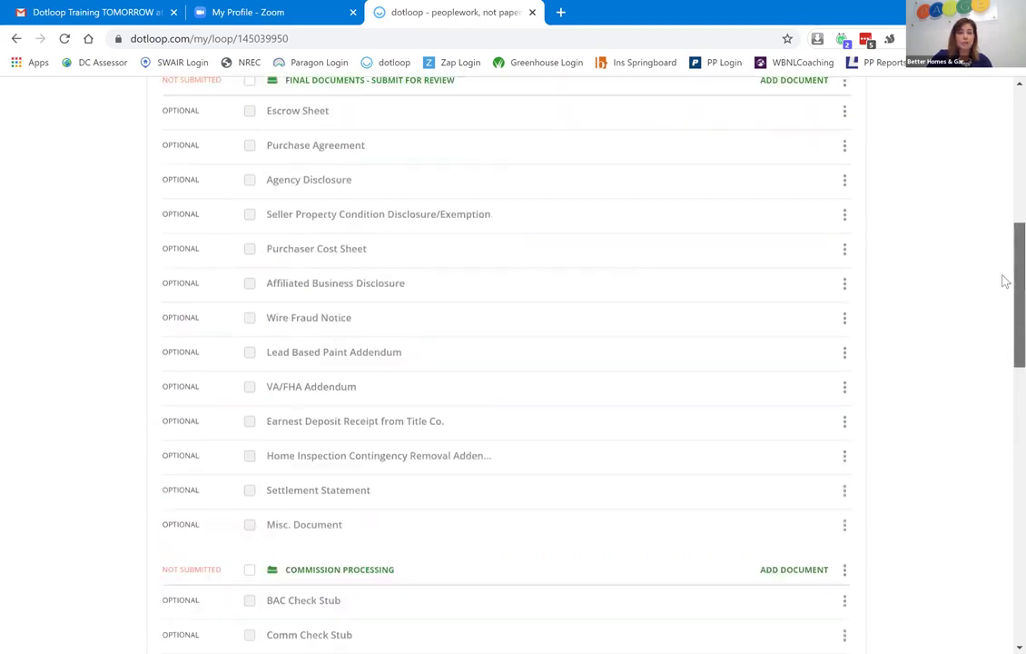
scroll(1005, 236, "up", 2)
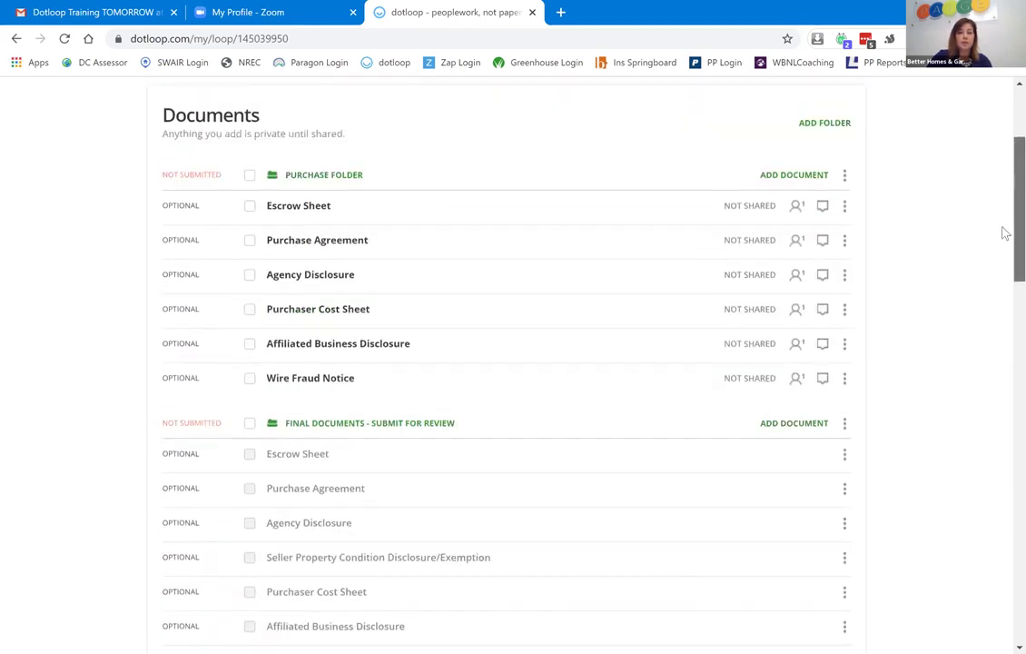
scroll(1004, 231, "down", 1)
scroll(1005, 272, "down", 2)
scroll(1004, 287, "down", 5)
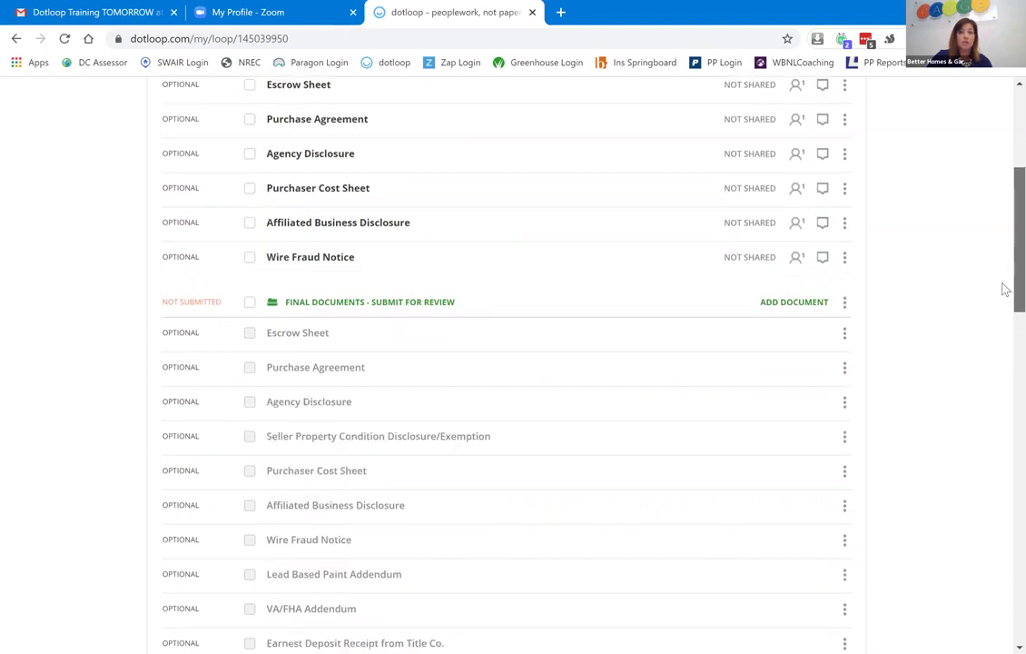
scroll(1004, 372, "down", 3)
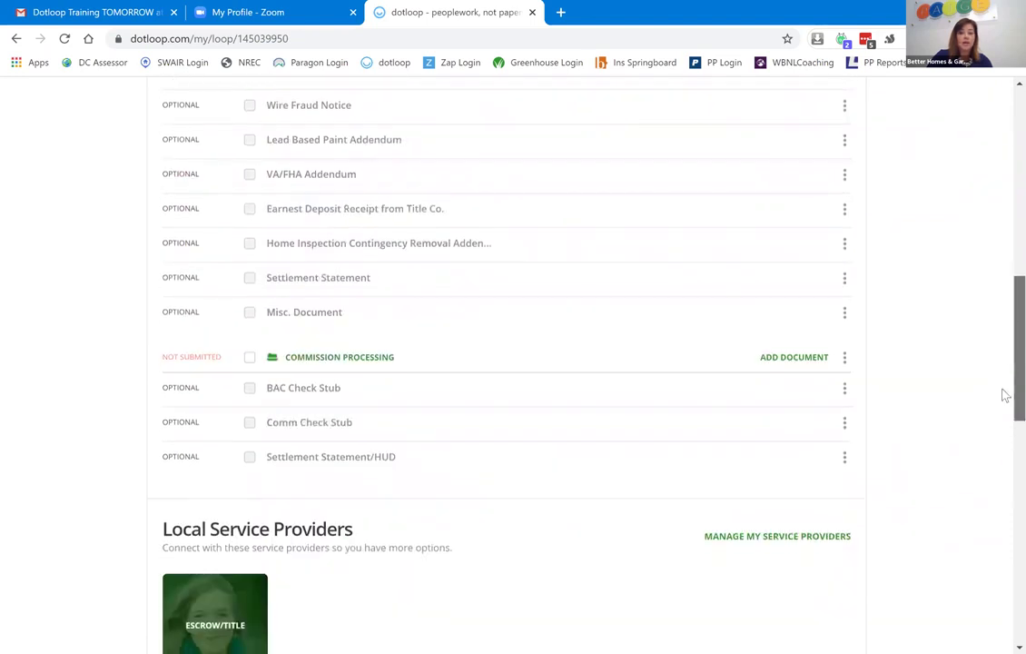
scroll(1005, 467, "down", 2)
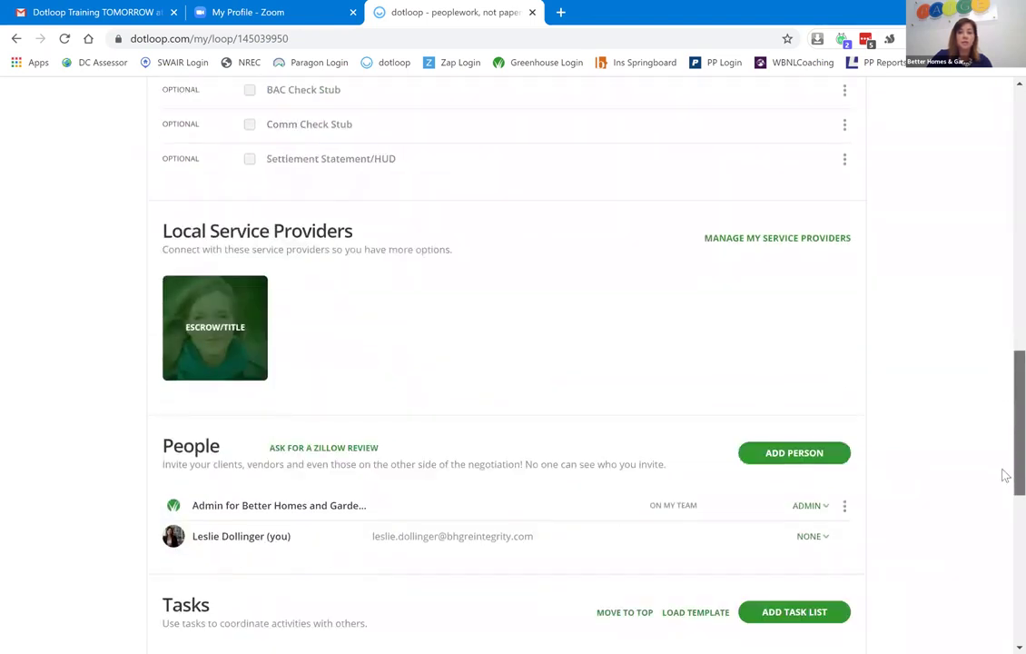
scroll(1004, 477, "down", 1)
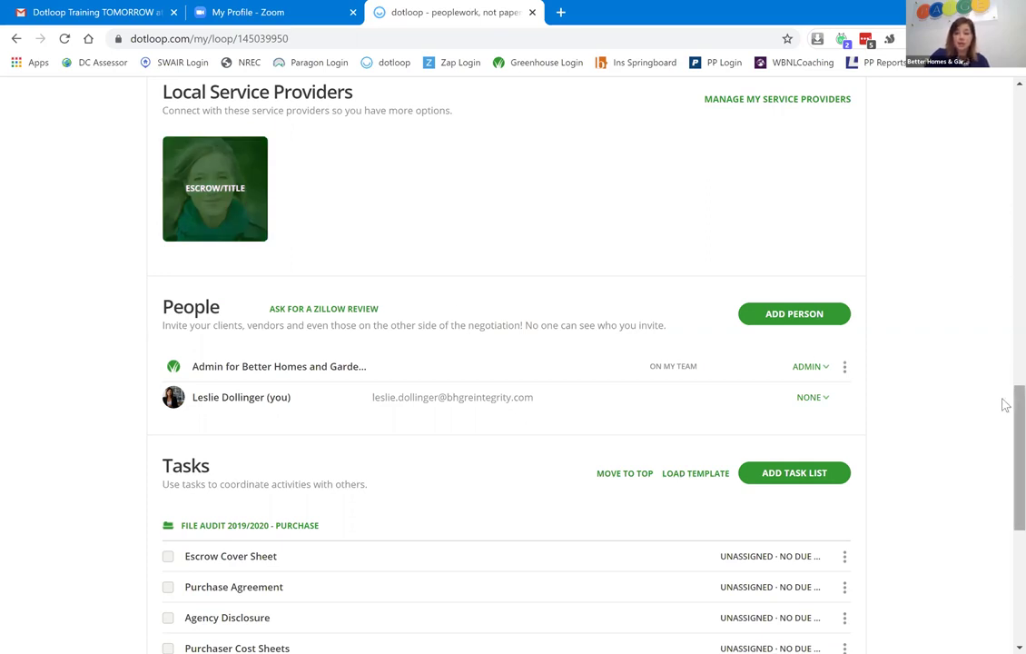
scroll(1005, 405, "down", 2)
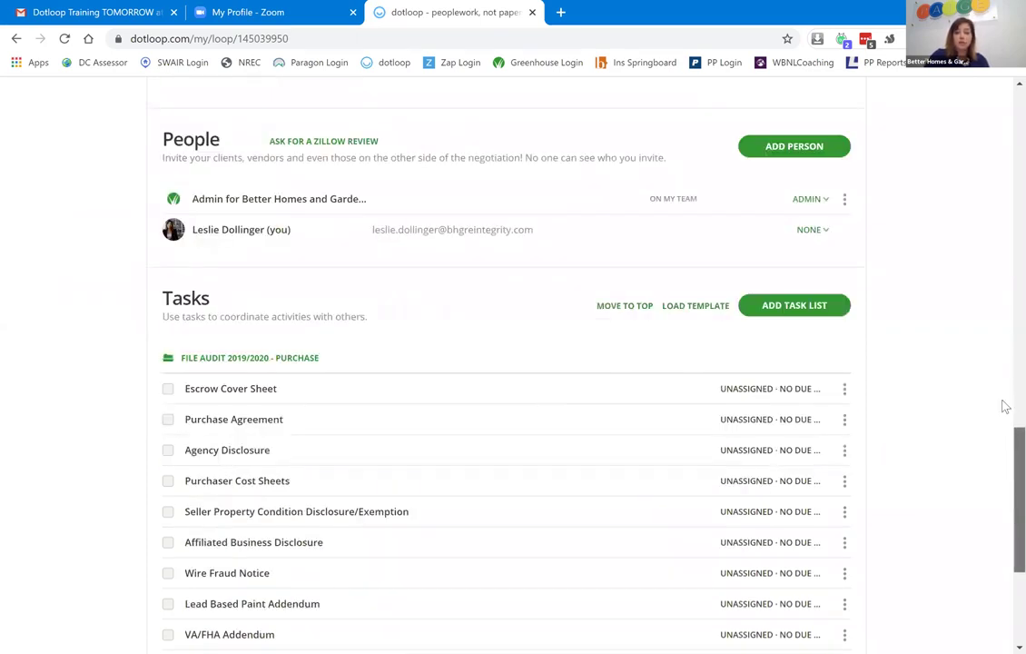
scroll(1002, 418, "up", 1)
scroll(1001, 454, "down", 2)
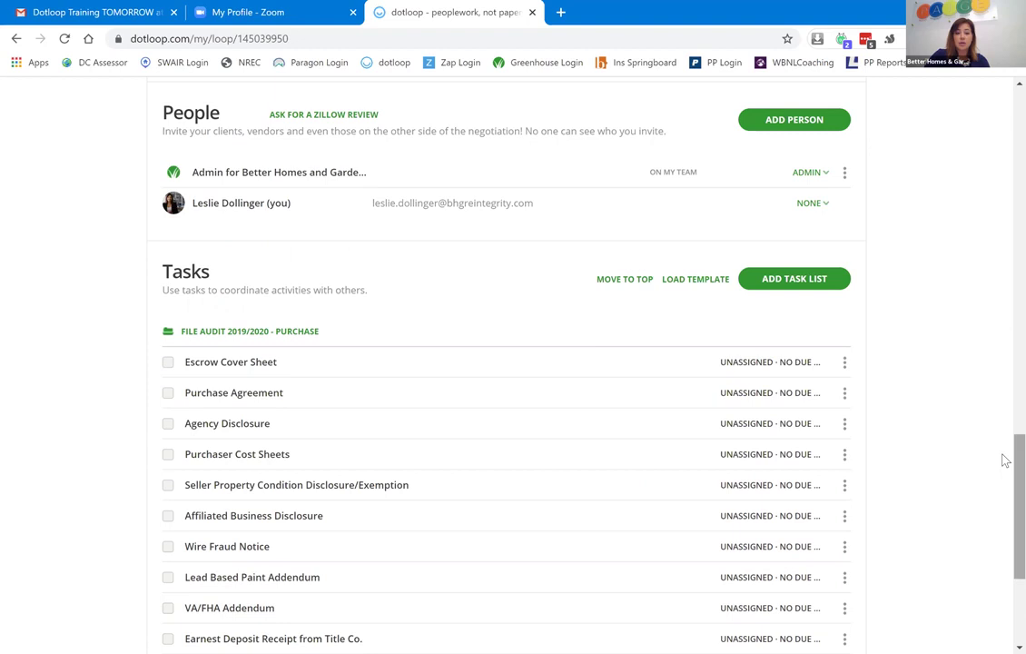
scroll(1004, 498, "down", 2)
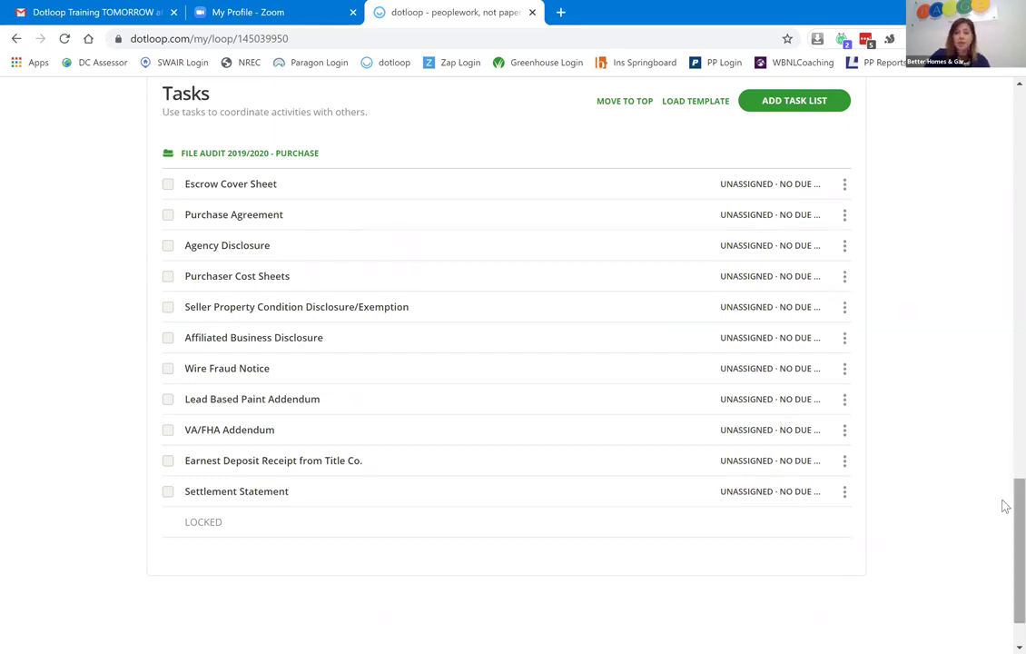
scroll(1004, 494, "up", 1)
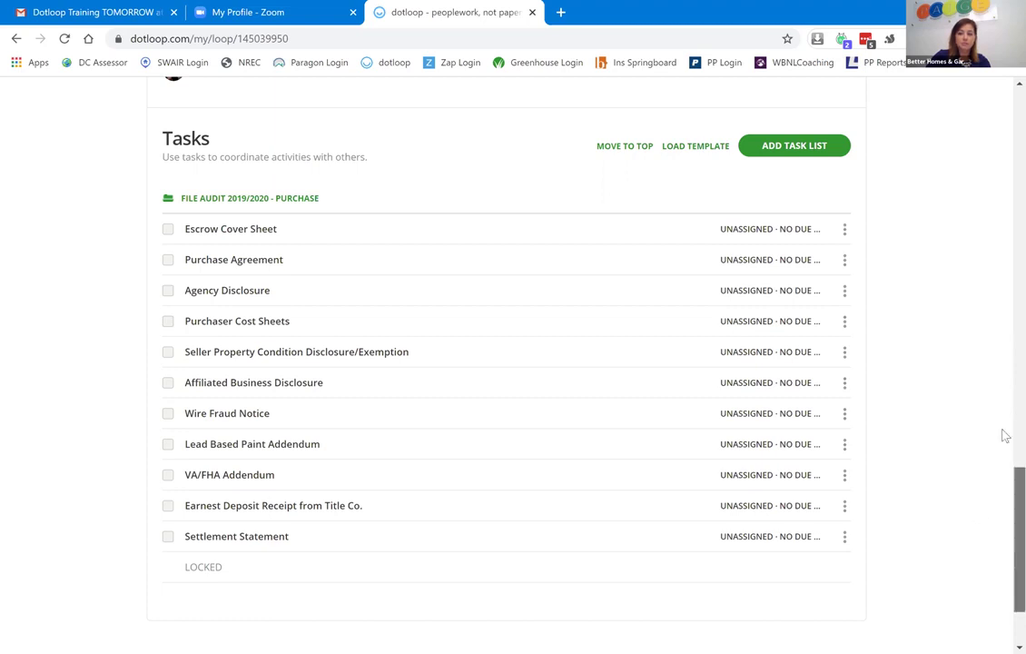
scroll(1003, 436, "up", 15)
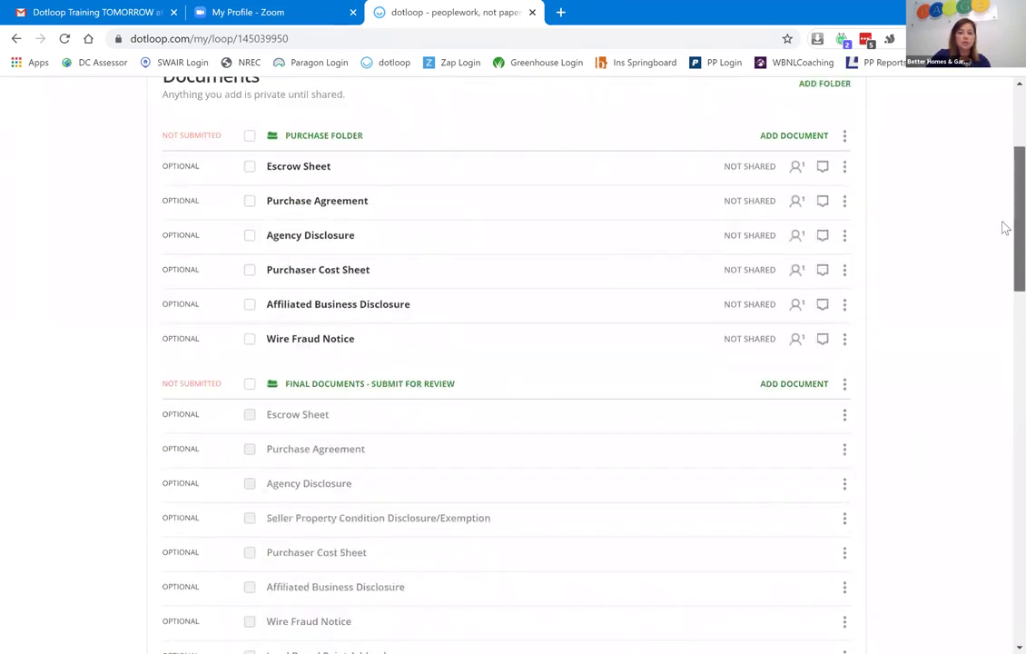
scroll(1003, 227, "up", 1)
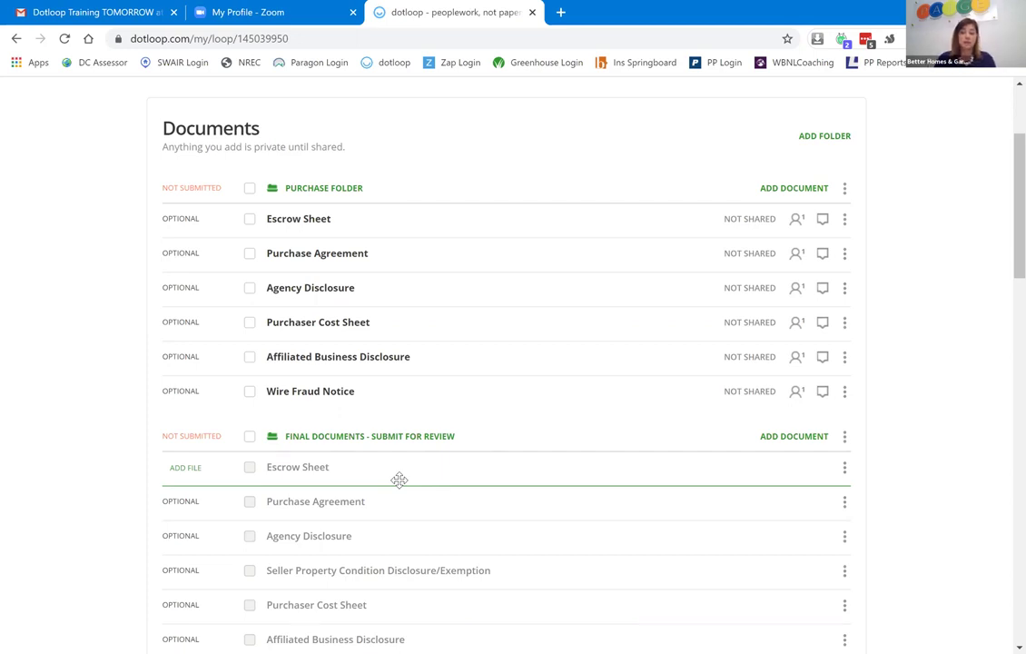
Open the Purchase Agreement and choose Add Person for the Buyer 1 role.
left_click(298, 259)
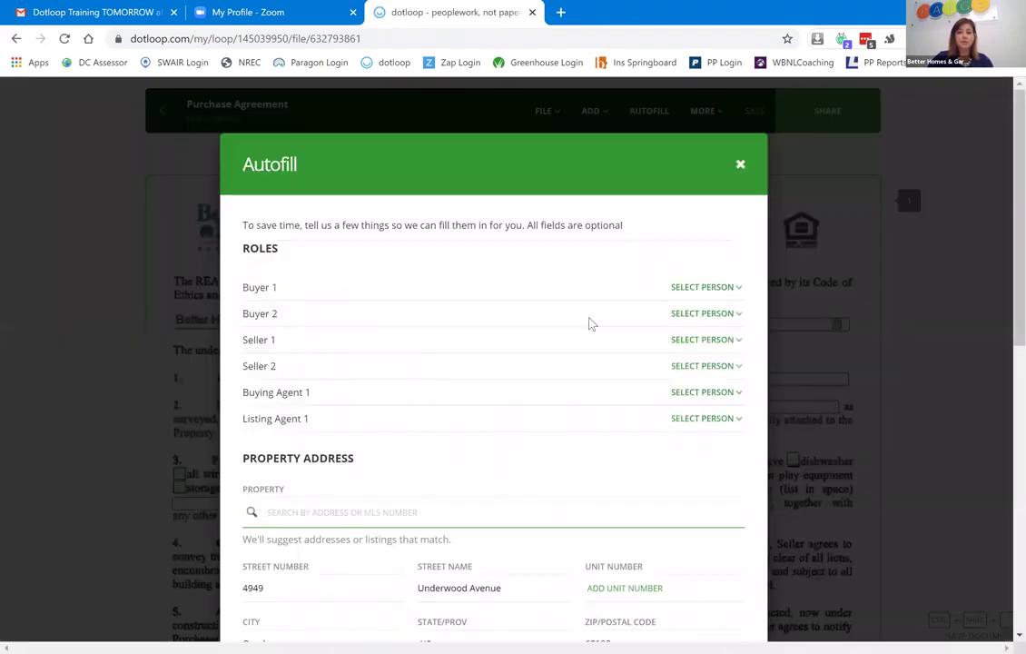
scroll(1005, 166, "down", 3)
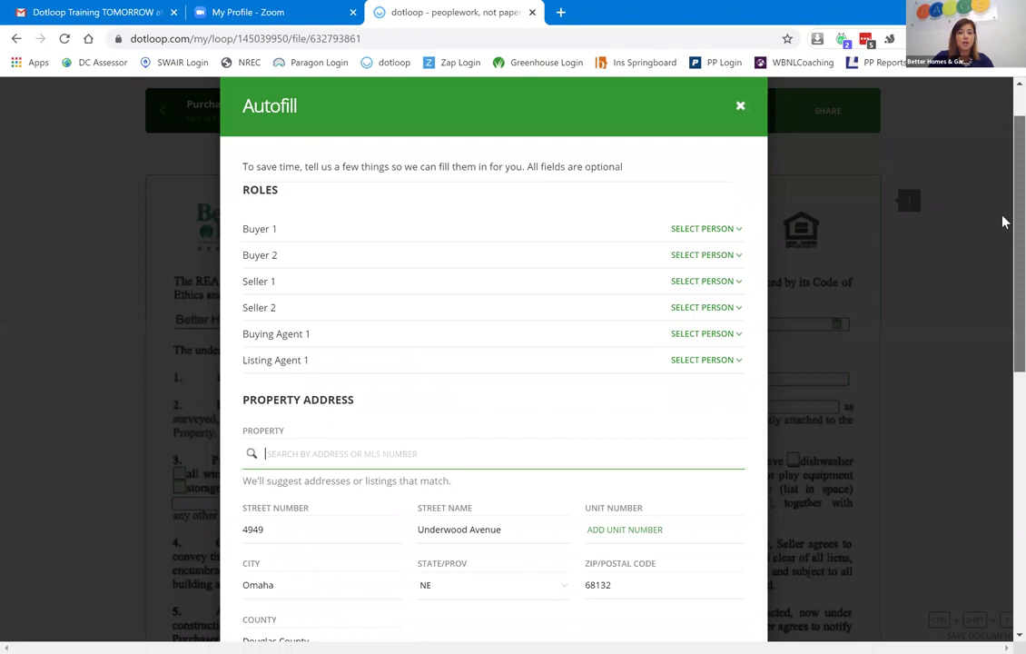
scroll(1004, 222, "down", 1)
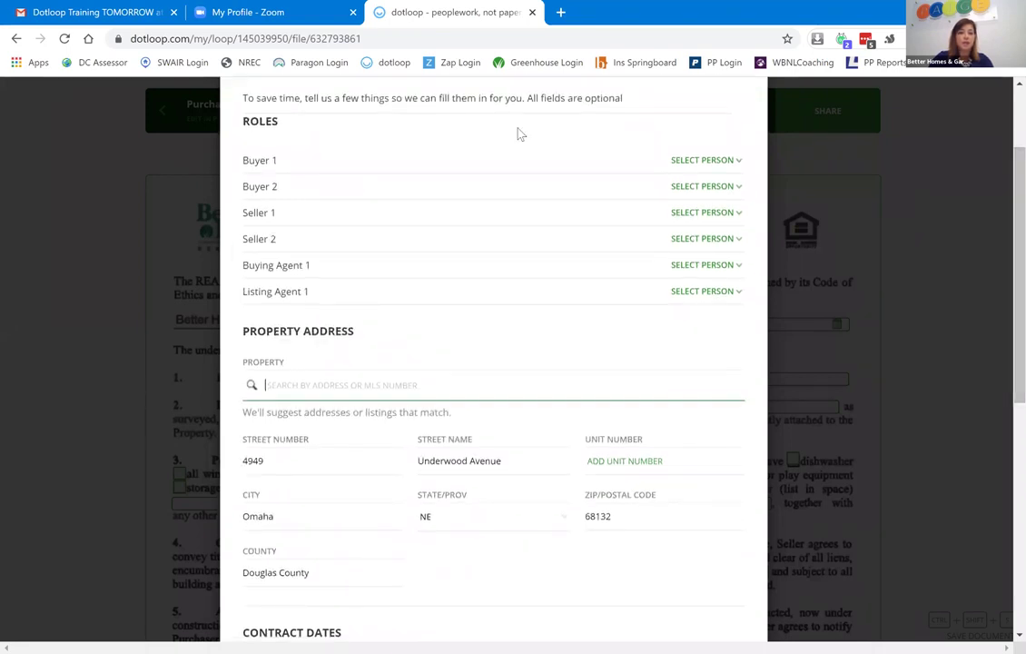
left_click(737, 166)
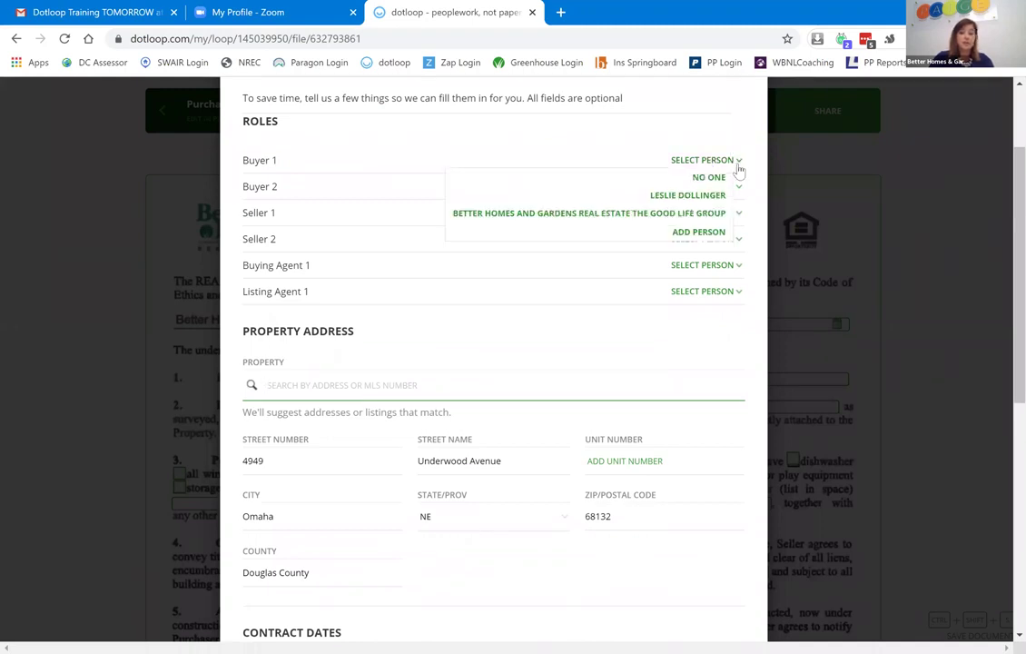
left_click(710, 232)
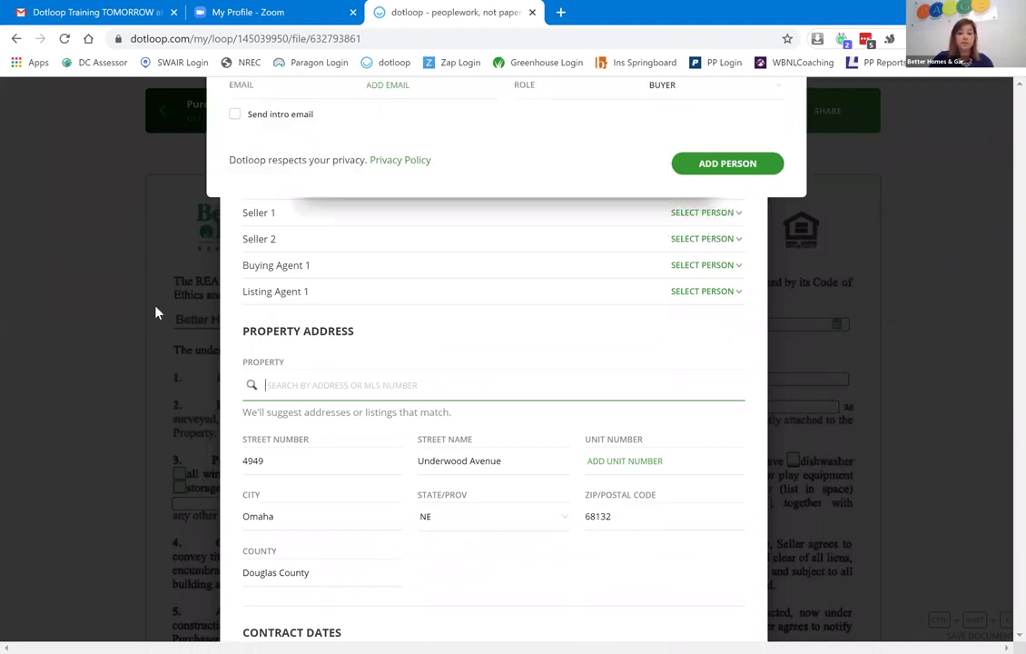
Fill in the new buyer's name and e-mail from a contact suggestion, keeping them off the team.
type("Just")
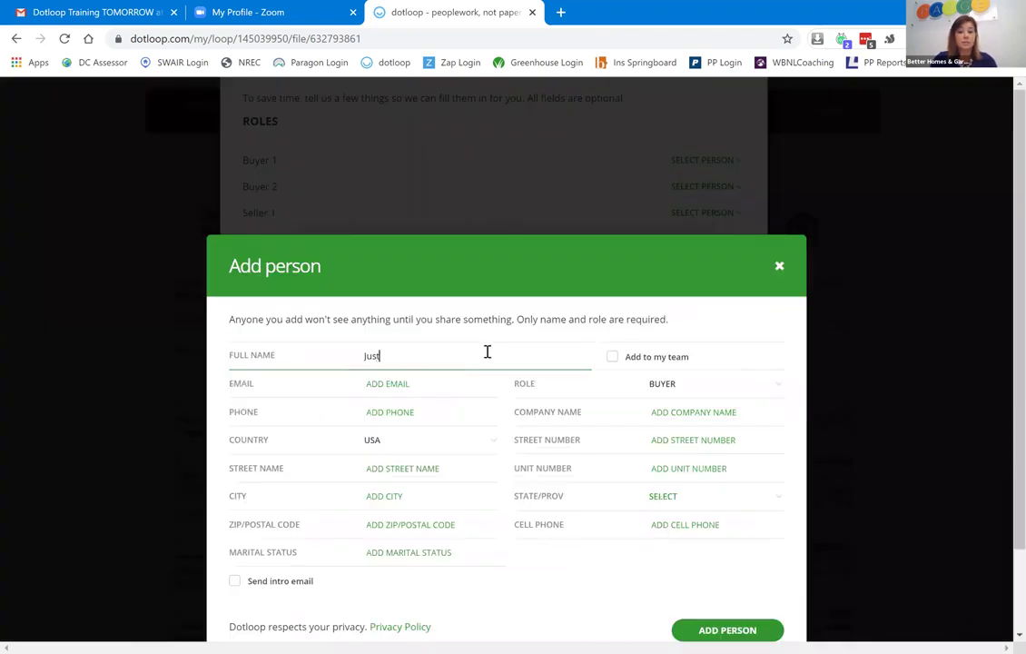
type("ine")
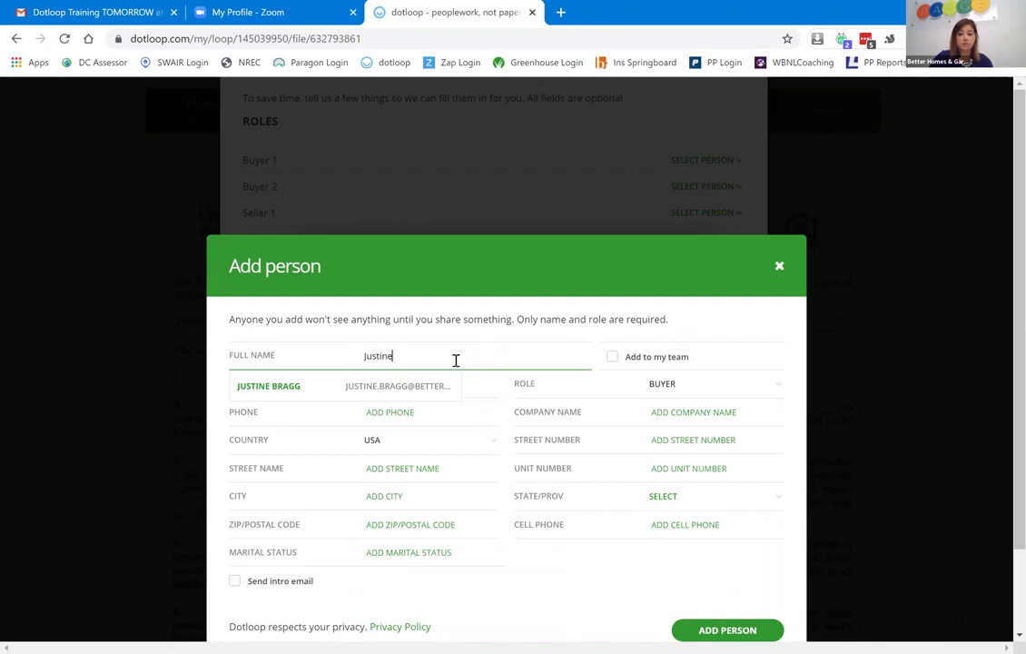
left_click(410, 386)
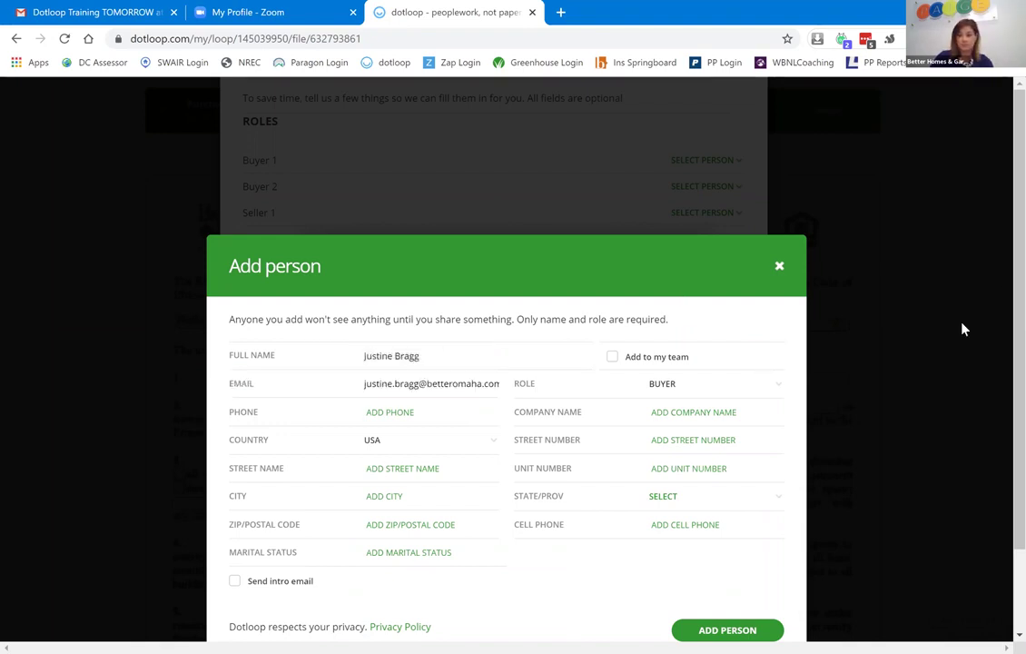
scroll(758, 324, "down", 1)
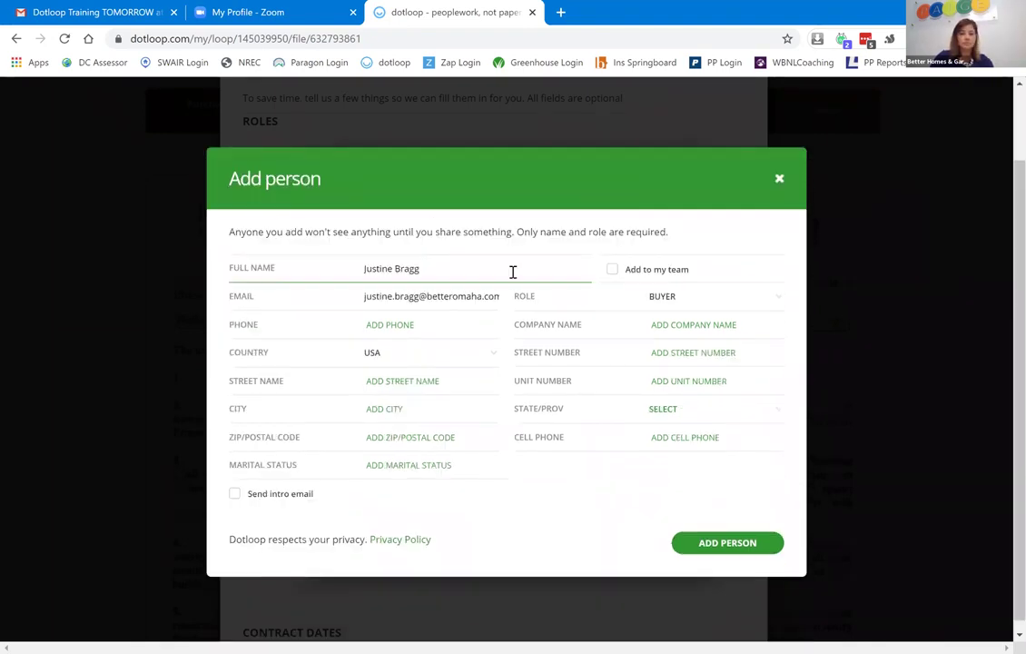
left_click(613, 271)
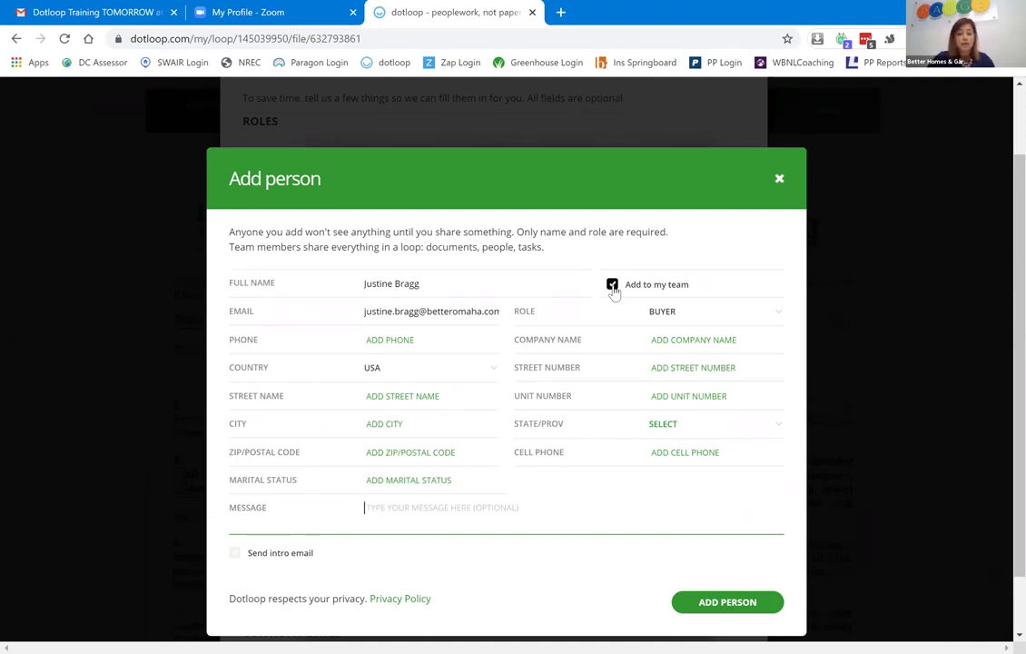
left_click(612, 286)
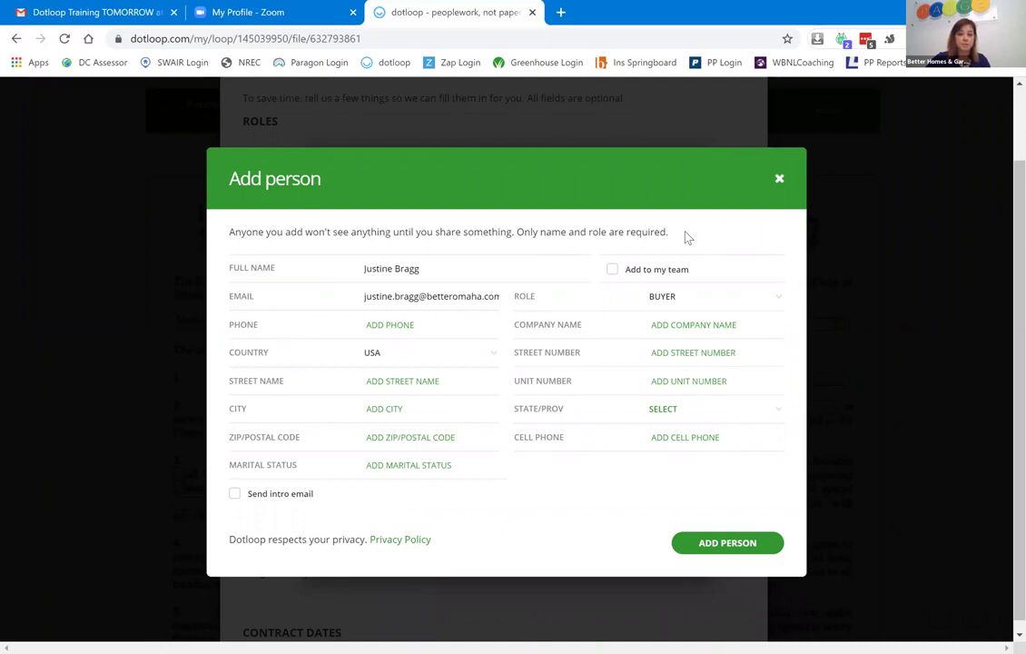
Leave the phone empty, keep the Buyer role, and save the person as Buyer 1.
left_click(398, 324)
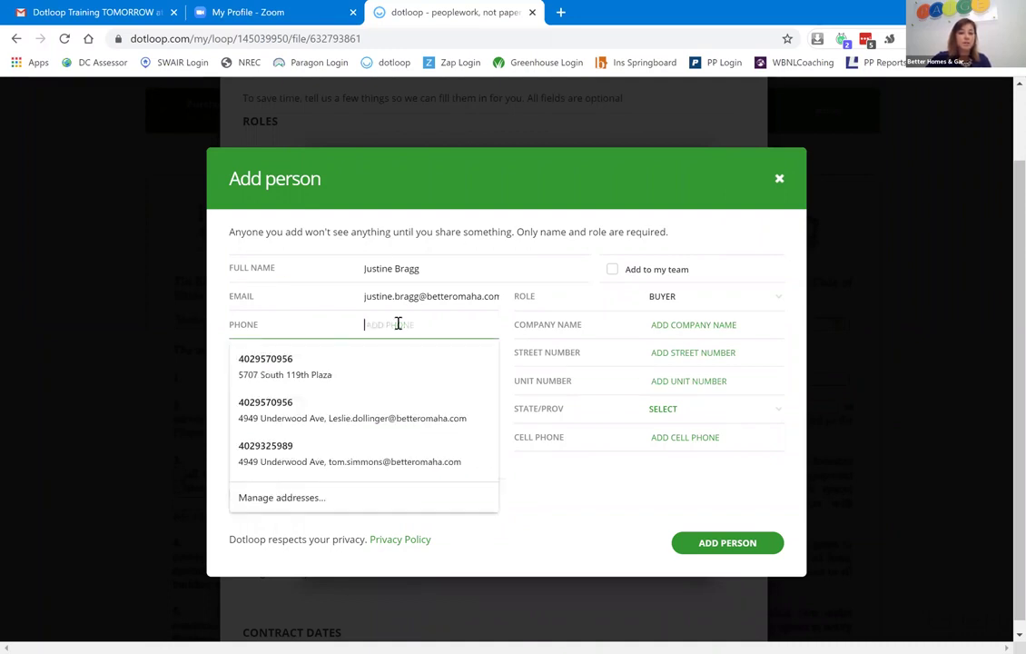
left_click(574, 490)
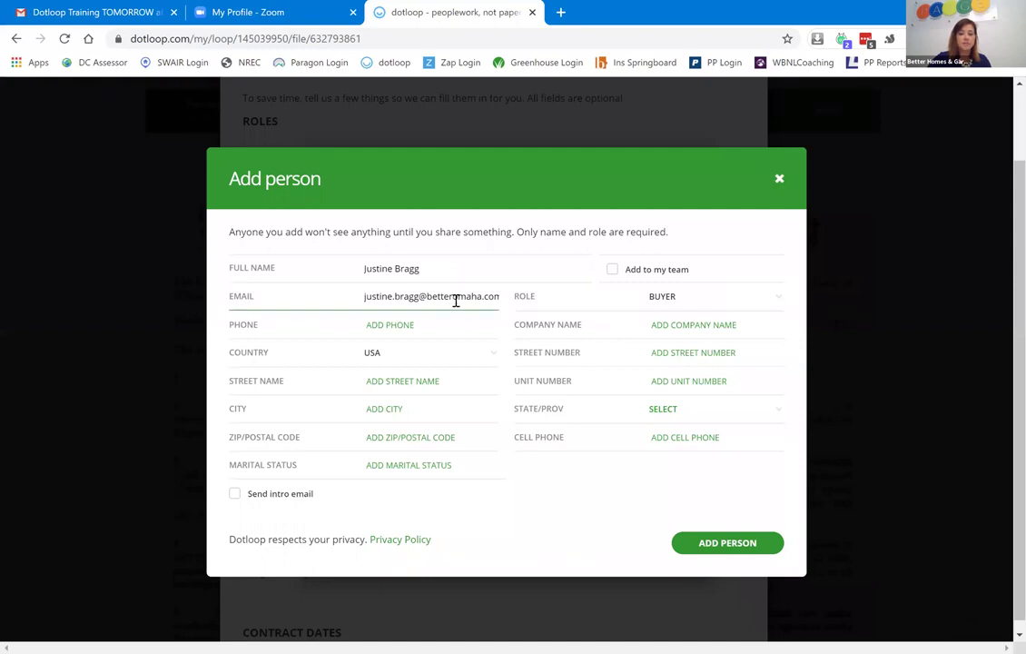
left_click(719, 302)
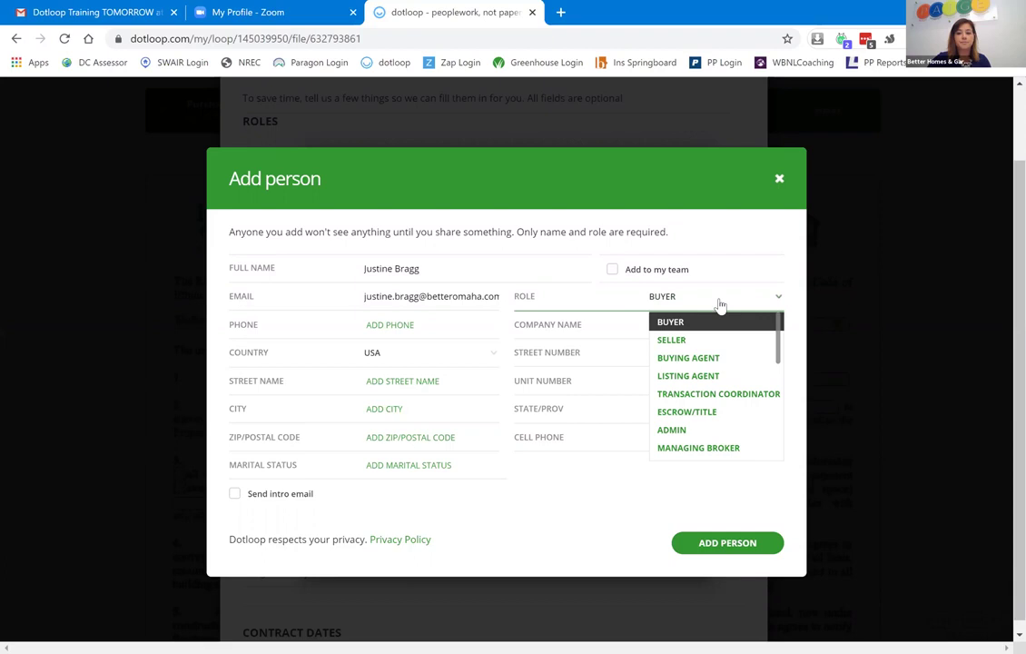
left_click(602, 523)
left_click(753, 543)
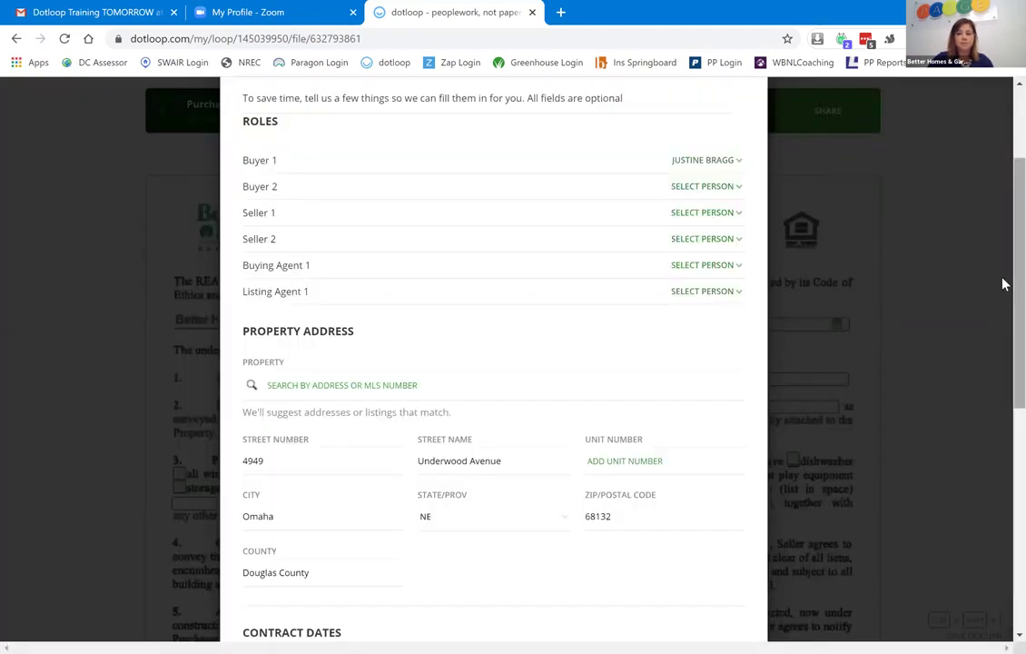
scroll(1002, 363, "down", 3)
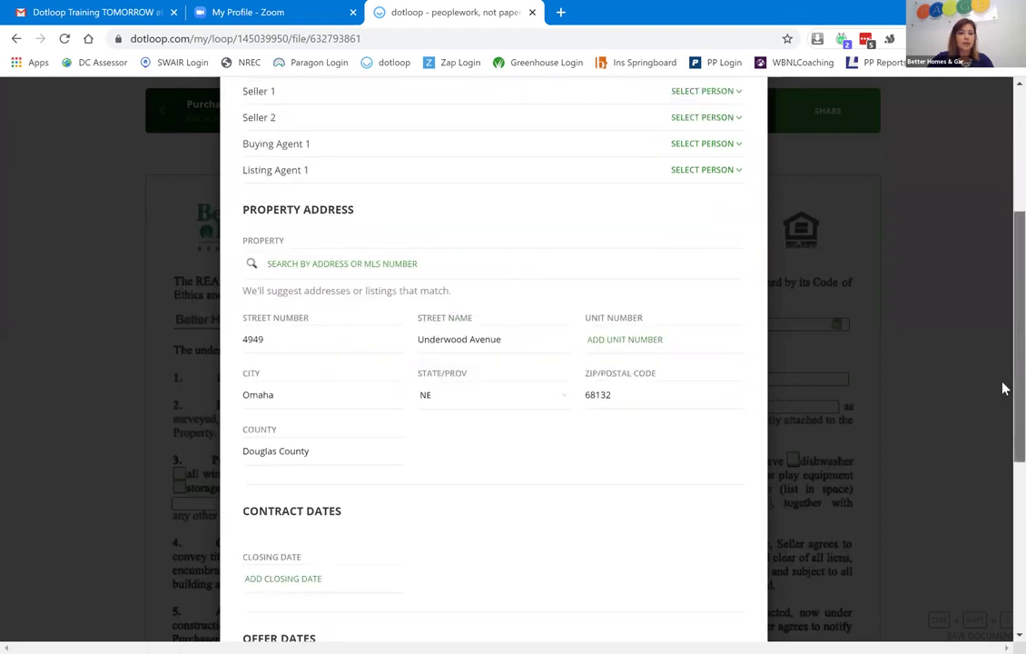
left_click(307, 225)
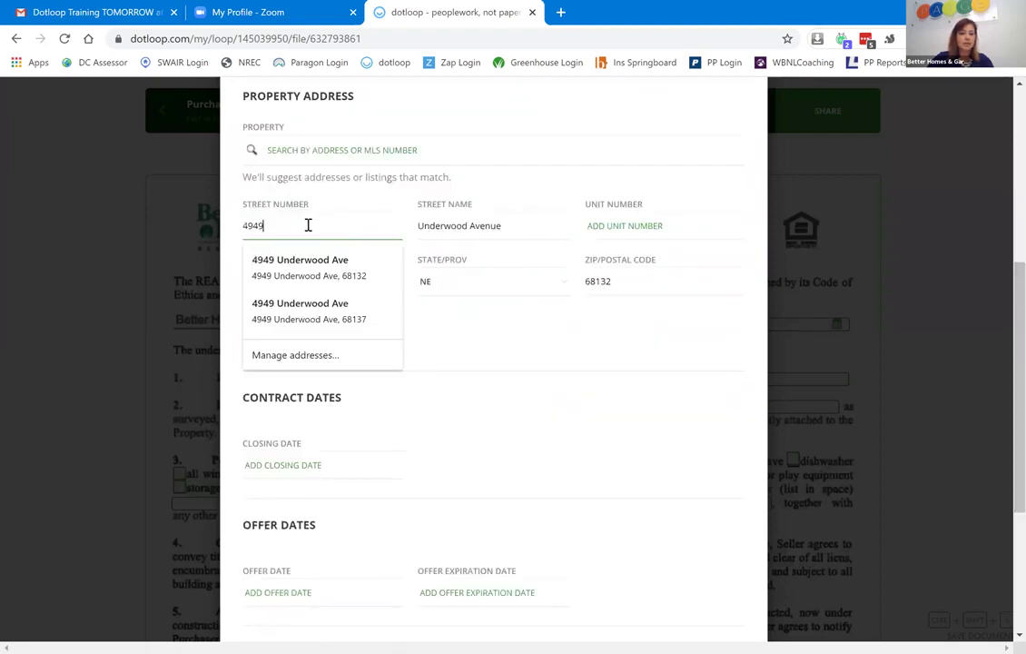
left_click(518, 352)
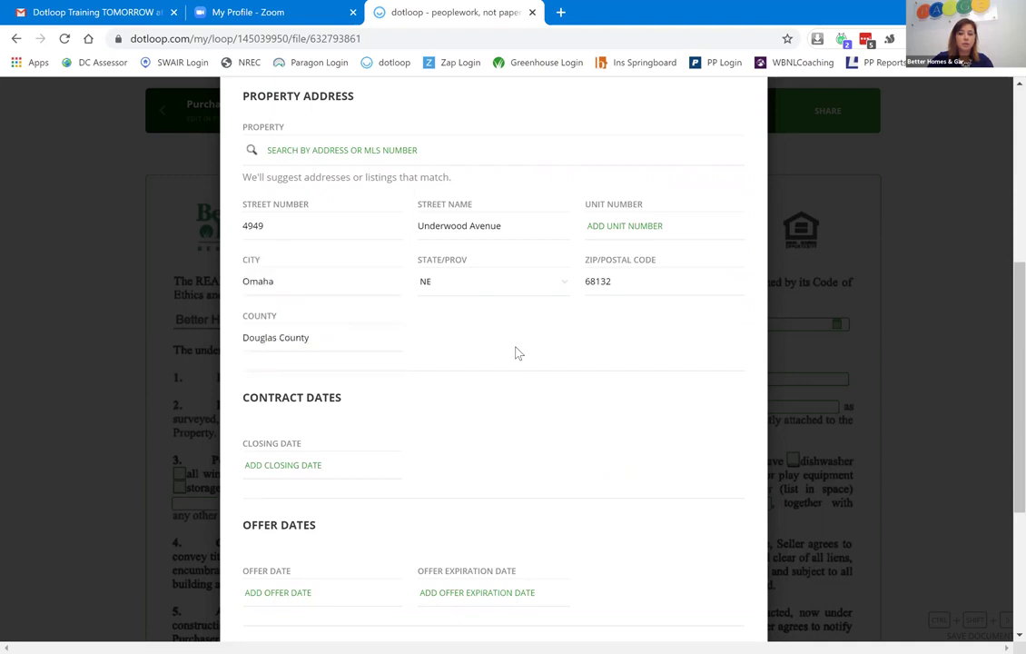
scroll(1000, 374, "down", 1)
scroll(1002, 436, "down", 2)
left_click(266, 215)
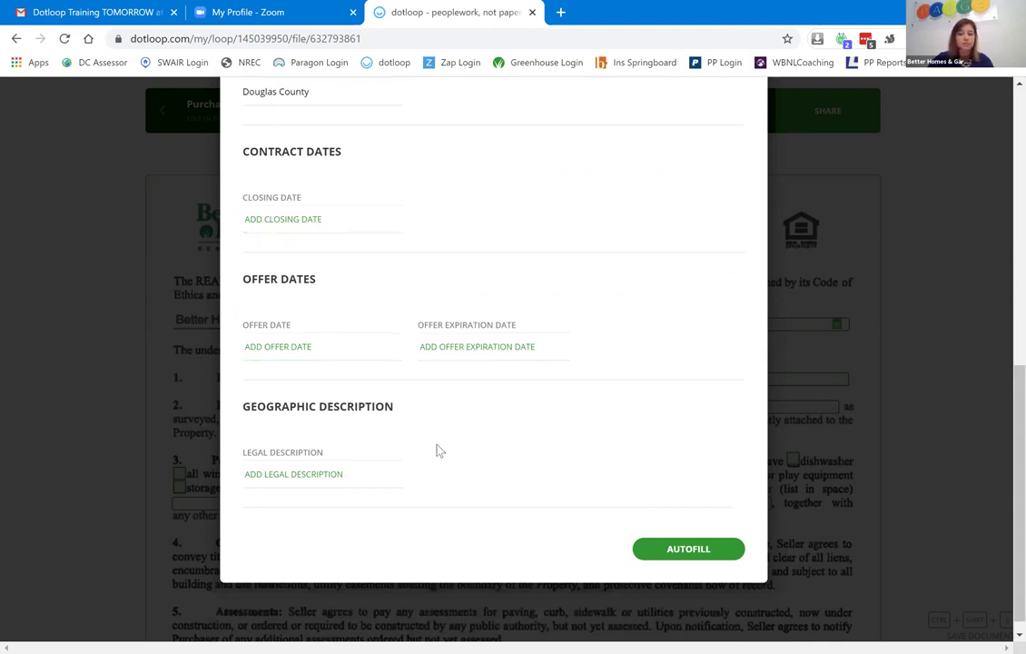
left_click(690, 552)
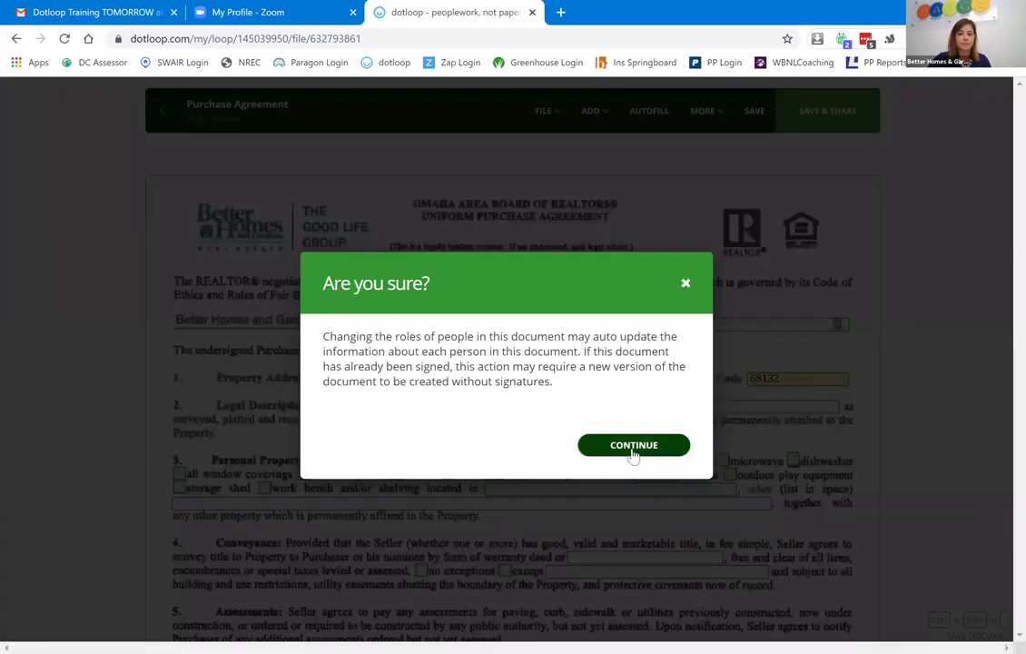
Autofill the agreement's address and county, and date it 07/28/2020.
left_click(633, 448)
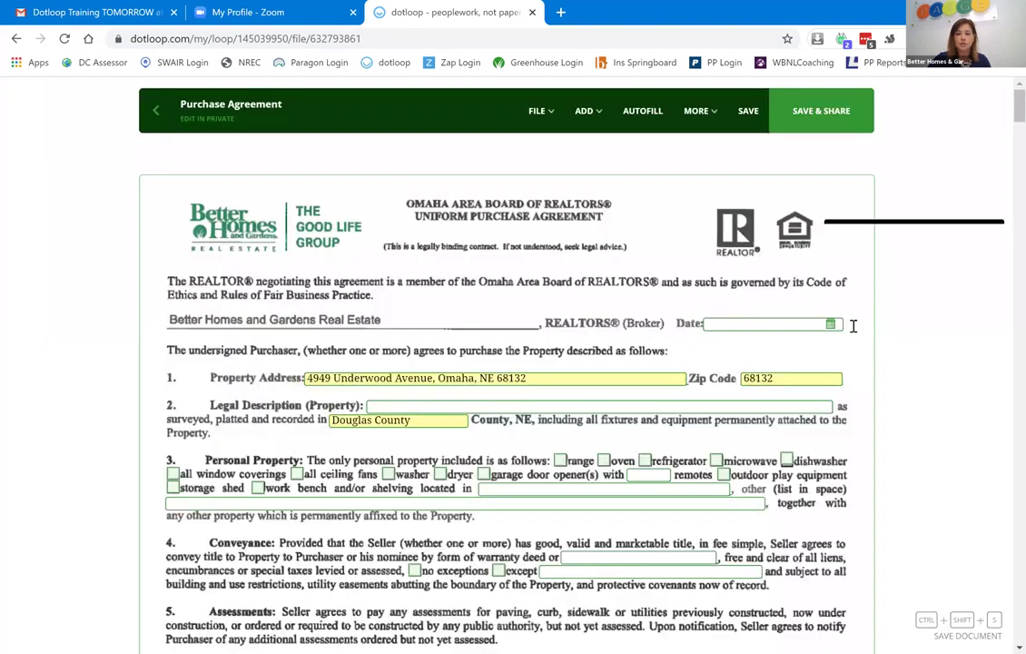
left_click(772, 325)
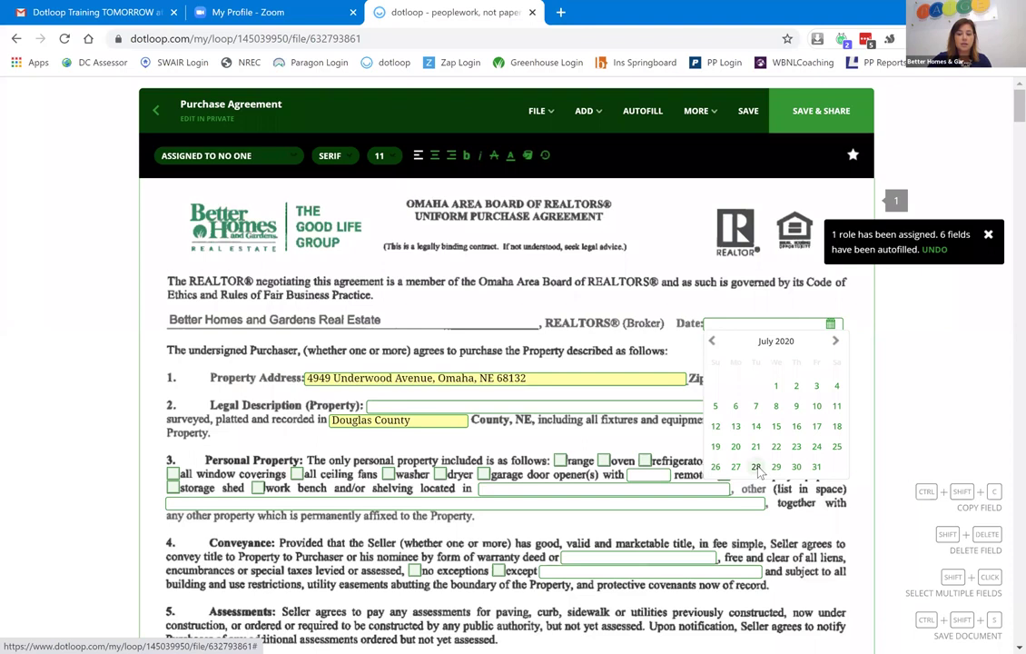
left_click(756, 466)
Include range, oven, refrigerator, microwave and dishwasher in the personal property.
left_click(560, 460)
left_click(604, 461)
left_click(645, 460)
left_click(716, 460)
left_click(787, 460)
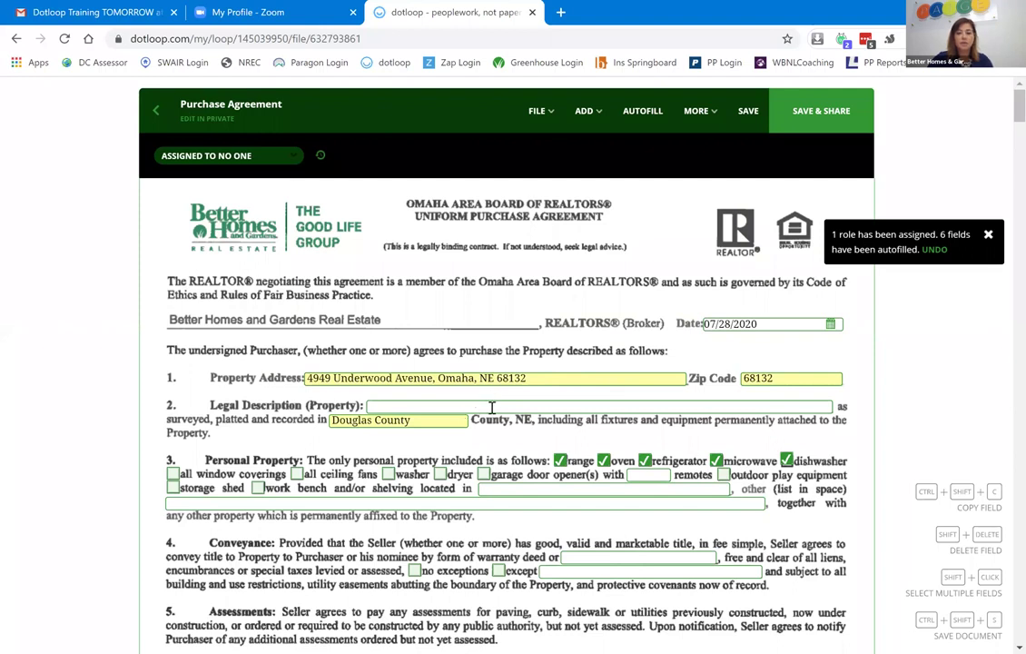
Enter 'Lot 4 section 32 sunflower heights' as the property's legal description.
left_click(491, 407)
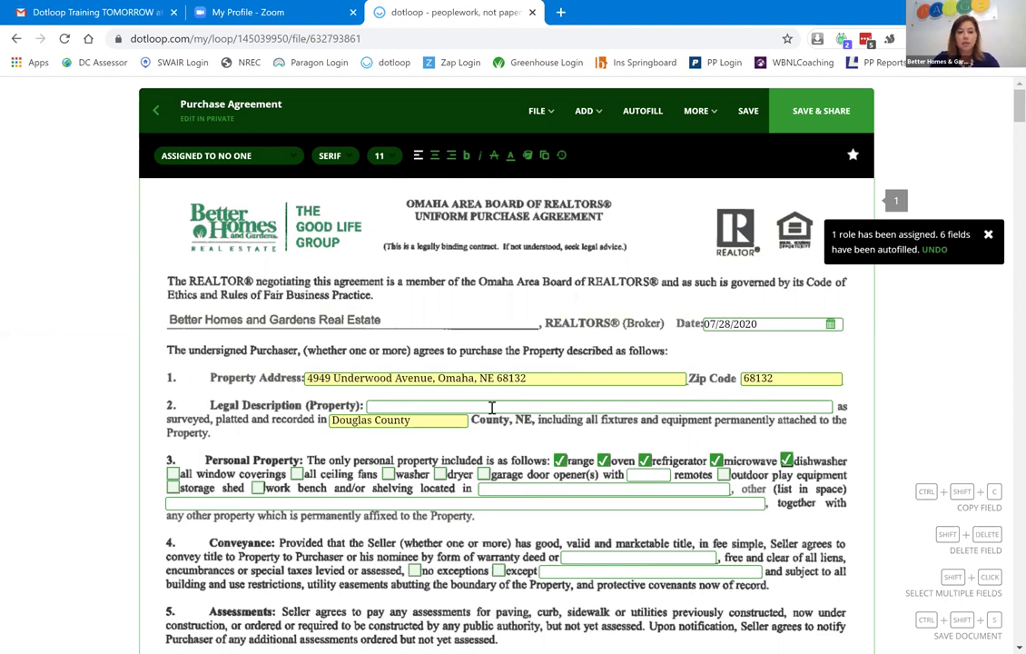
type("Lot 4")
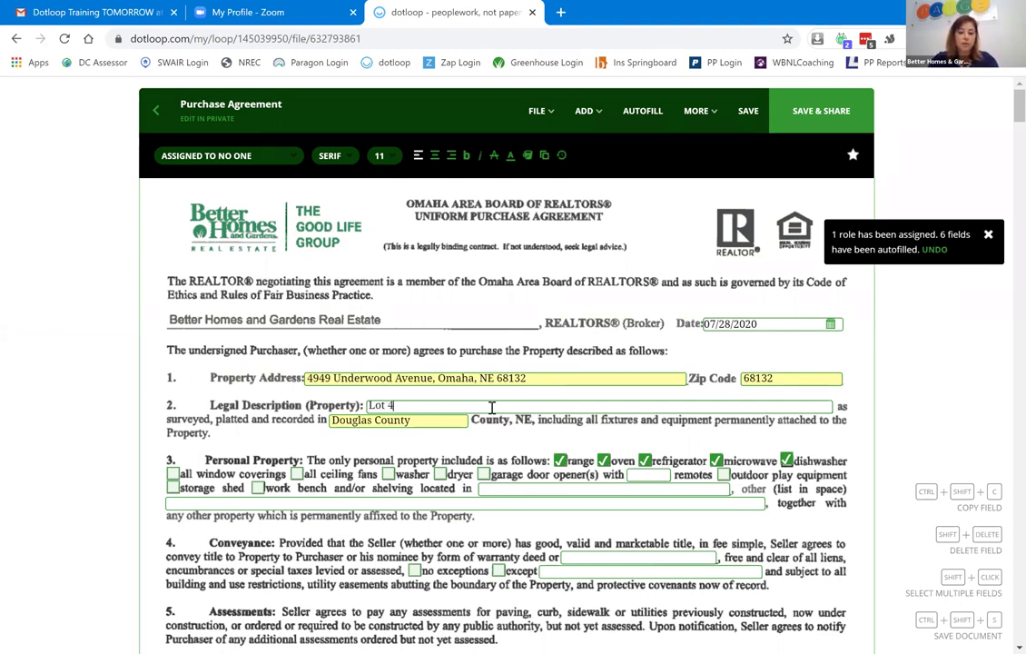
type(" section")
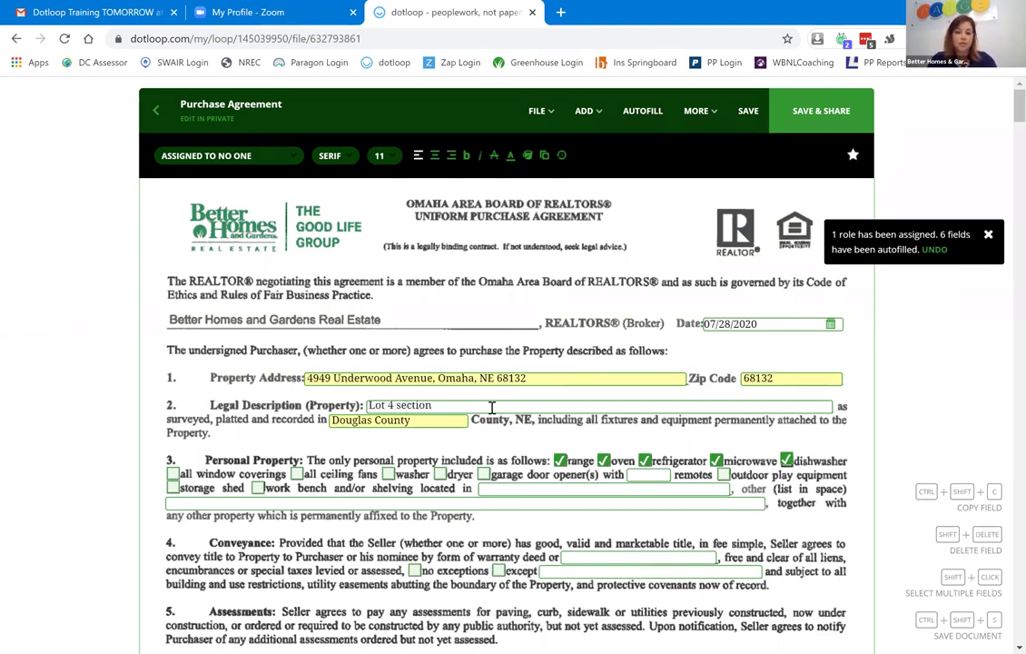
type(" 32 sunflower heights")
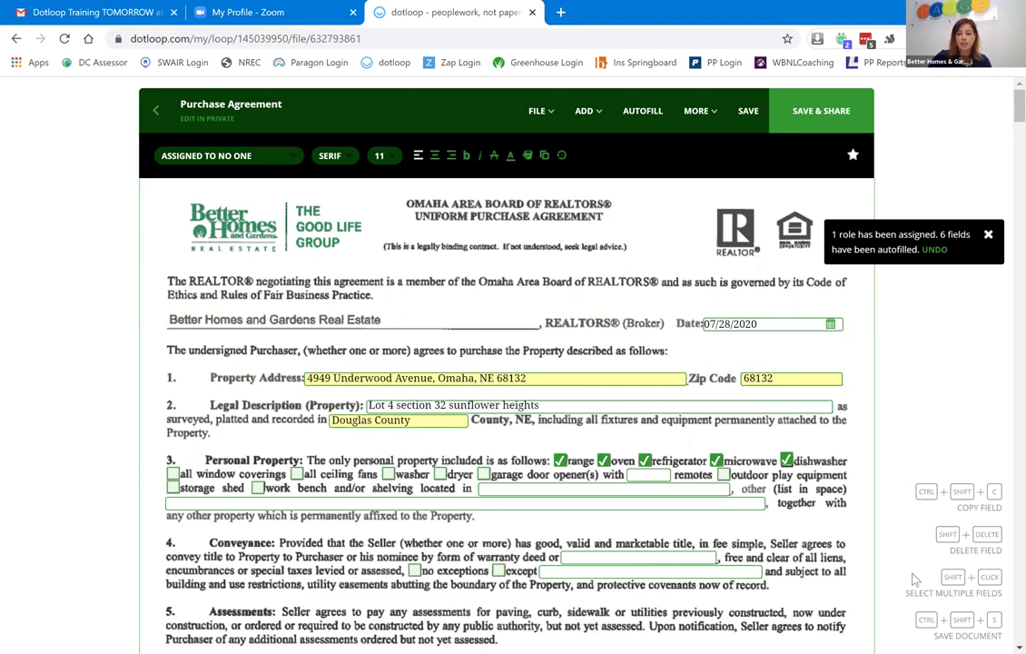
scroll(1005, 639, "down", 1)
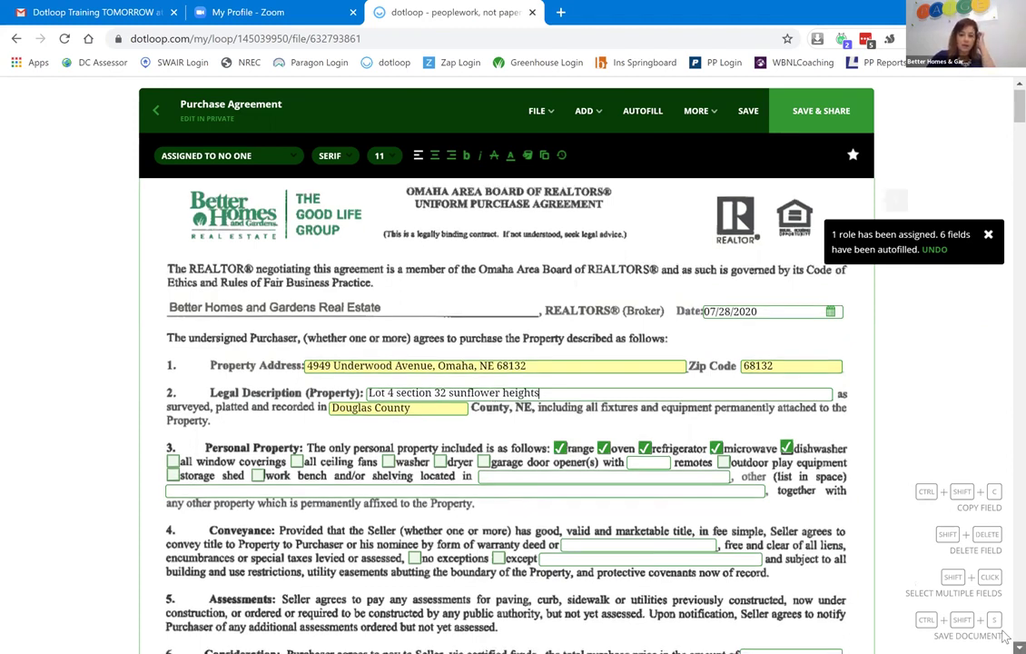
Scroll down the agreement and check the buyer initials field.
scroll(523, 403, "down", 1)
scroll(523, 403, "down", 4)
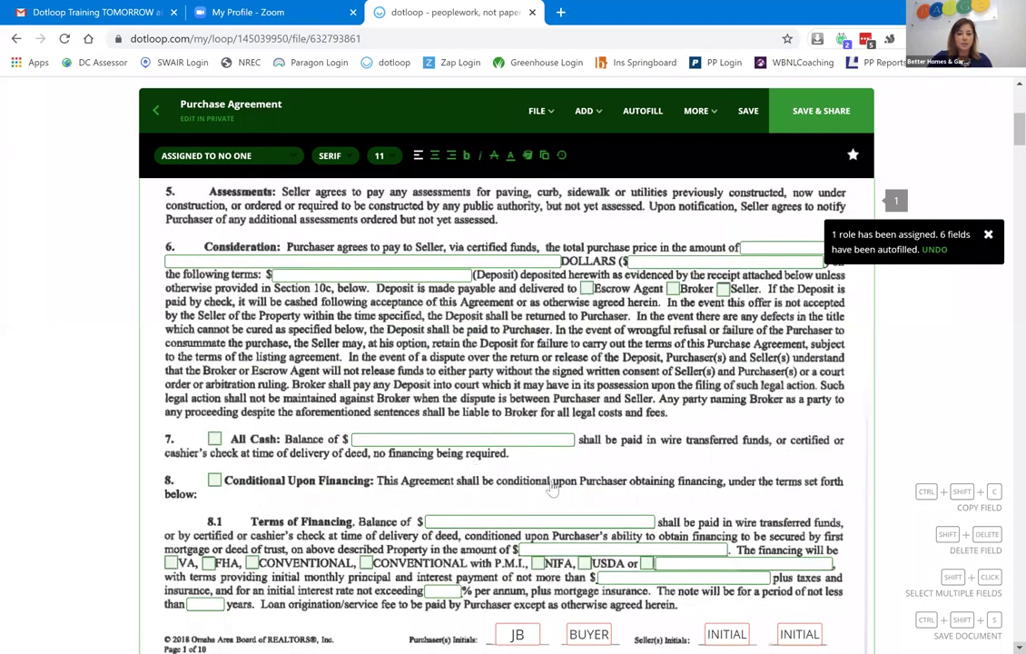
scroll(553, 490, "down", 3)
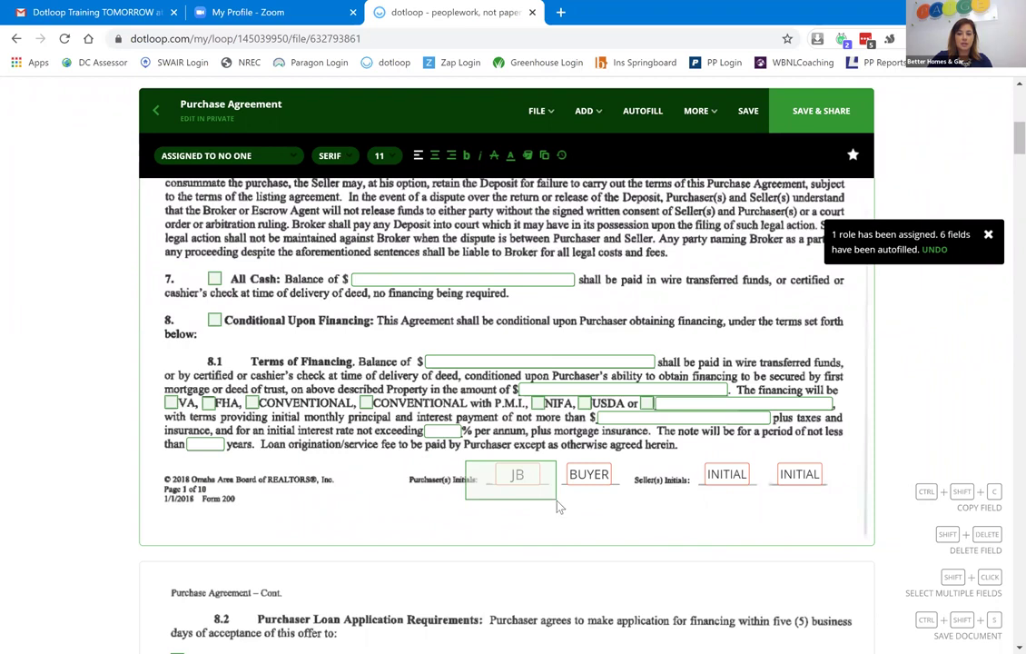
left_click(588, 474)
left_click(634, 523)
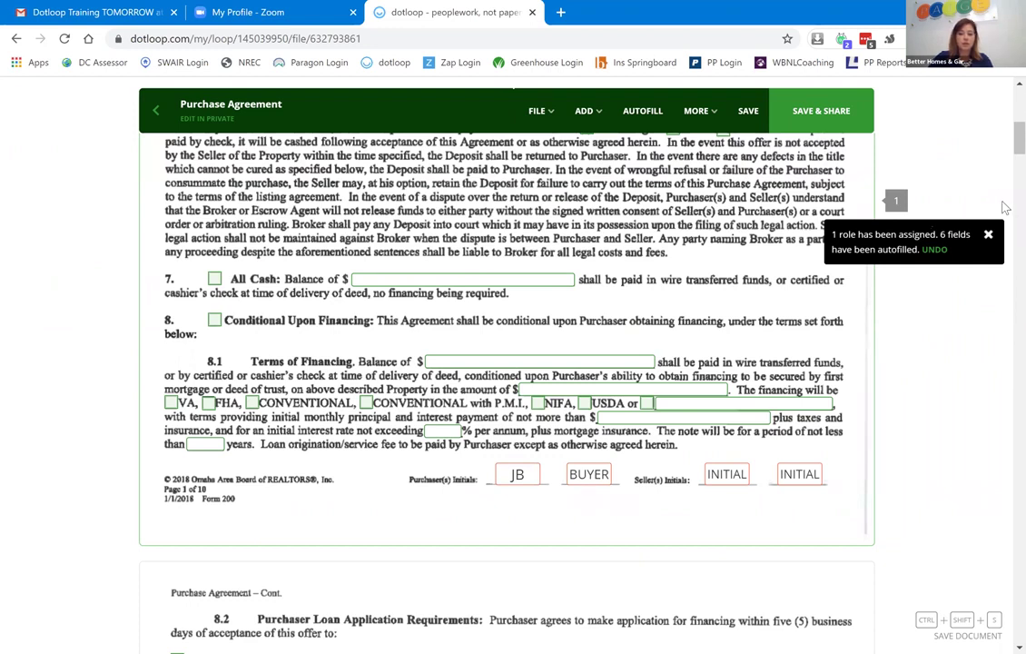
Pick August 31, 2020 as the approximate closing date in the calendar.
scroll(1004, 208, "down", 5)
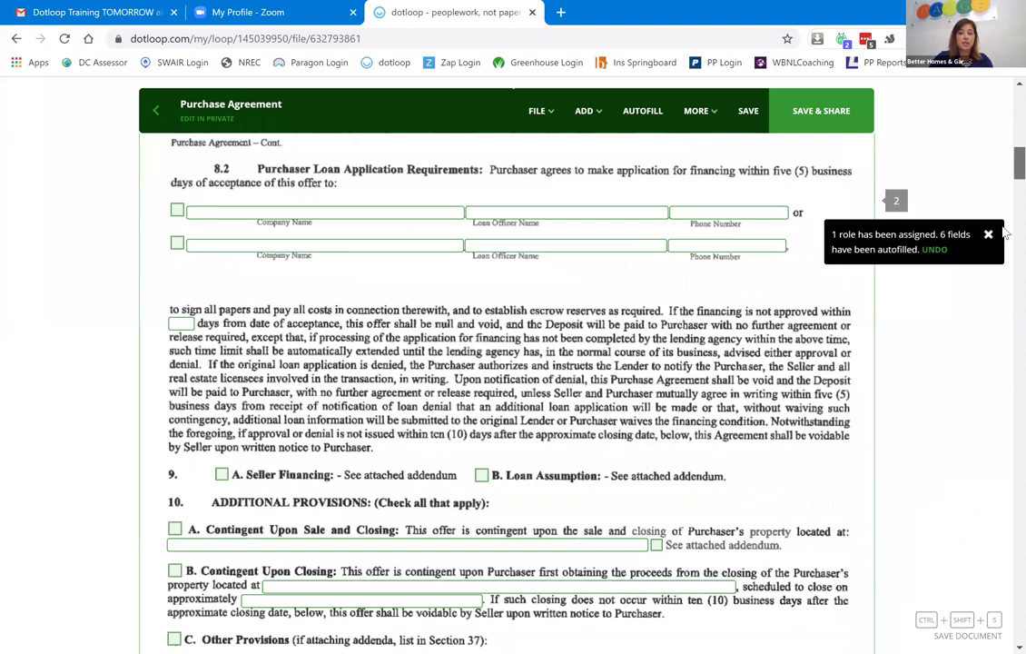
scroll(638, 197, "down", 10)
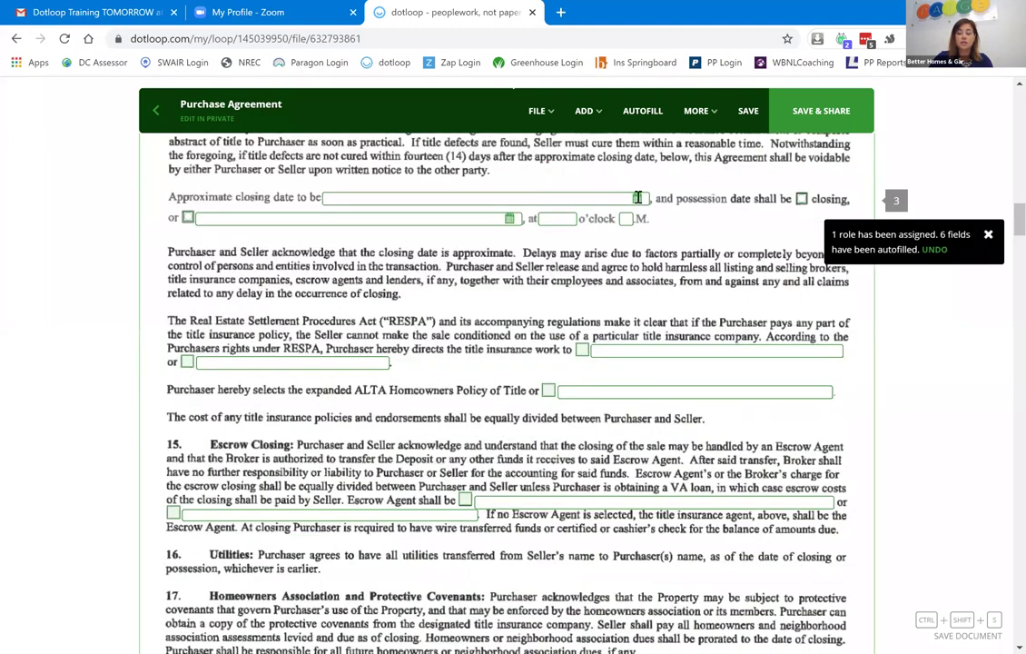
left_click(638, 197)
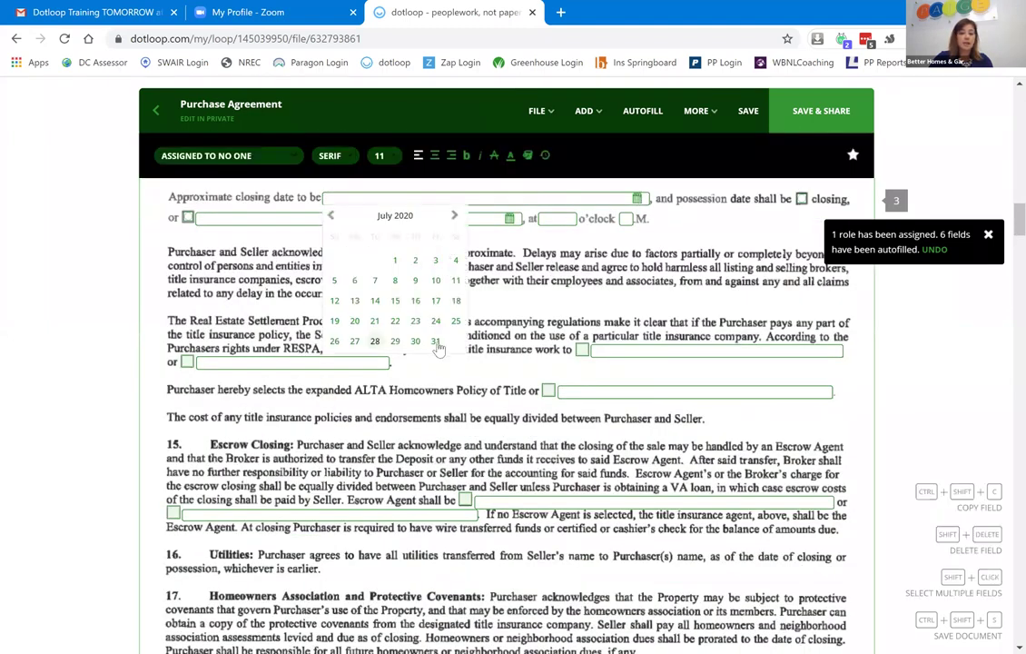
left_click(454, 215)
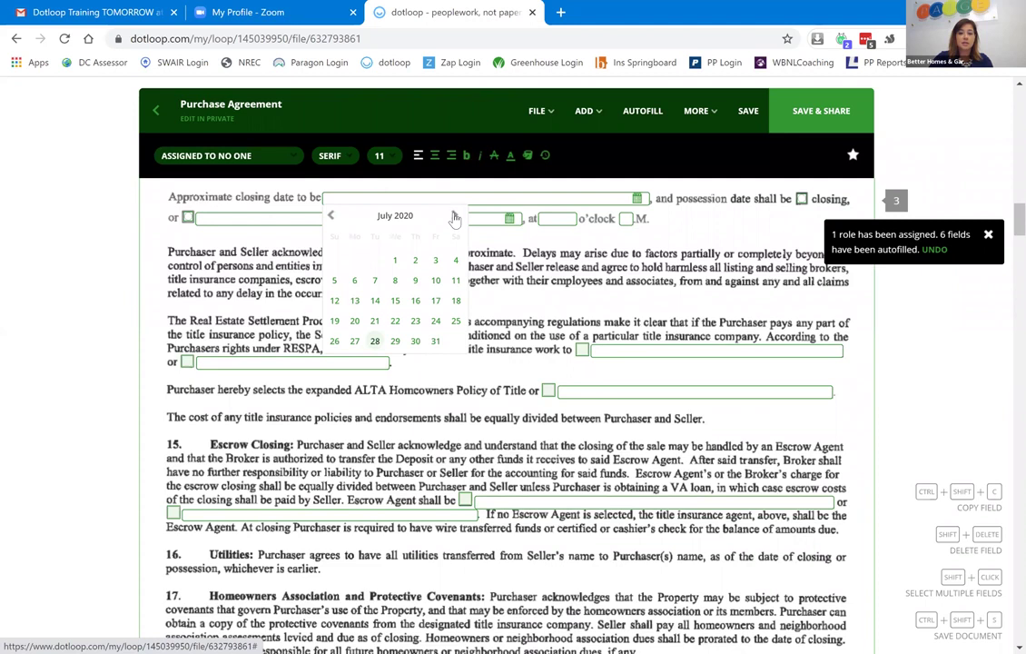
left_click(355, 363)
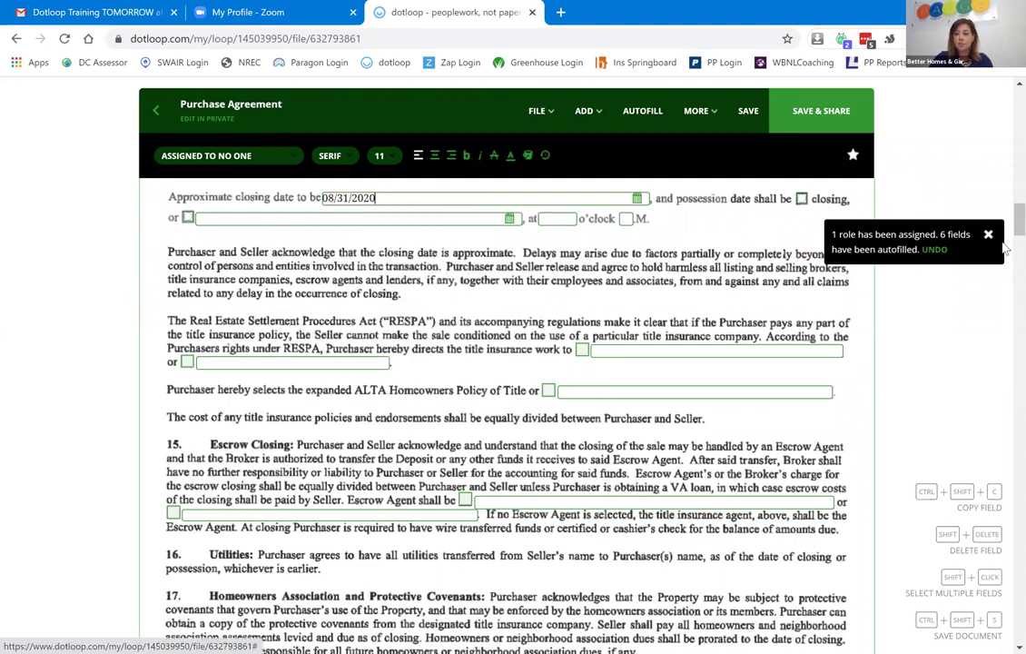
Scroll down through the agreement to the signature page.
scroll(1005, 231, "down", 1)
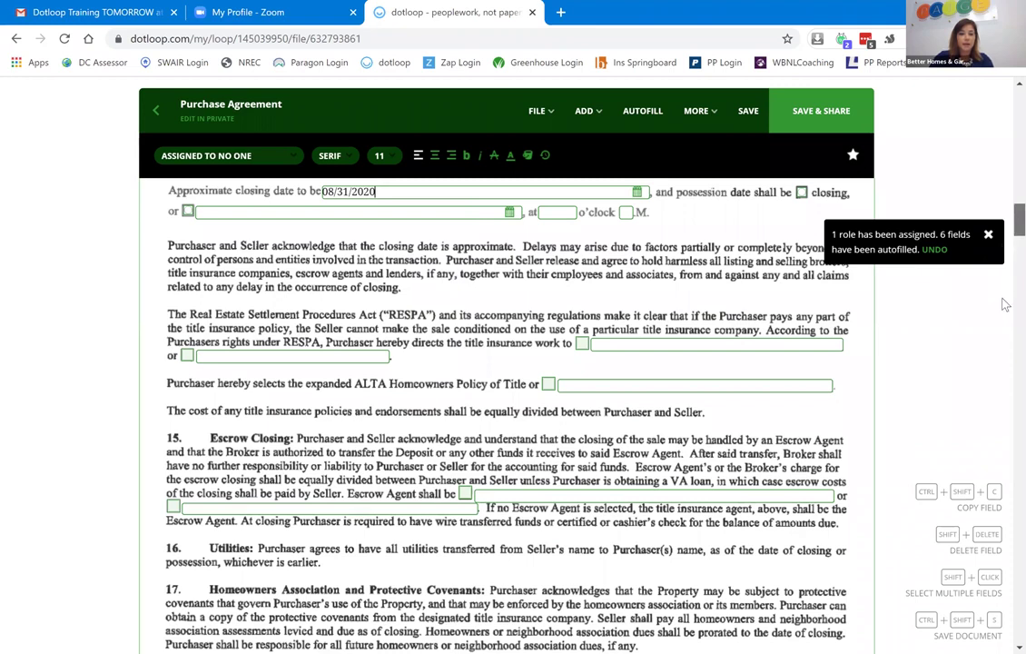
scroll(1002, 303, "down", 2)
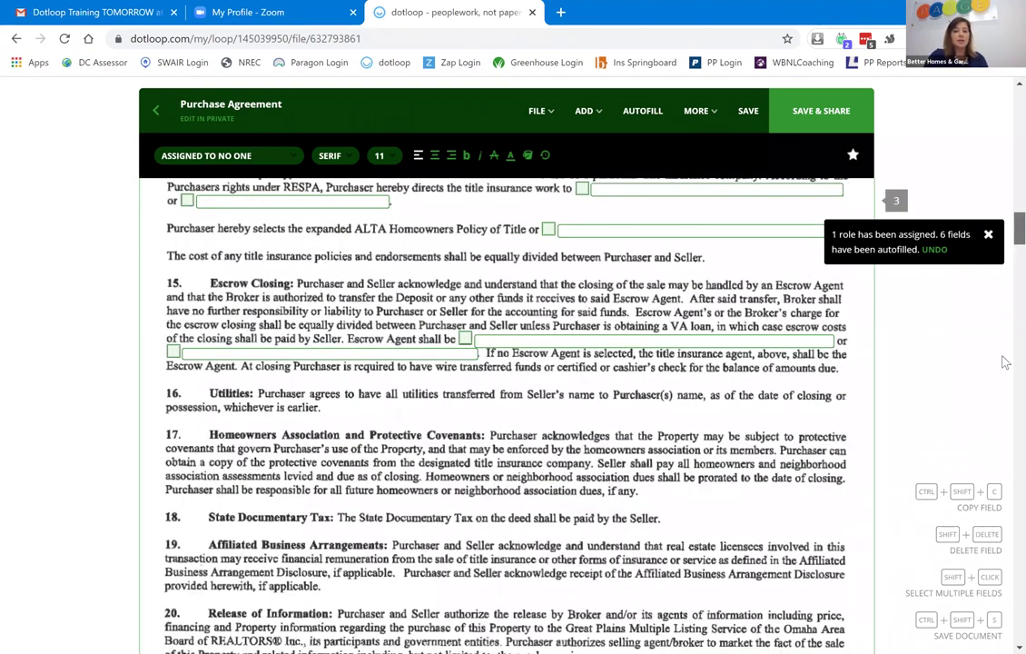
scroll(1002, 345, "down", 10)
scroll(1001, 431, "down", 10)
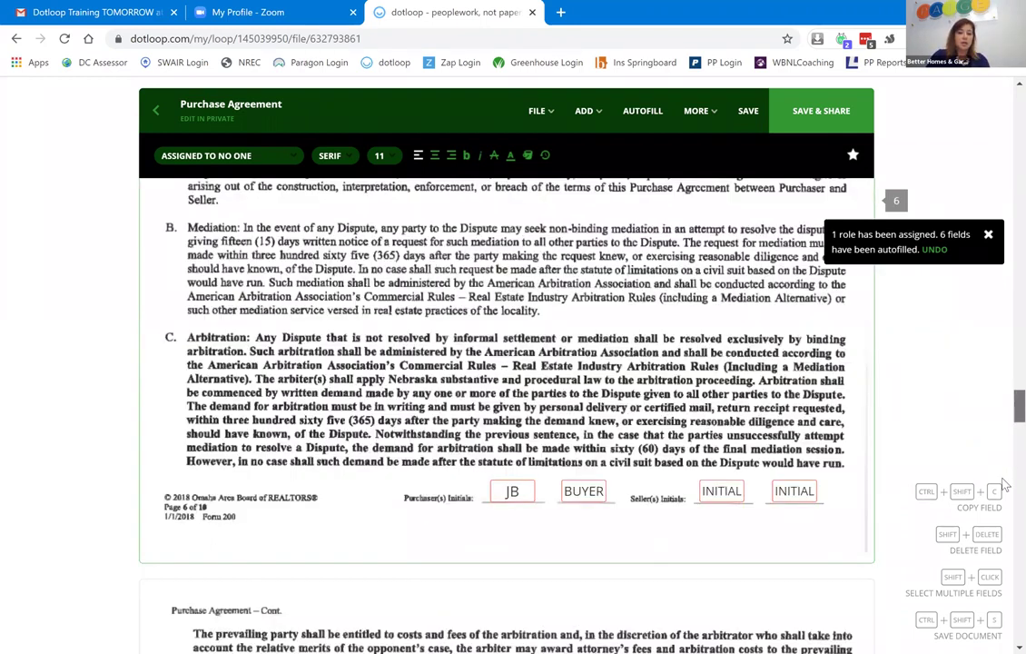
scroll(1005, 481, "down", 3)
scroll(1003, 490, "down", 15)
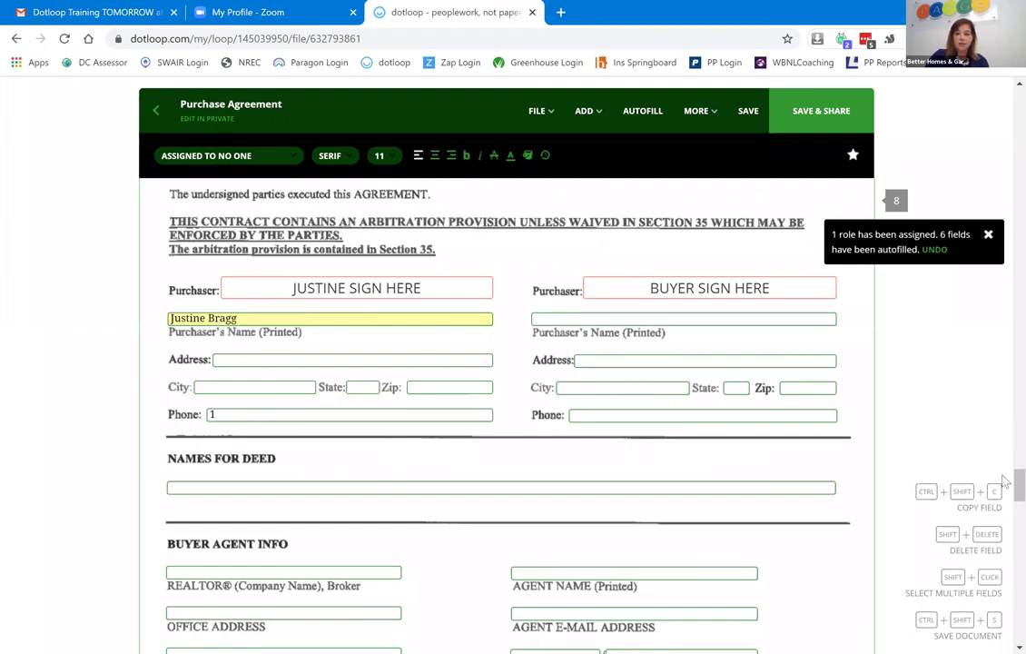
scroll(1006, 500, "down", 2)
scroll(1006, 499, "down", 1)
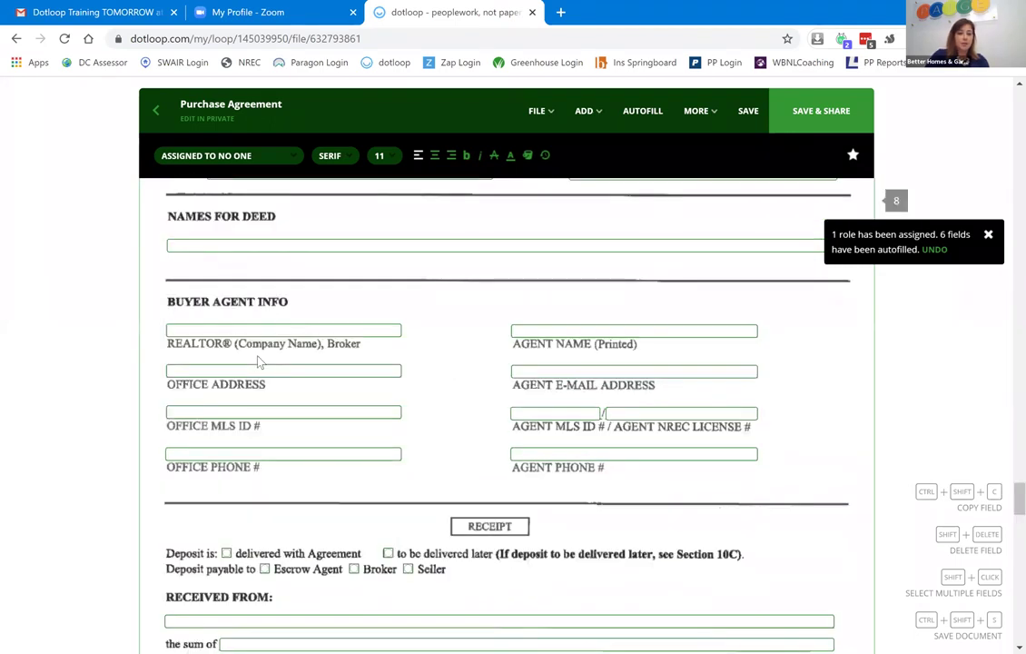
Select all the Buyer Agent Info fields and assign them to the Buying Agent role.
left_click(232, 327)
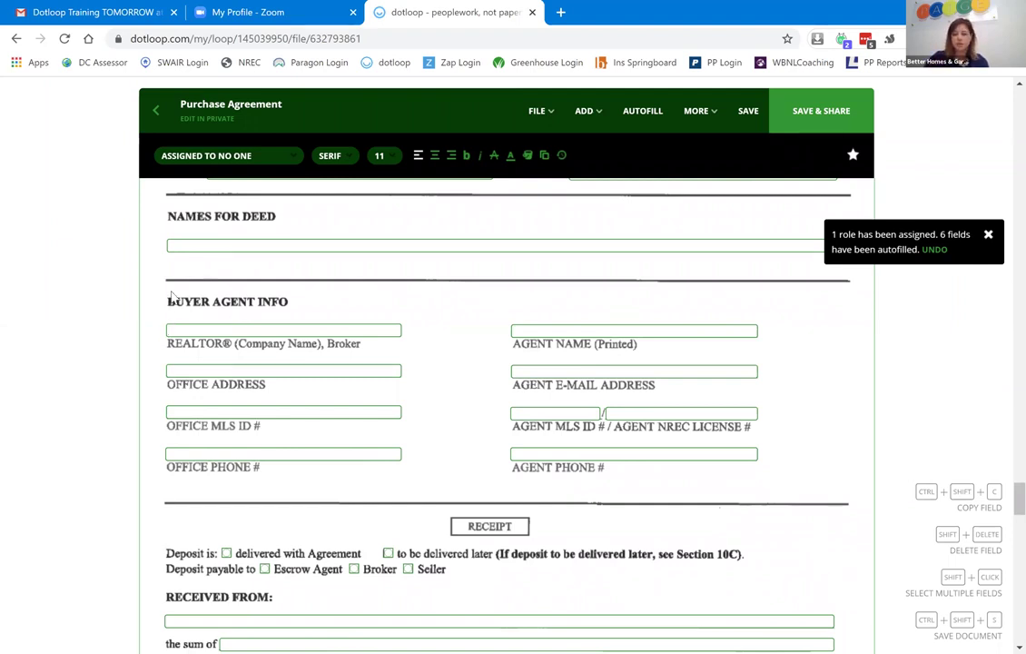
left_click_drag(163, 320, 784, 500)
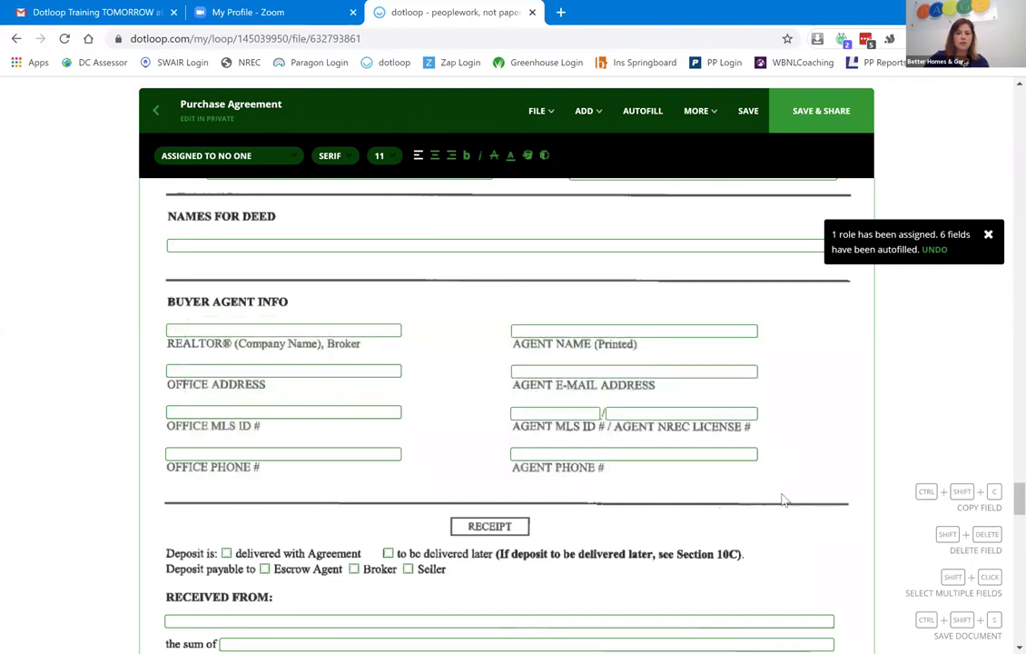
left_click(292, 156)
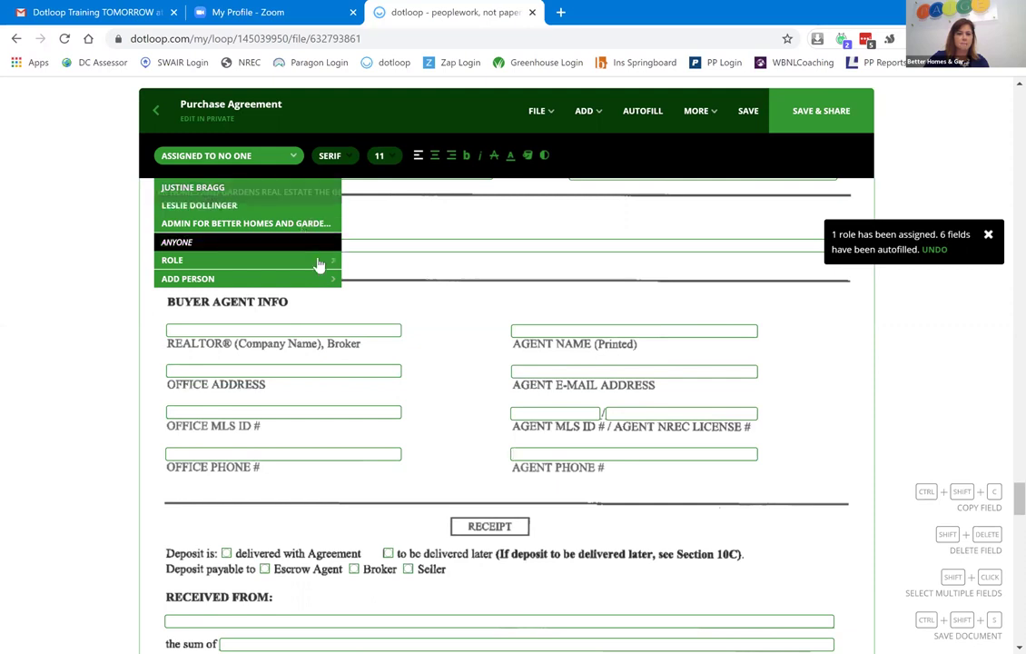
mouse_move(318, 263)
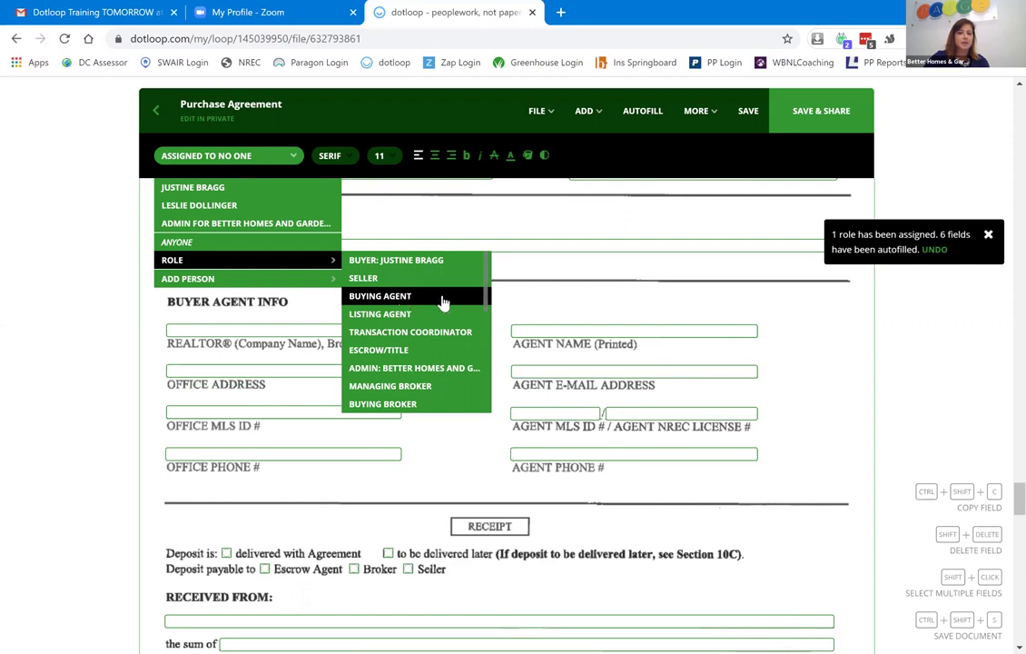
left_click(443, 298)
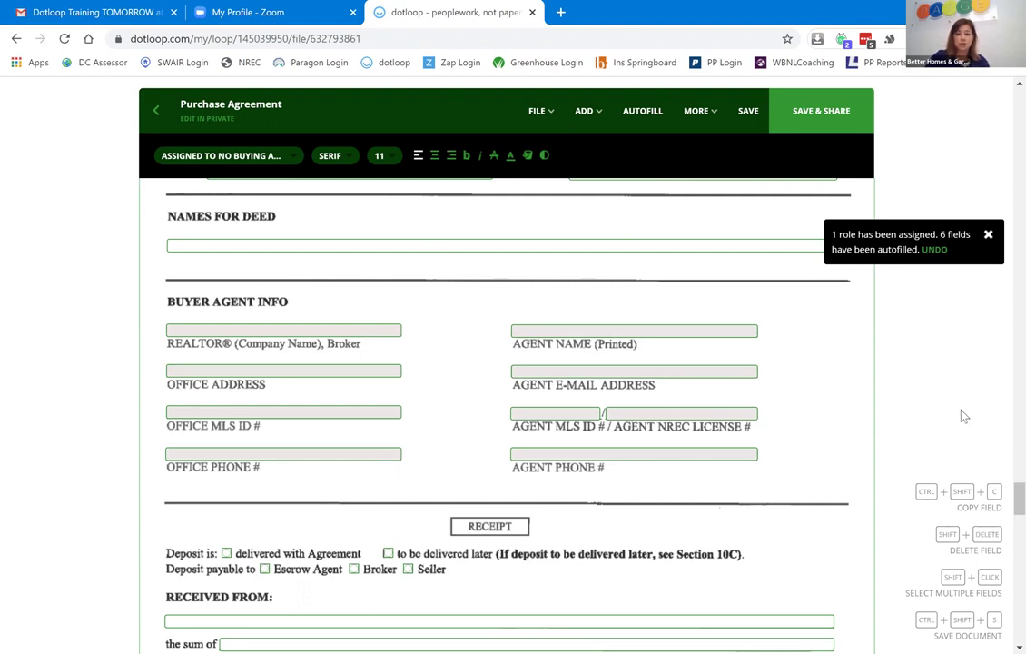
Reassign the Buyer Agent Info fields to Anyone and continue down the agreement.
left_click(288, 162)
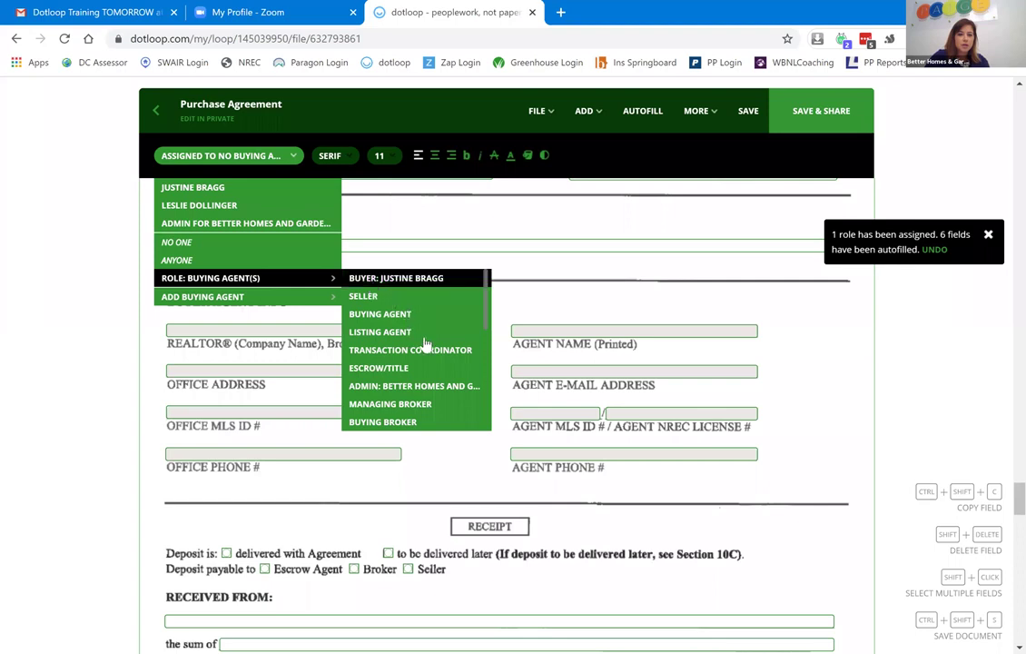
left_click(213, 262)
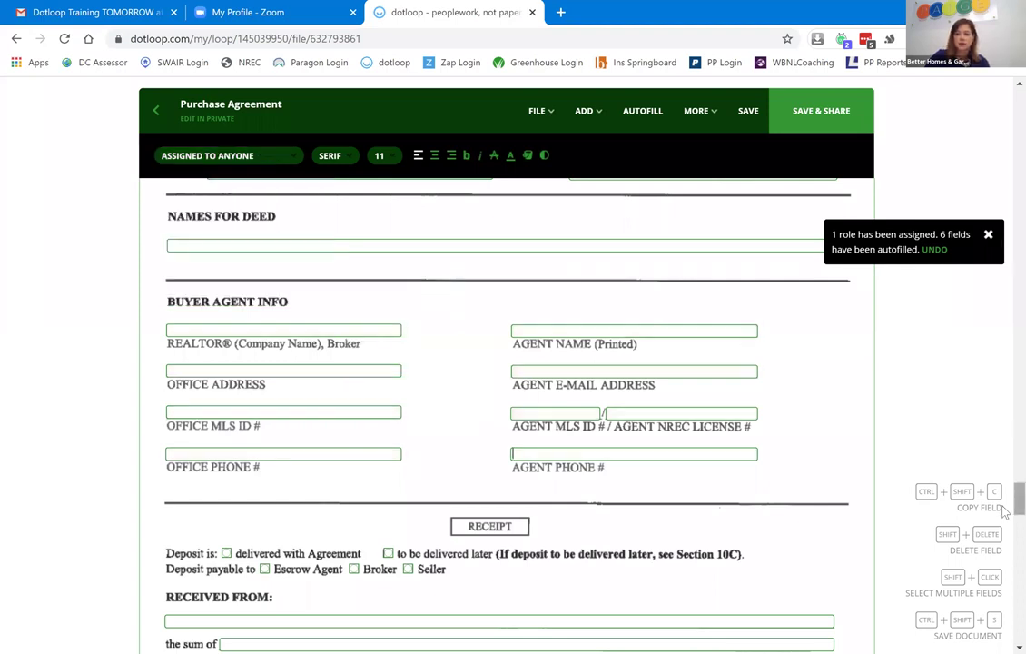
scroll(1004, 538, "down", 1)
scroll(1004, 538, "down", 6)
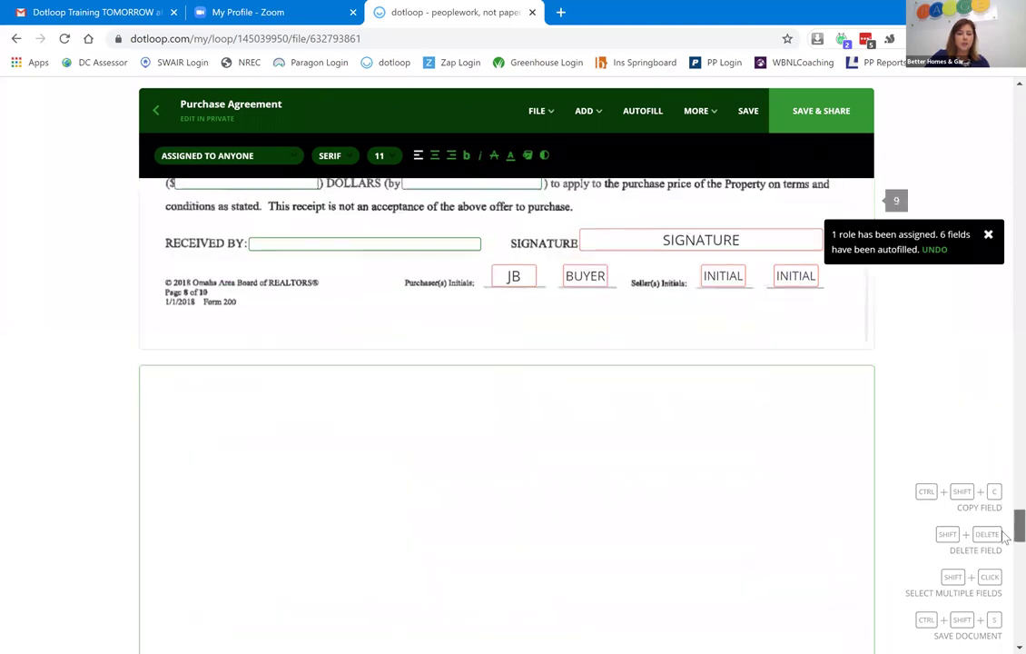
scroll(1004, 550, "down", 2)
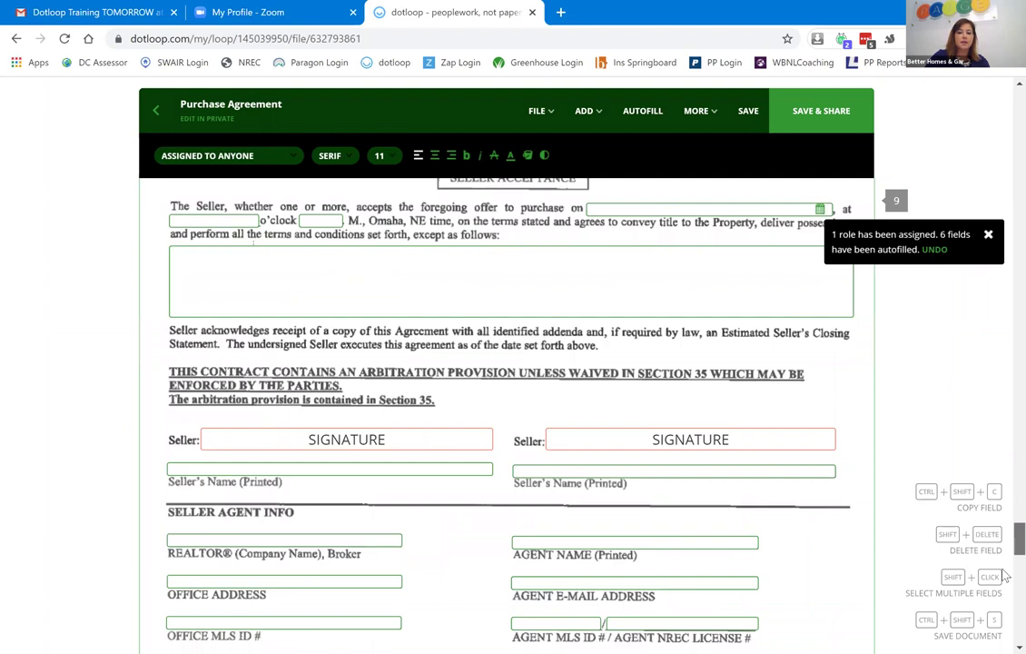
scroll(1004, 550, "down", 5)
scroll(1004, 578, "down", 4)
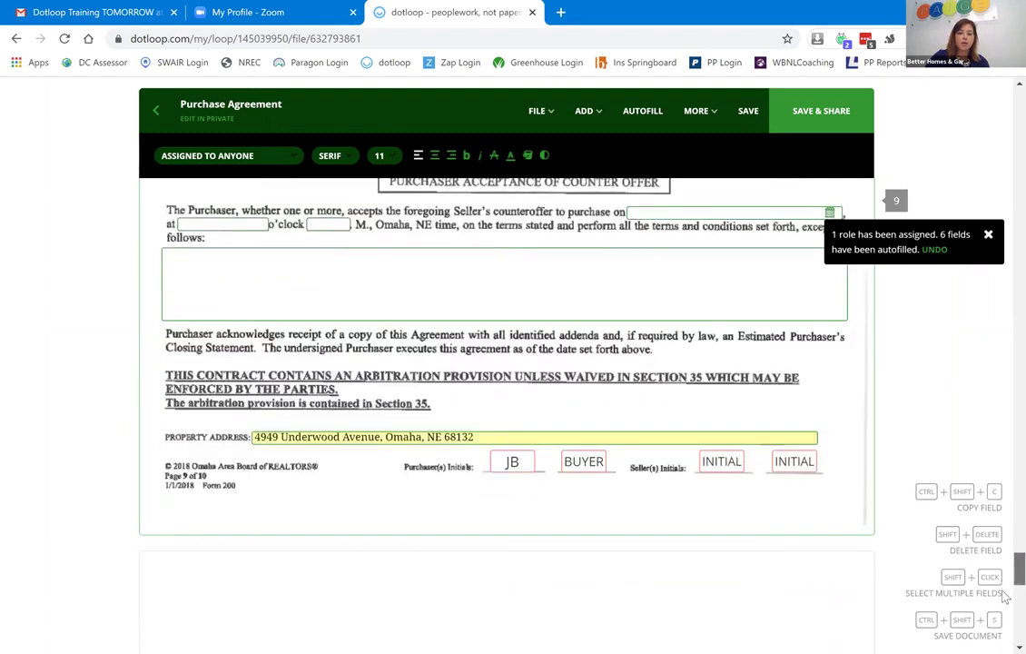
scroll(1005, 599, "down", 1)
scroll(1004, 598, "down", 2)
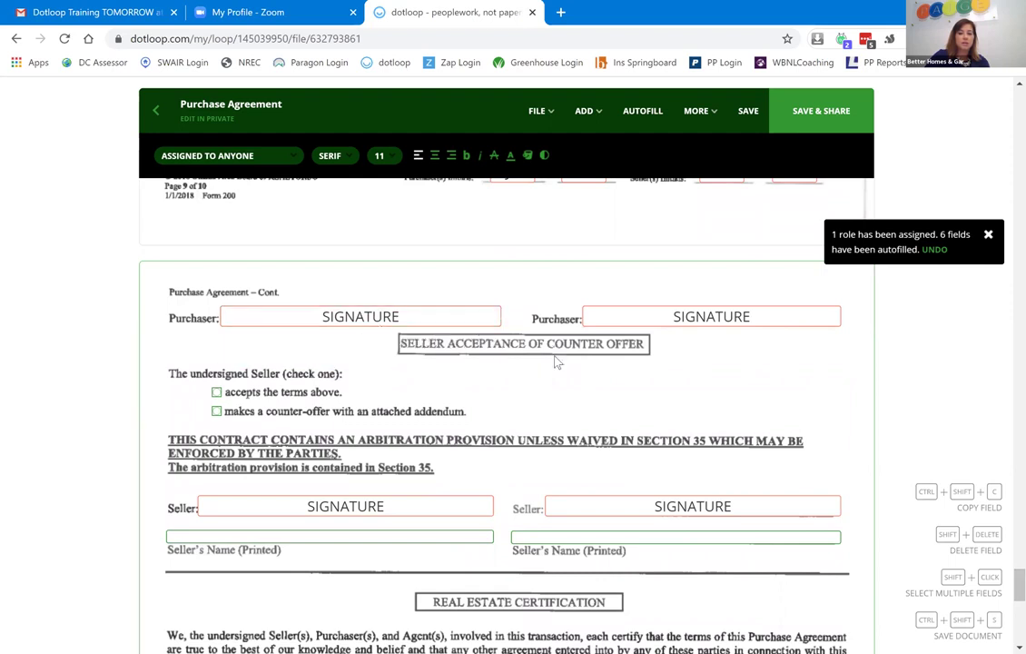
mouse_move(669, 314)
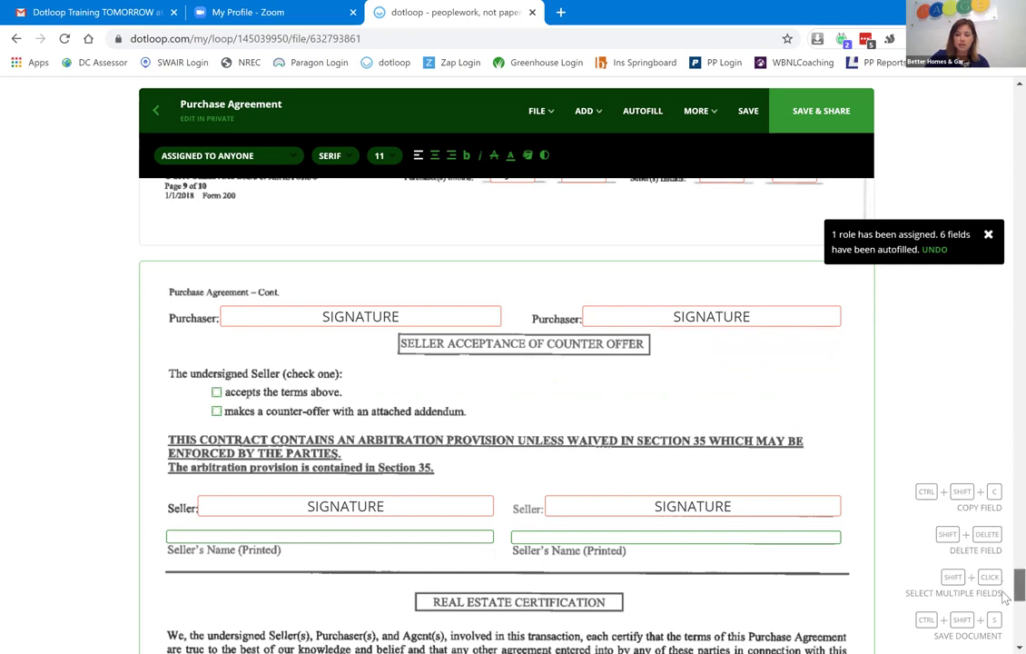
scroll(1005, 597, "down", 3)
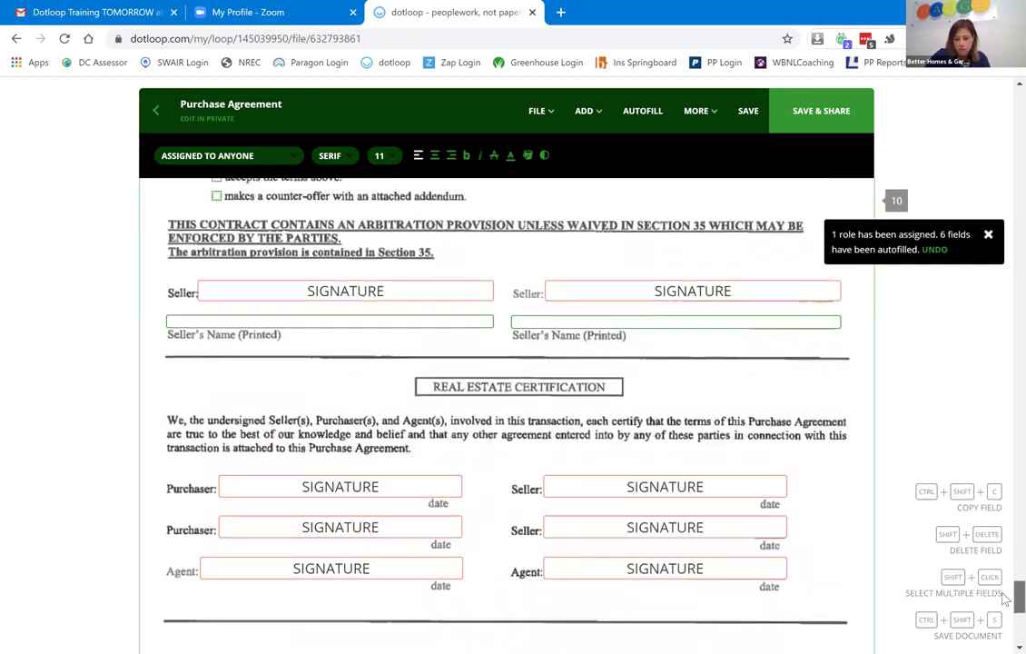
scroll(1005, 597, "down", 1)
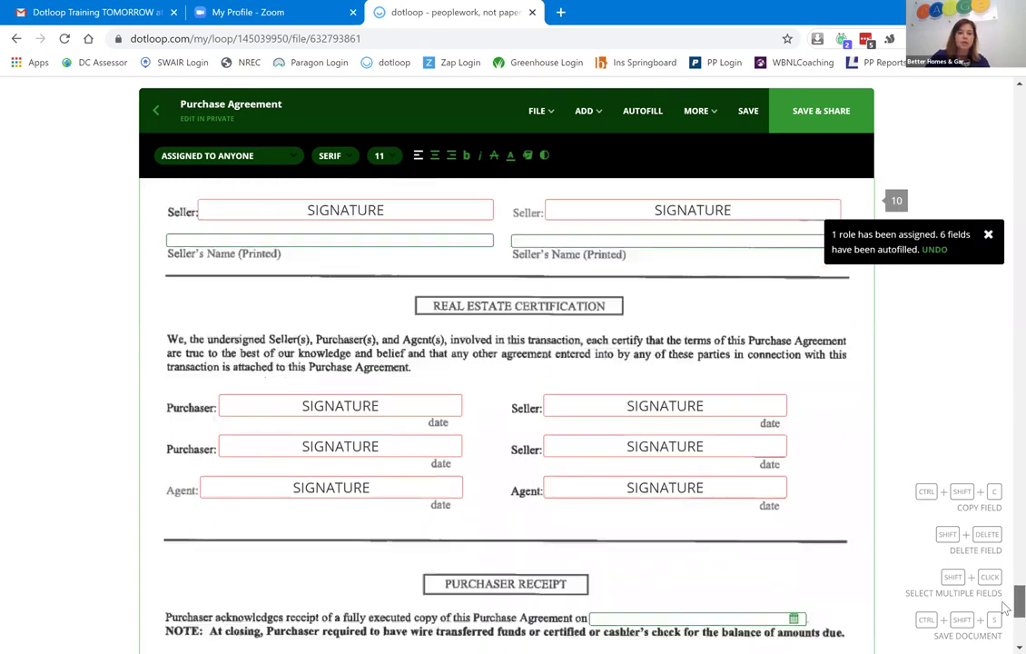
scroll(372, 427, "down", 1)
left_click(341, 372)
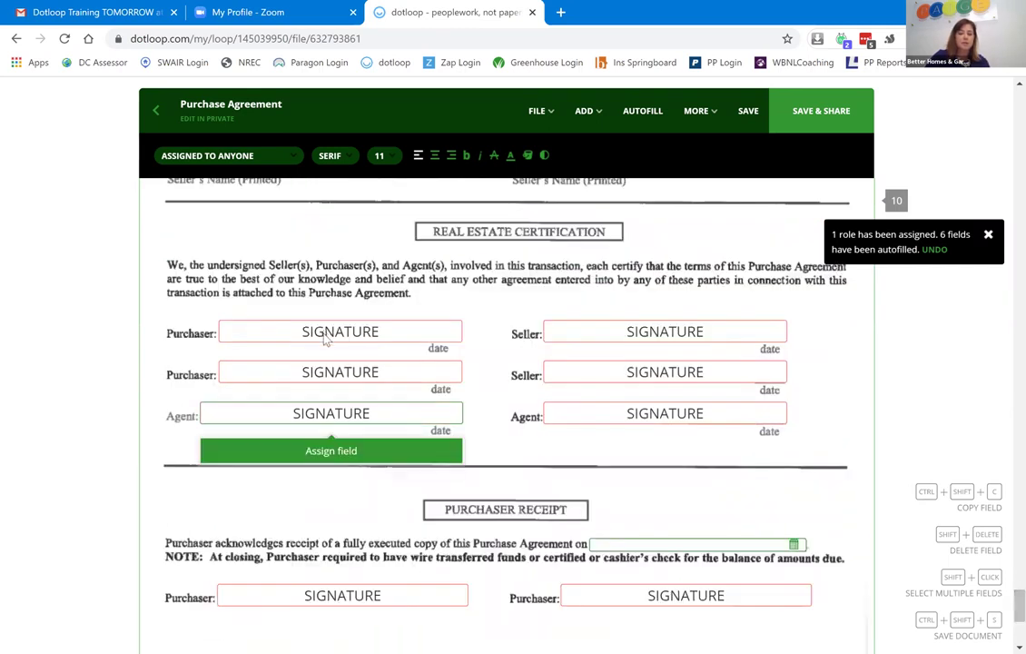
left_click(386, 334)
left_click(799, 465)
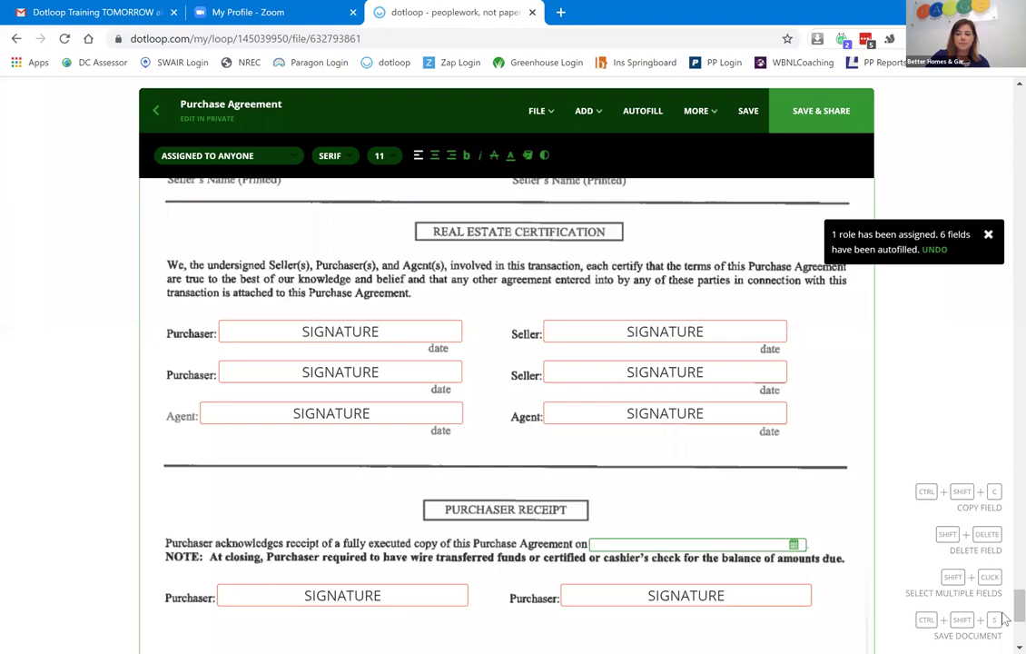
scroll(1005, 618, "down", 2)
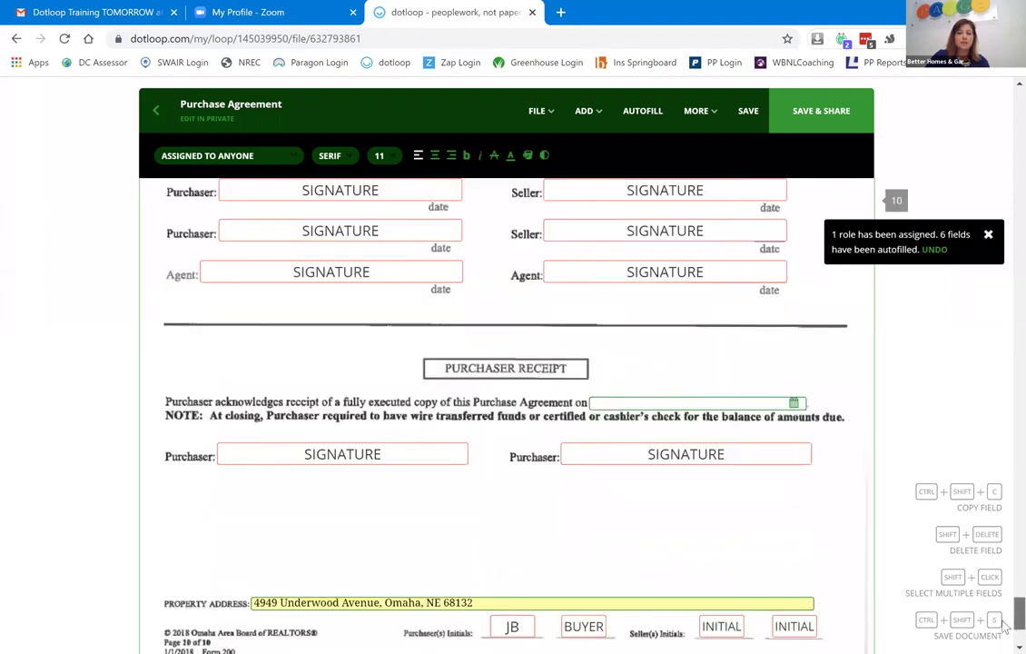
scroll(1005, 626, "down", 1)
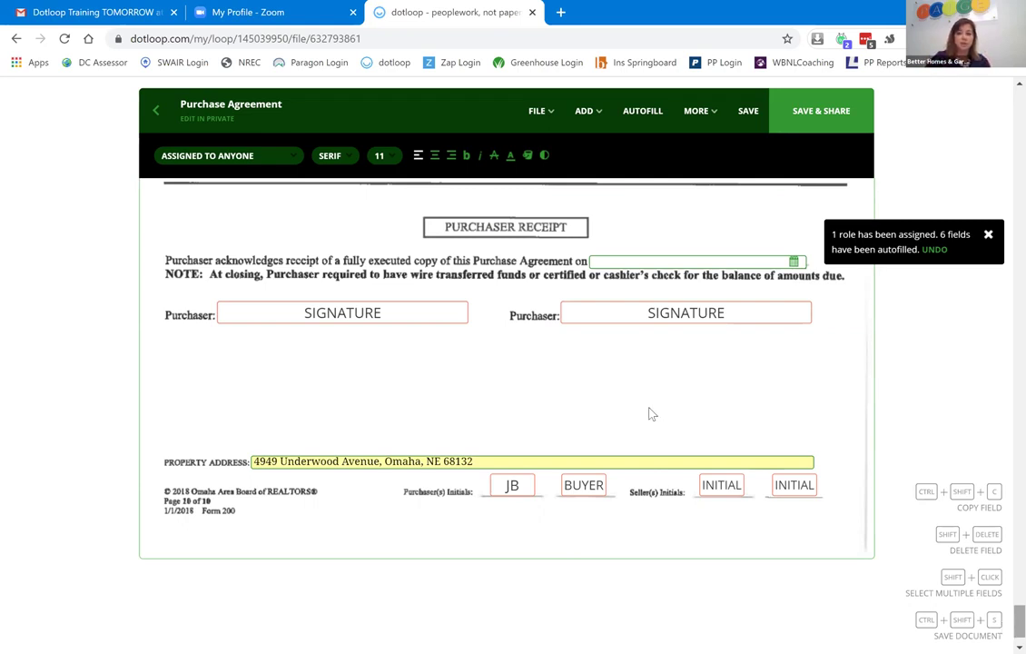
Save the Purchase Agreement and share it with the buyer as Can Fill & Sign.
left_click(747, 120)
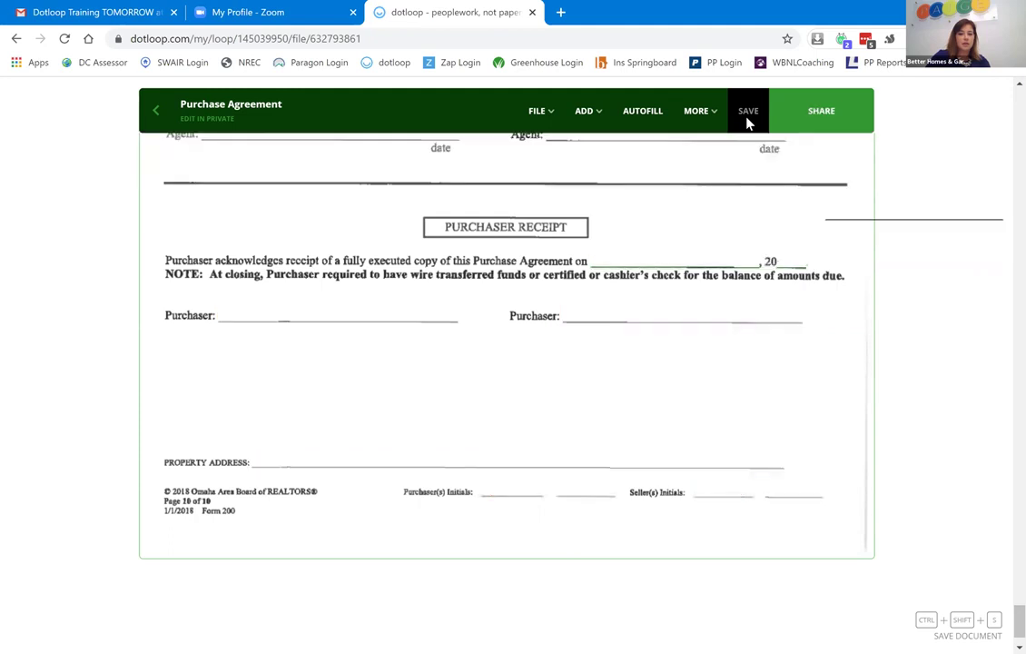
left_click(822, 113)
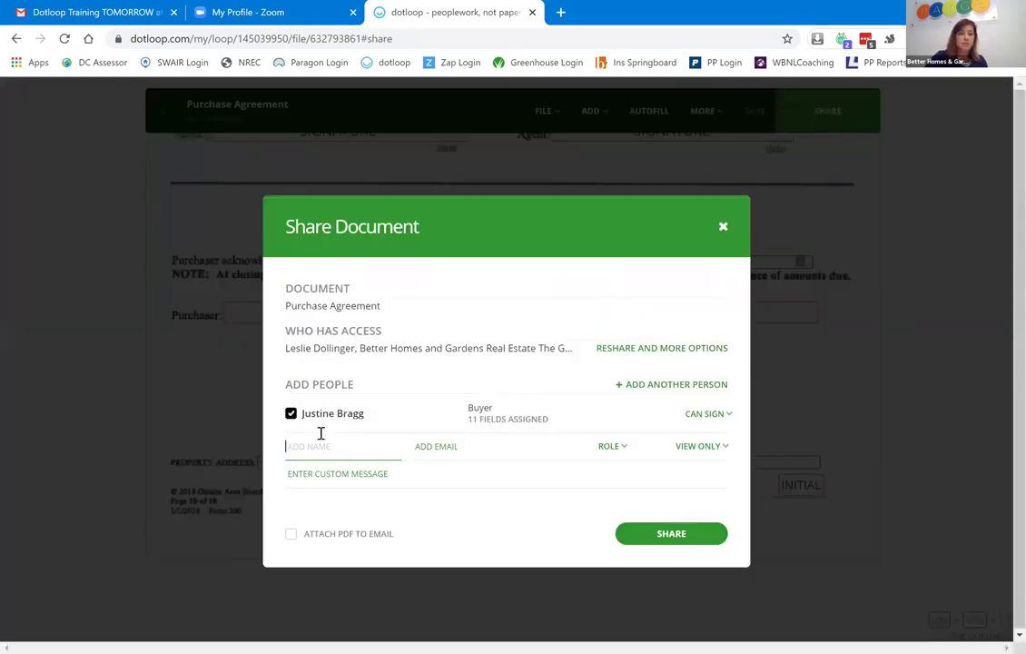
left_click(722, 420)
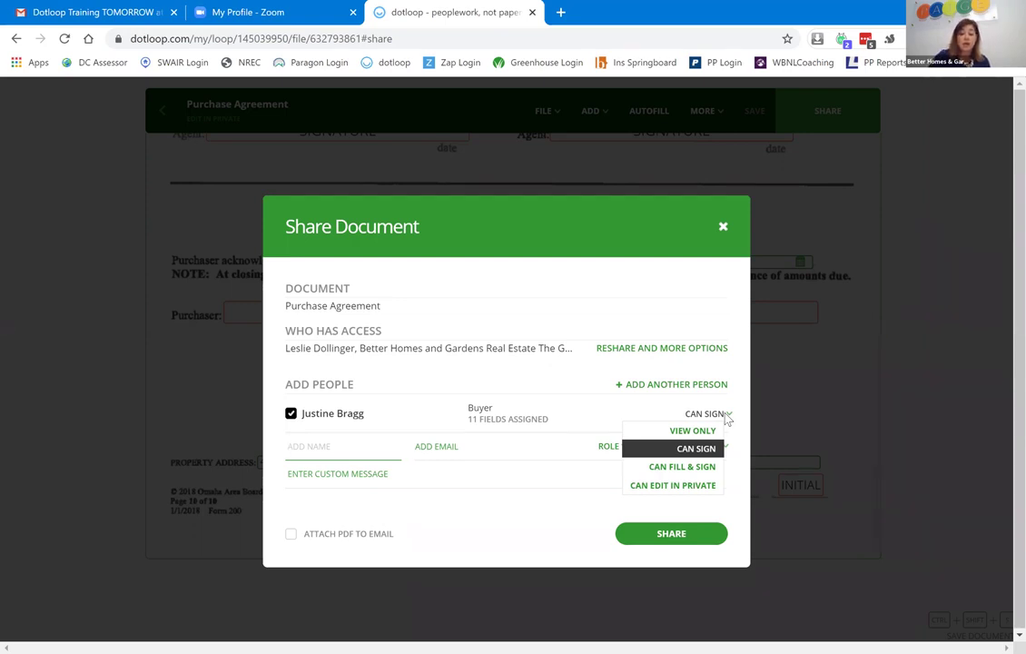
left_click(687, 469)
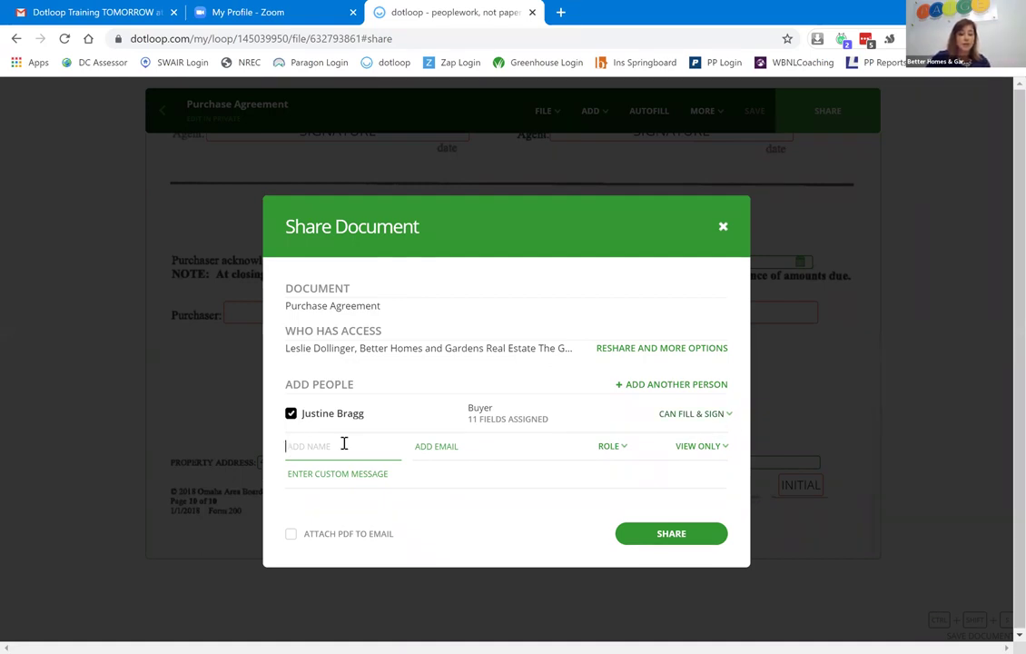
Tick Attach PDF to Email and start a custom message for the buyer.
left_click(292, 536)
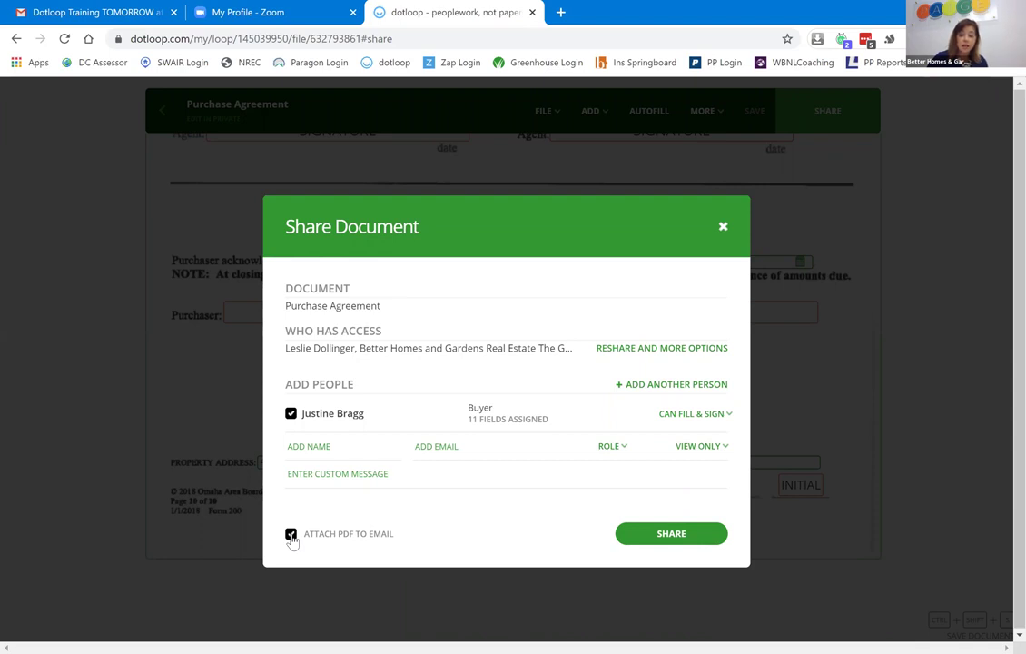
left_click(332, 473)
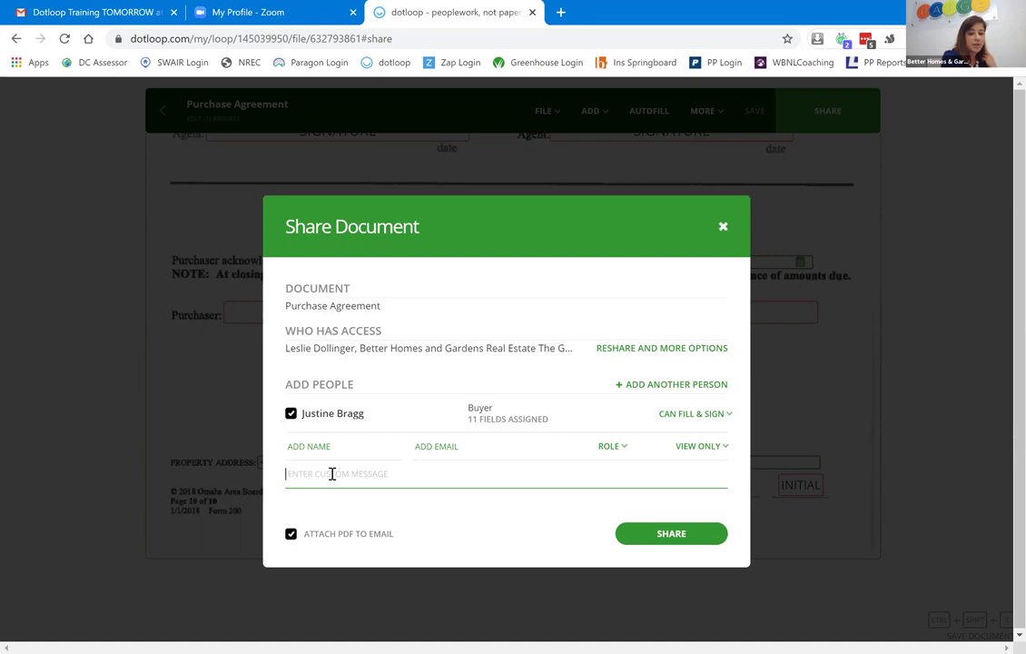
Send the Purchase Agreement to the buyer, then reshare it with Can Sign permission only.
left_click(332, 474)
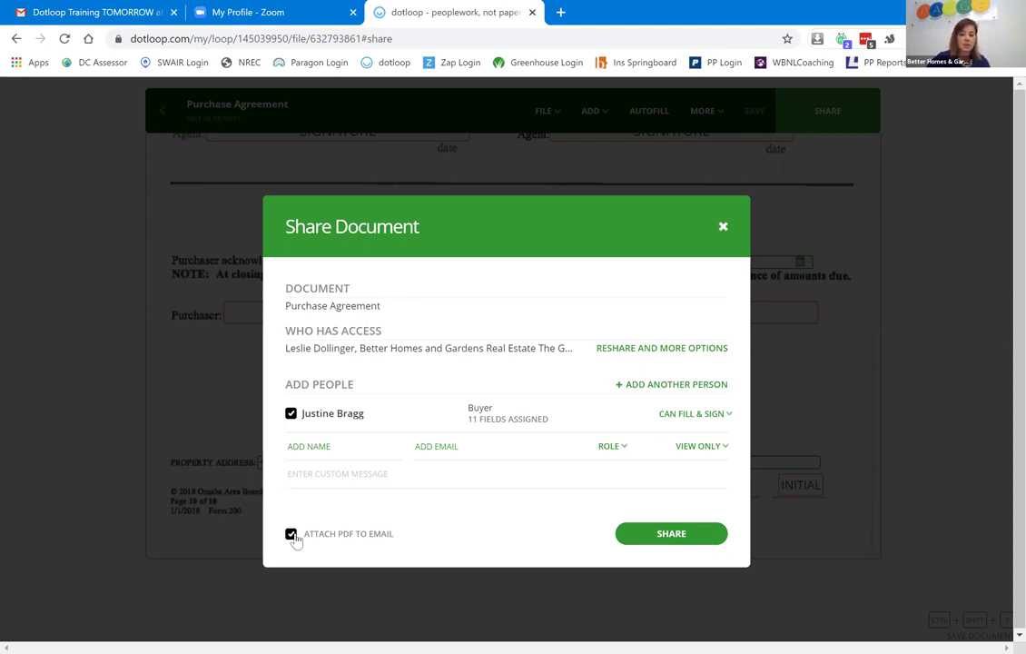
left_click(672, 534)
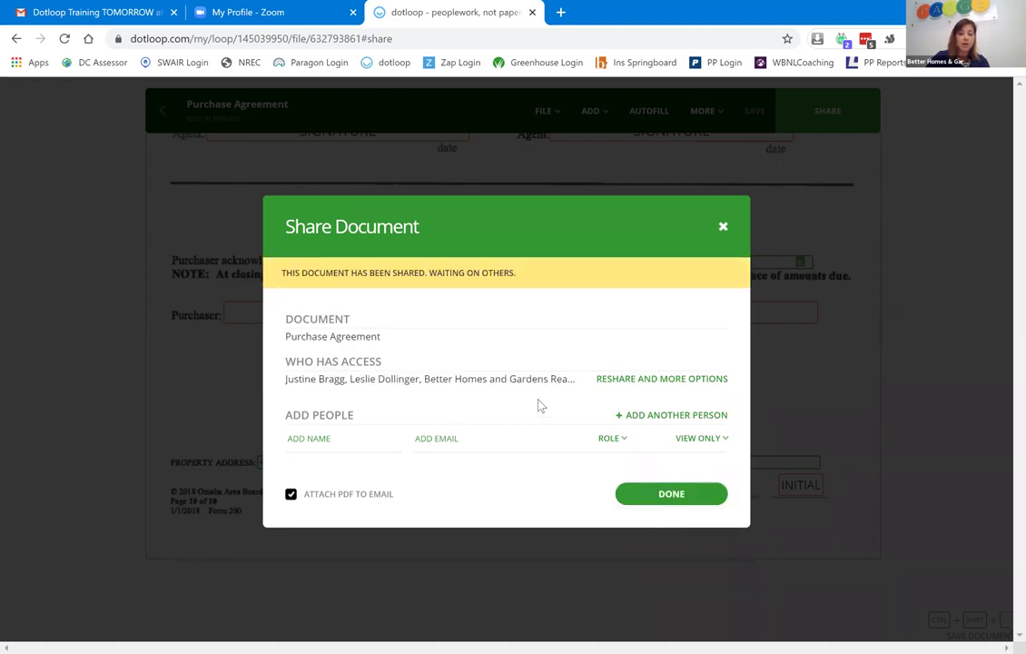
left_click(642, 380)
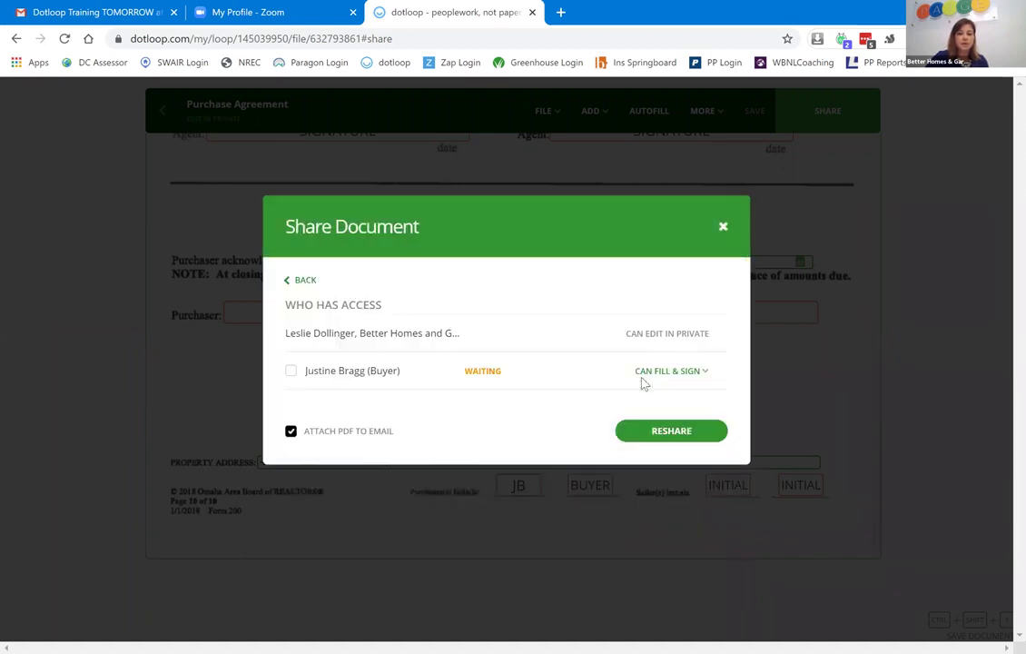
left_click(692, 373)
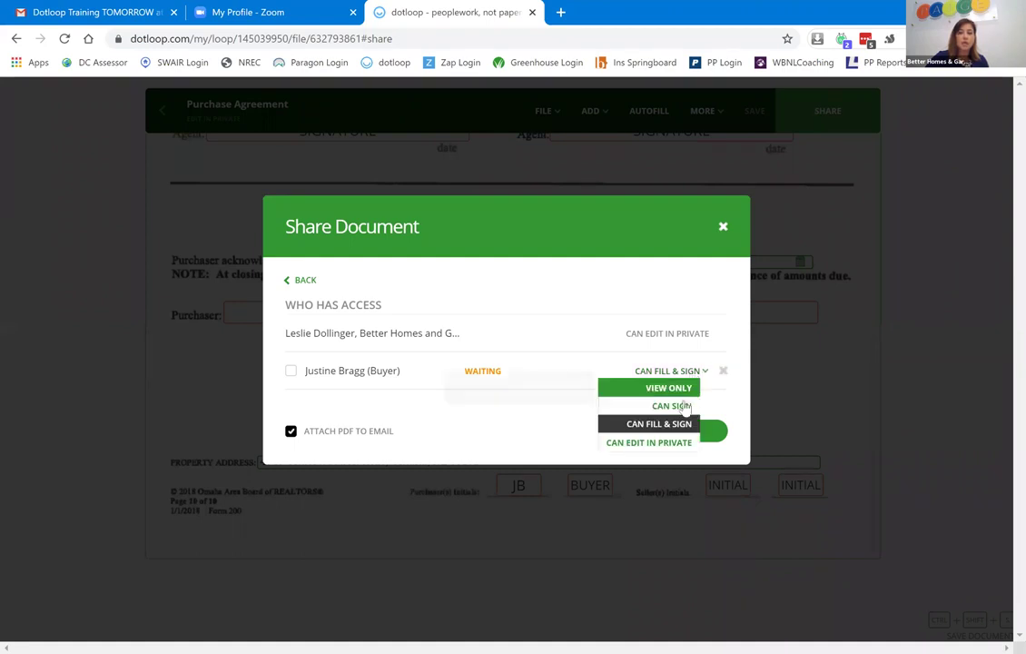
left_click(681, 404)
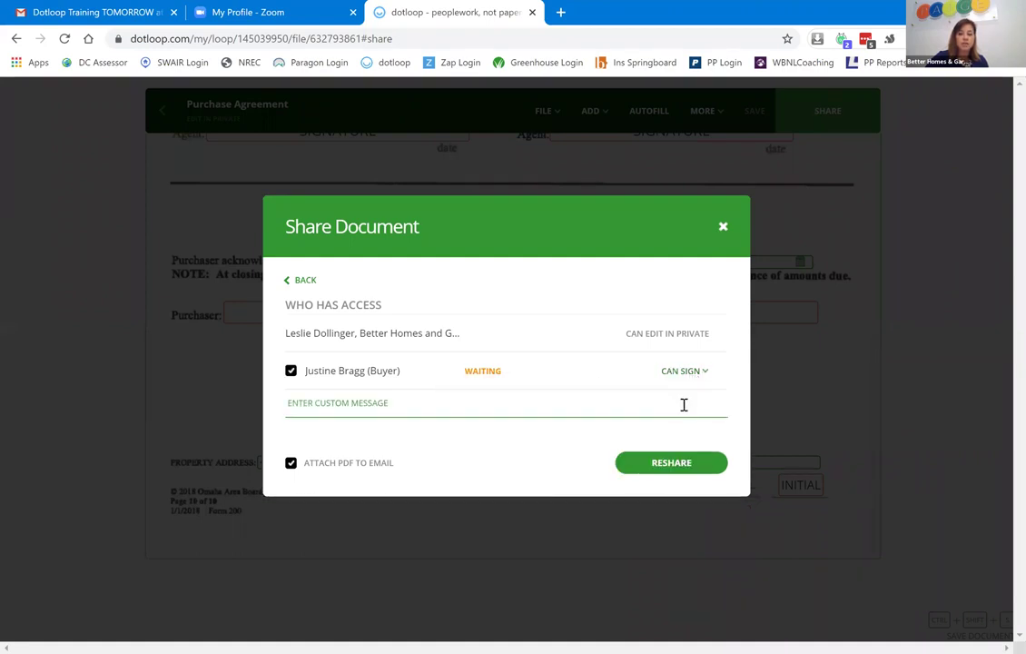
left_click(686, 464)
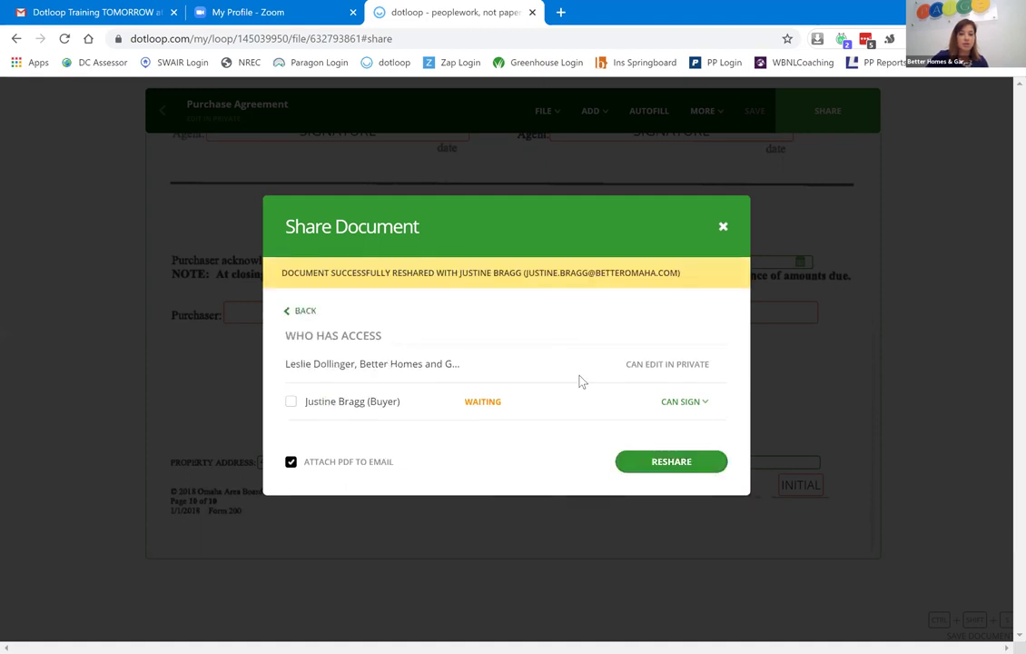
left_click(724, 227)
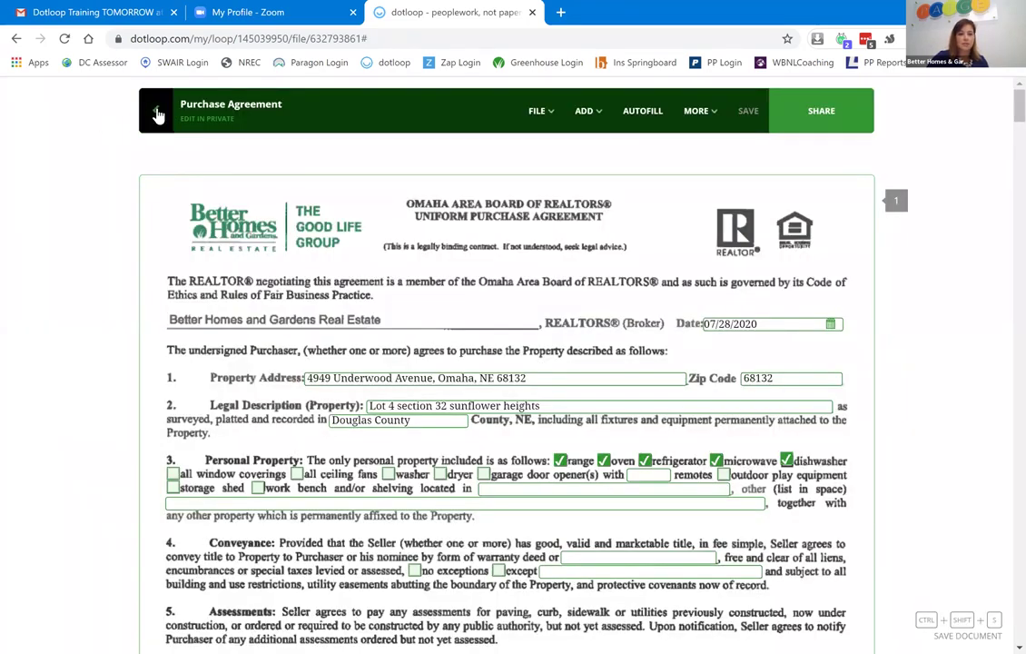
left_click(157, 111)
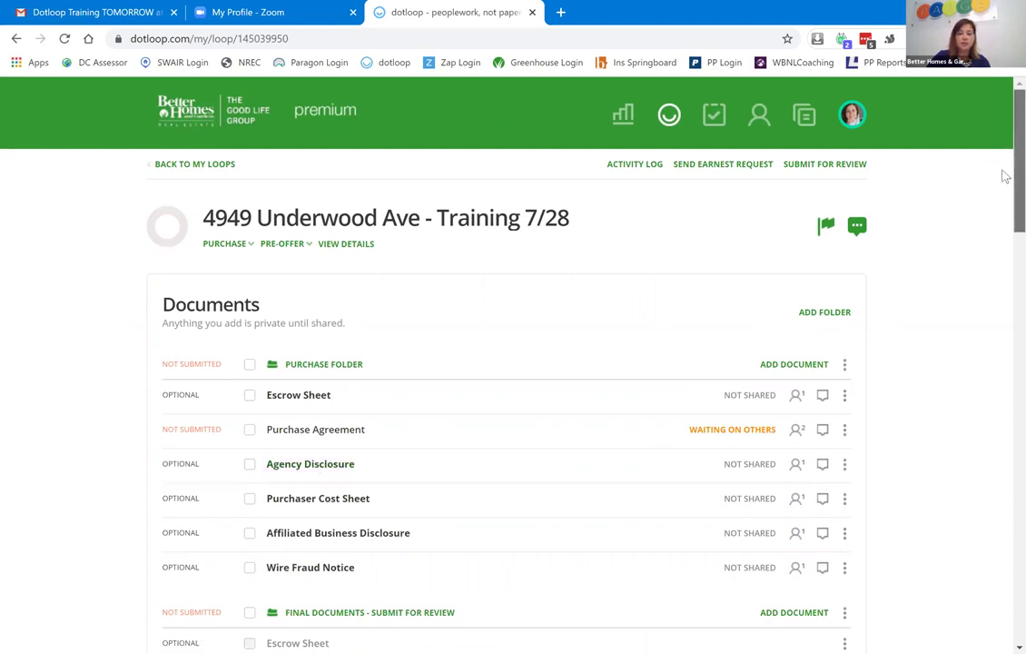
Scroll the loop page to the Documents list showing the agreement as Waiting on Others.
left_click_drag(1004, 170, 1005, 209)
scroll(1001, 222, "down", 1)
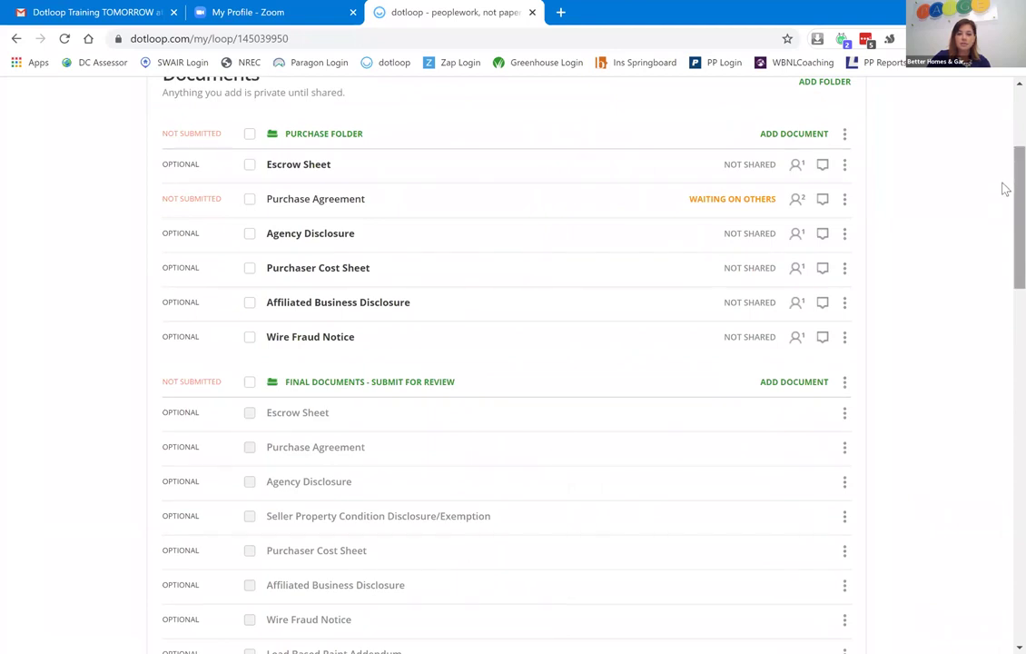
scroll(1005, 194, "up", 1)
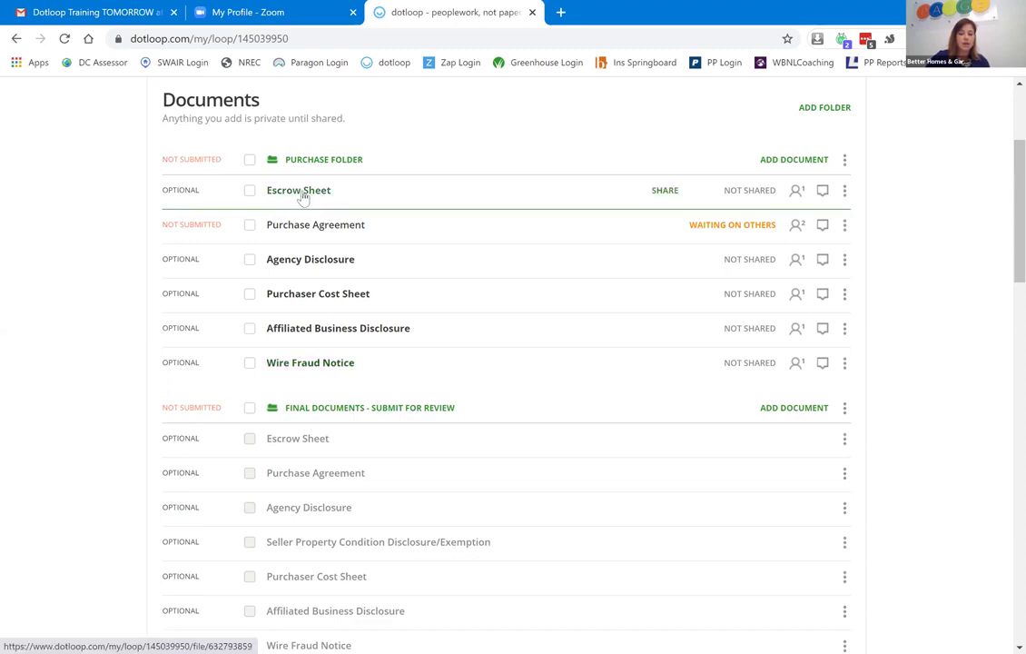
Open the Escrow Sheet and autofill it from the loop's details.
left_click(303, 192)
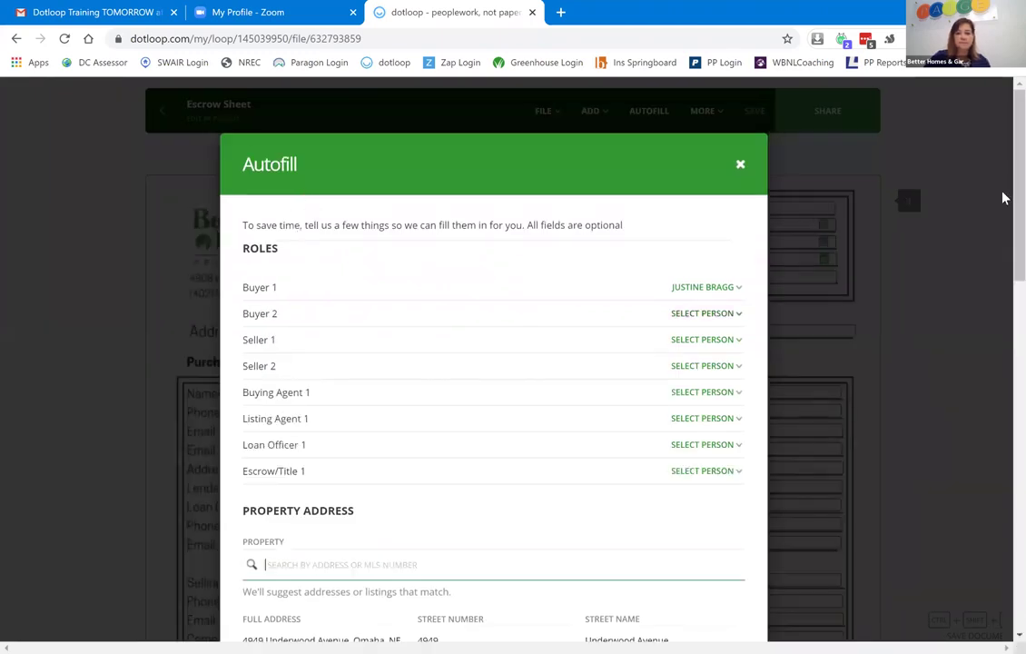
scroll(1004, 216, "down", 6)
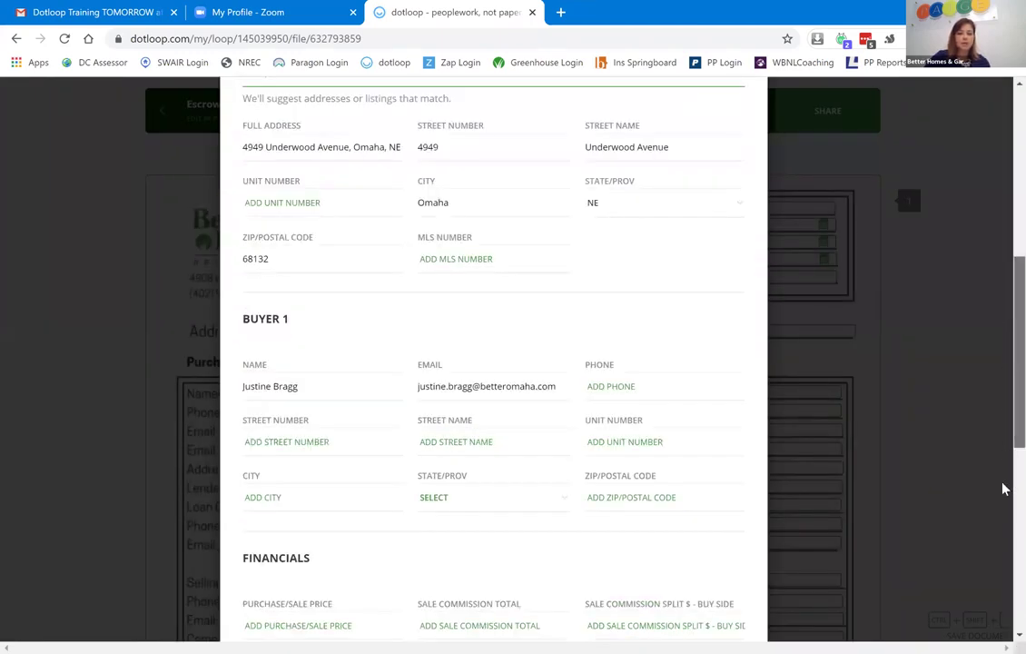
scroll(1003, 523, "down", 5)
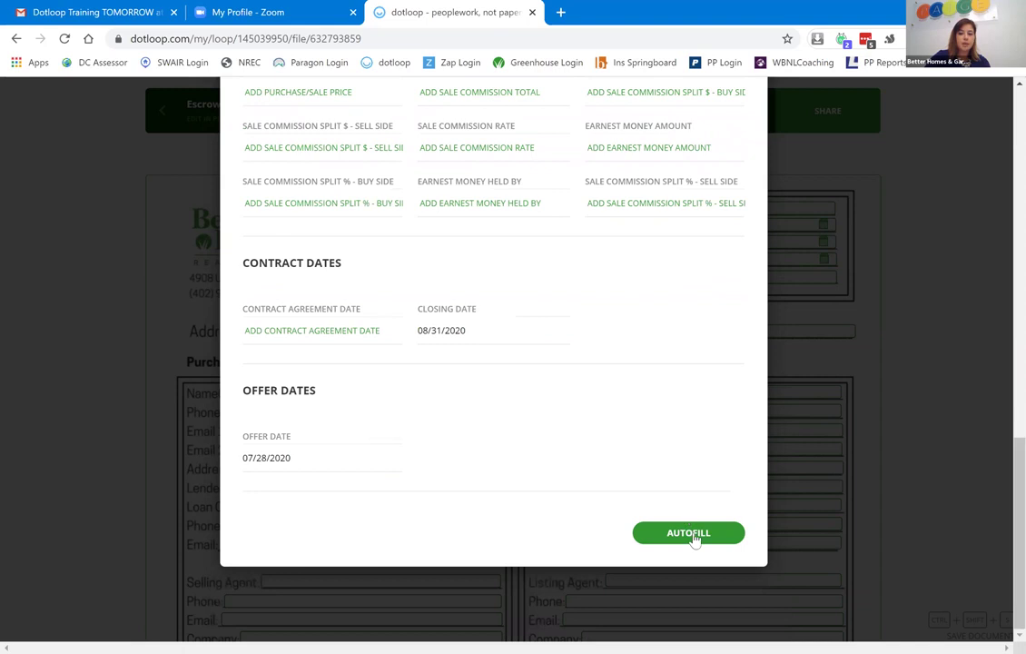
left_click(689, 533)
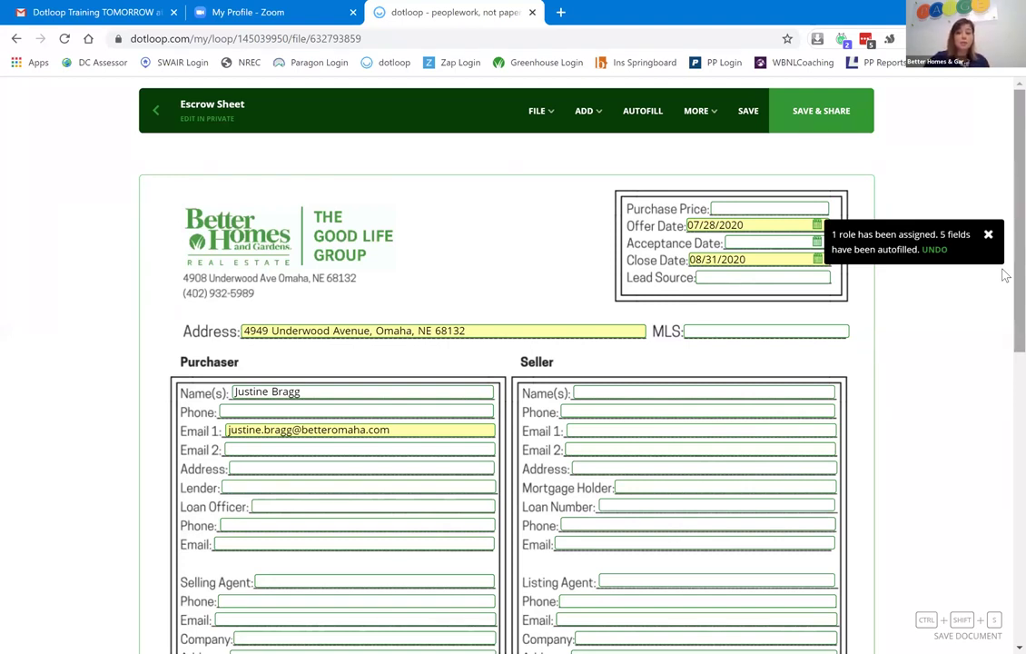
left_click(769, 208)
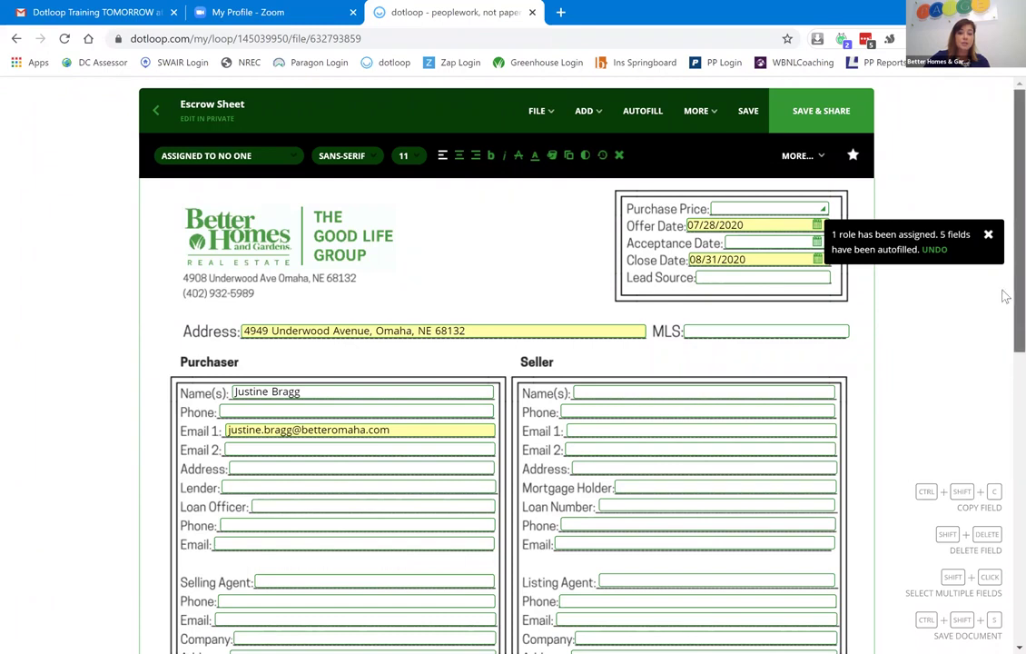
scroll(1005, 309, "down", 2)
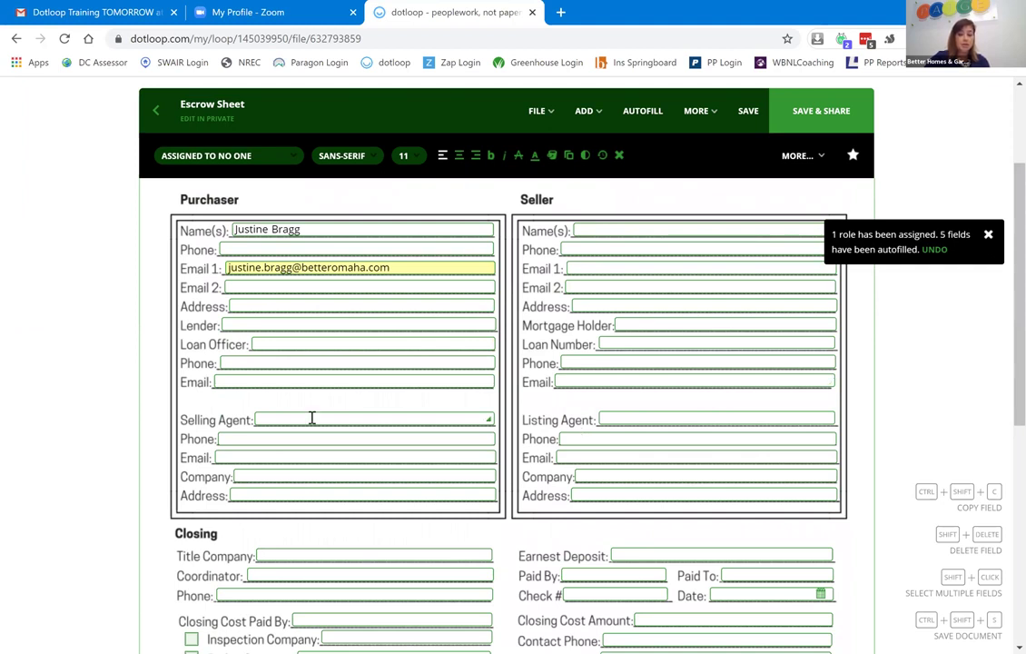
left_click(396, 423)
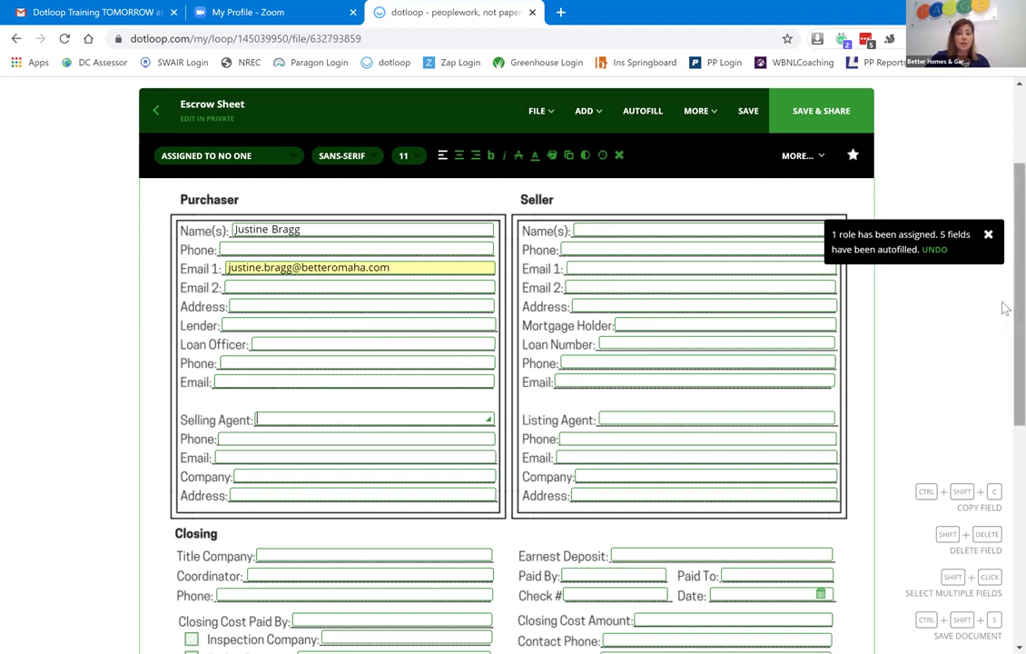
scroll(1003, 446, "down", 3)
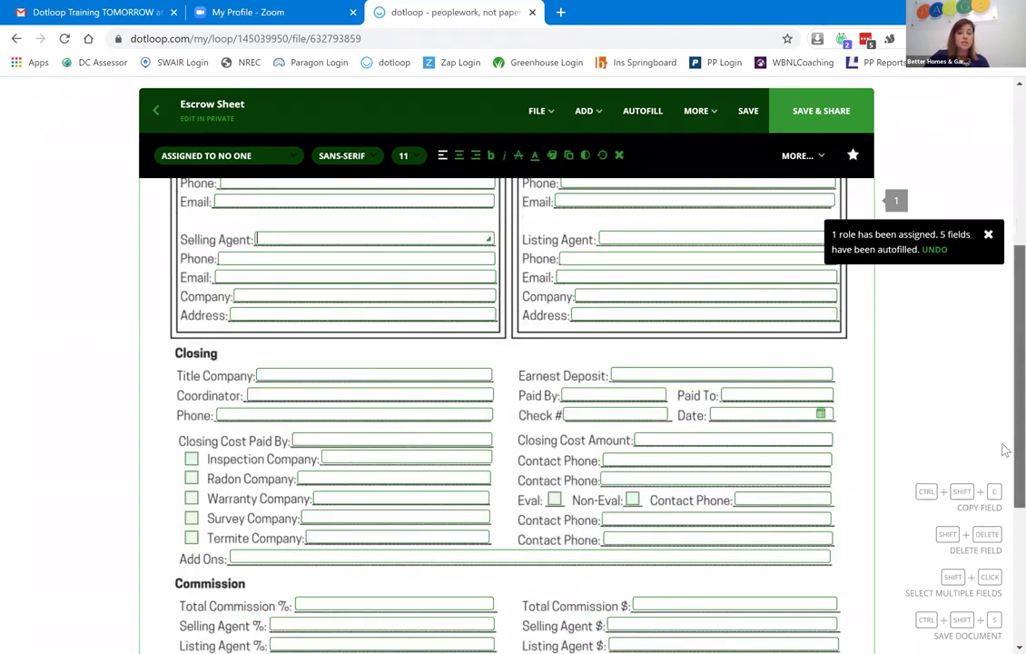
left_click_drag(1003, 444, 1003, 451)
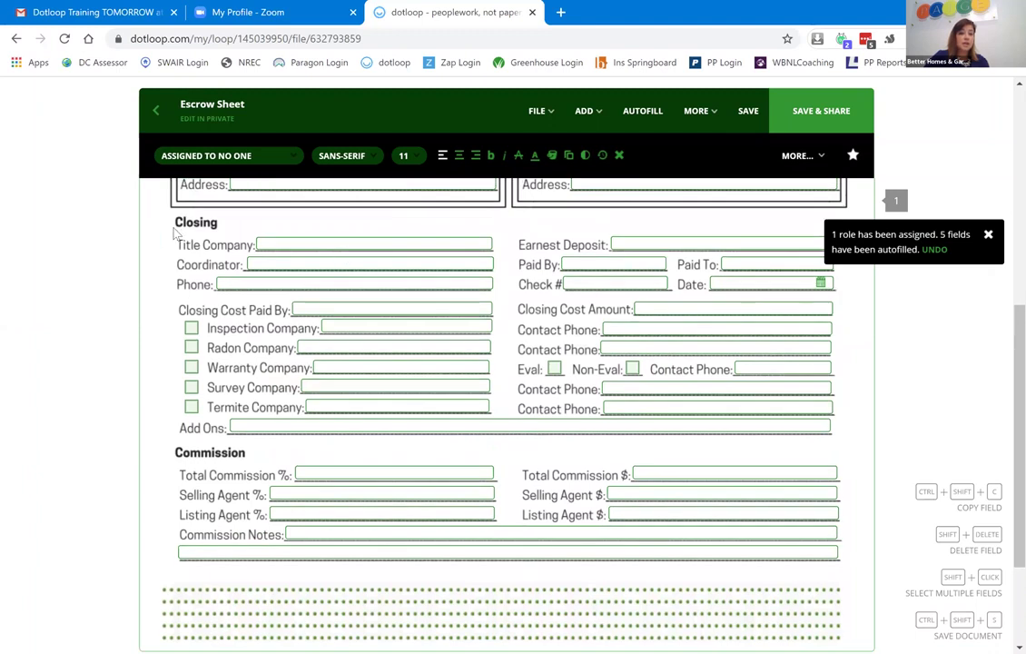
left_click_drag(185, 228, 685, 355)
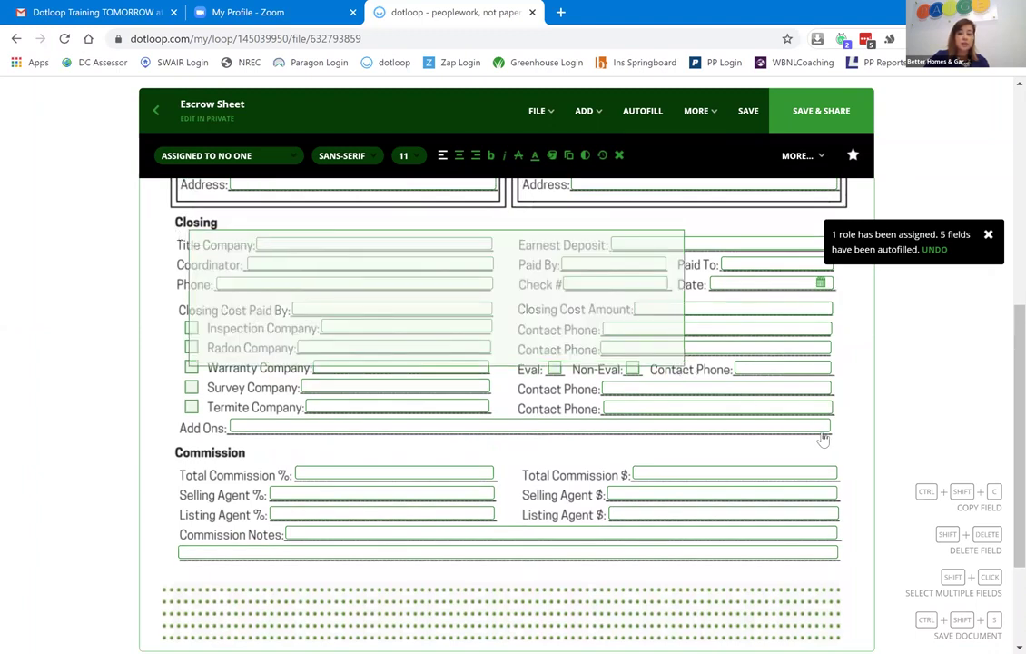
left_click_drag(845, 447, 845, 449)
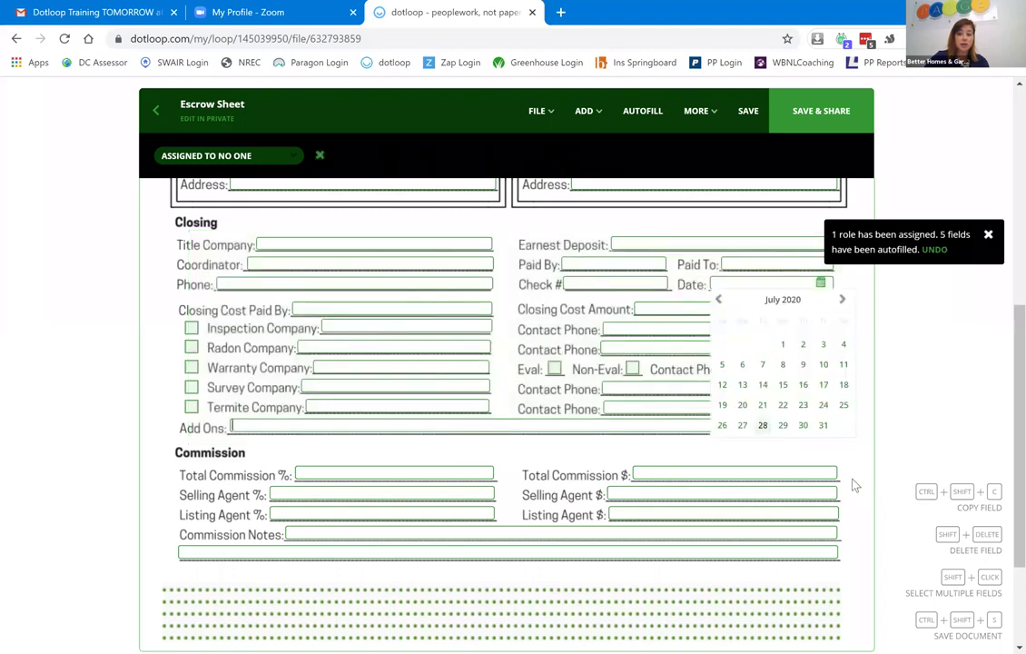
left_click(853, 484)
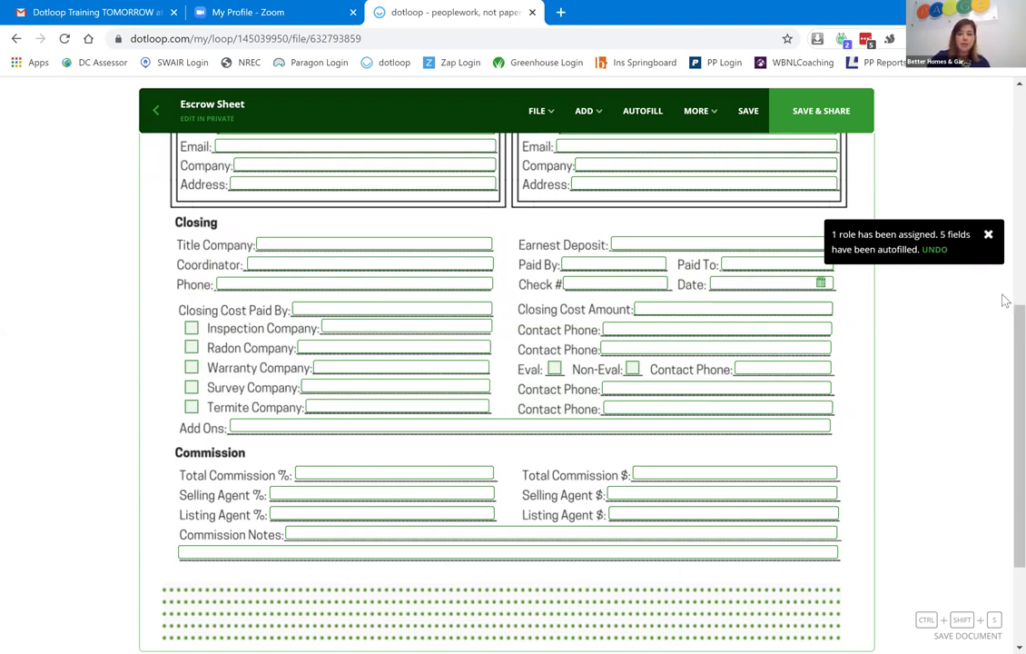
scroll(1004, 221, "up", 5)
scroll(1003, 472, "down", 6)
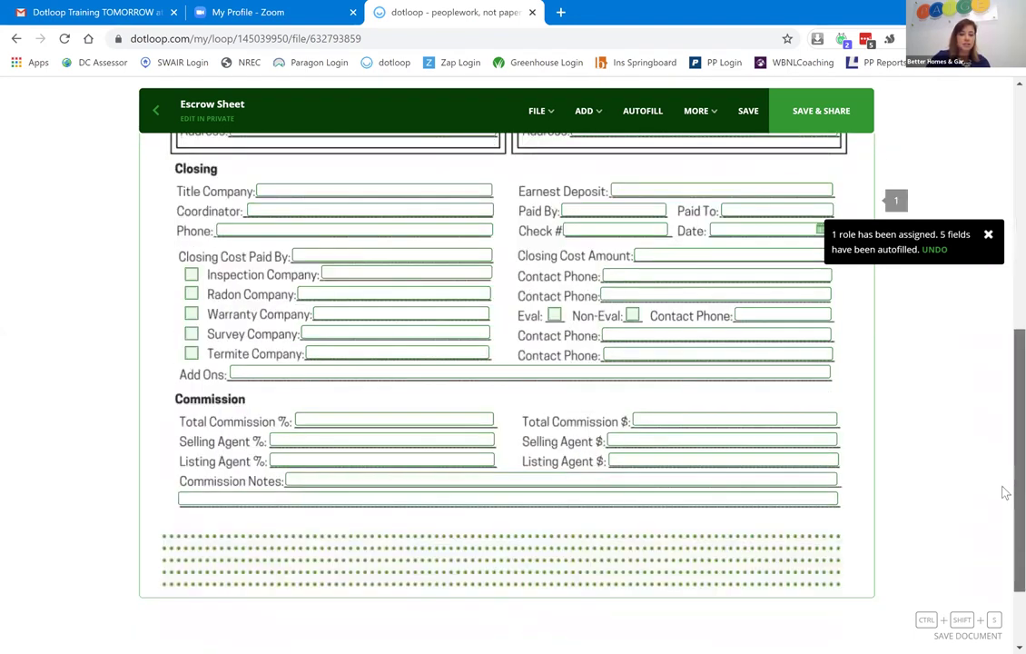
scroll(255, 442, "down", 1)
left_click_drag(179, 373, 771, 422)
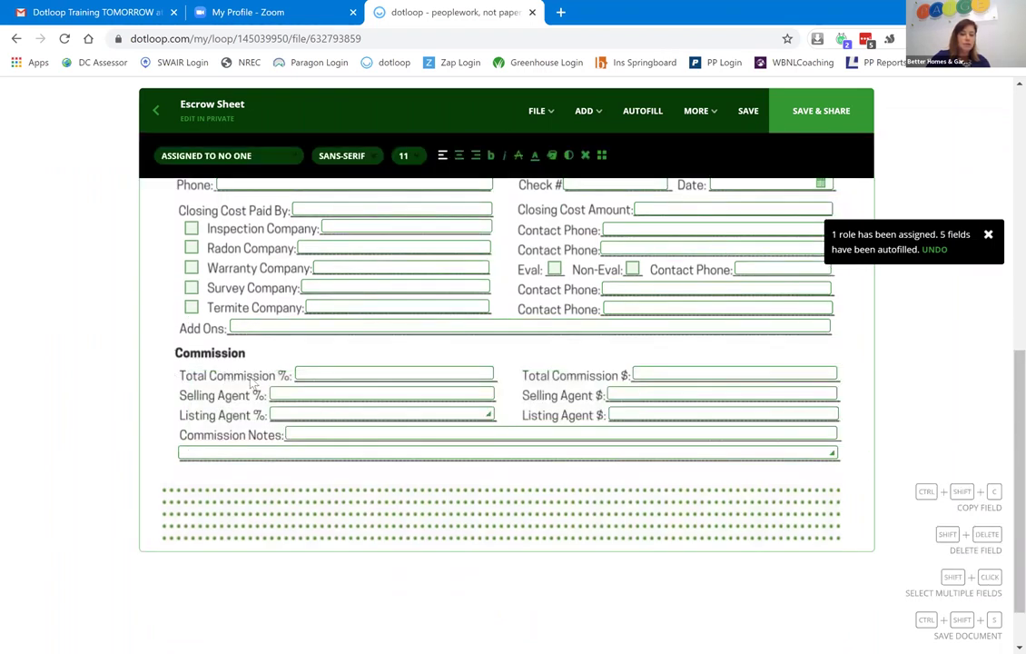
Enter 2.4 as the Total Commission %, then clear it and try 6.
left_click(318, 375)
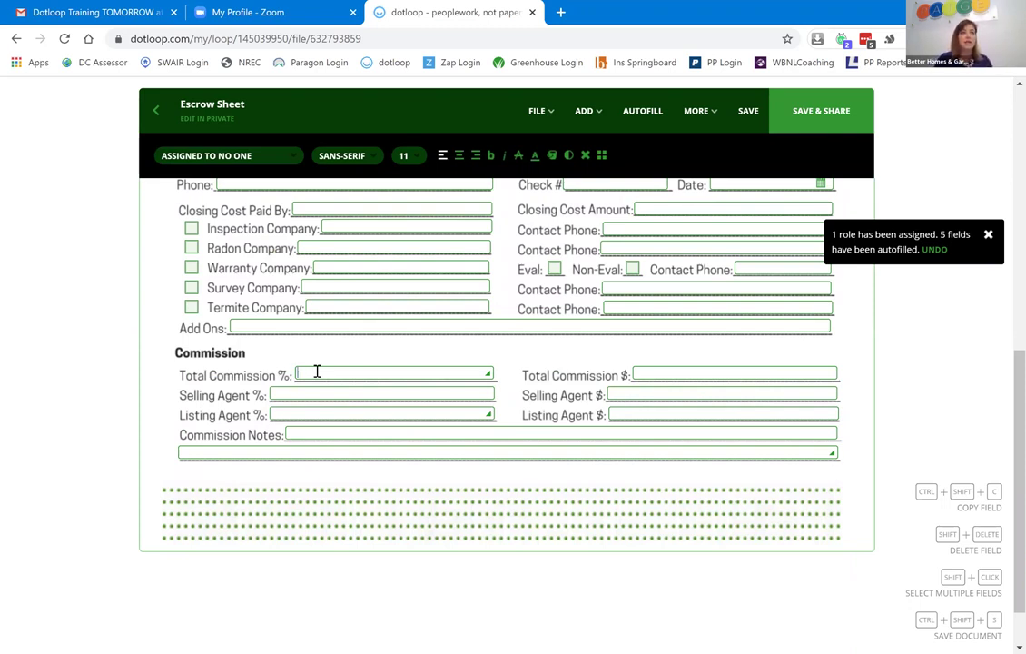
type("2")
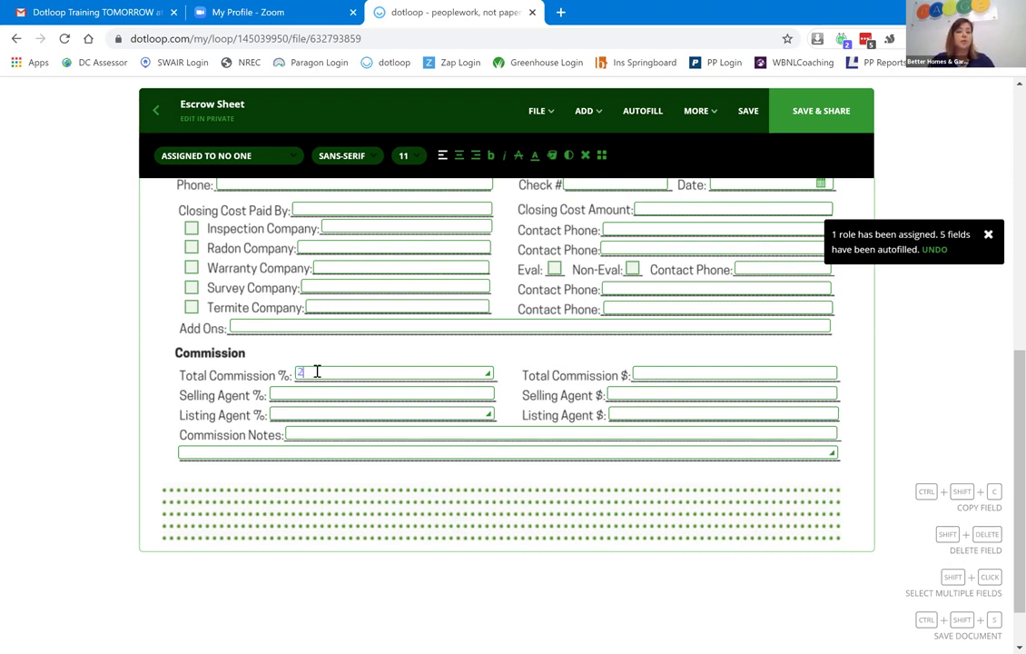
type(".4")
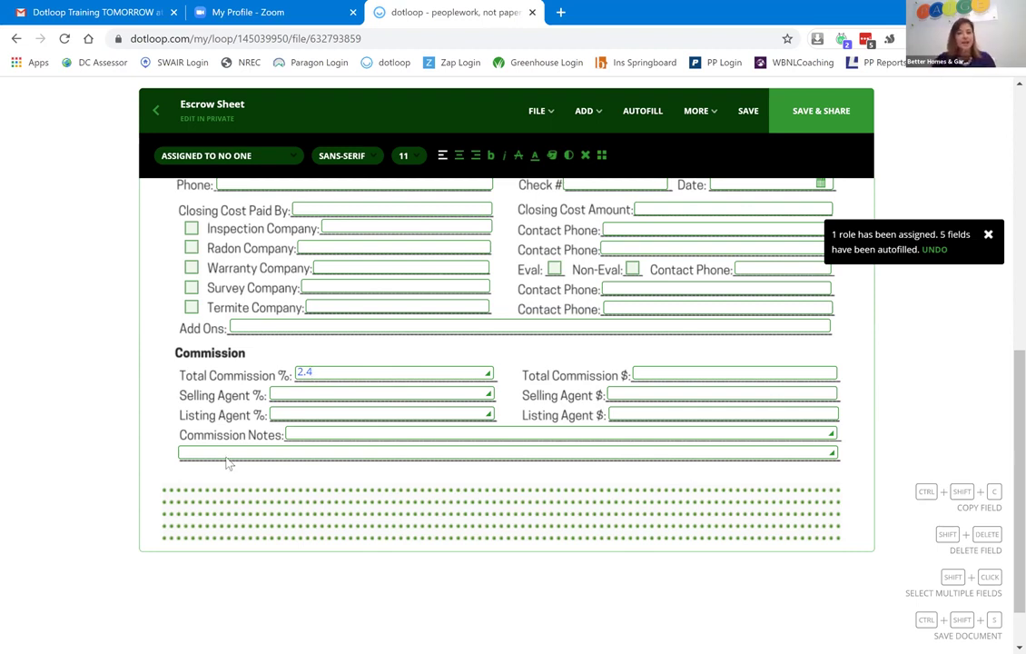
left_click(290, 376)
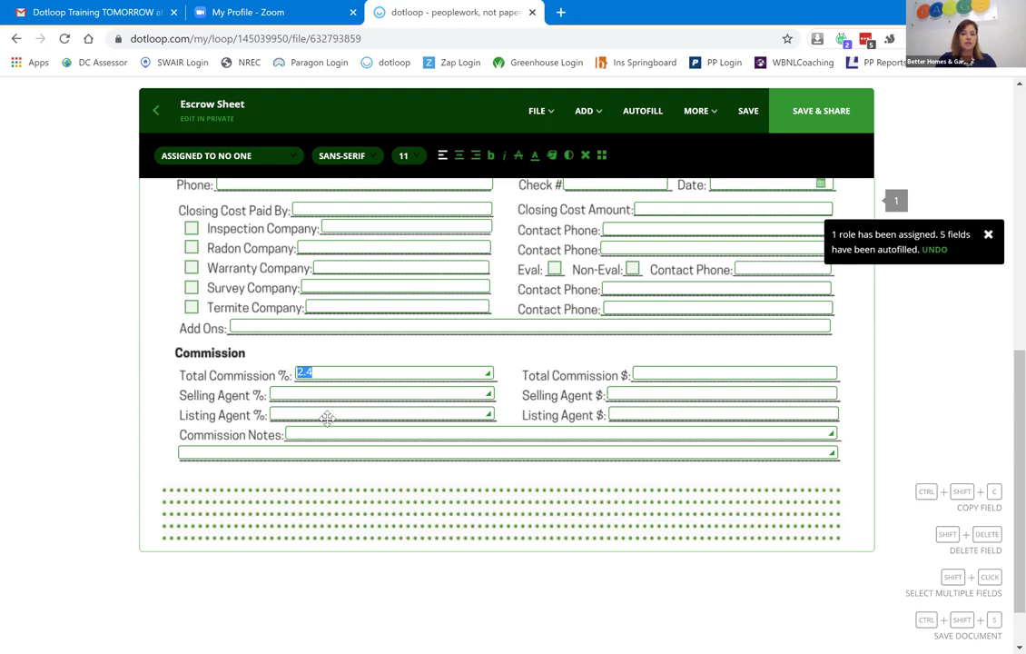
left_click(339, 376)
key("BackSpace")
key("BackSpace")
key("BackSpace")
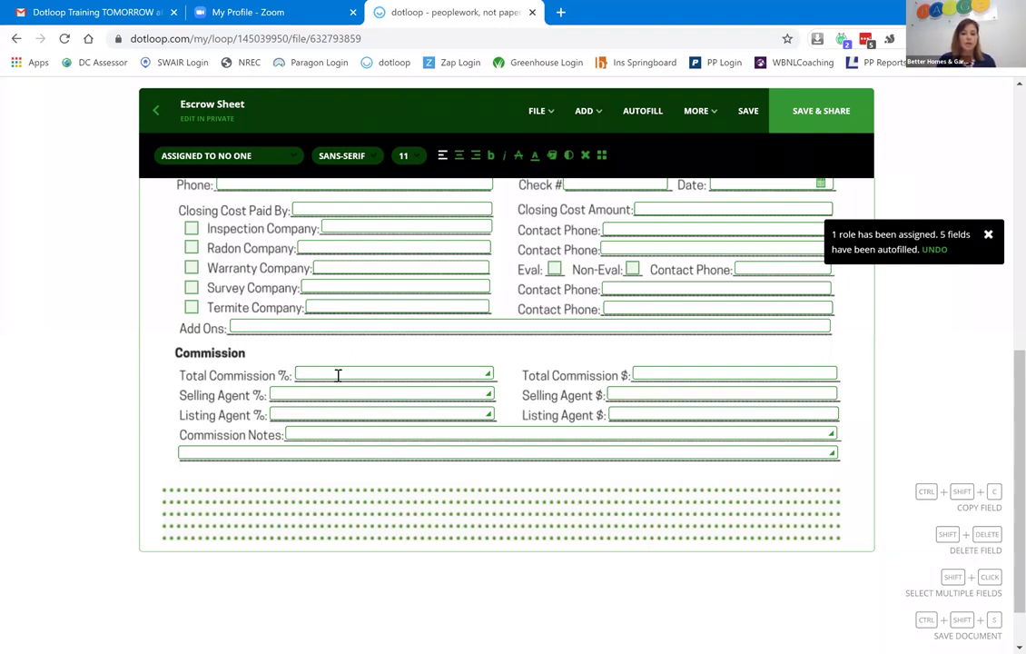
type("6")
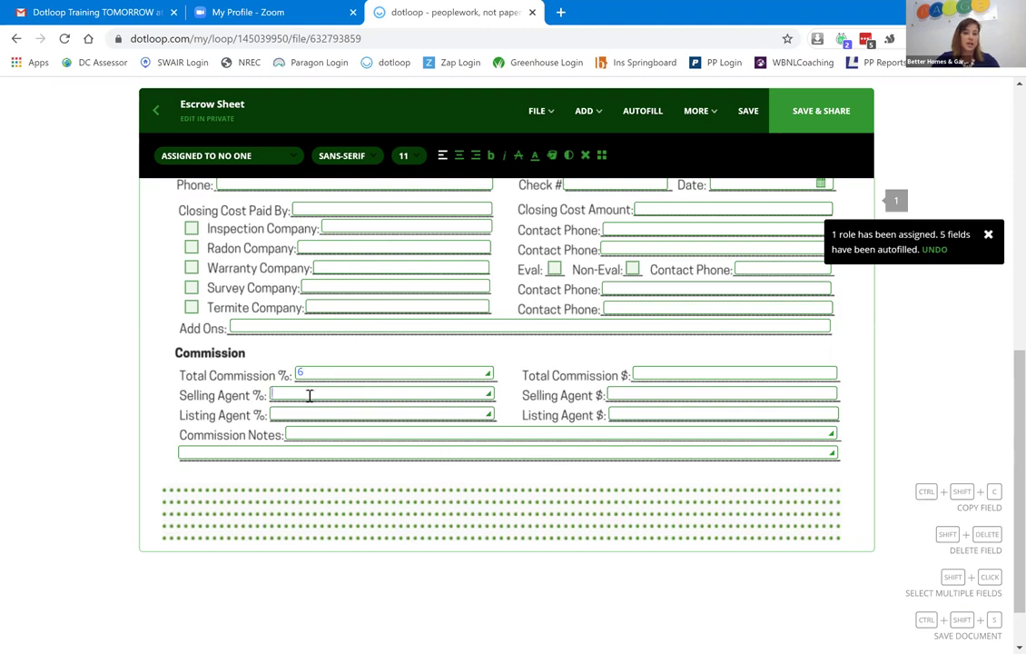
Clear the trial agent percentages and re-enter 2.4 as the Total Commission %.
left_click(310, 396)
type("2.4")
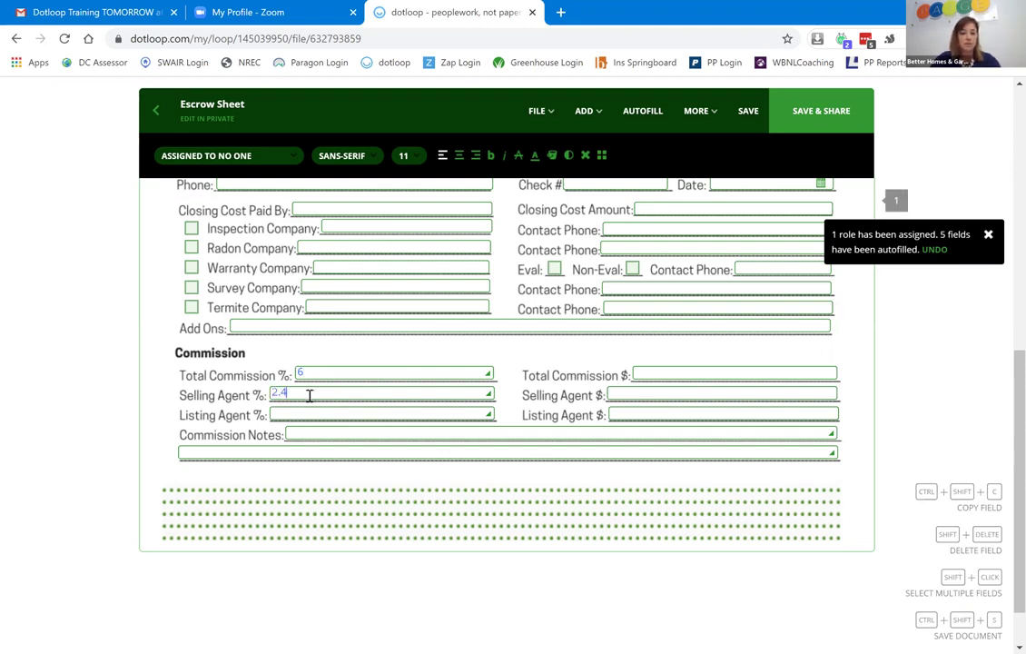
type("3")
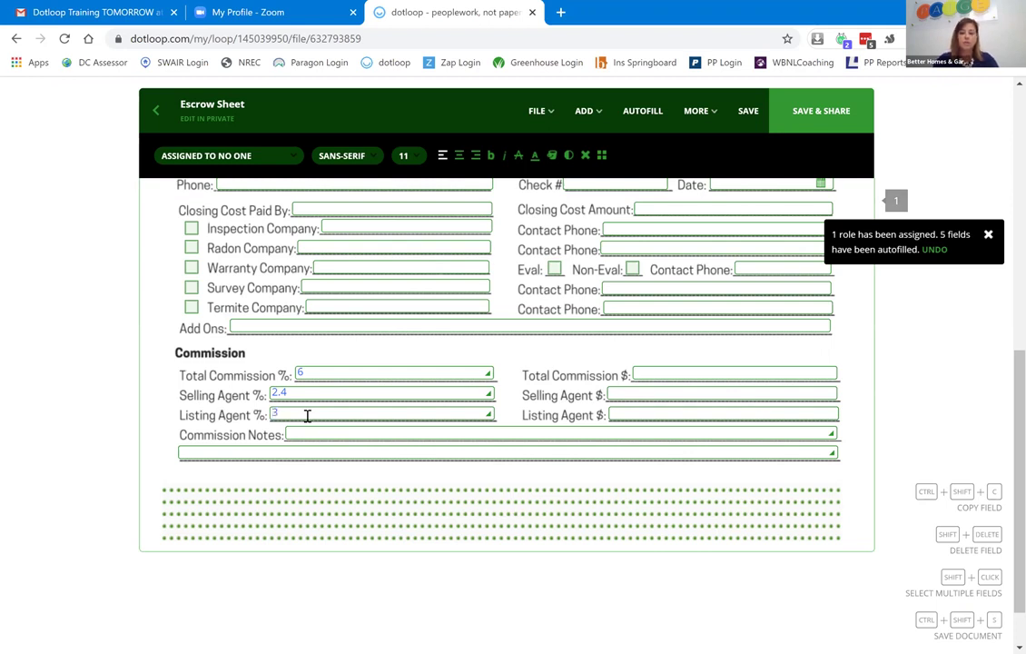
key("BackSpace")
left_click(284, 391)
double_click(277, 390)
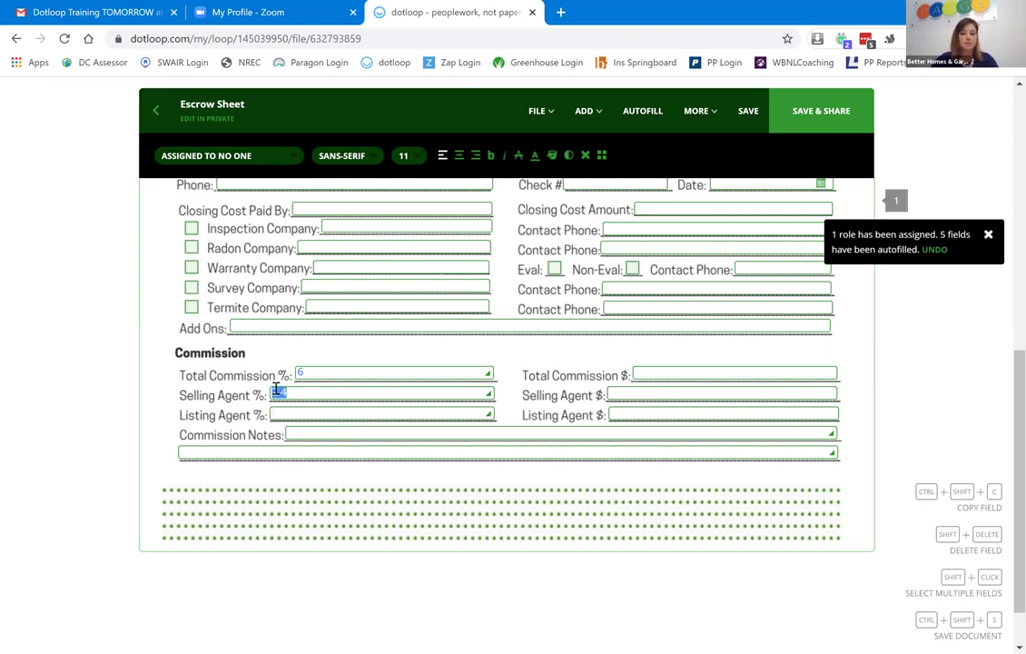
key("BackSpace")
key("BackSpace")
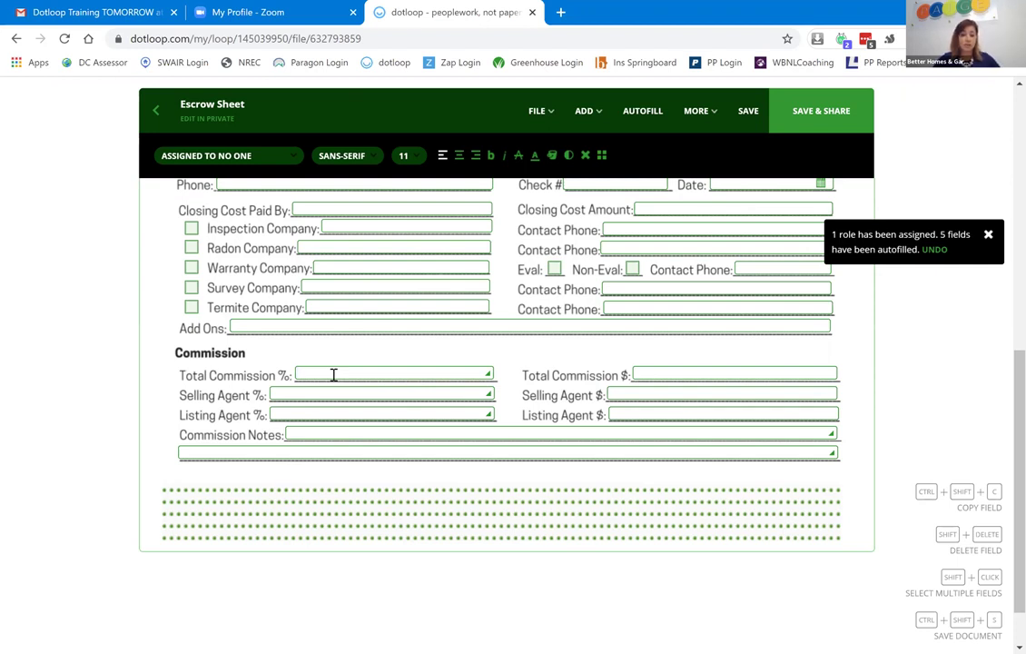
type("2.4")
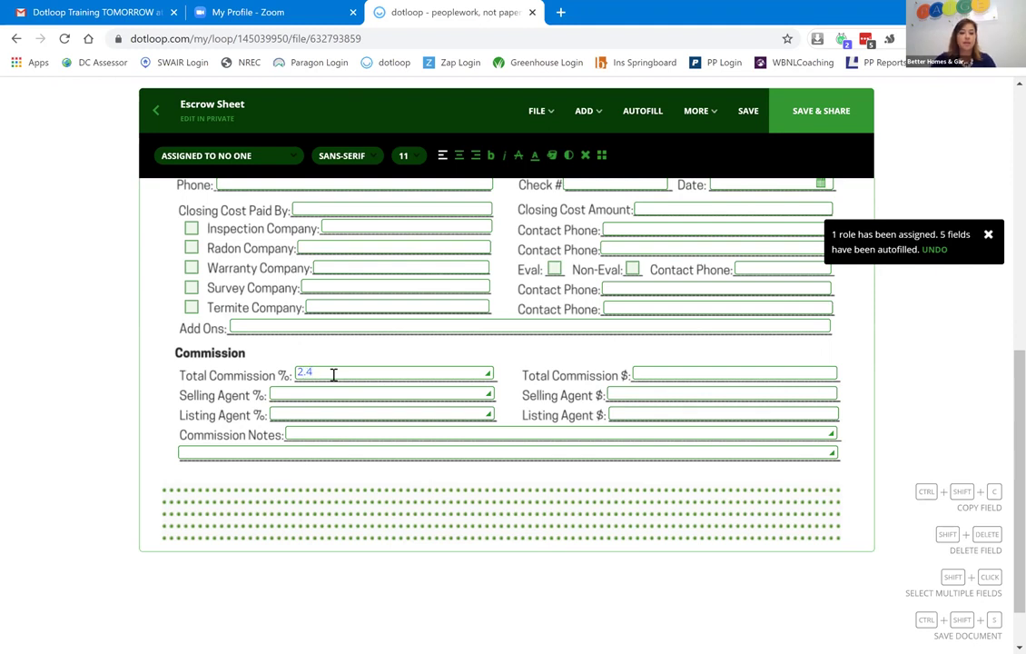
left_click(318, 433)
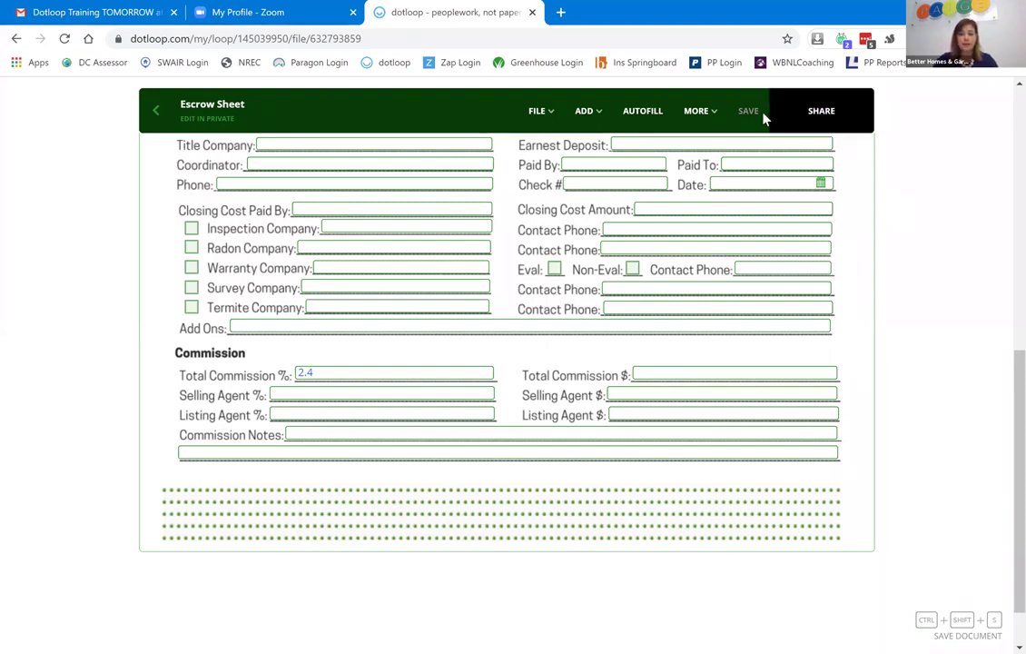
Return to the loop's Documents list and select the whole Purchase Folder.
left_click(156, 113)
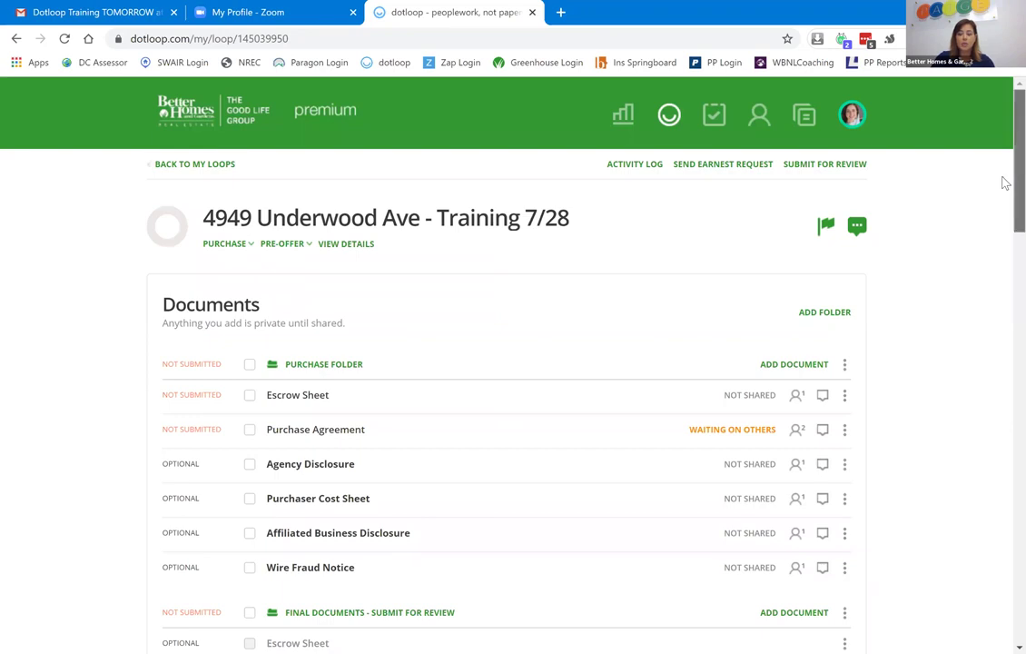
scroll(1003, 221, "down", 3)
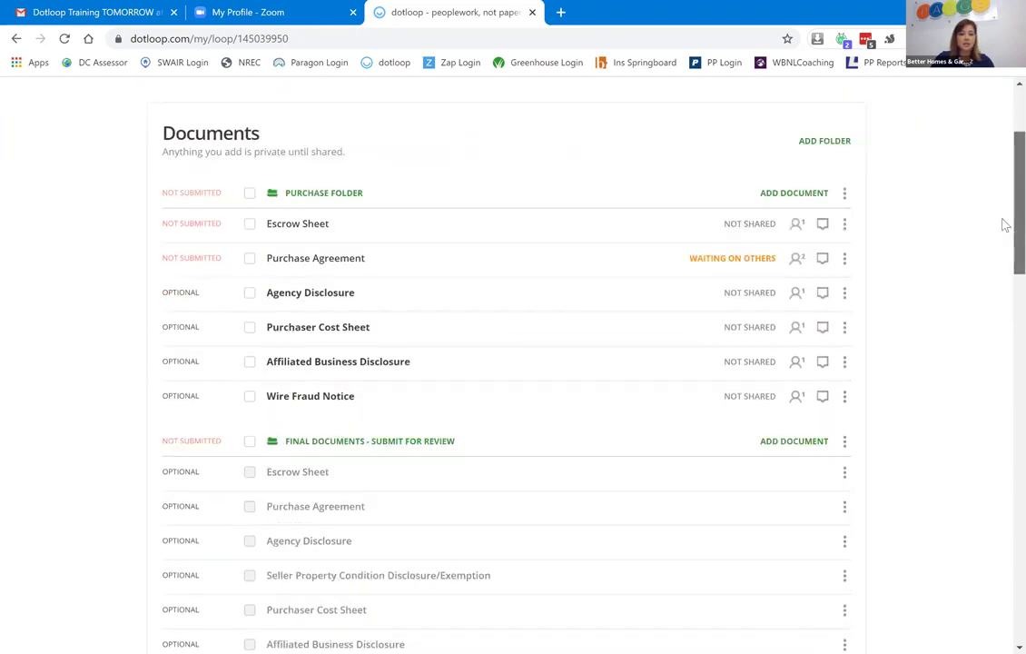
left_click(250, 195)
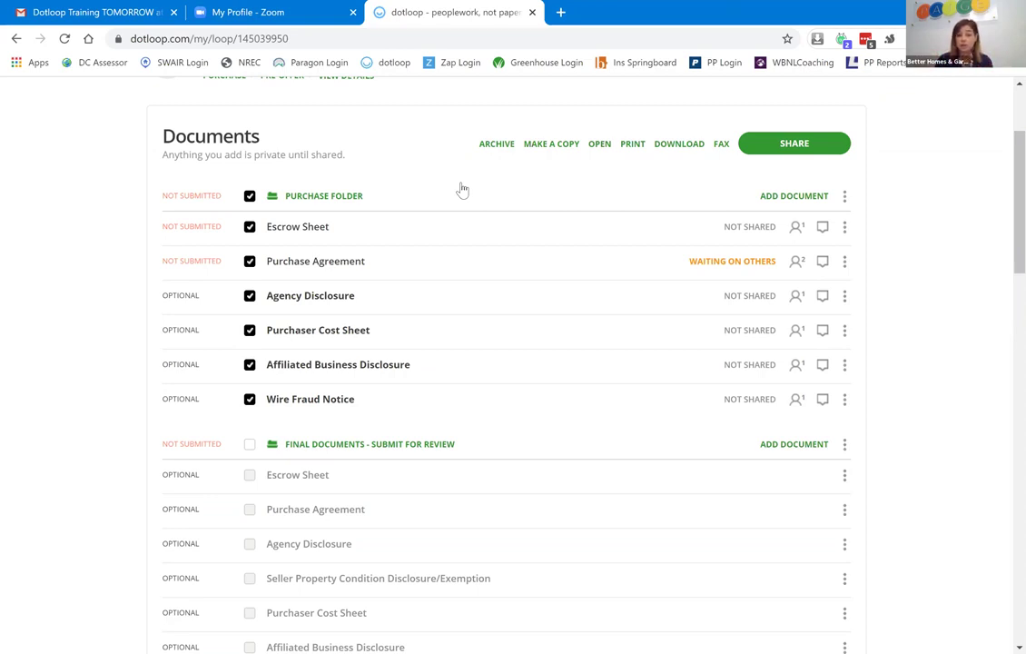
Download the selected documents as one PDF, clear the folder selection, and show the Purchase Folder's add-document options.
left_click(677, 153)
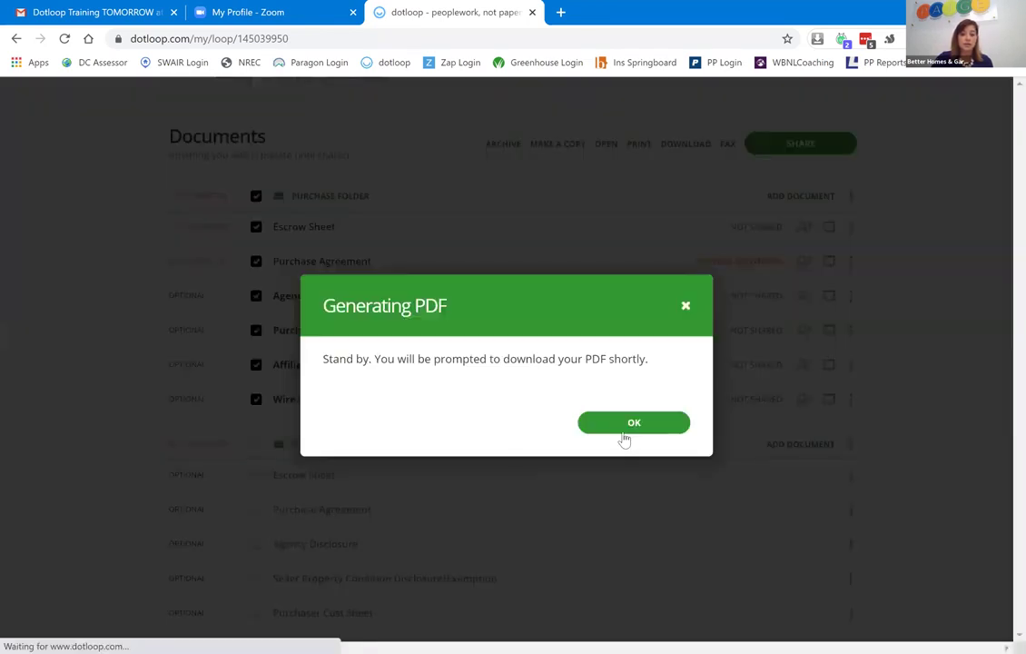
left_click(633, 423)
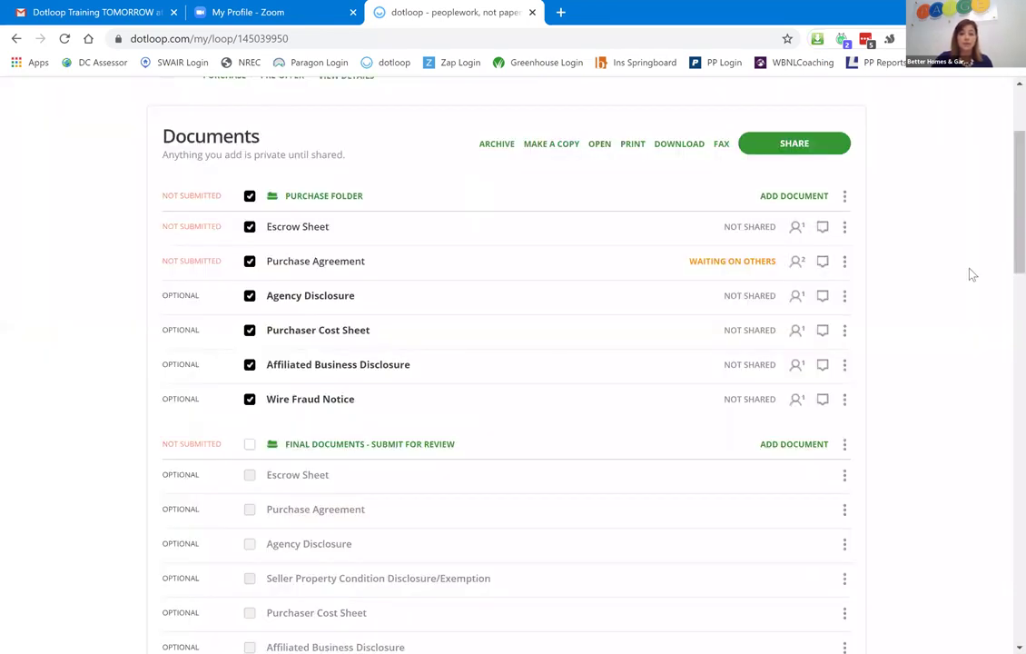
left_click(250, 196)
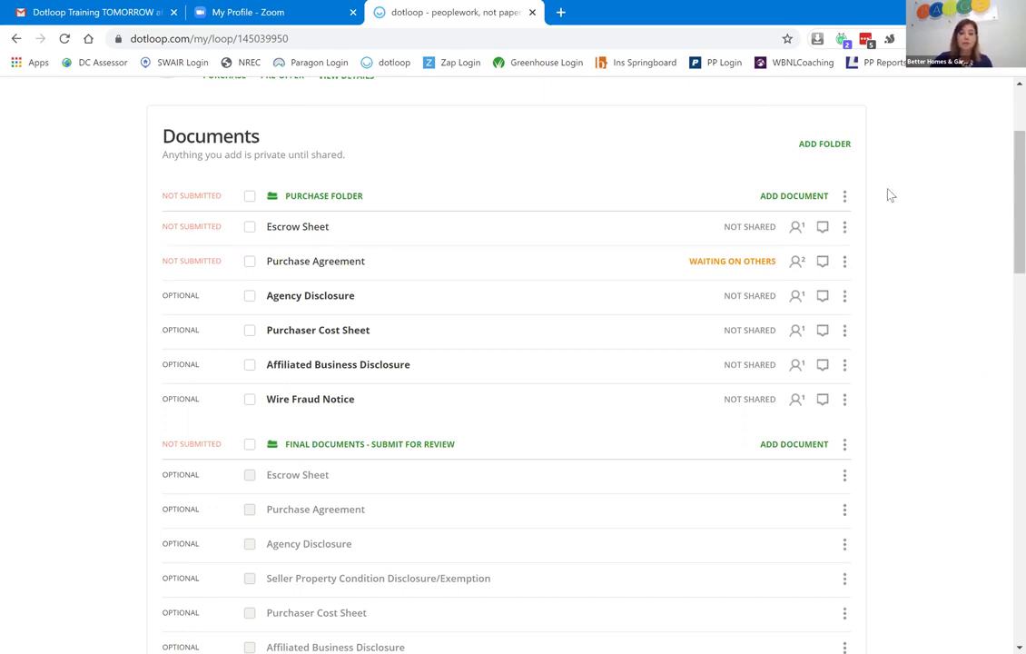
left_click(786, 197)
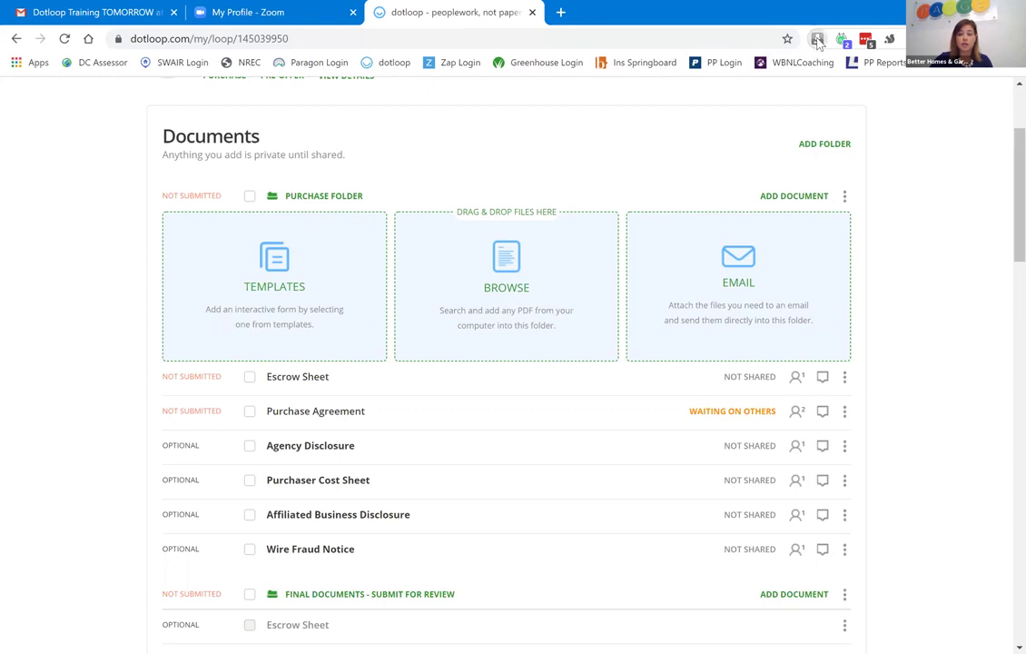
Drag Multiple Documents (44).pdf from Chrome's downloads into the Purchase Folder, then select Purchase Agreement.
left_click(817, 40)
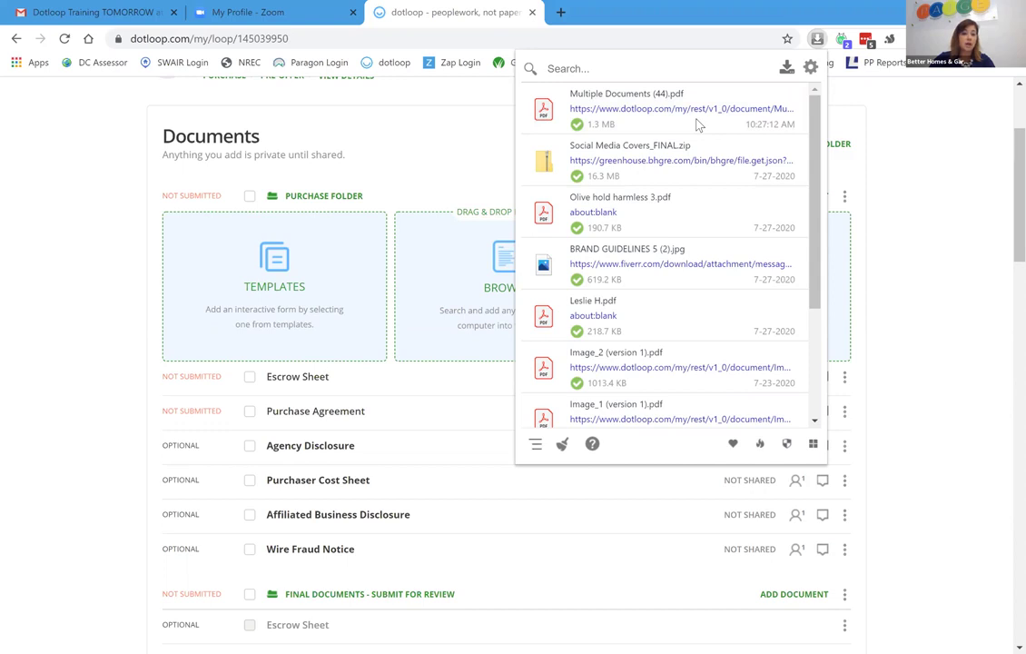
left_click_drag(700, 124, 454, 182)
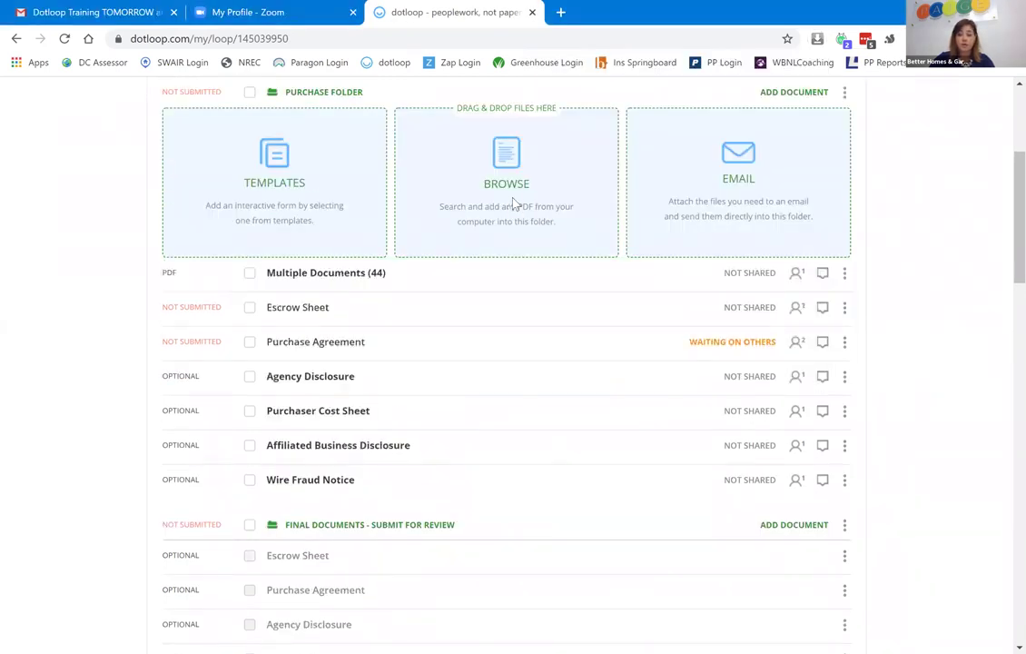
left_click(513, 202)
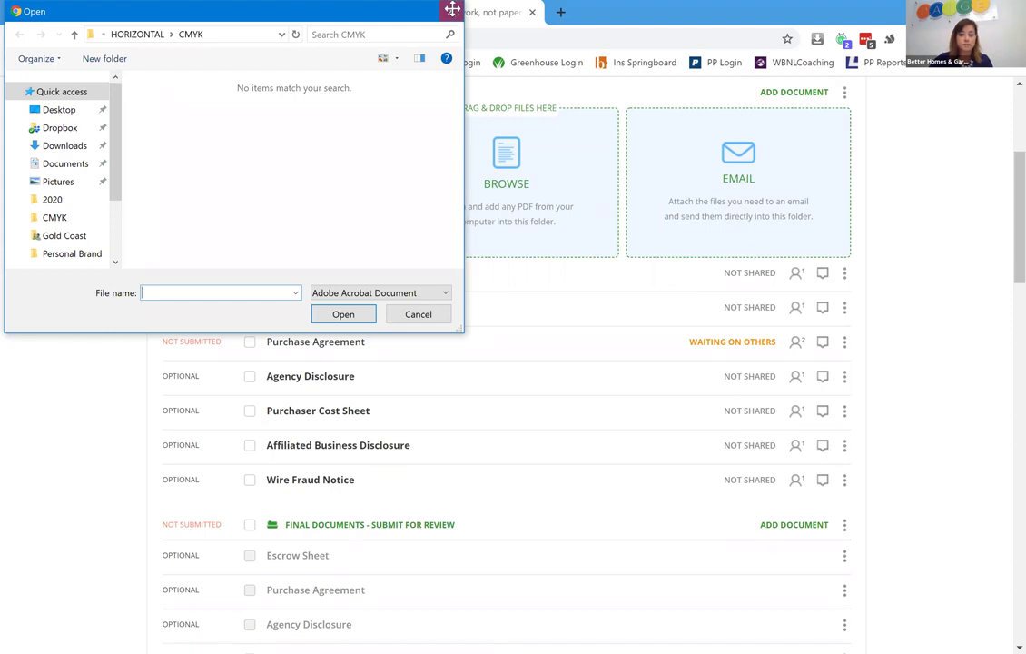
left_click(452, 12)
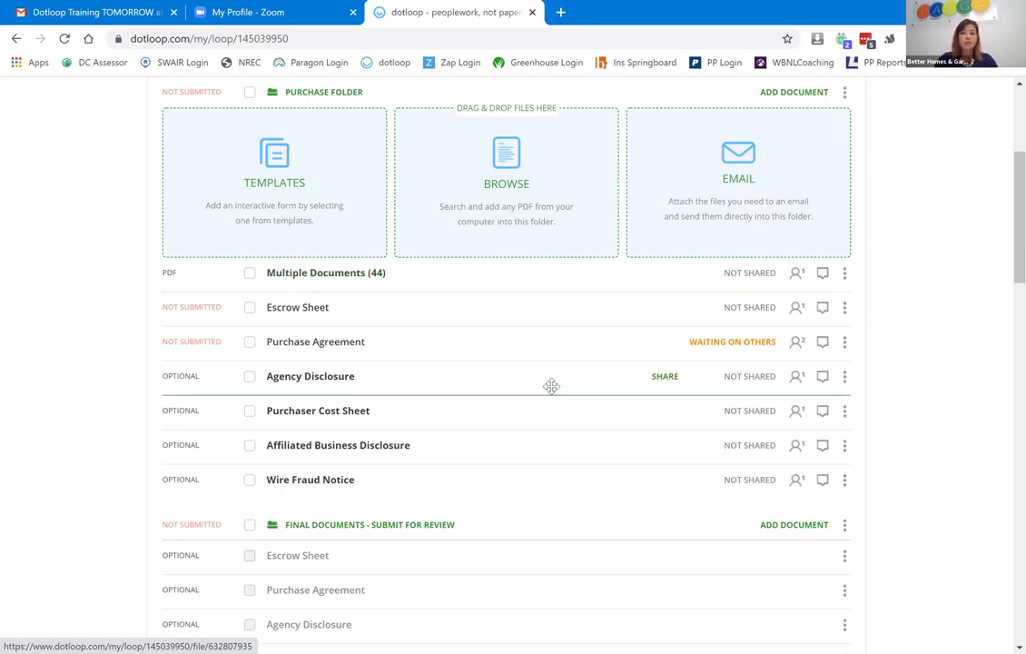
left_click(250, 343)
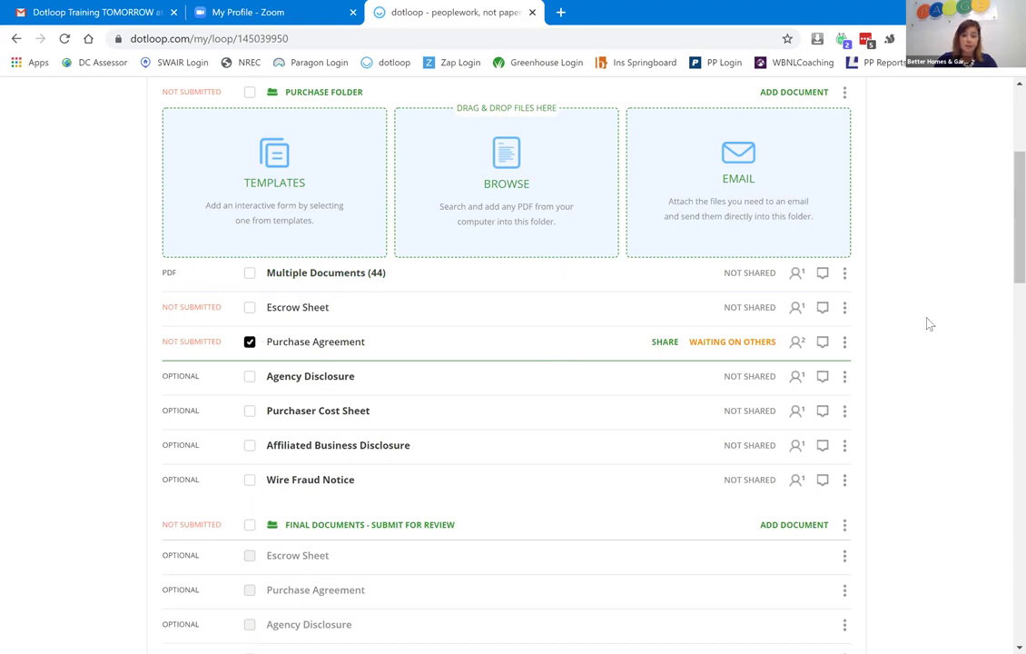
Archive Purchase Agreement, Affiliated Business Disclosure and Wire Fraud Notice through each row's menu.
left_click(844, 346)
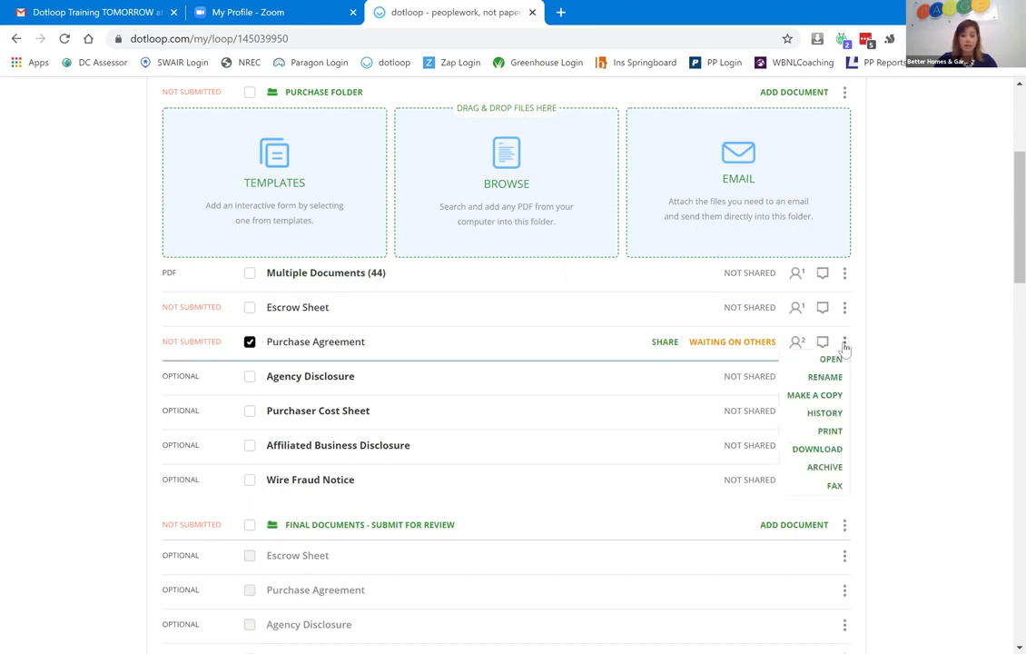
left_click(817, 466)
scroll(335, 271, "down", 3)
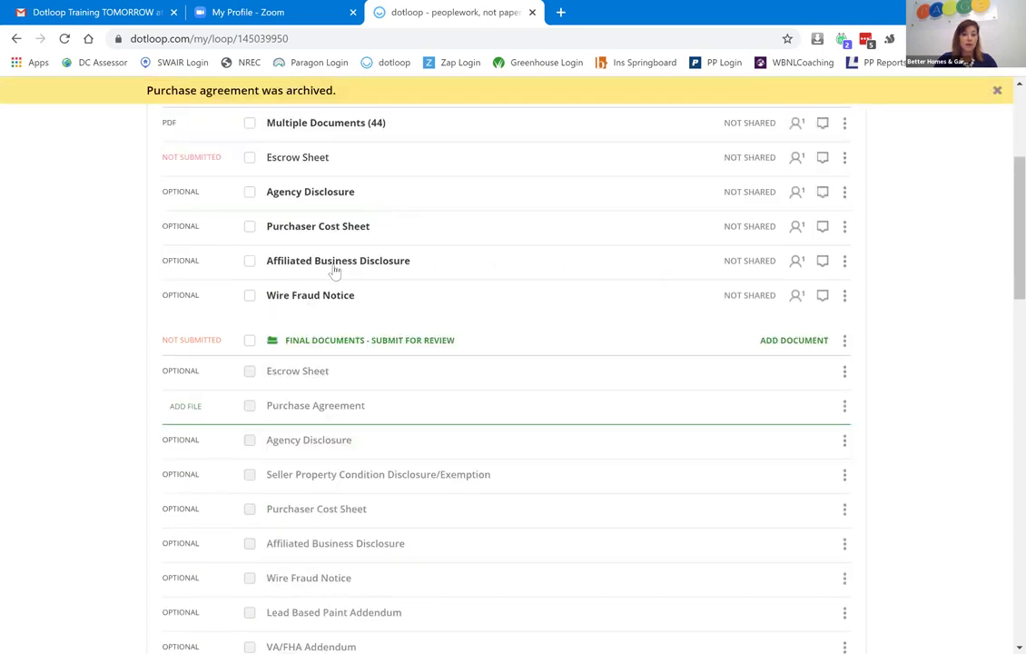
left_click(845, 264)
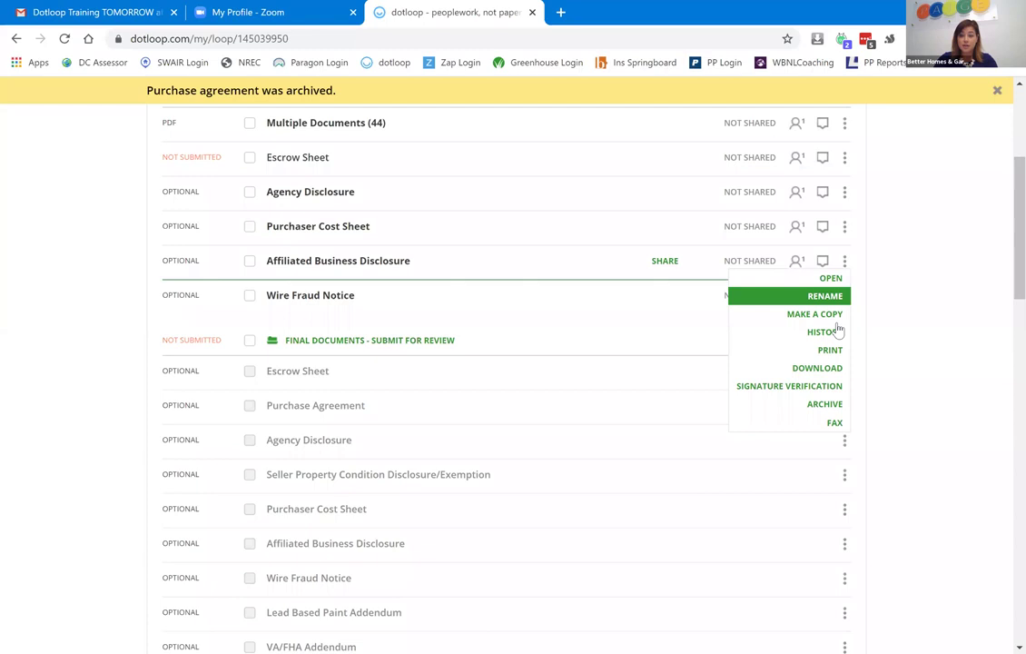
left_click(839, 406)
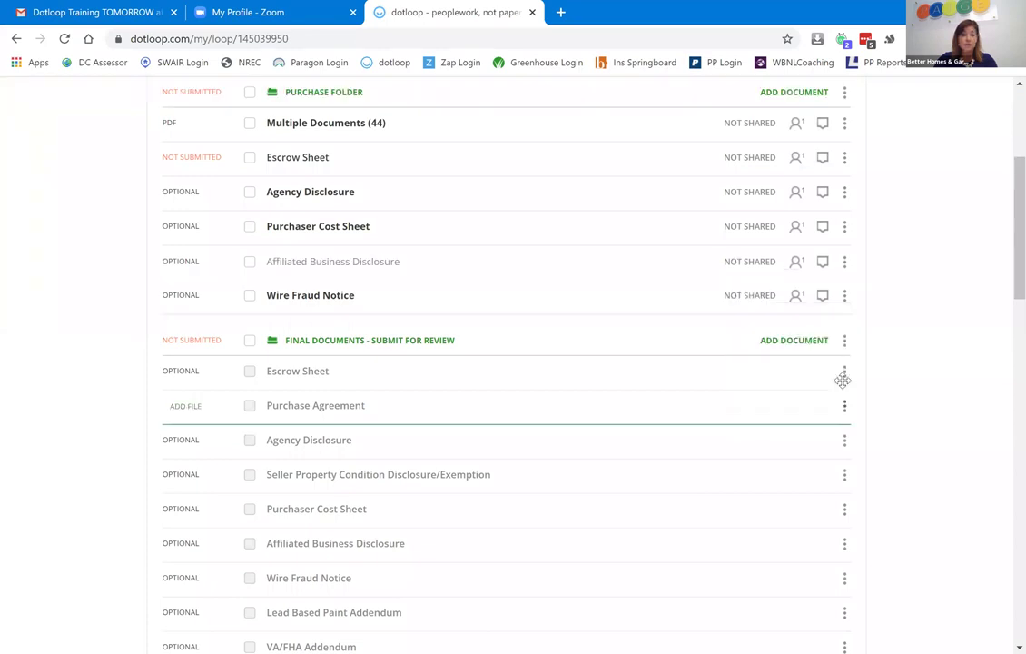
left_click(845, 262)
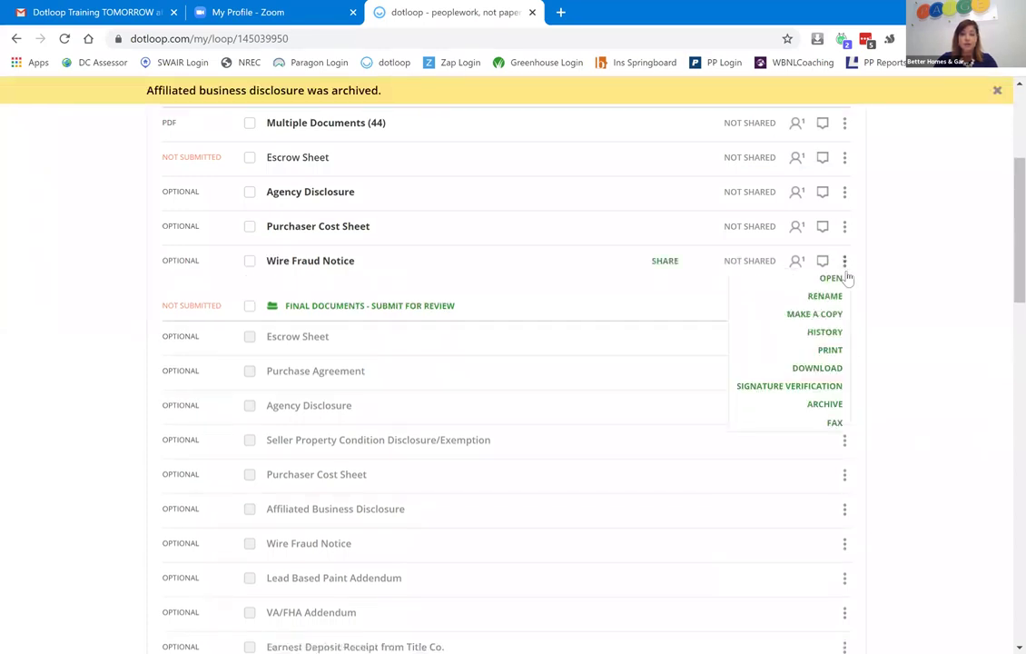
left_click(840, 405)
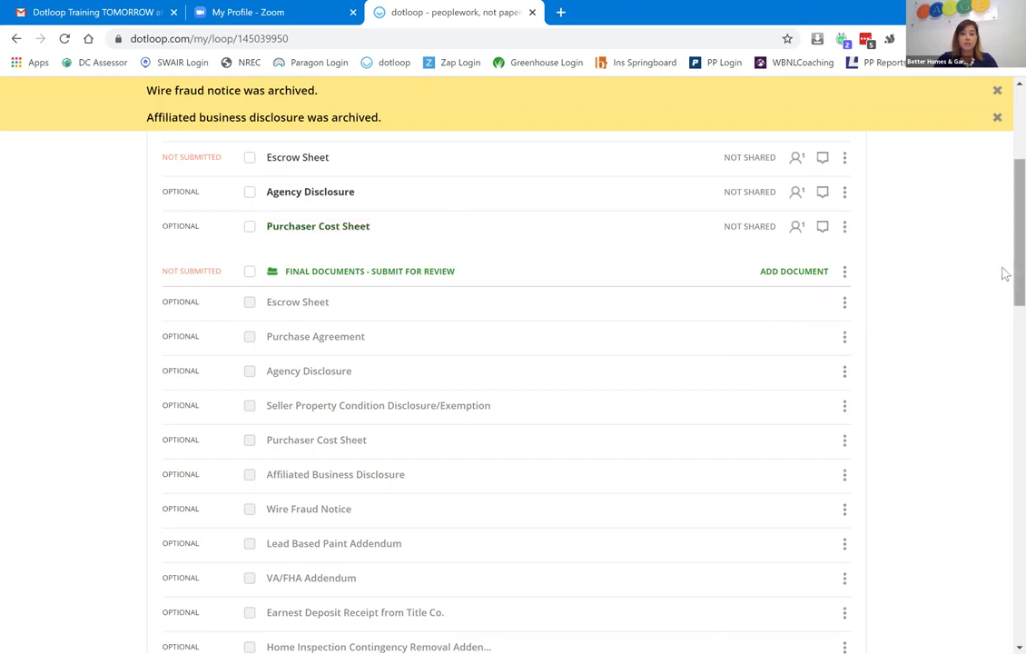
Select the Escrow Sheet, Agency Disclosure and Purchaser Cost Sheet documents.
scroll(1003, 231, "up", 2)
left_click(249, 318)
left_click(250, 353)
left_click(250, 388)
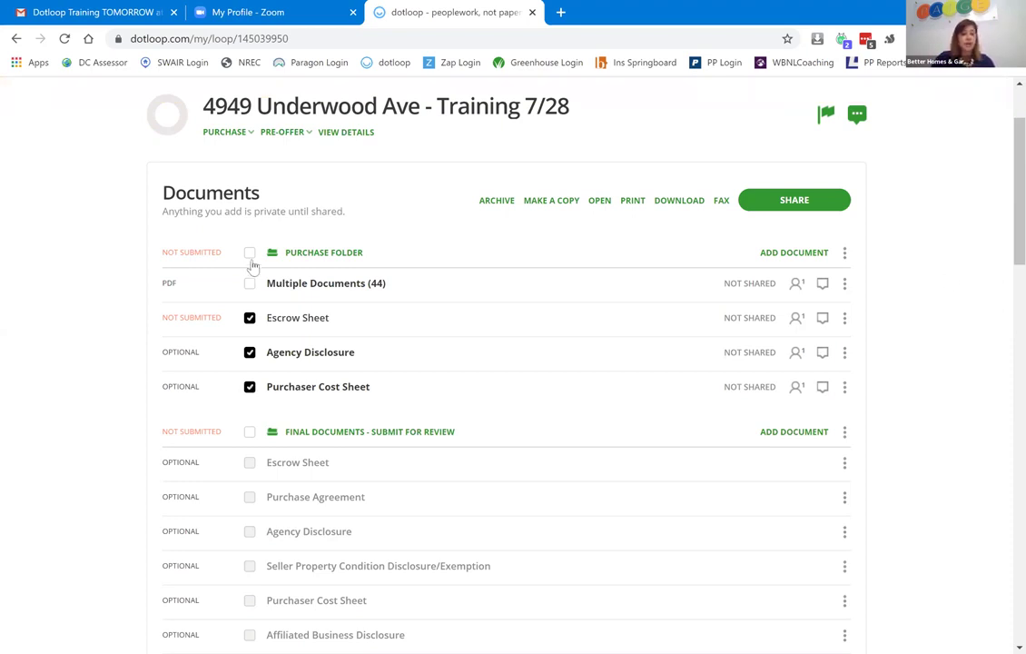
Clear the Purchase Folder selections and open the Multiple Documents (44) PDF.
left_click(251, 259)
left_click(251, 258)
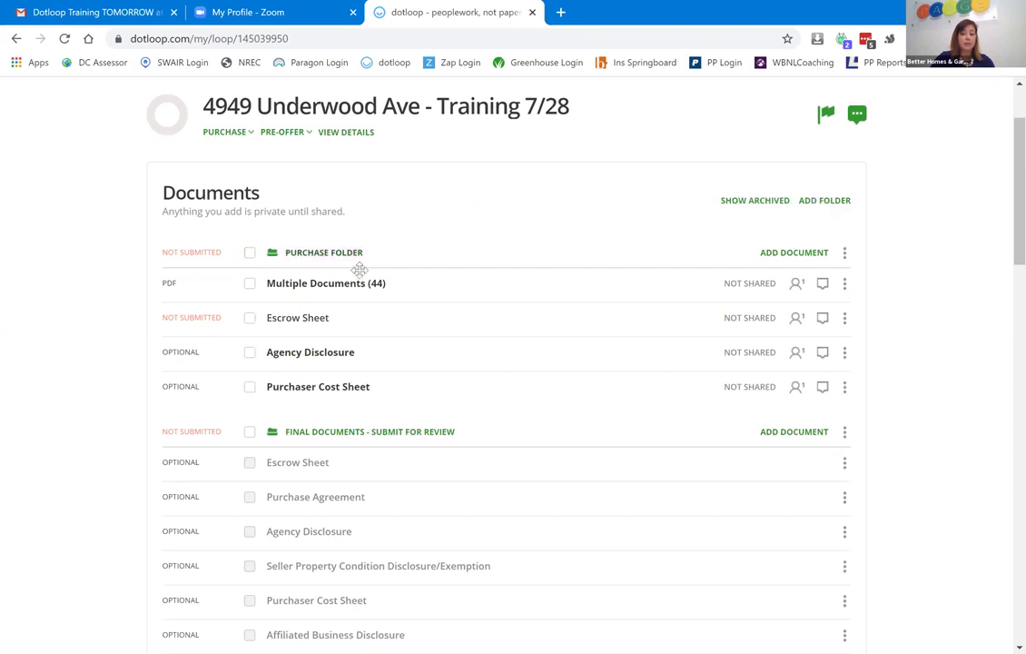
left_click(359, 284)
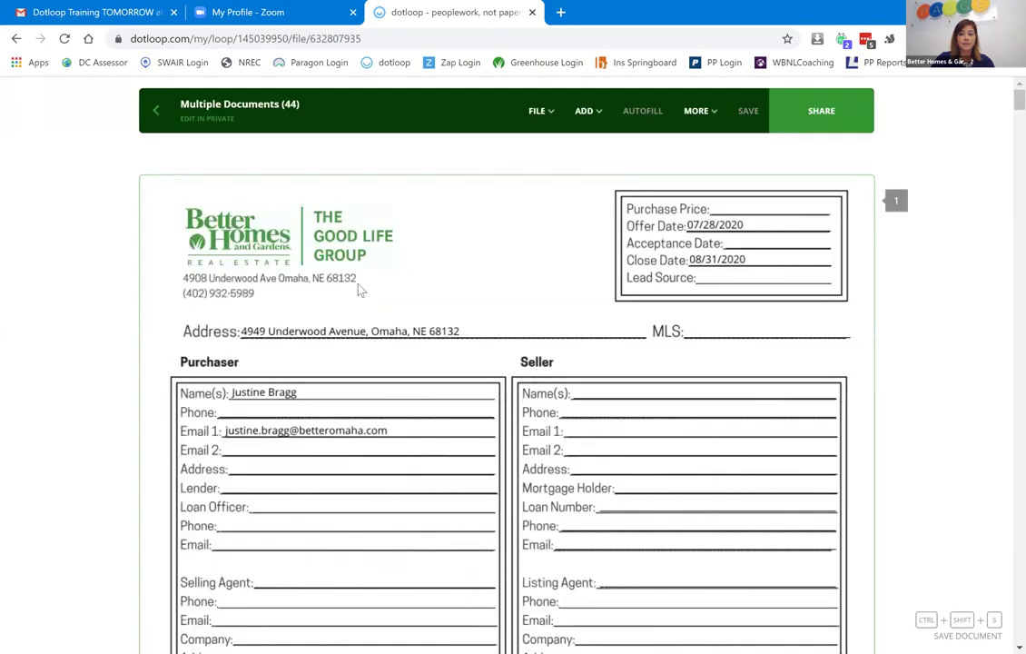
Scroll through all pages of the combined PDF and back up toward page 1.
scroll(1006, 128, "down", 2)
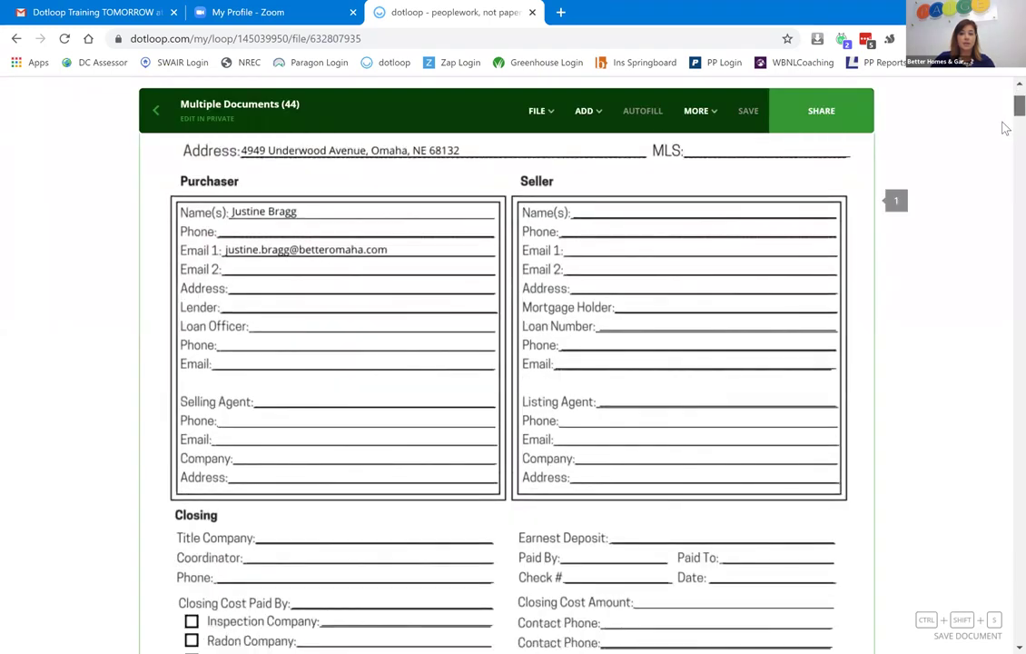
scroll(1005, 132, "down", 5)
scroll(1005, 152, "down", 15)
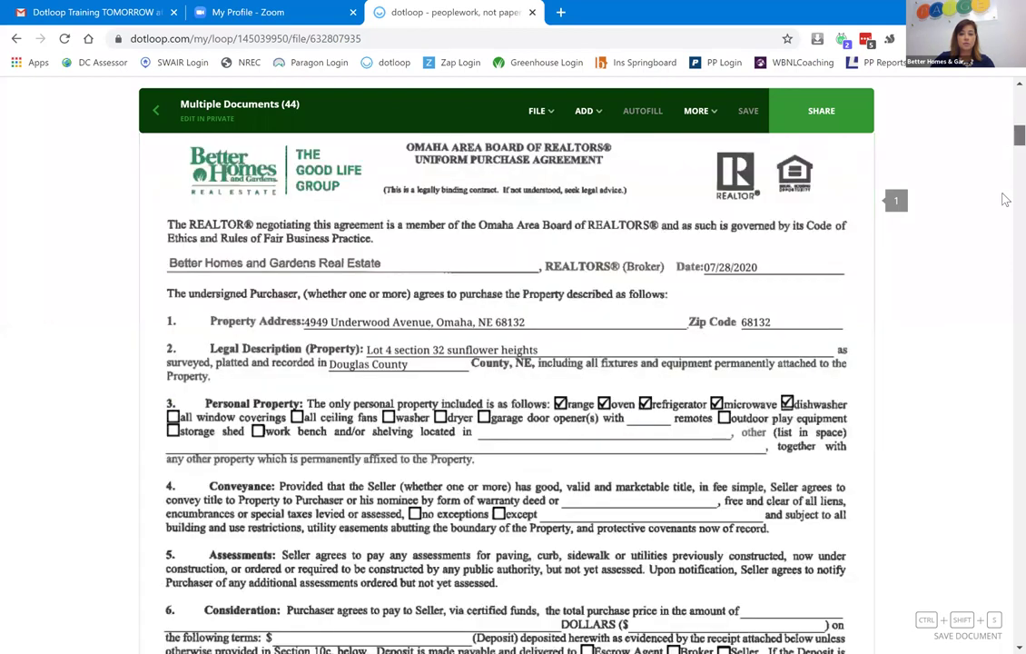
scroll(1002, 282, "down", 20)
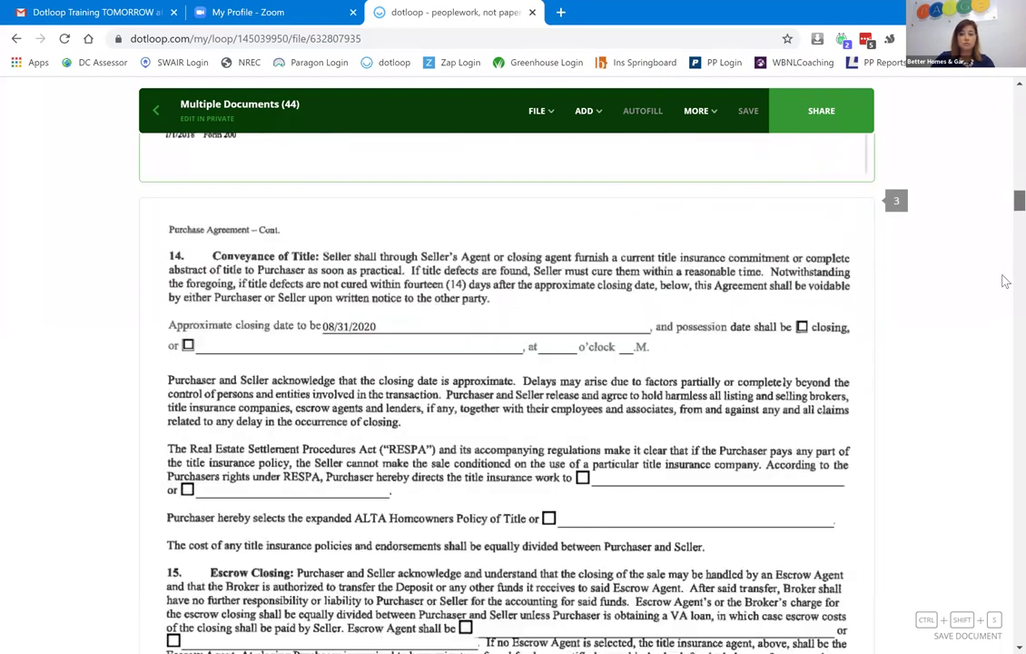
scroll(1003, 322, "down", 16)
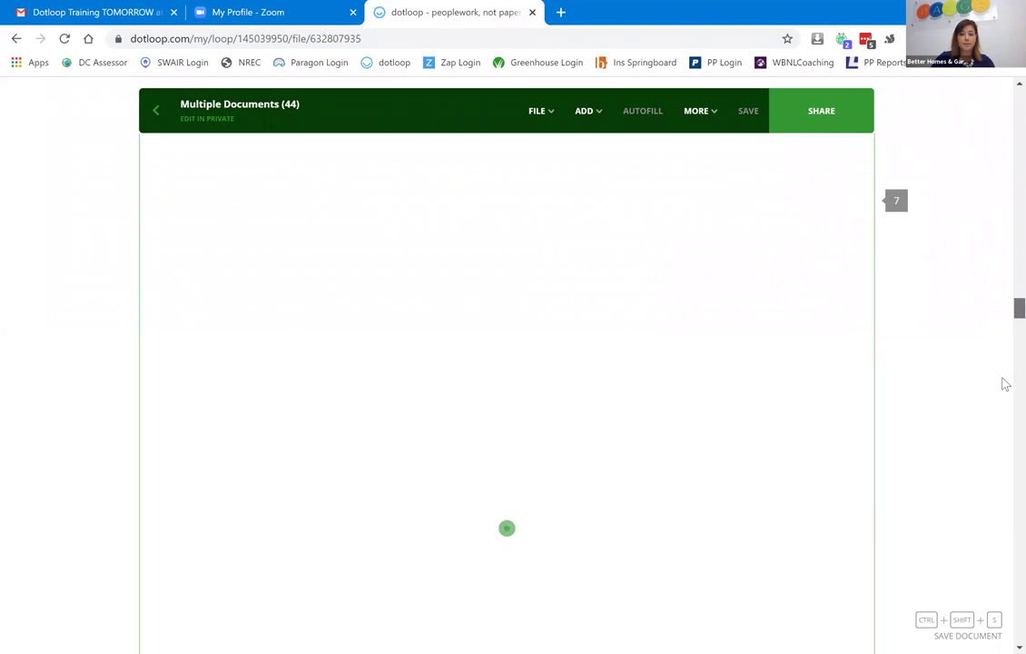
scroll(1006, 433, "down", 20)
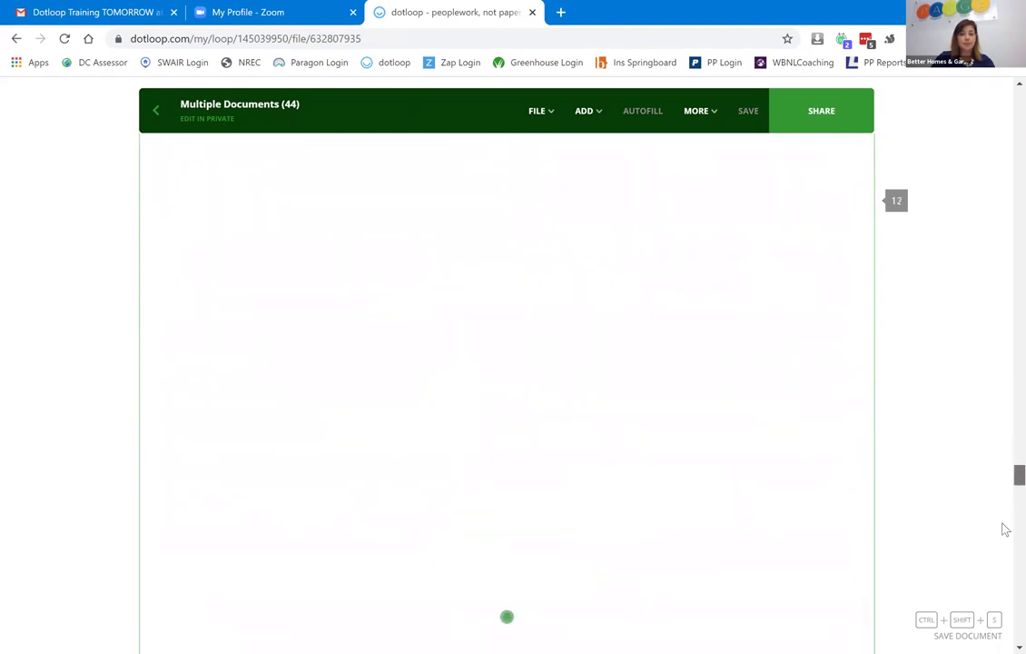
scroll(1003, 532, "down", 10)
scroll(1002, 572, "down", 2)
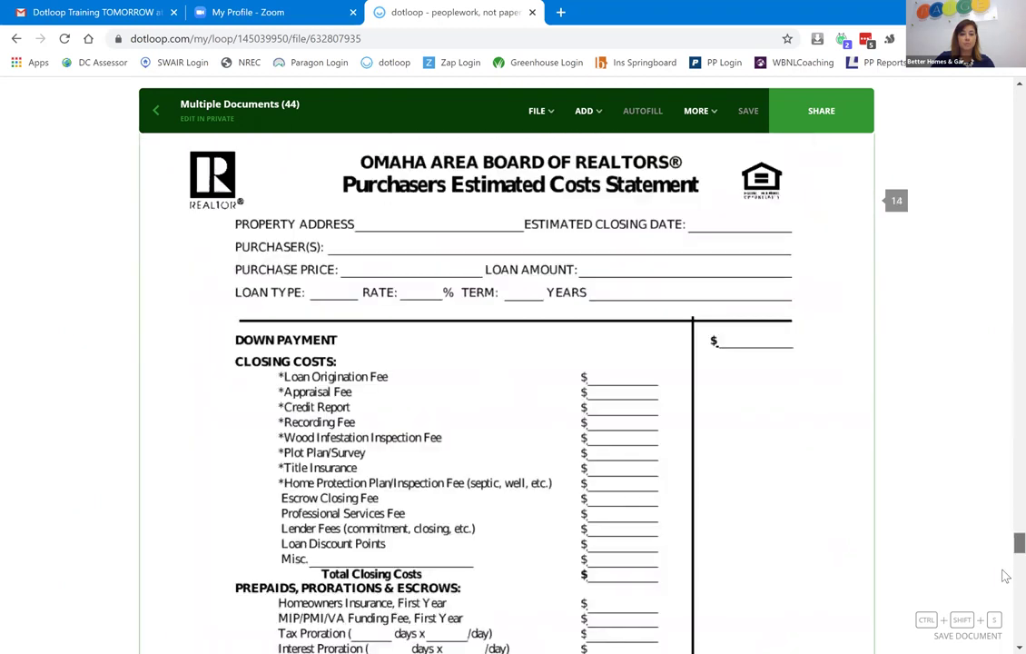
scroll(1003, 599, "down", 10)
scroll(1004, 627, "down", 15)
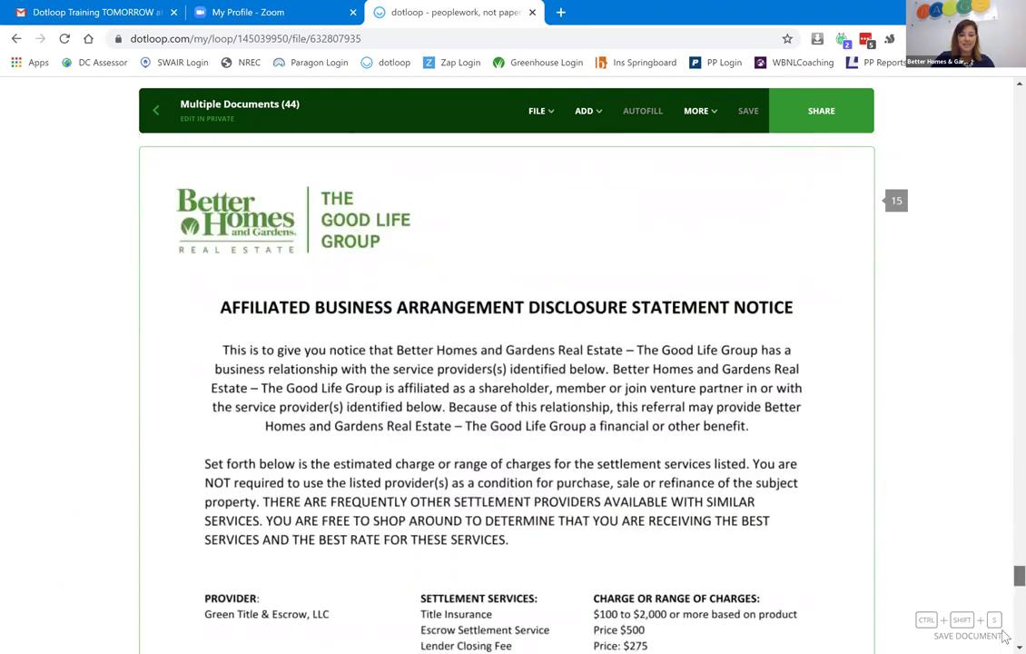
scroll(1004, 636, "up", 3)
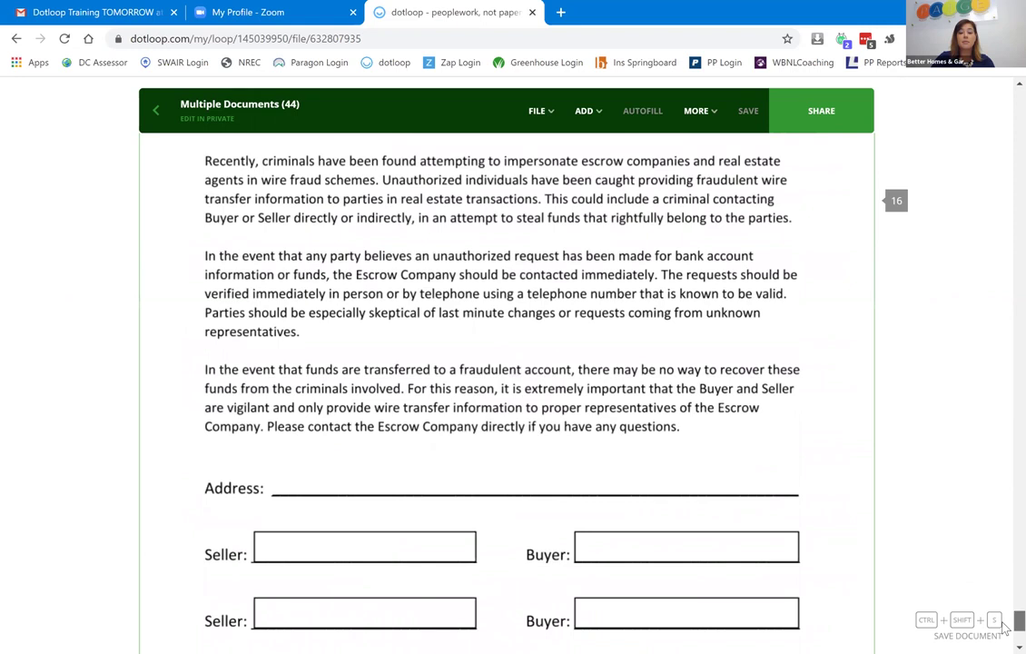
scroll(1002, 601, "up", 10)
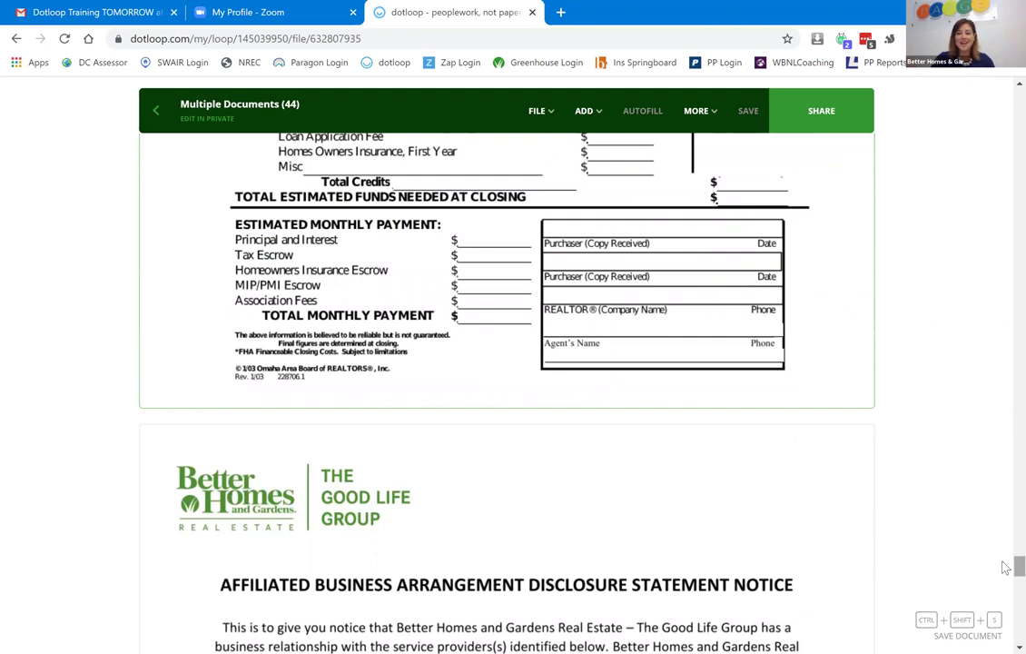
scroll(1001, 202, "up", 10)
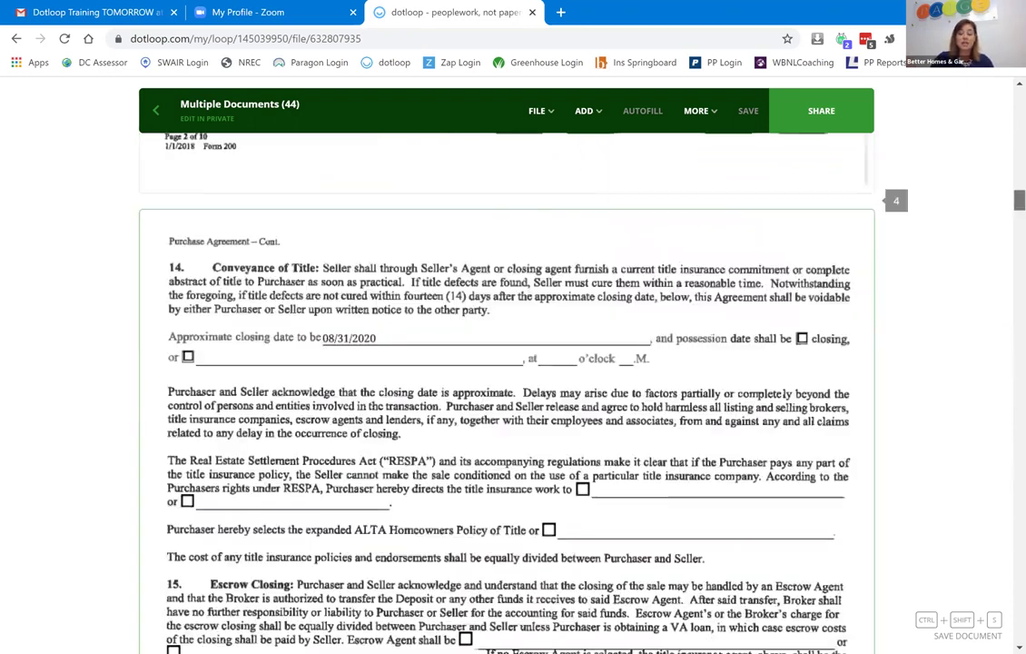
scroll(1000, 128, "up", 15)
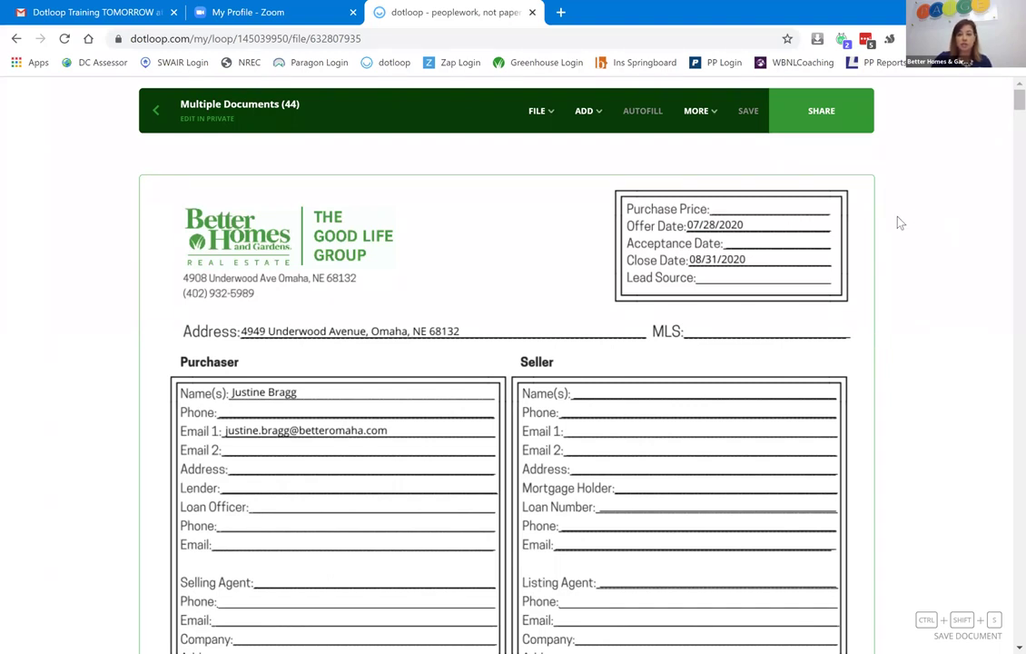
Start Split Document from the FILE menu and set it to split into 6 files.
left_click(550, 117)
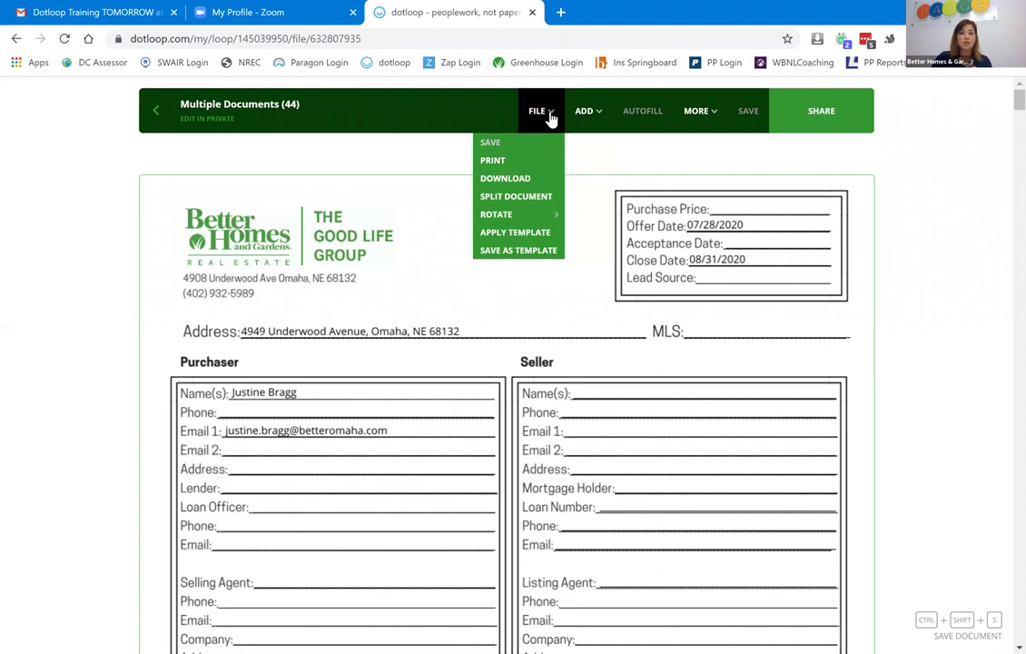
left_click(543, 197)
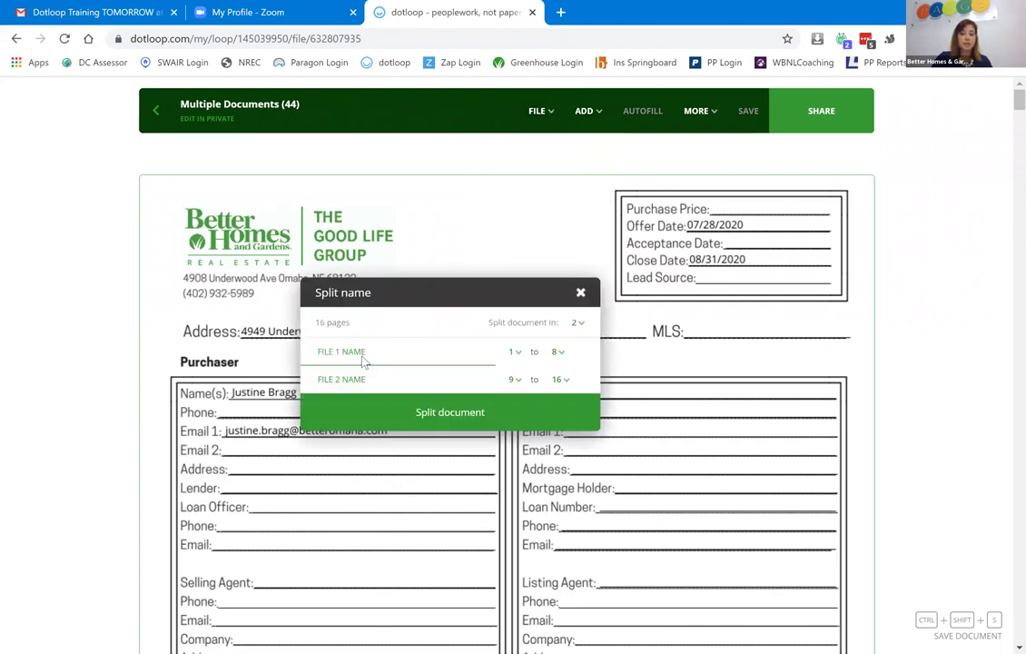
left_click(582, 331)
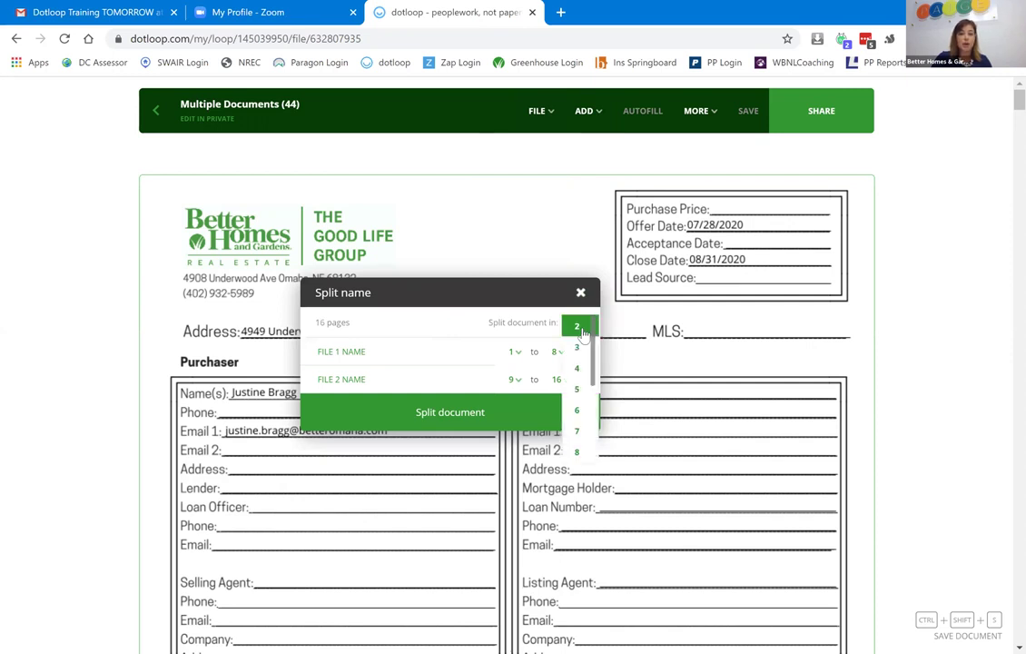
left_click(578, 411)
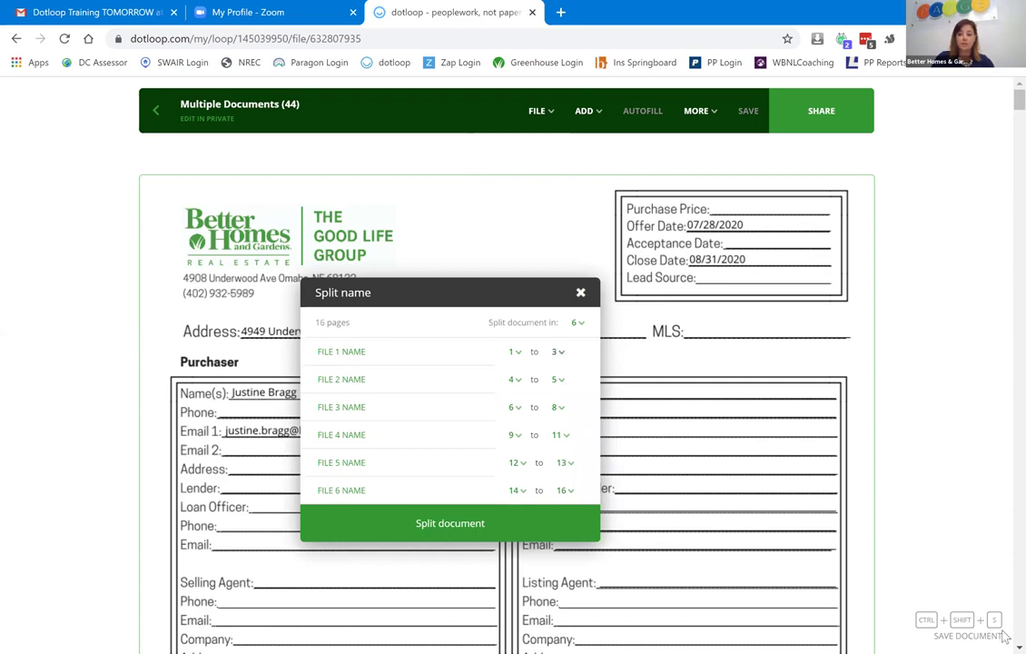
Name File 1 'Escrow news' and make it cover page 1 only.
scroll(895, 189, "down", 5)
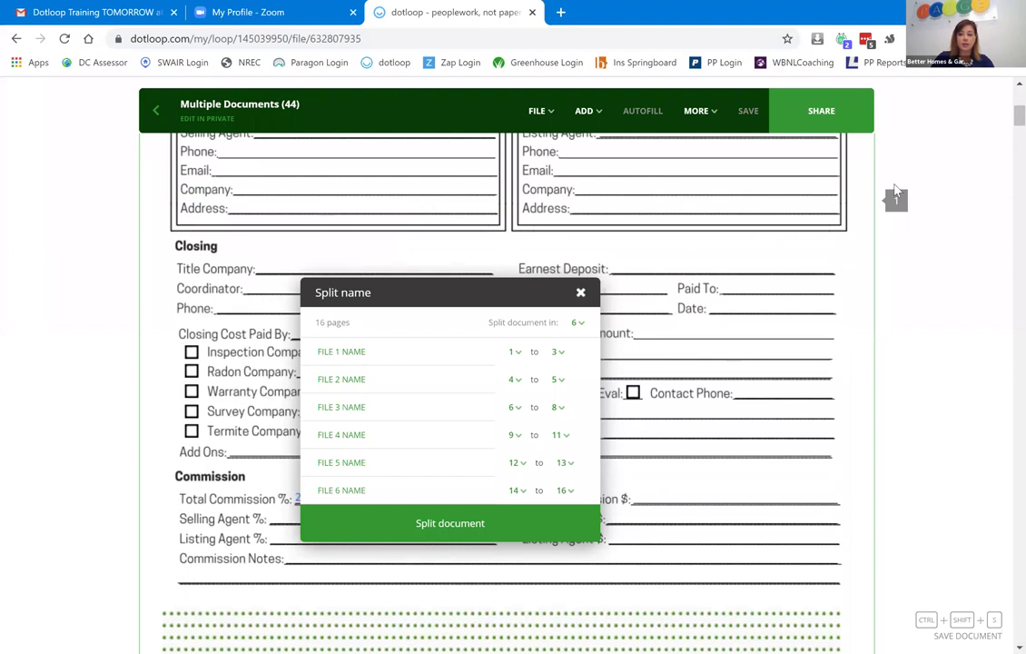
left_click(390, 353)
type("Escrow news")
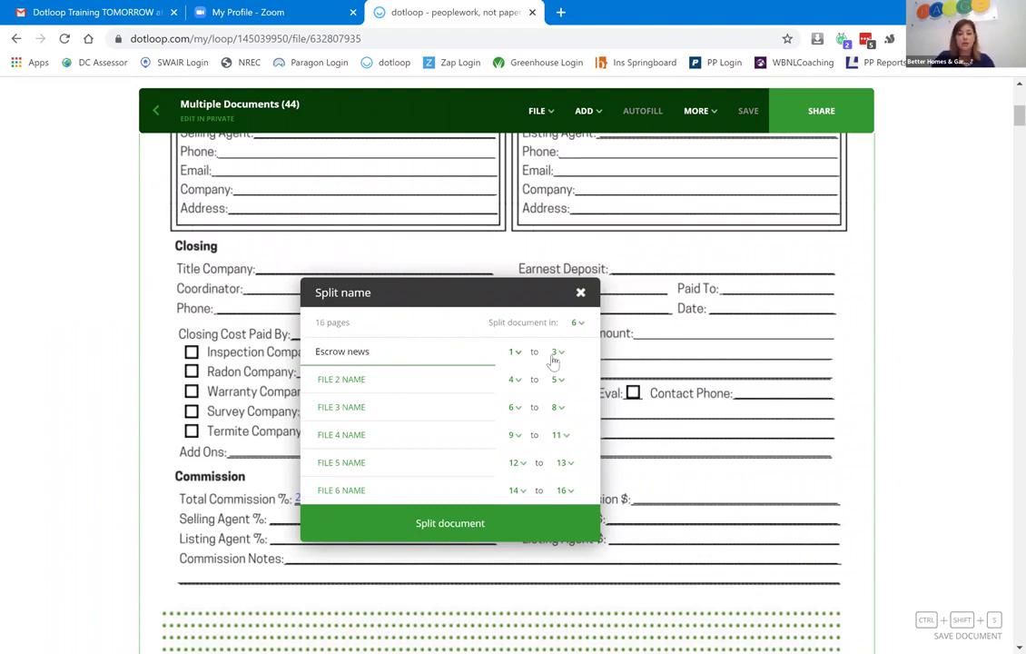
left_click(556, 352)
left_click(557, 360)
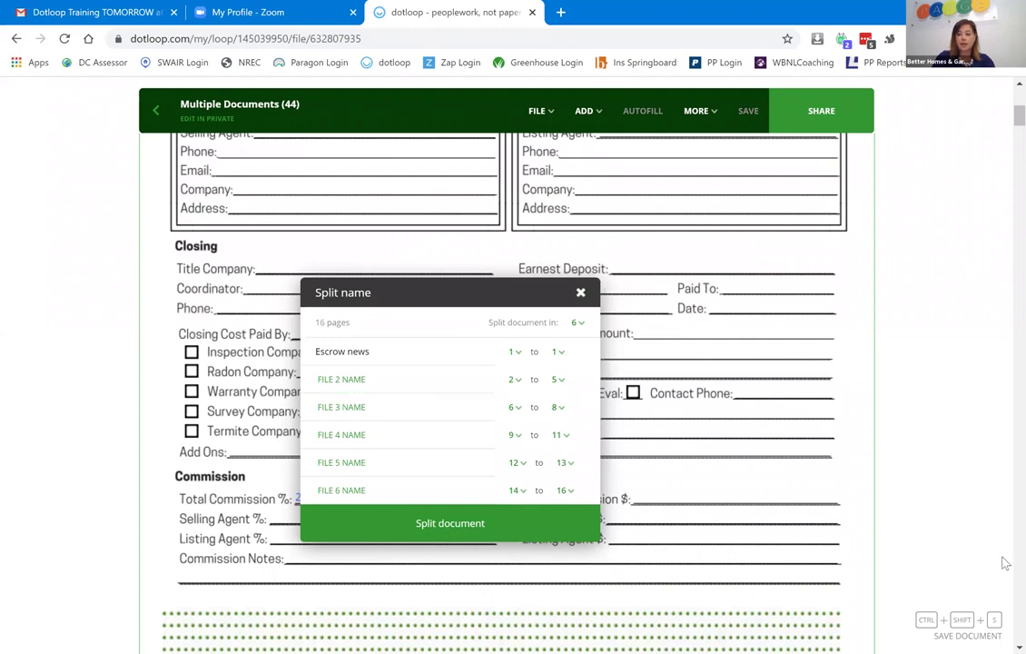
scroll(1004, 637, "down", 1)
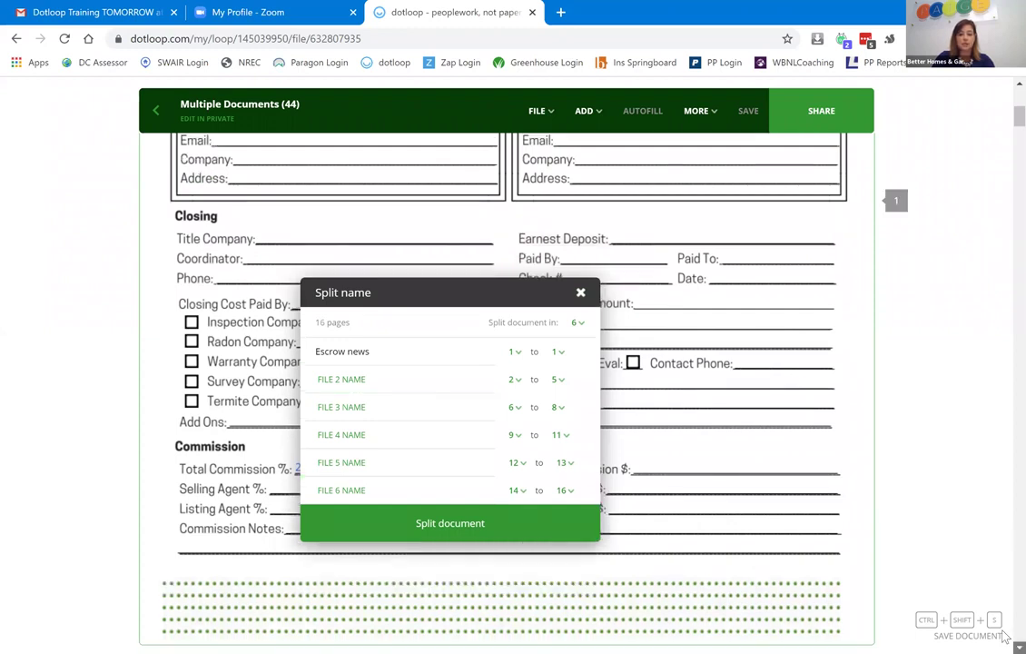
scroll(1004, 637, "down", 5)
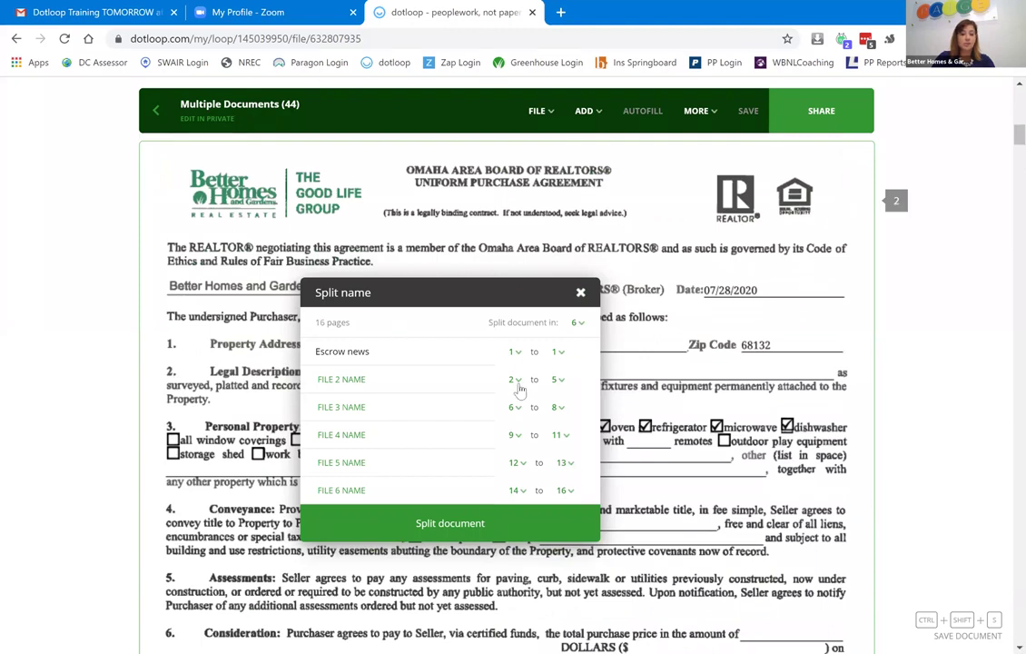
Name the second split file 'PA Seller Signed' and scroll the PDF to find where the agreement ends.
left_click(347, 381)
type("PA Sig")
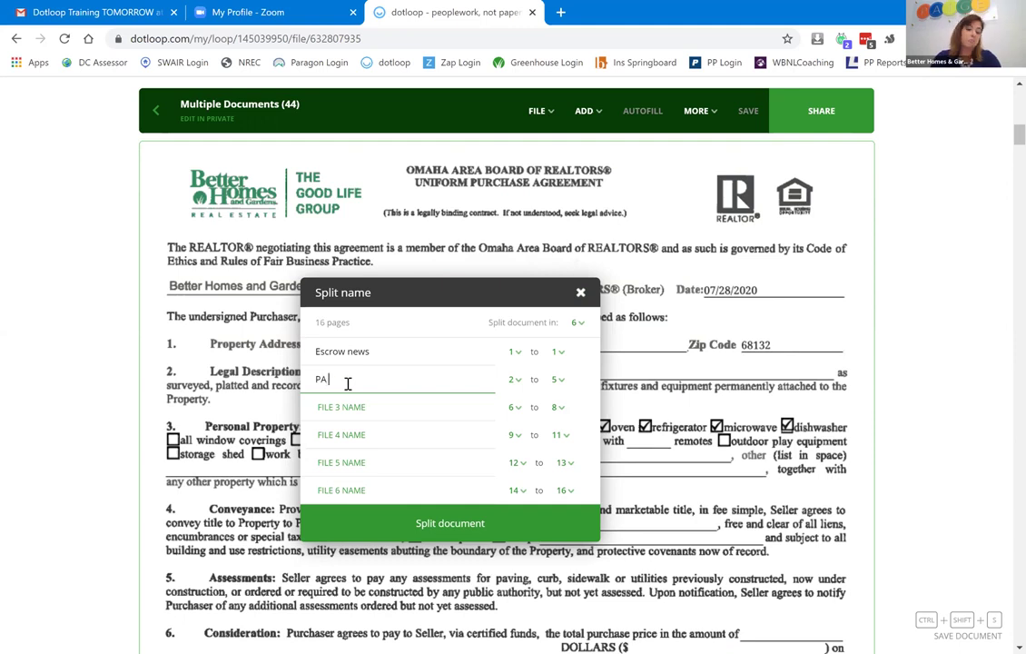
type("ler Signed")
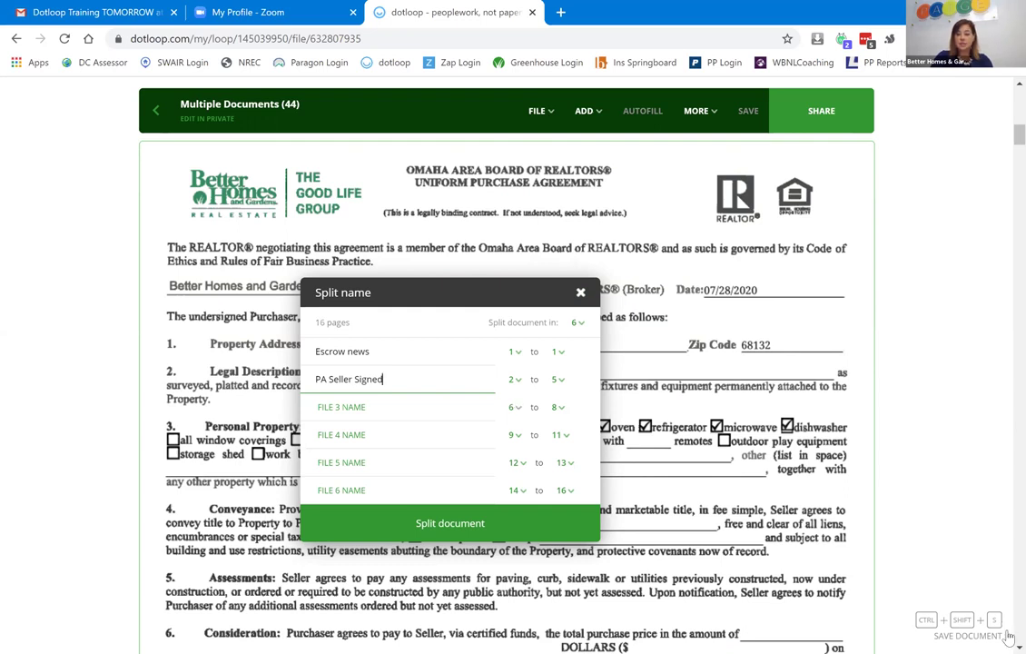
scroll(1007, 636, "down", 1)
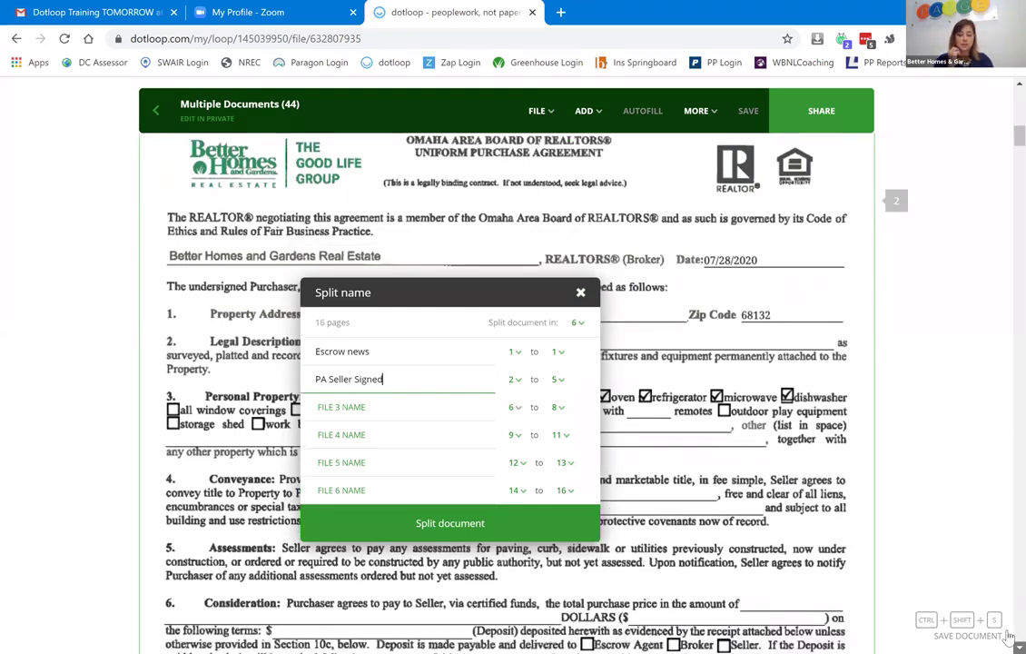
scroll(1008, 636, "down", 5)
scroll(1008, 635, "down", 10)
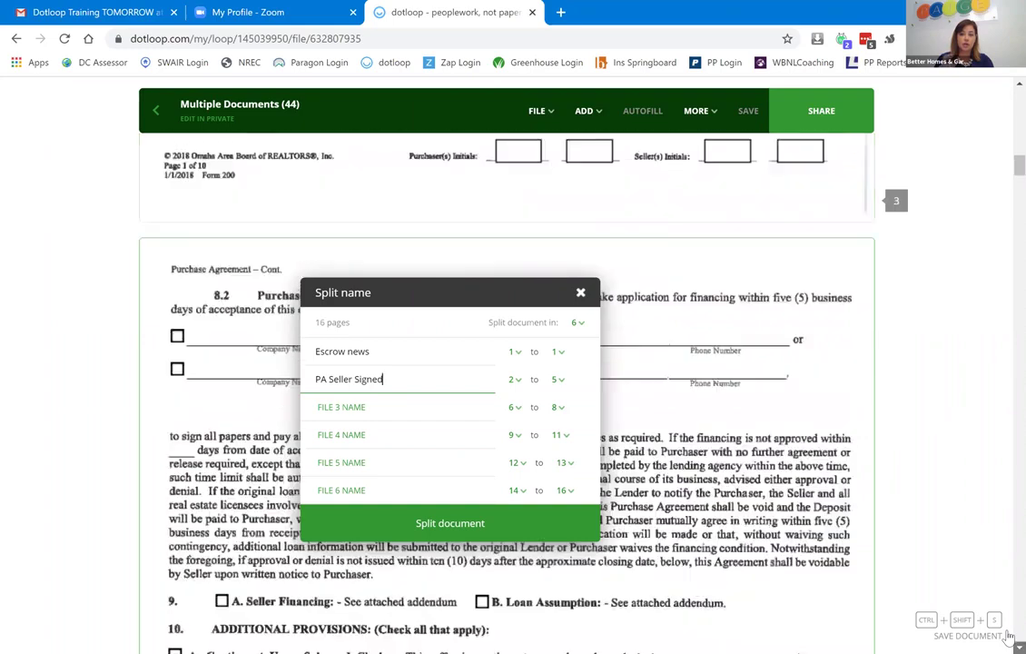
scroll(1008, 636, "down", 10)
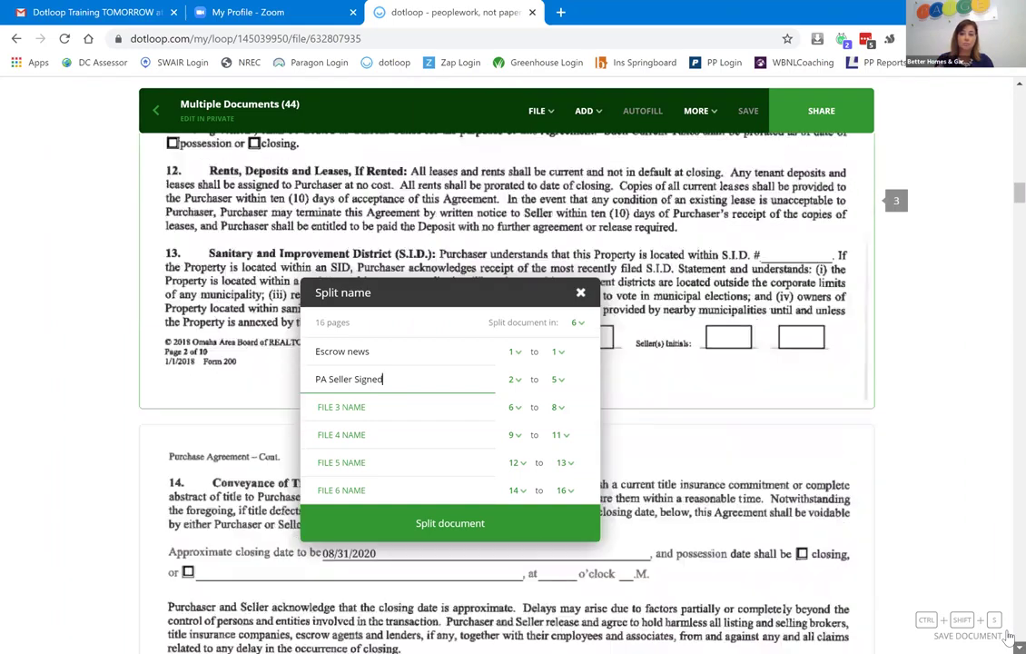
scroll(1008, 636, "down", 10)
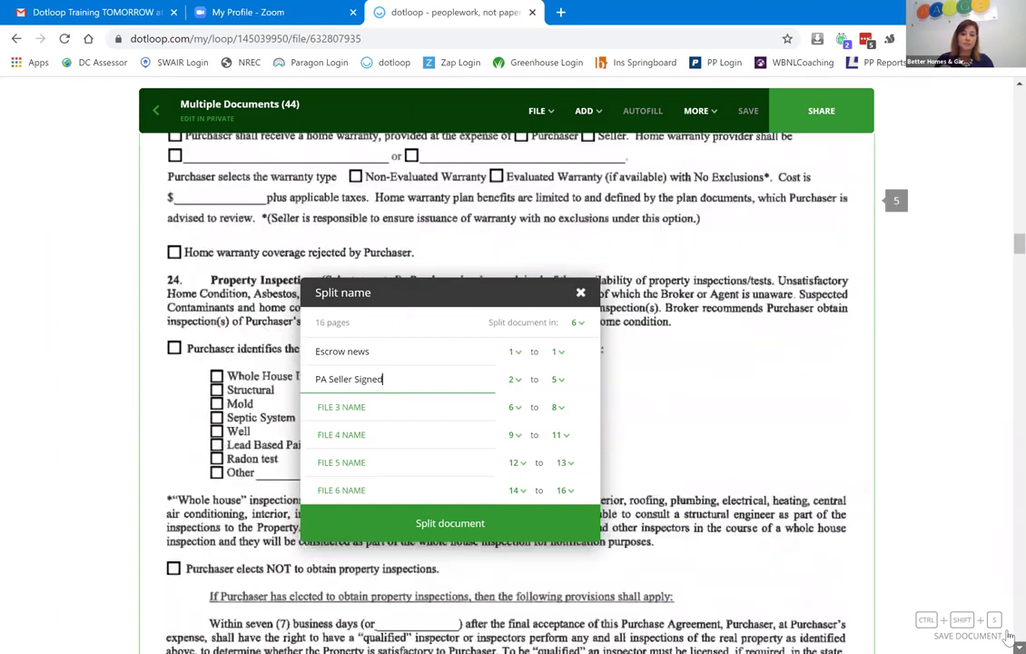
scroll(1008, 636, "down", 10)
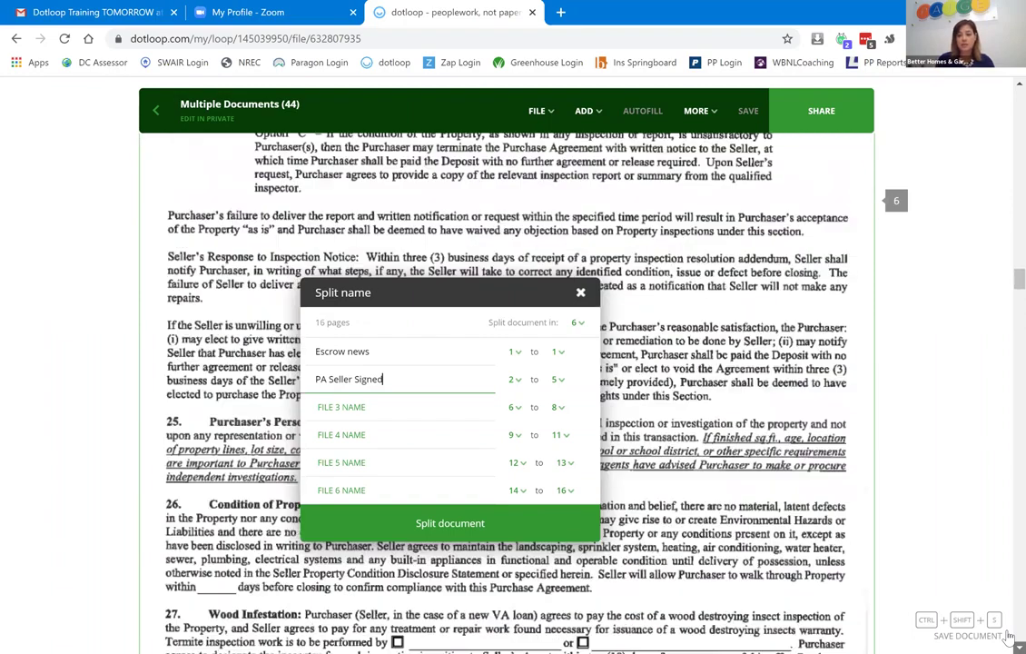
scroll(1008, 635, "down", 10)
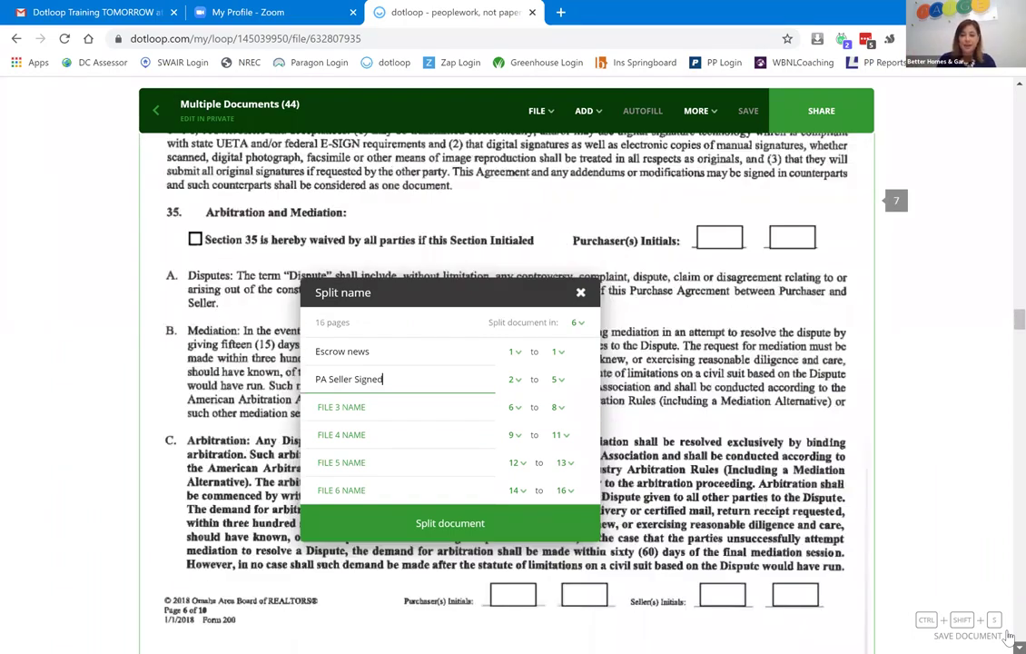
scroll(1008, 635, "down", 4)
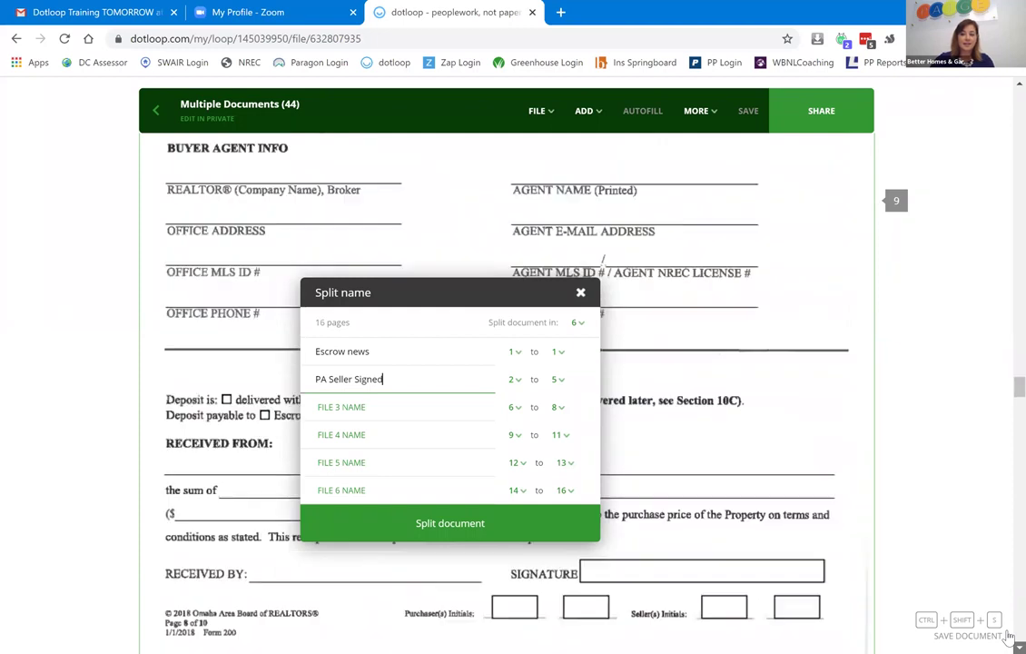
scroll(1008, 636, "down", 6)
scroll(1007, 636, "down", 8)
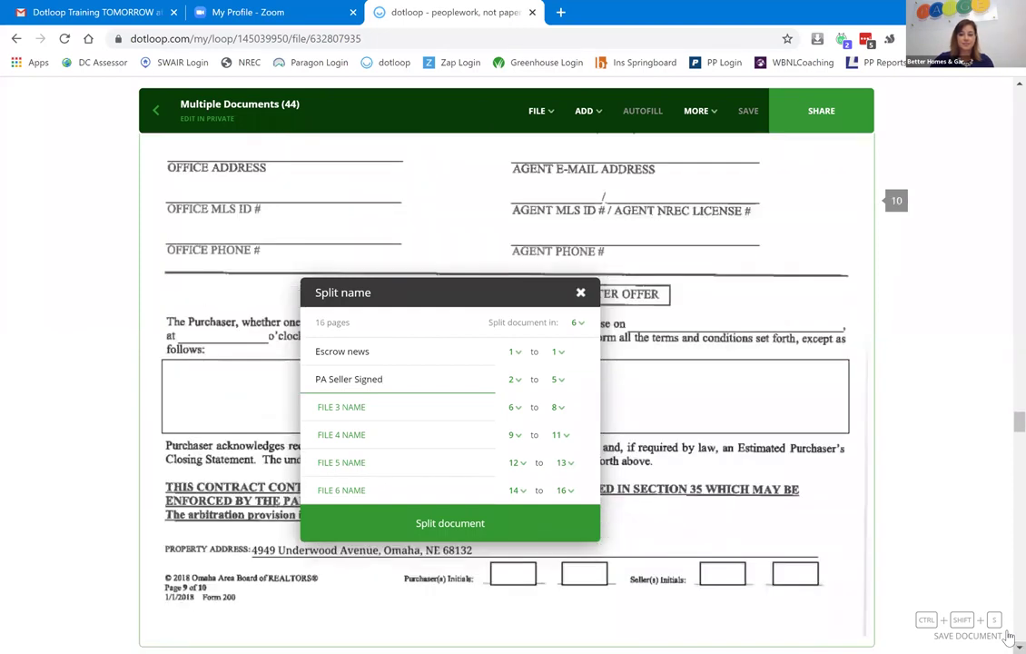
scroll(1008, 636, "down", 10)
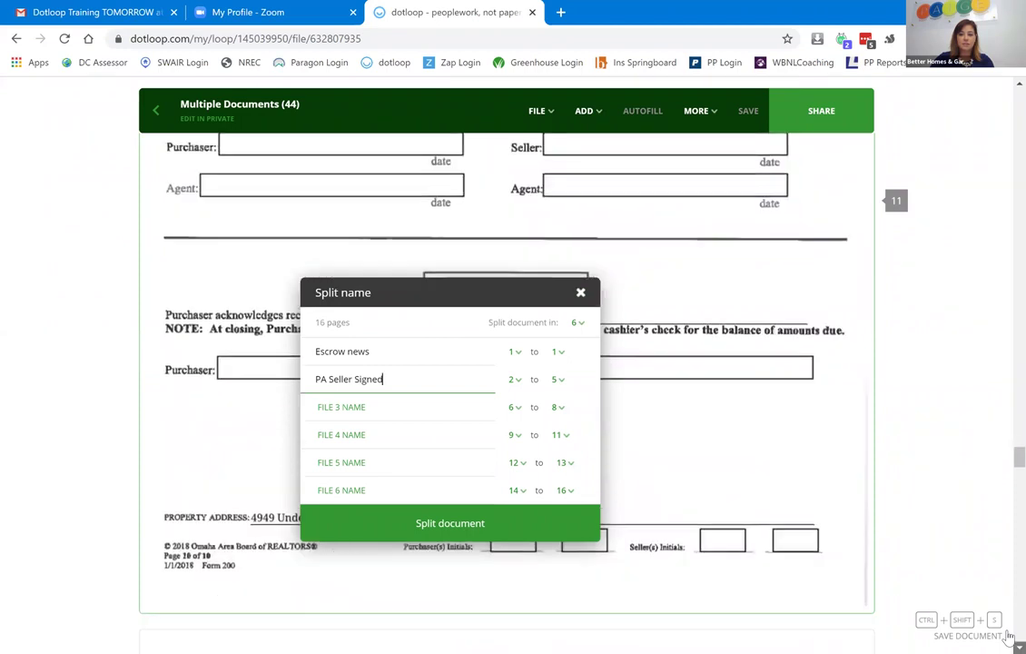
scroll(1008, 636, "down", 3)
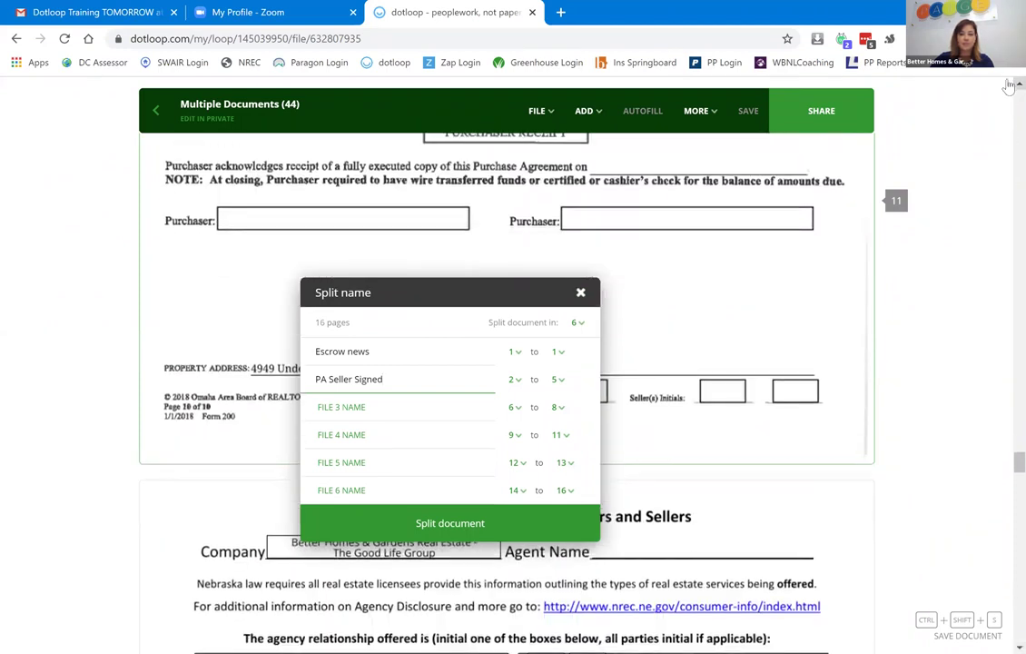
scroll(424, 317, "up", 2)
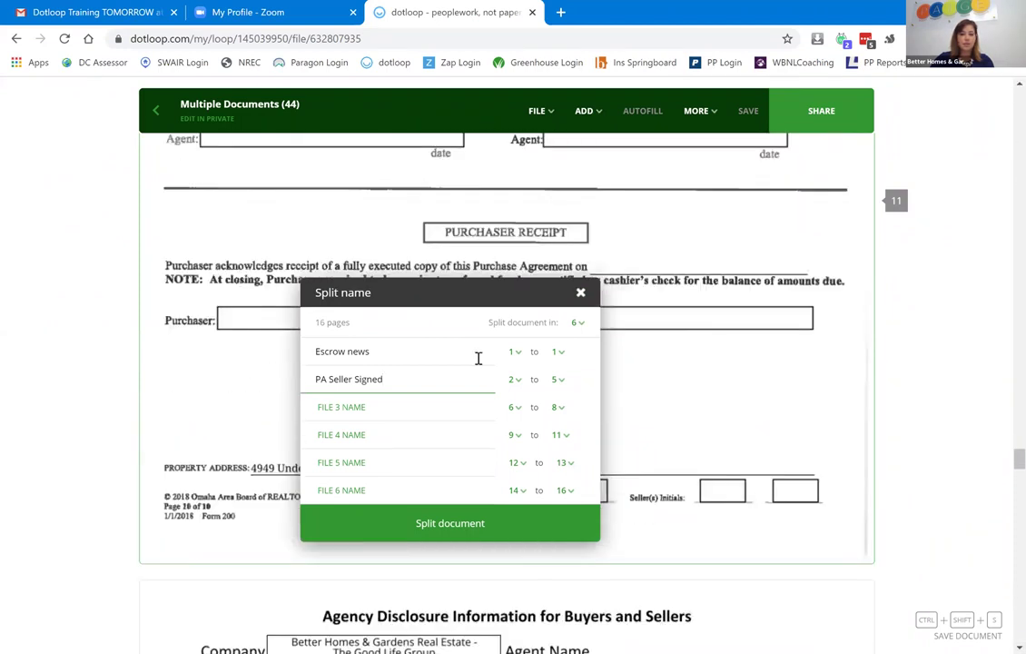
Make the PA Seller Signed split end at page 11.
left_click(560, 380)
scroll(570, 451, "up", 1)
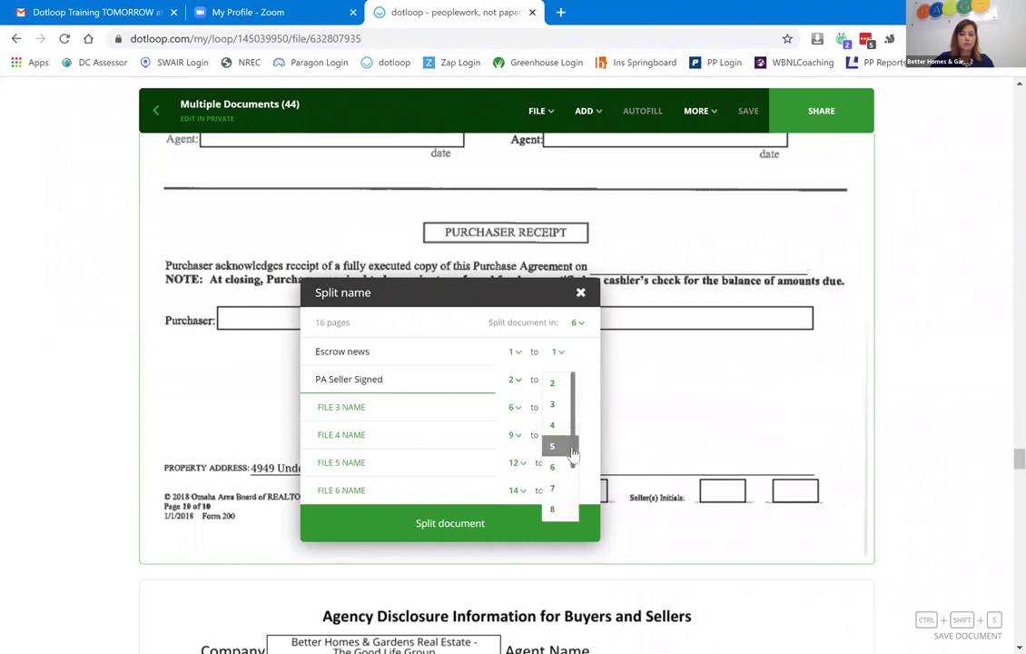
scroll(570, 472, "down", 3)
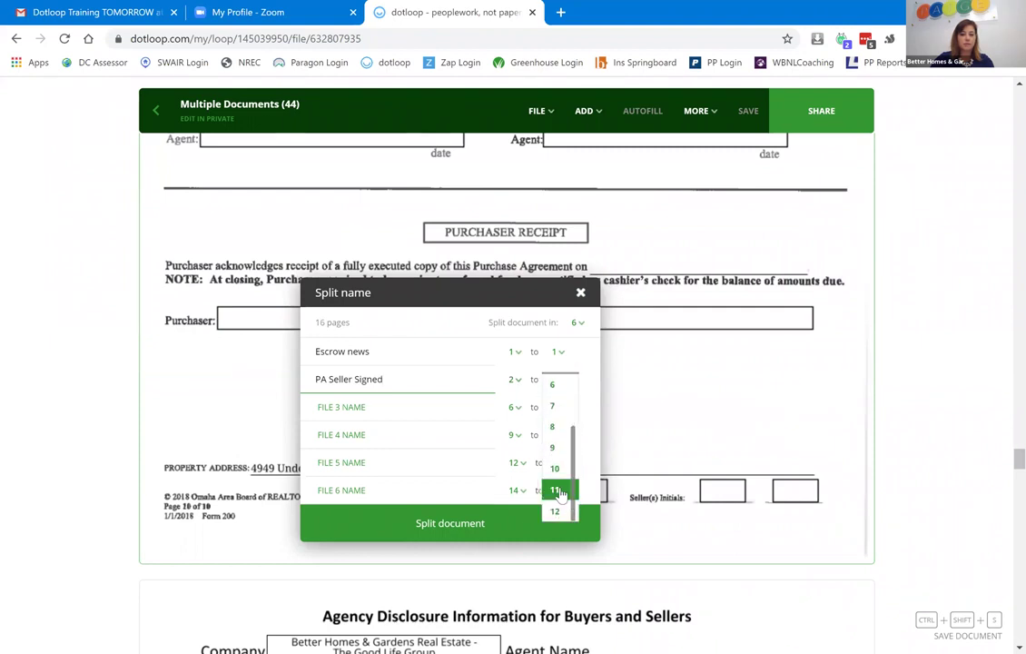
left_click(556, 487)
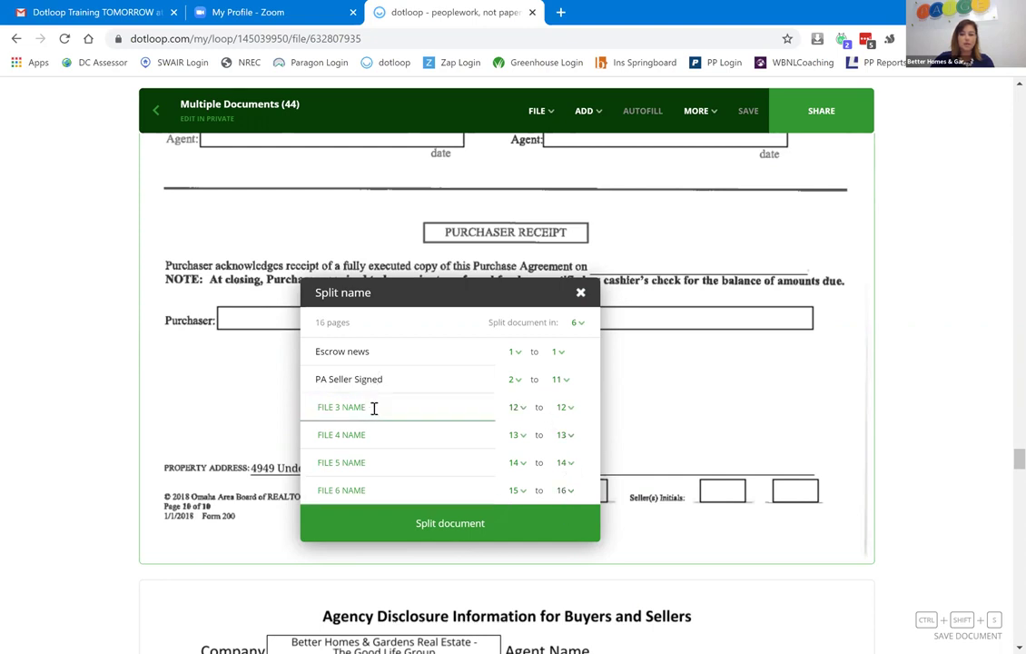
scroll(1005, 637, "down", 6)
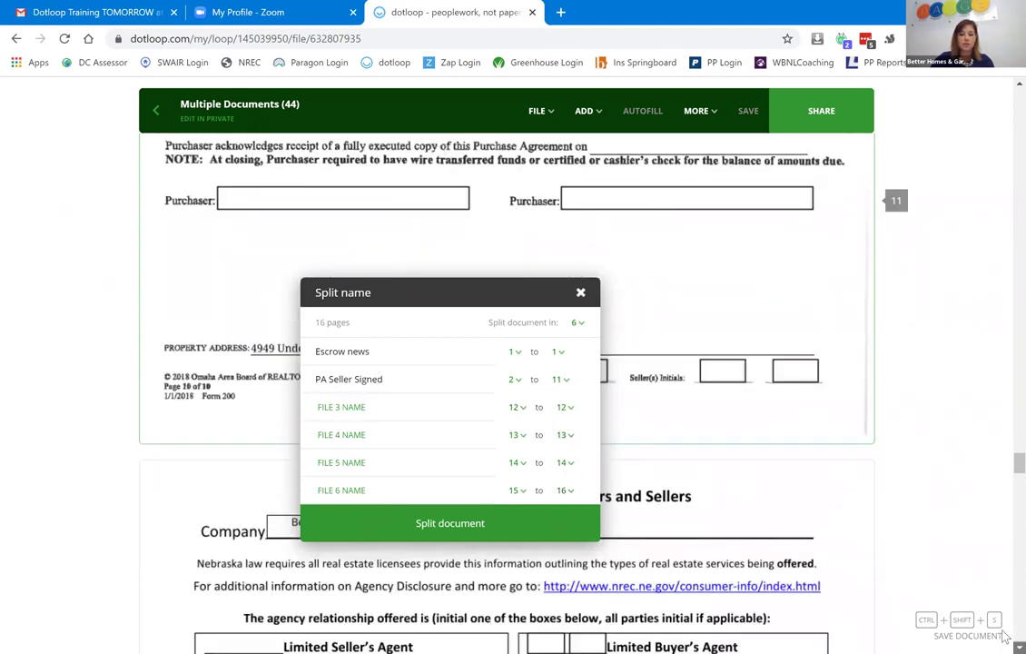
scroll(371, 403, "down", 1)
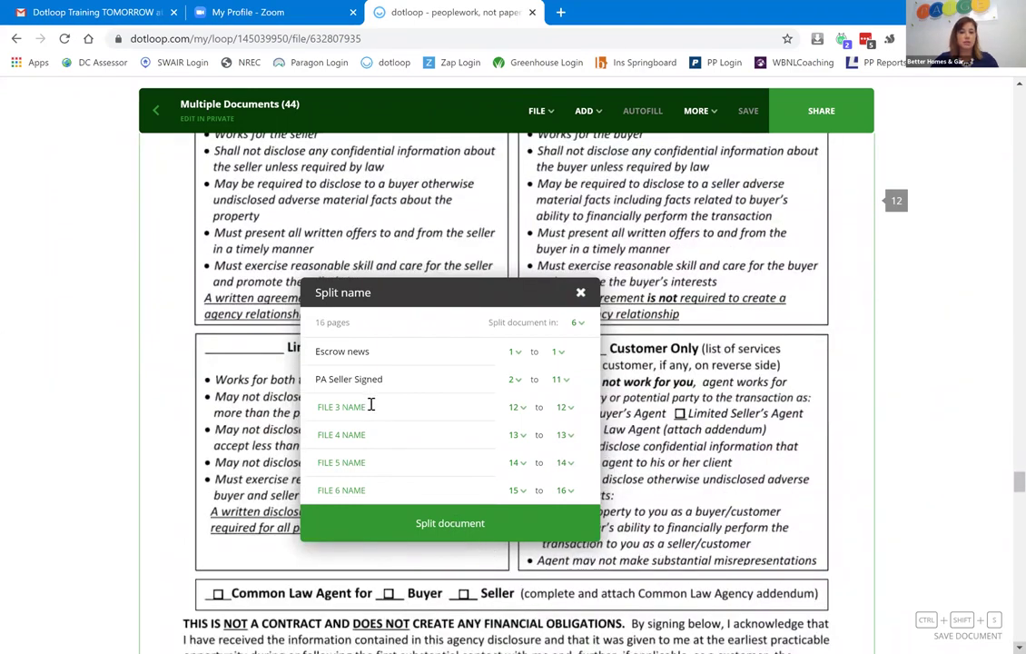
Name File 3 'Agency new' ending at page 13, and correct File 1 to 'Escrow new'.
left_click(371, 405)
type("Age")
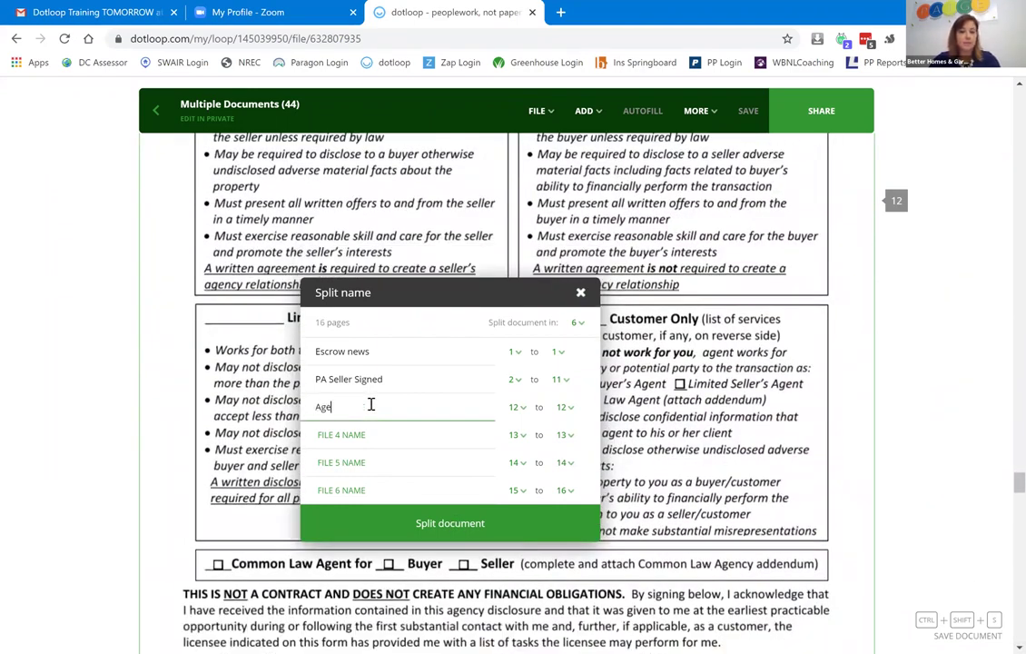
type("ncy new")
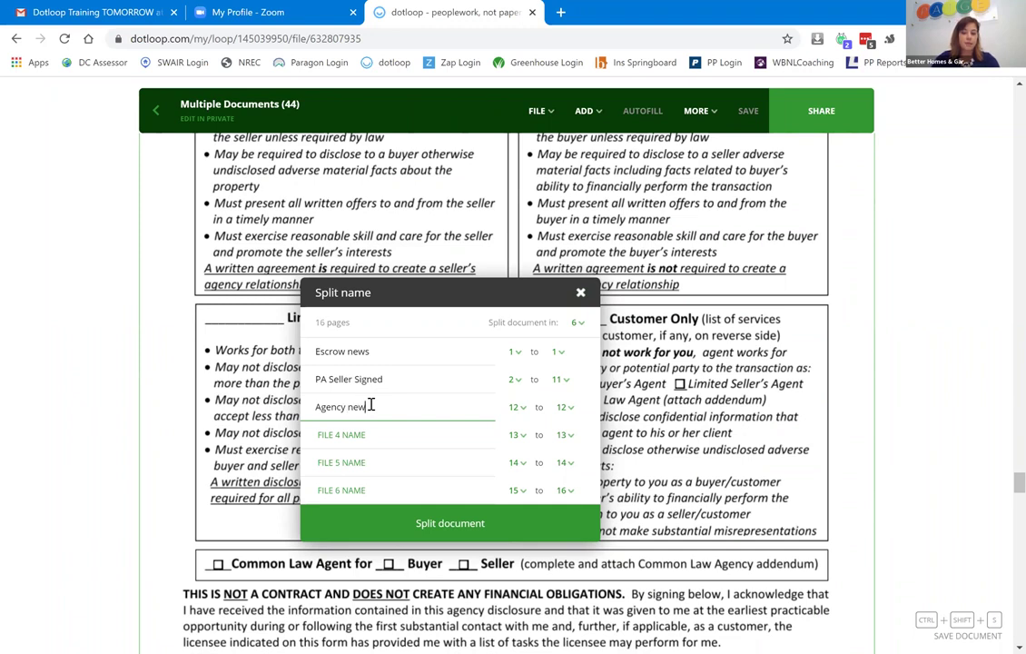
left_click(383, 354)
key("BackSpace")
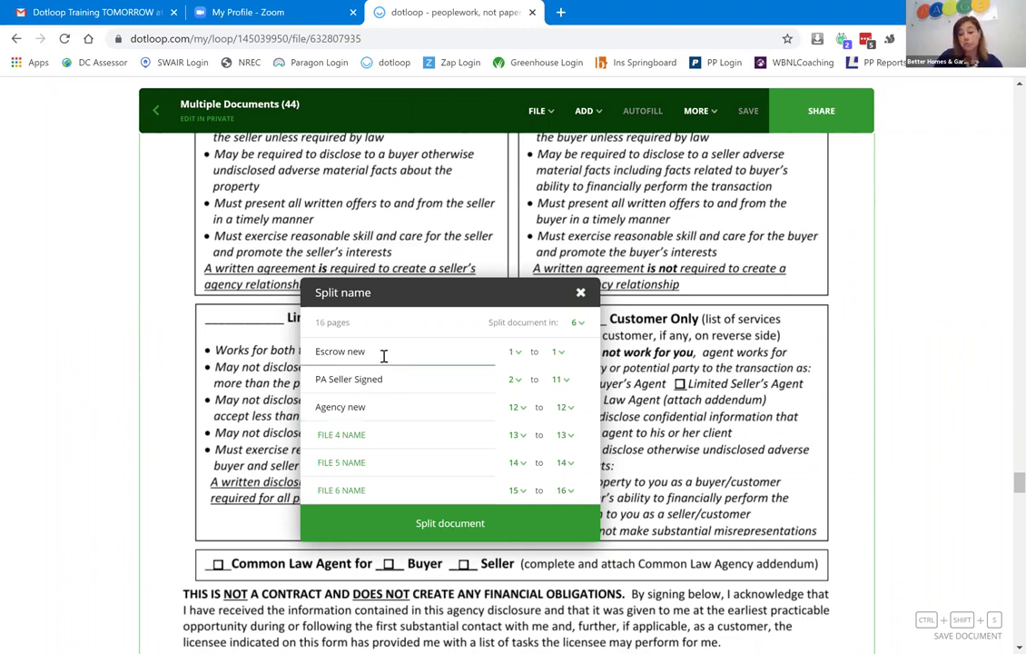
left_click(565, 408)
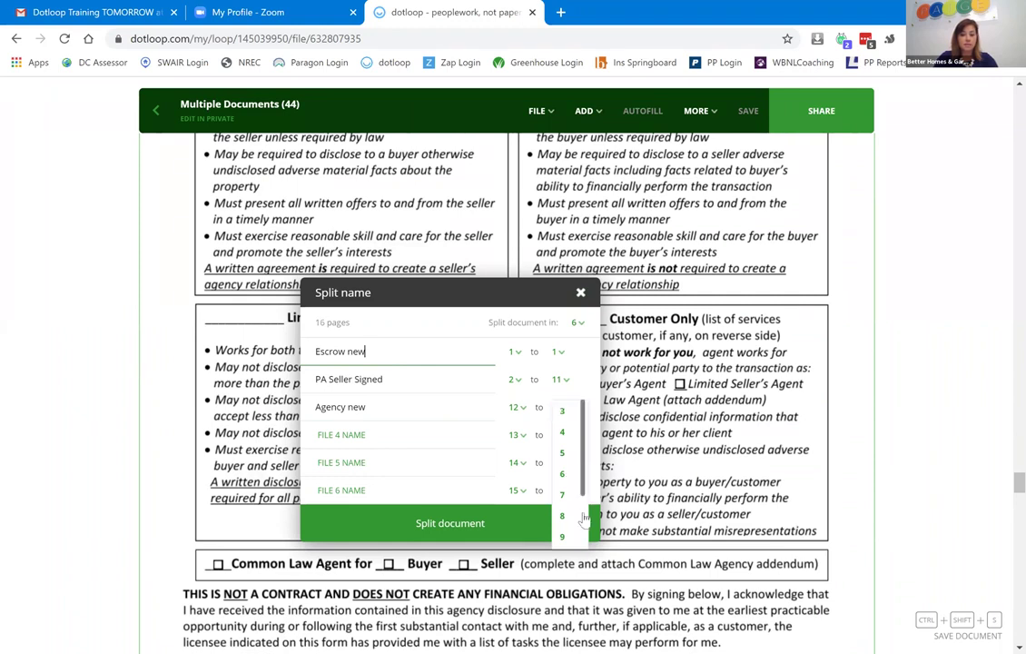
scroll(570, 542, "down", 2)
left_click(566, 539)
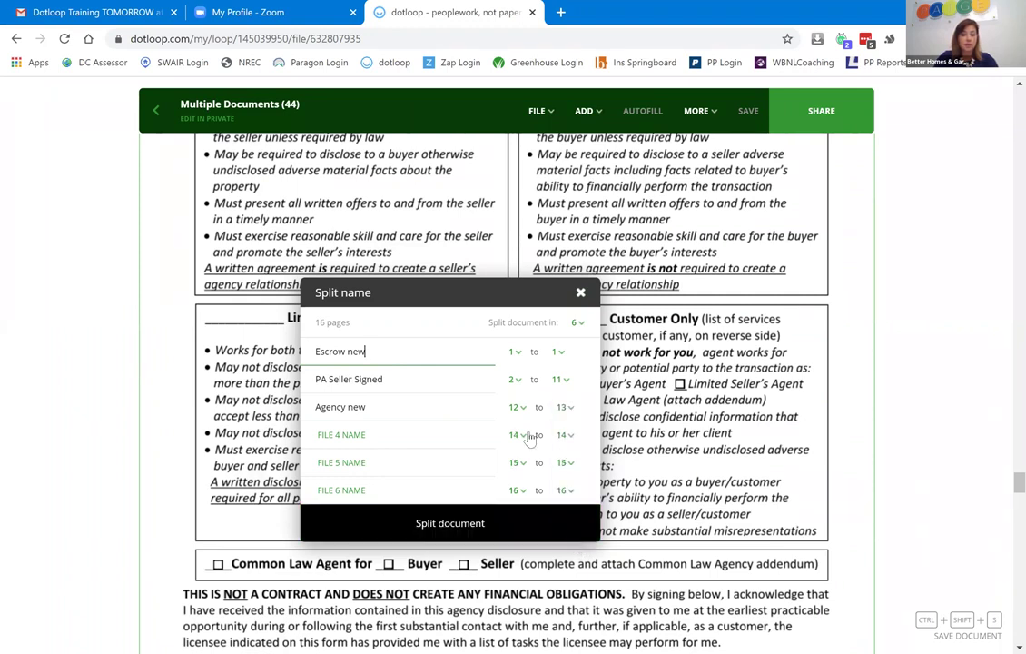
Name Files 4–6 'Archive' and split the PDF into the six named files.
left_click(397, 433)
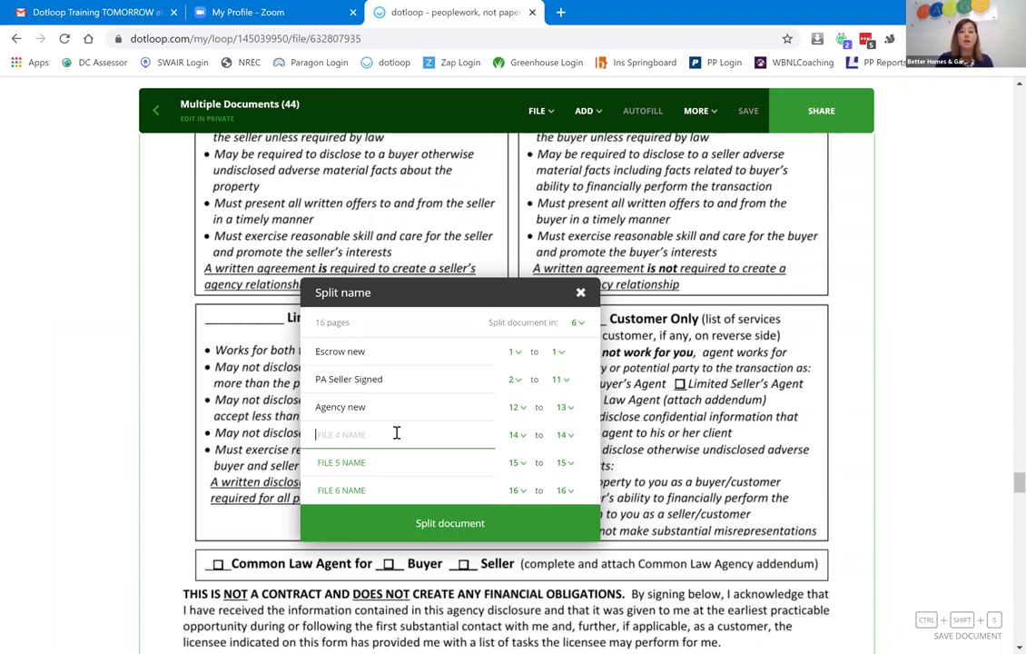
type("Ar")
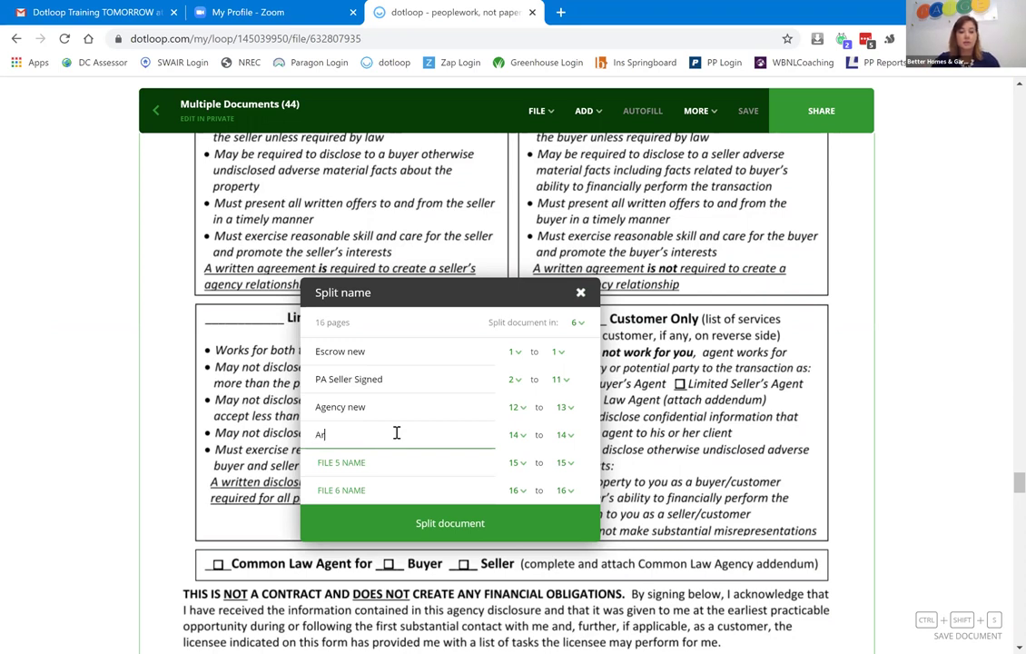
type("chive")
key("Tab")
type("Archive")
key("Tab")
type("Ar")
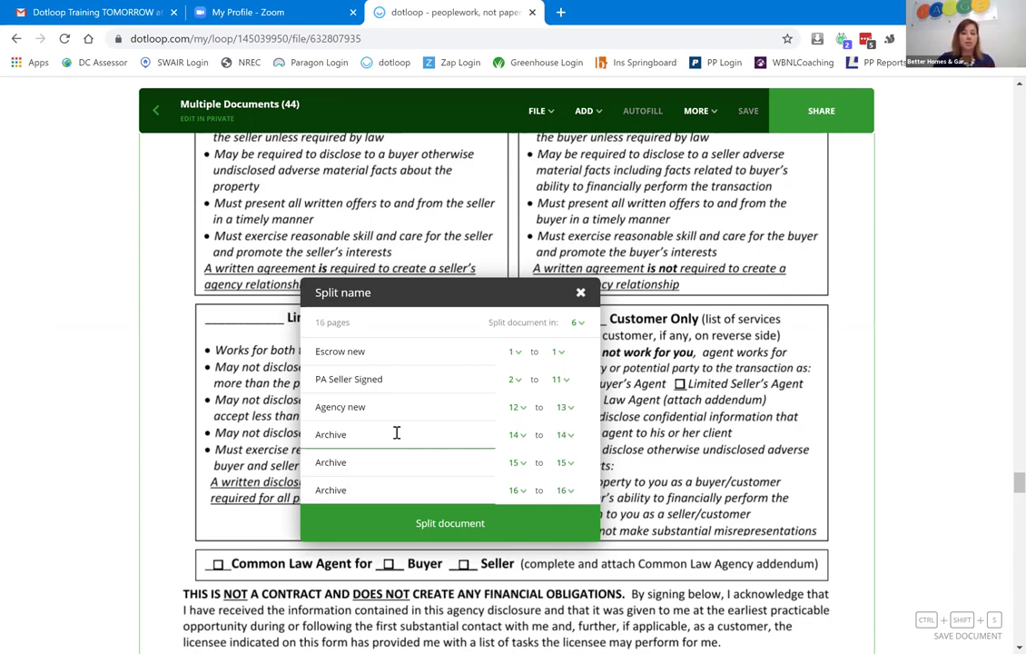
left_click(463, 530)
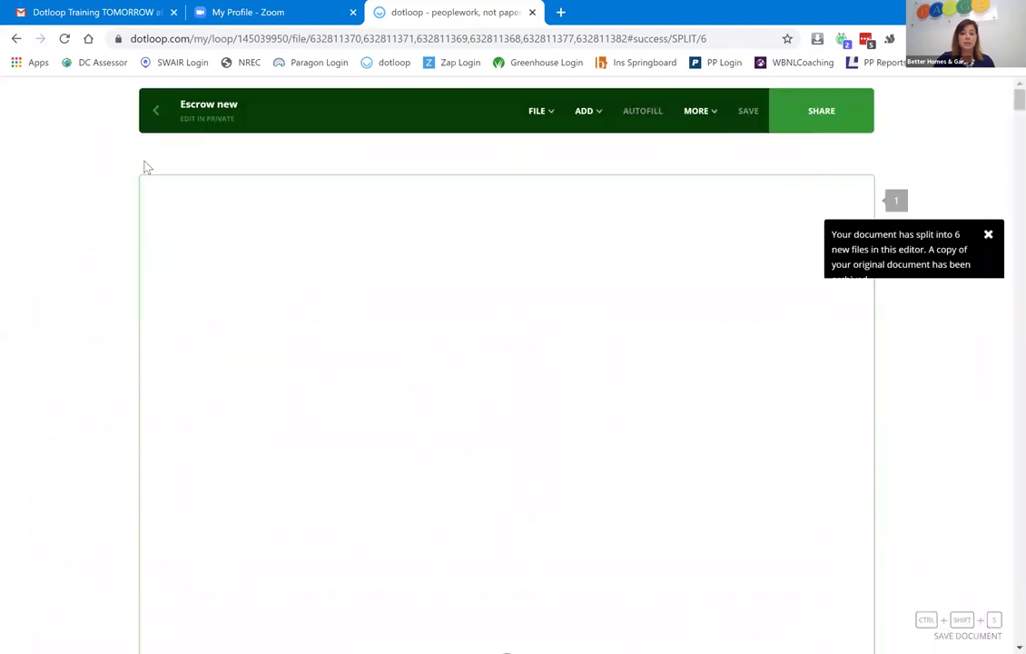
Return from the PDF editor to the loop's document list.
left_click(154, 114)
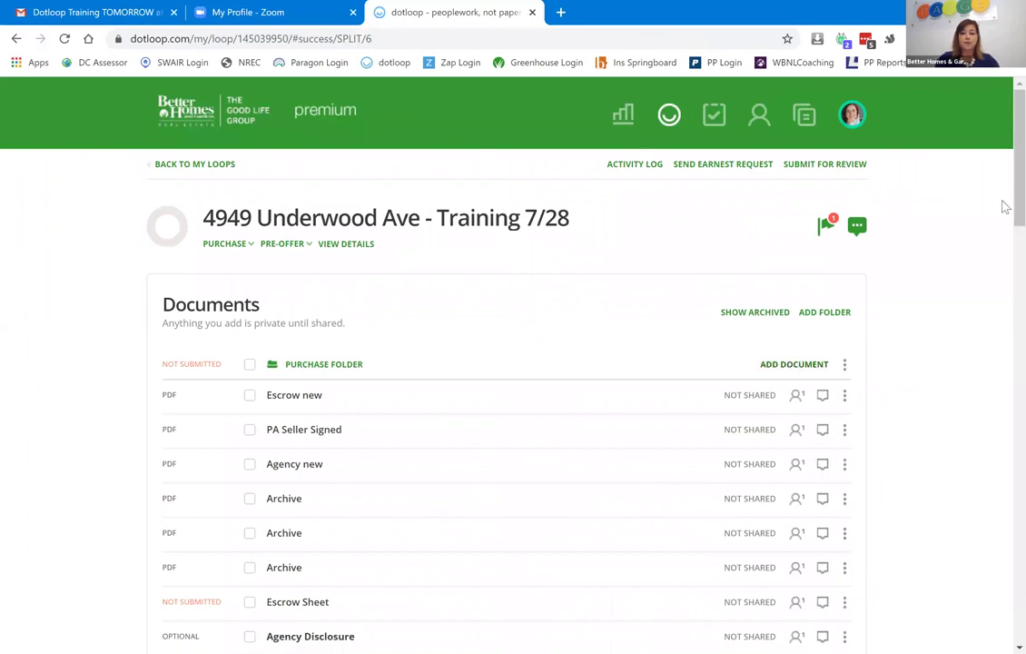
Select the three Archive split files in the Purchase Folder and archive them together.
scroll(1004, 214, "down", 3)
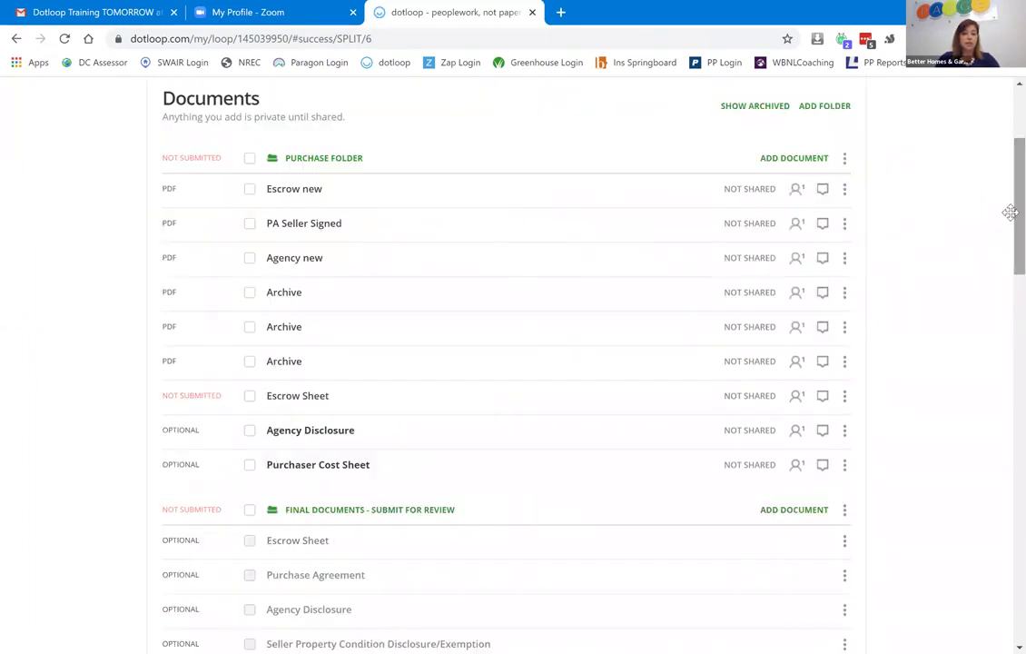
left_click(249, 294)
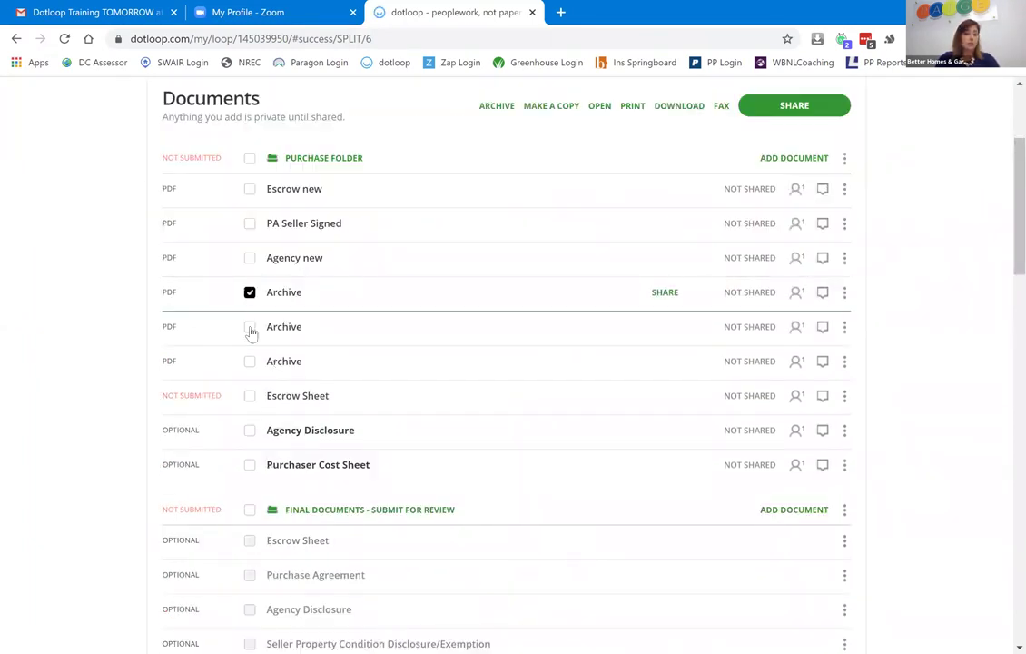
left_click(250, 328)
left_click(249, 362)
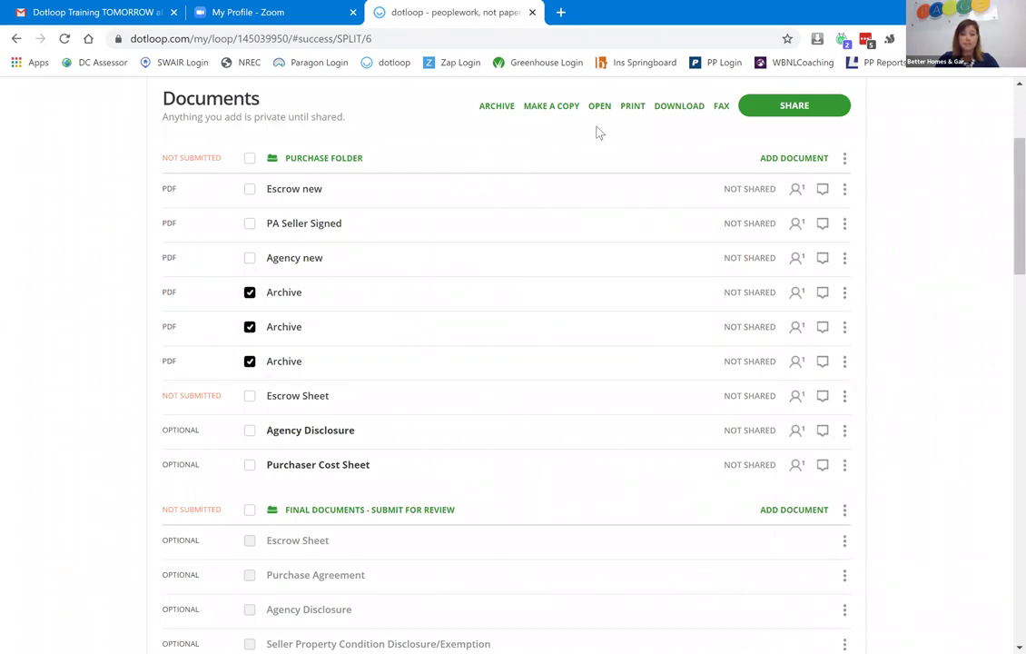
left_click(495, 107)
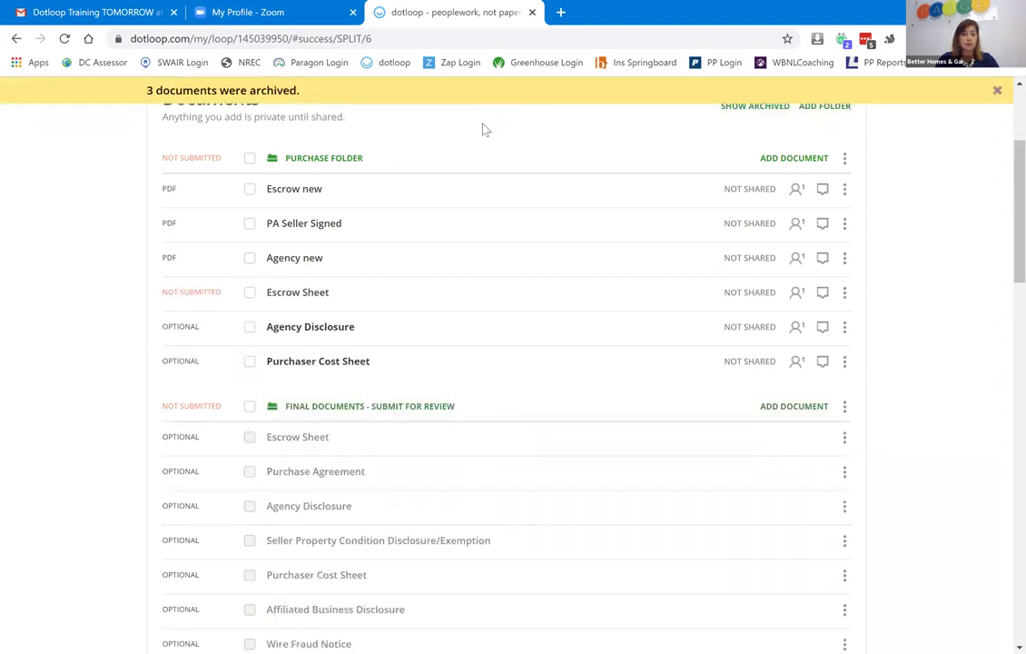
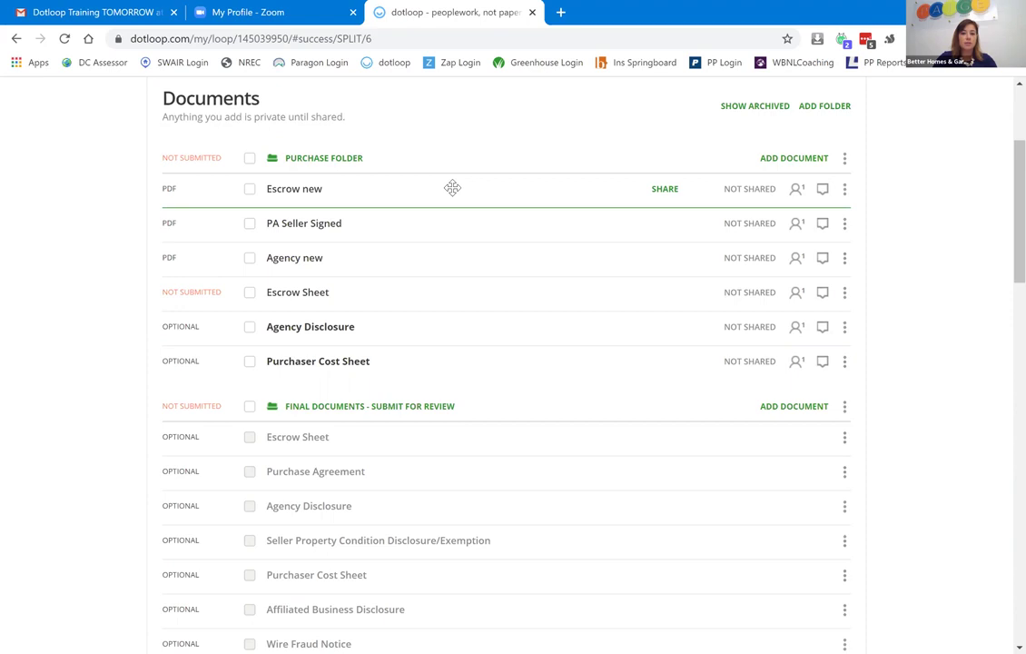
Replace the Escrow Sheet with 'Escrow new' and the Agency Disclosure with 'Agency new'.
left_click_drag(452, 188, 459, 293)
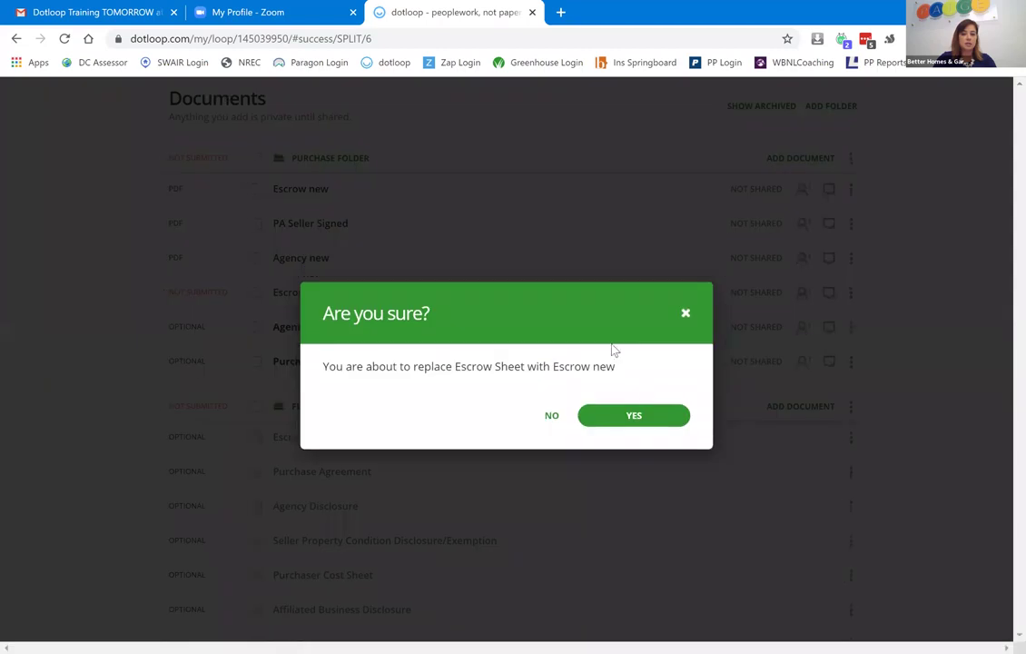
left_click(636, 416)
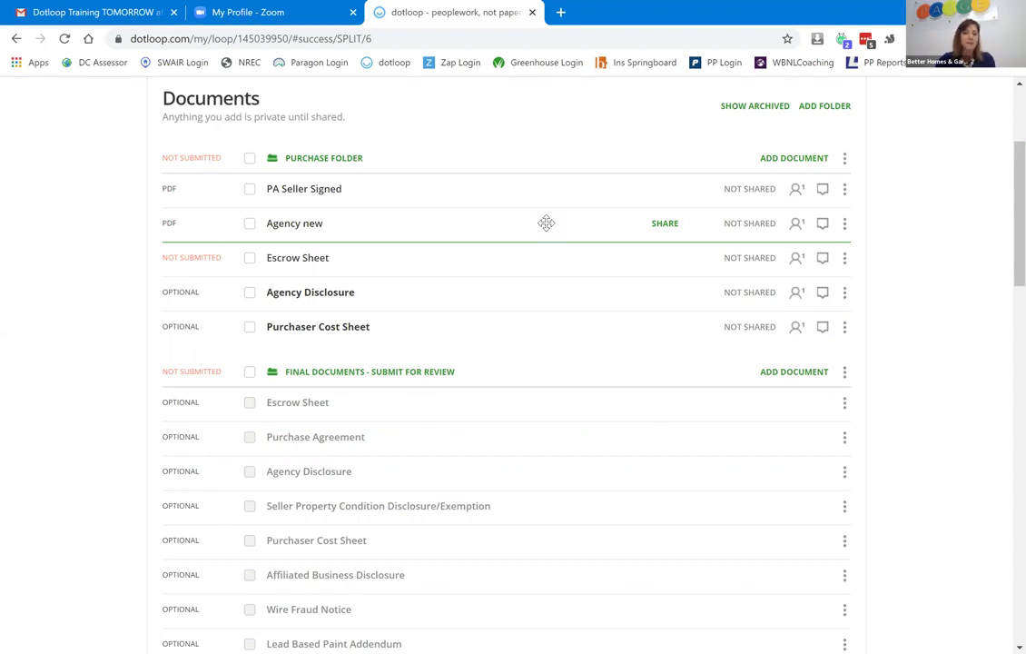
left_click_drag(546, 224, 543, 294)
left_click(620, 421)
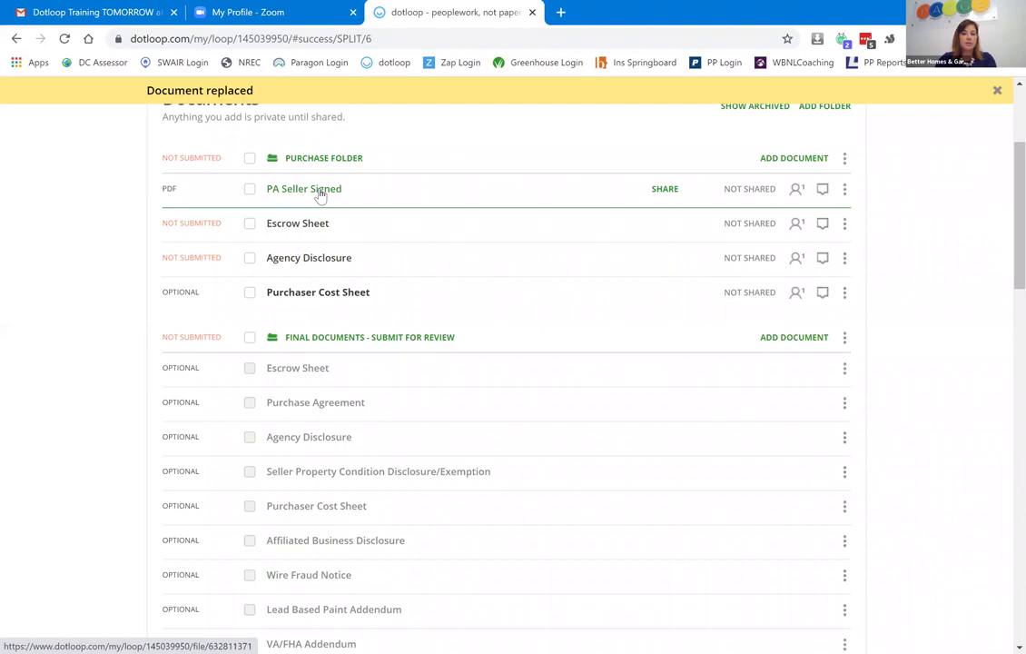
left_click(320, 196)
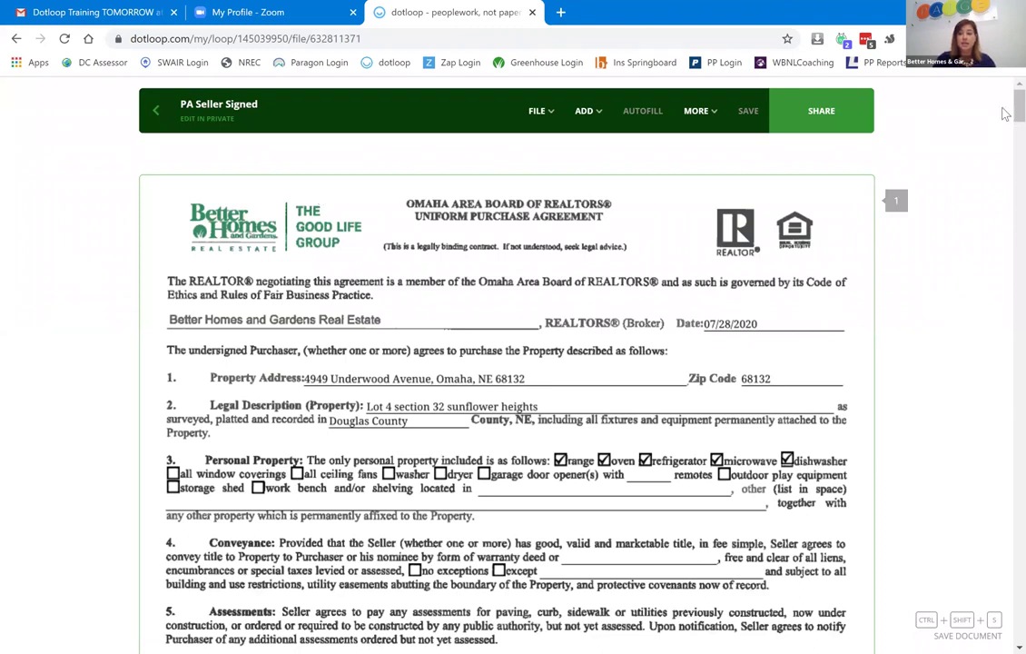
Scroll the PA Seller Signed agreement down to page 9, Seller Acceptance.
scroll(1003, 182, "down", 15)
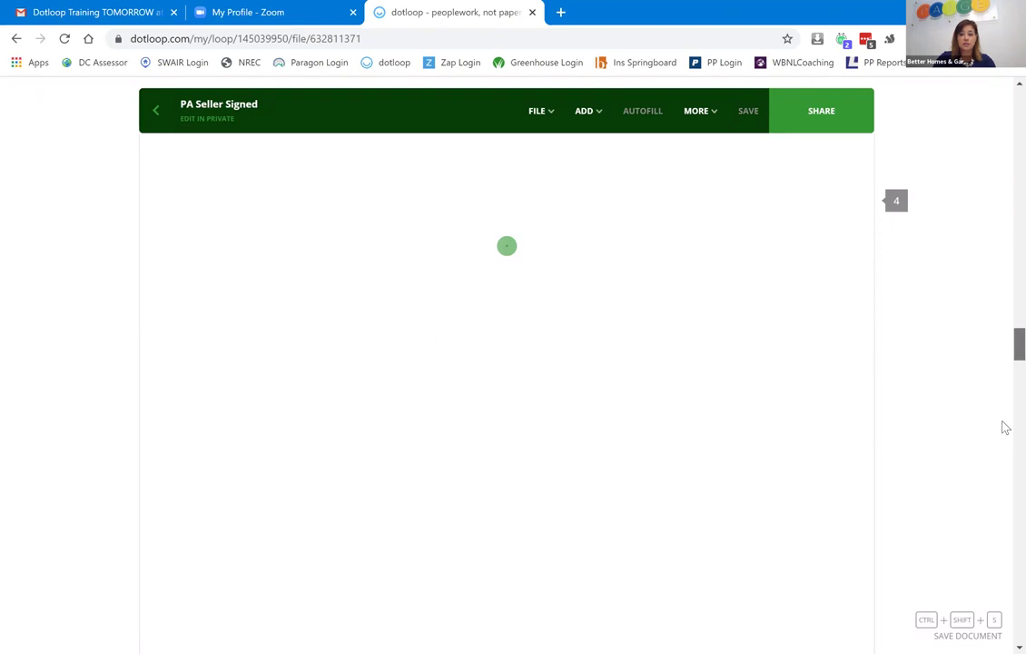
scroll(1003, 427, "down", 10)
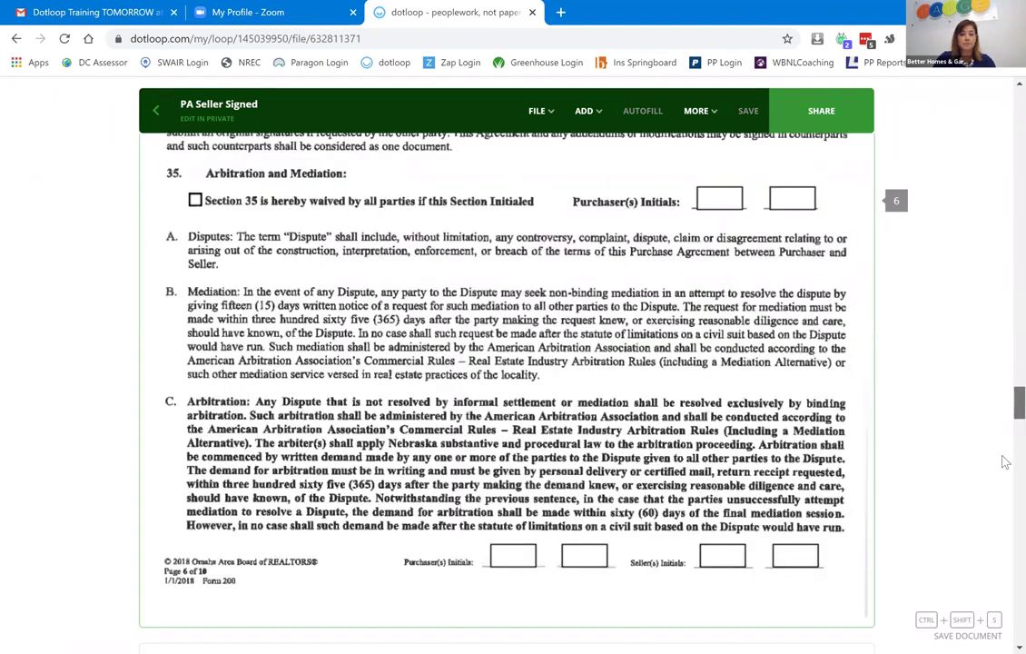
scroll(1003, 463, "down", 10)
scroll(1003, 532, "down", 3)
scroll(1003, 539, "down", 5)
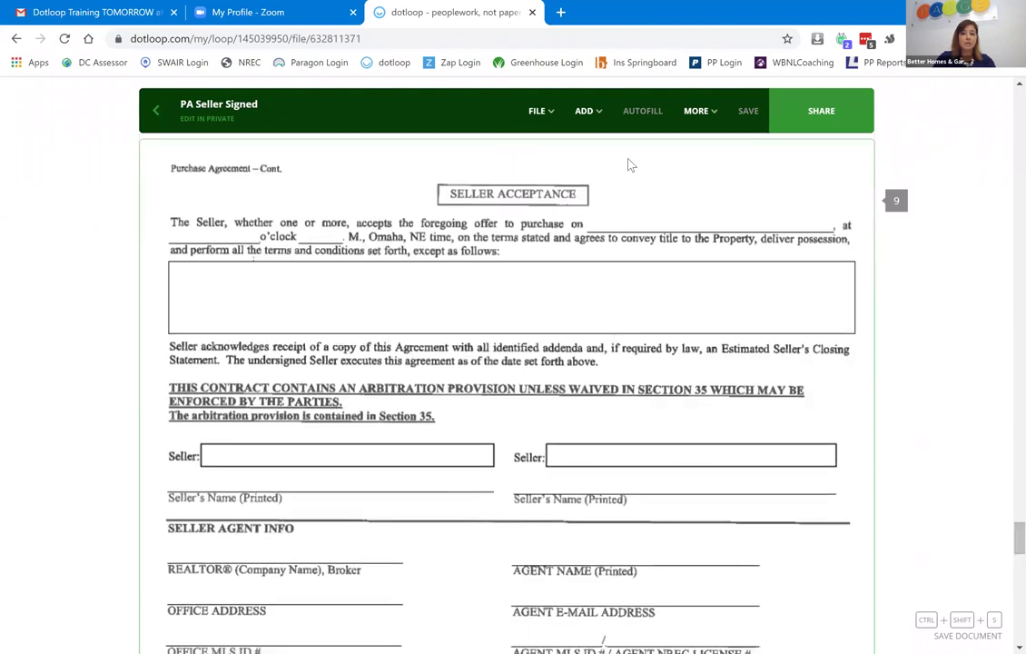
left_click(583, 110)
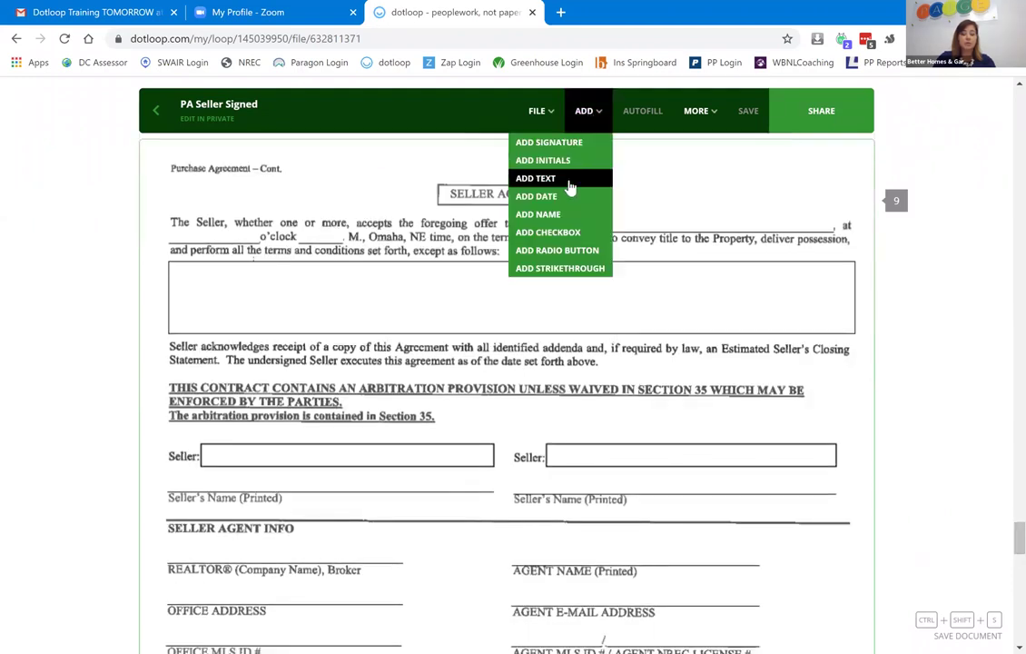
left_click(571, 179)
left_click(209, 282)
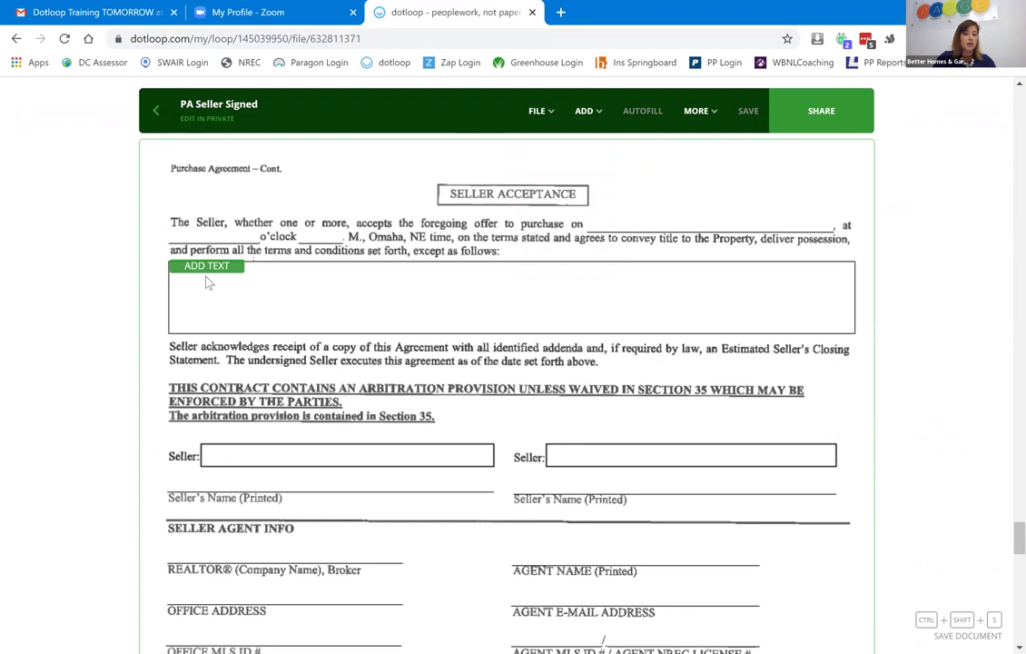
left_click(205, 266)
left_click_drag(235, 266, 848, 333)
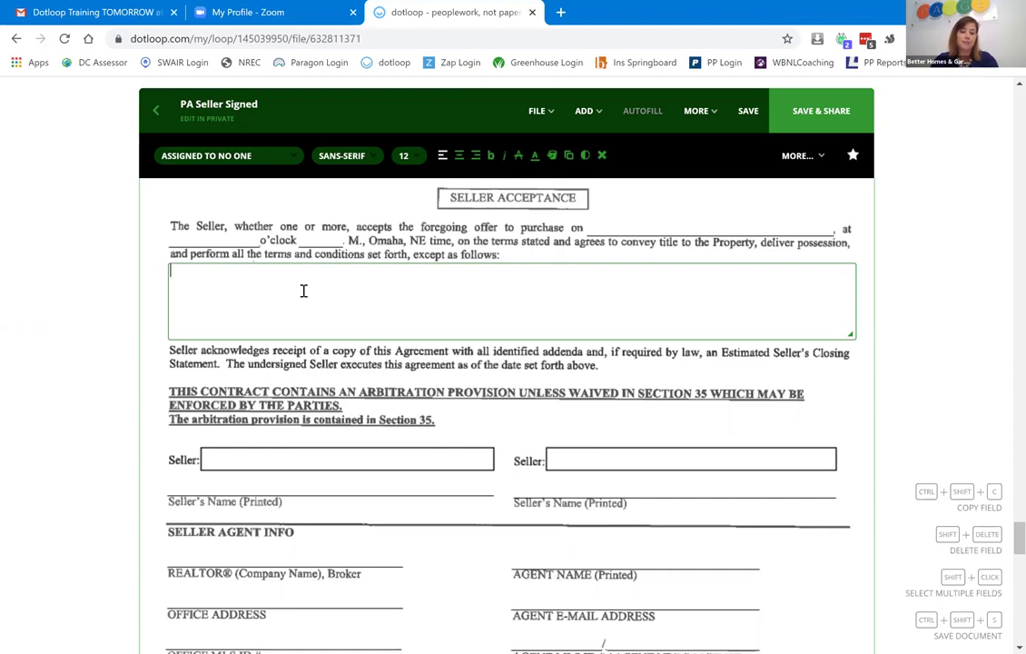
type("hase price to be")
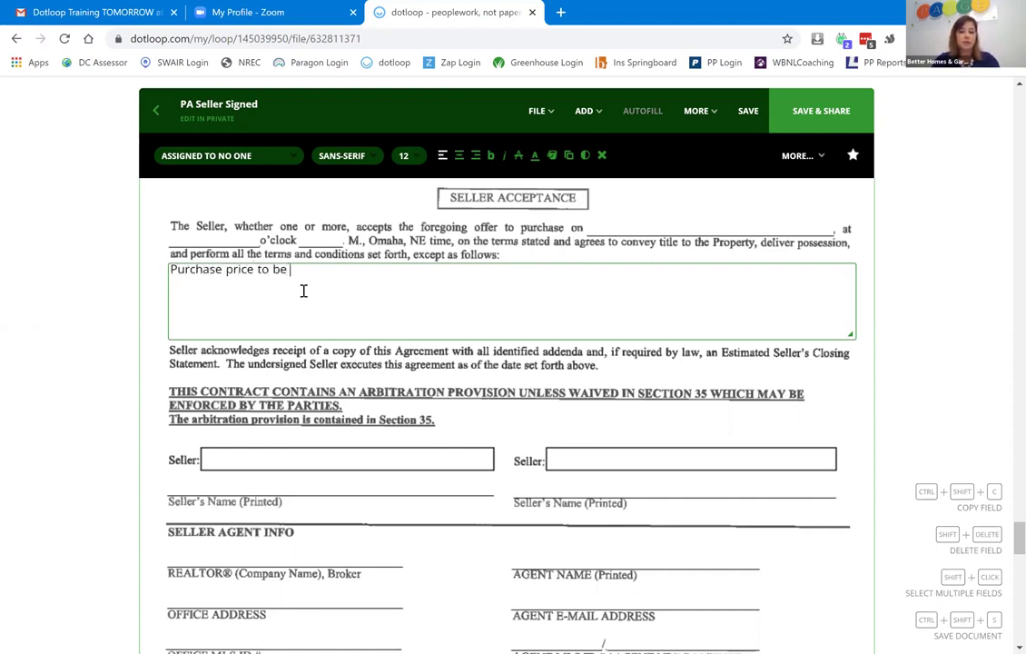
type(" $300,000")
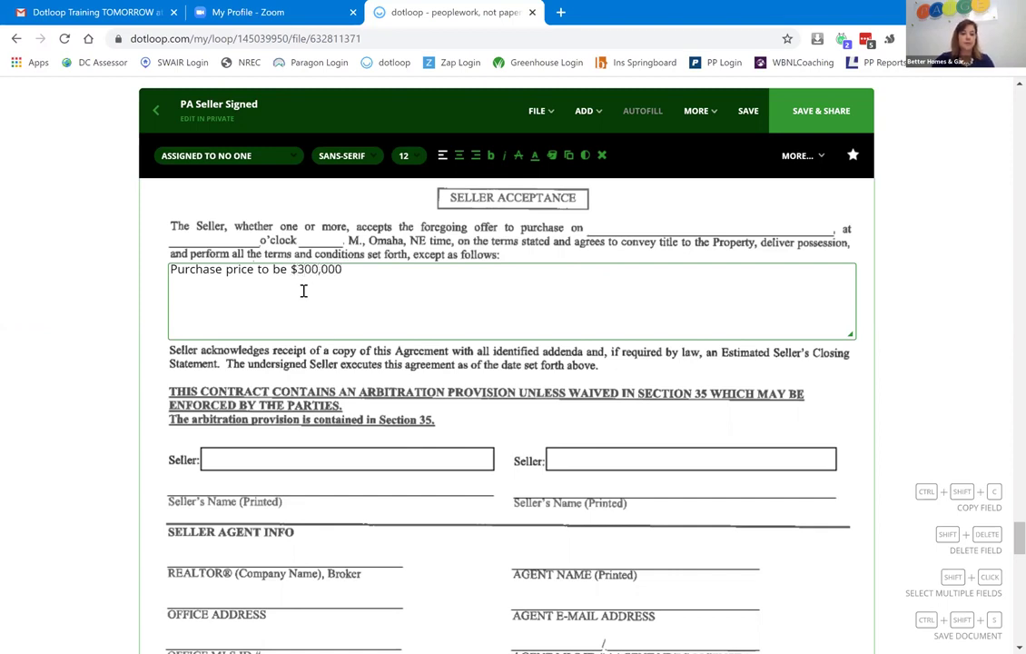
left_click(585, 112)
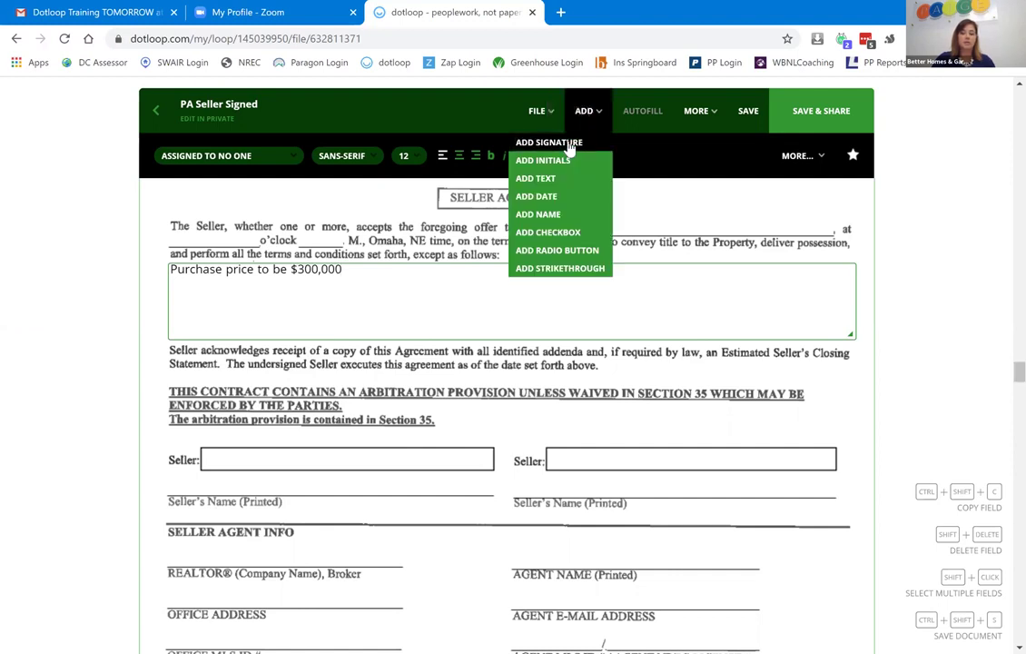
left_click(585, 111)
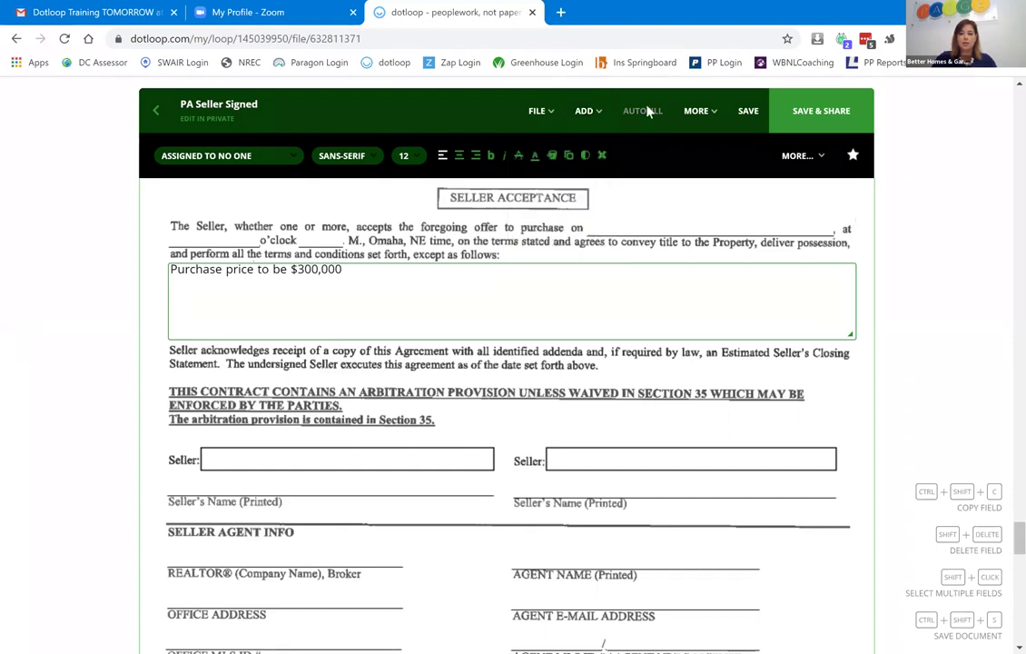
left_click(586, 111)
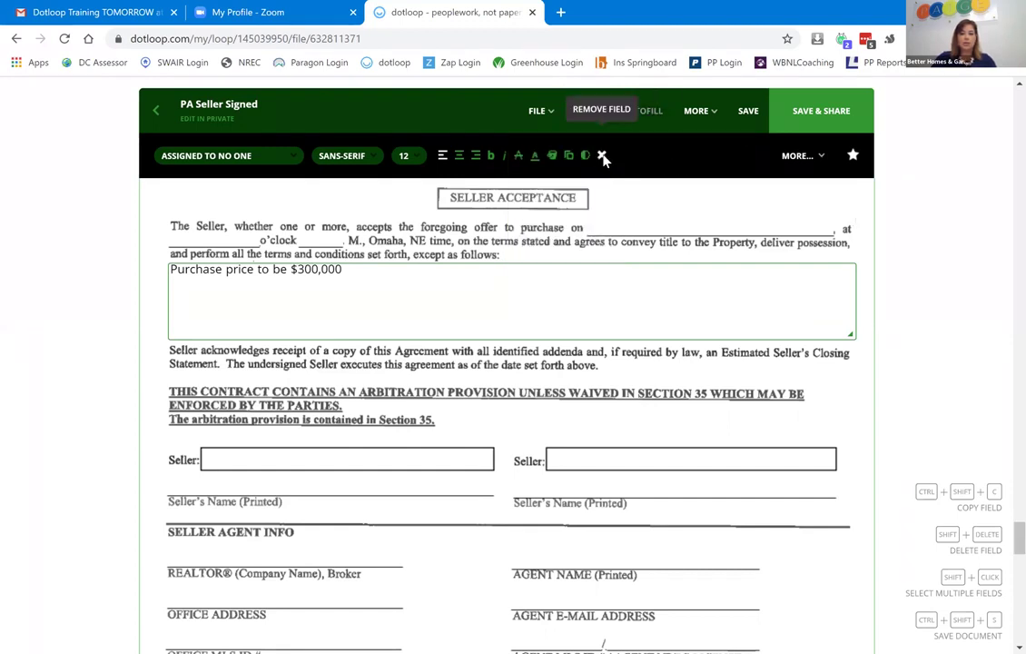
left_click(602, 155)
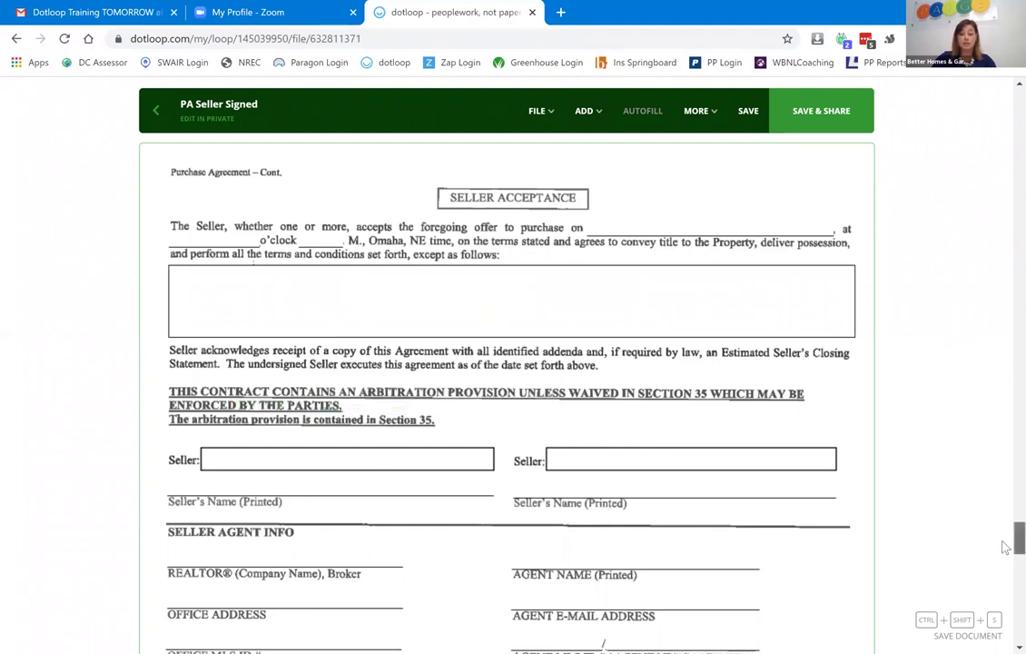
scroll(1005, 546, "down", 6)
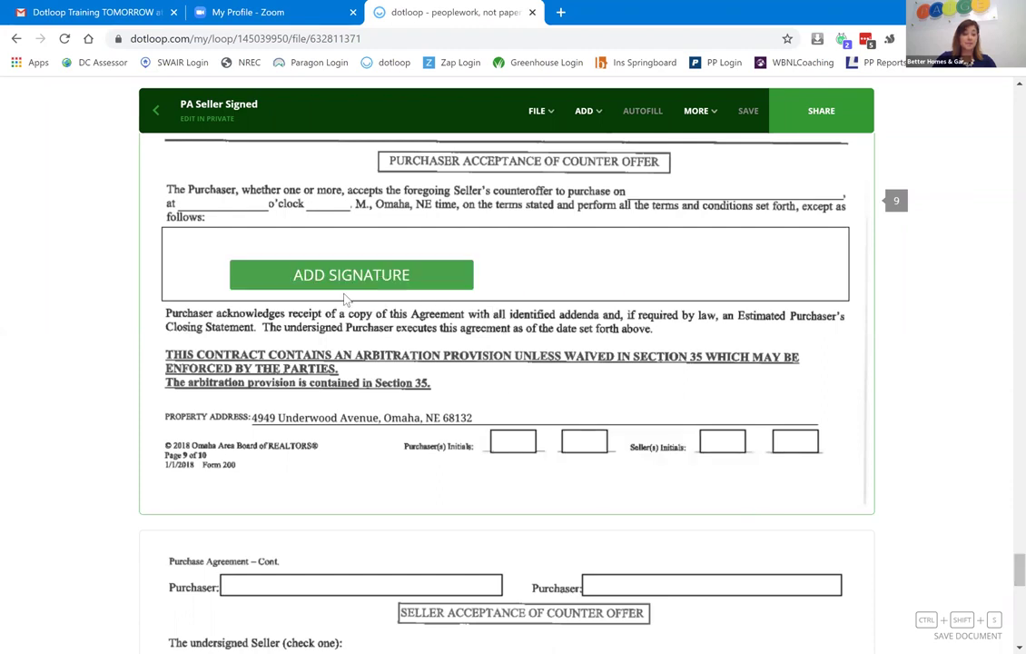
Fill the purchaser acceptance box with a text field reading 'Purch price to be $300,000'.
left_click(345, 298)
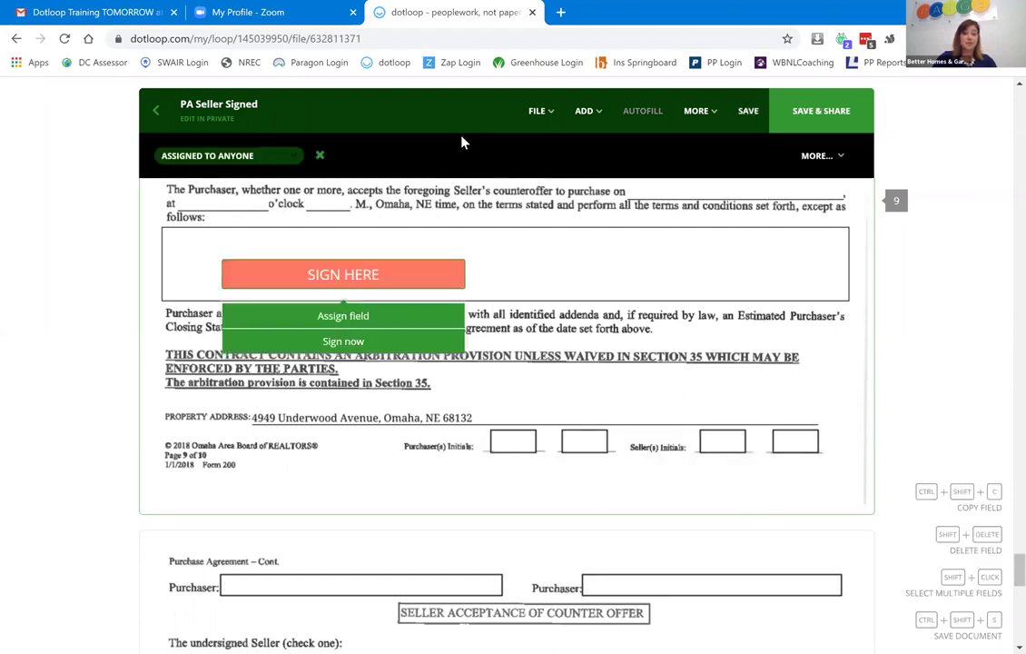
left_click(321, 158)
left_click(584, 111)
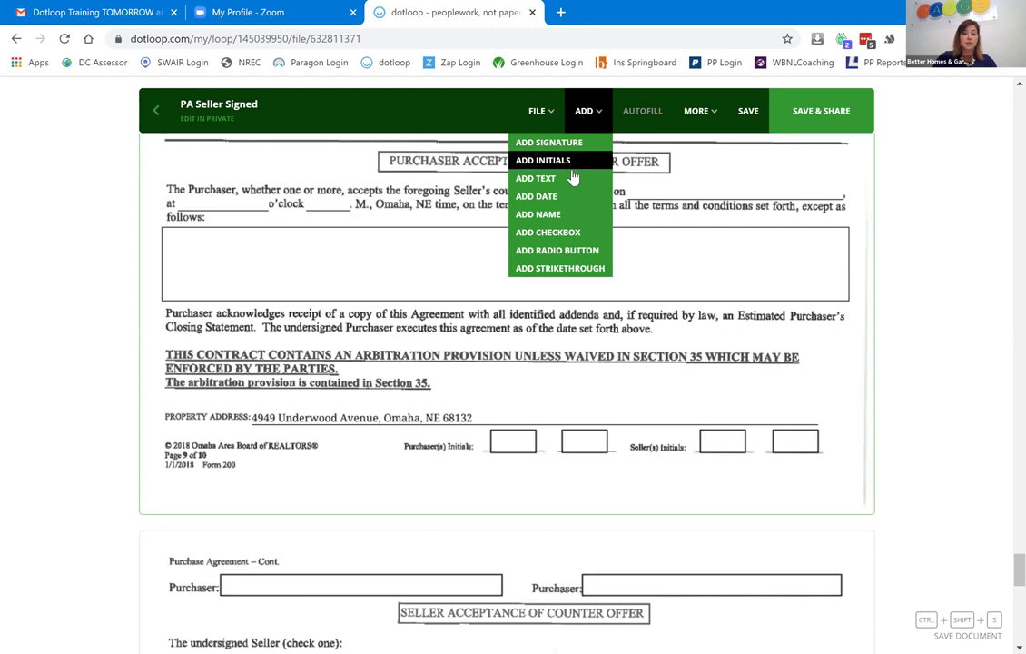
left_click(541, 178)
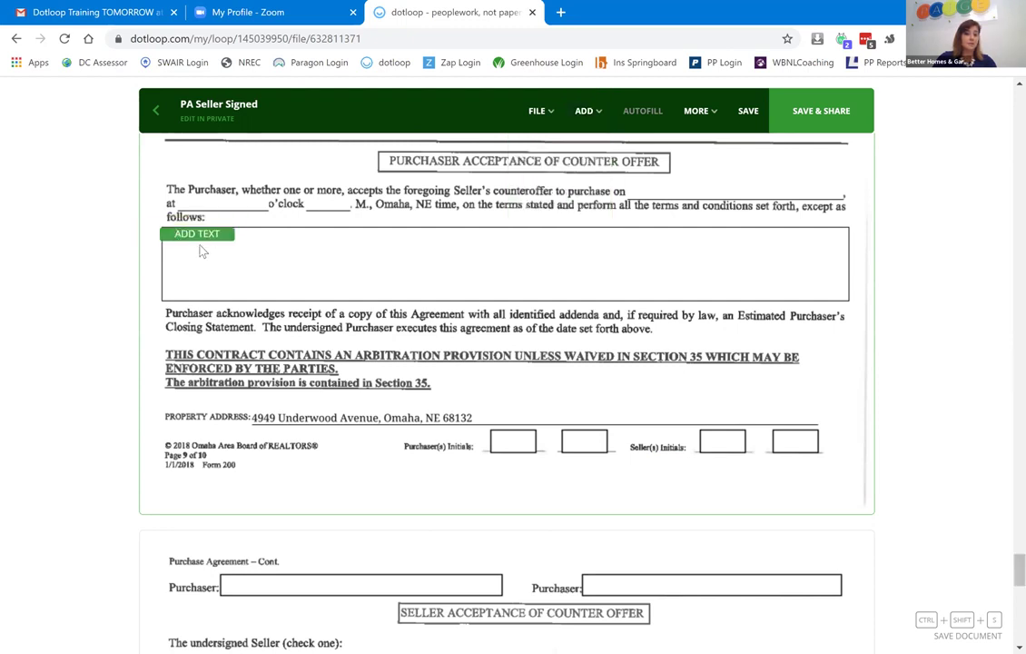
left_click(230, 236)
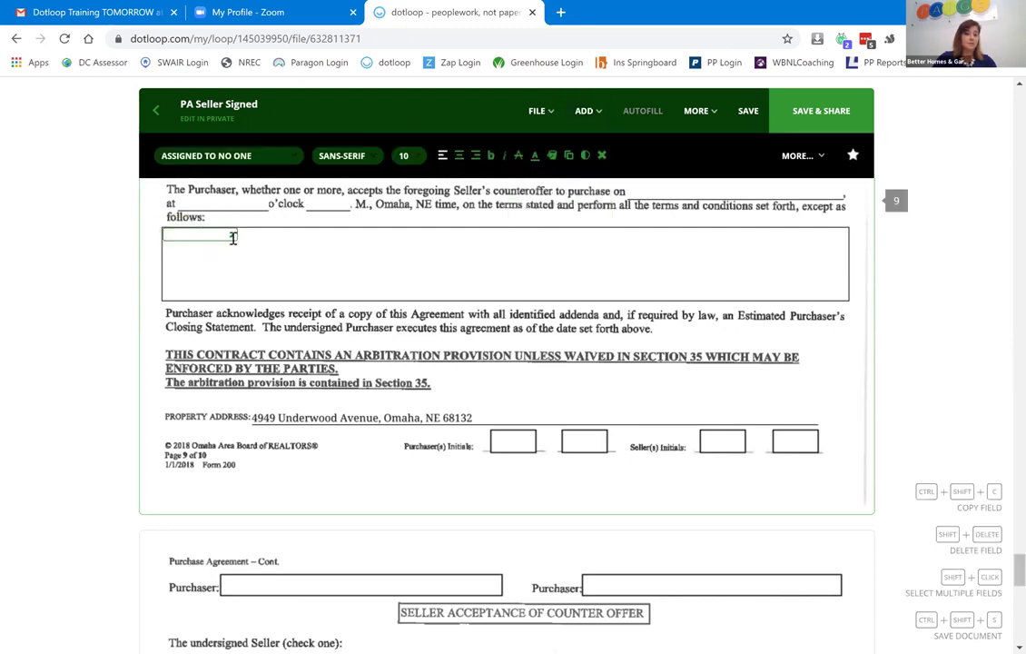
left_click_drag(230, 236, 848, 301)
type("Purch pric")
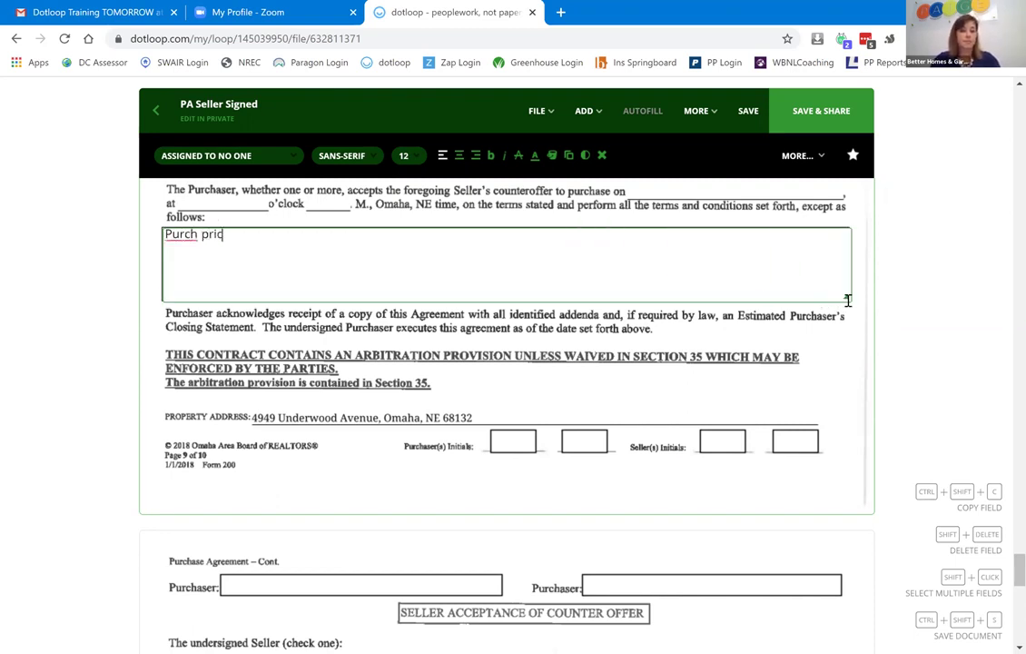
type("e to be $300,000")
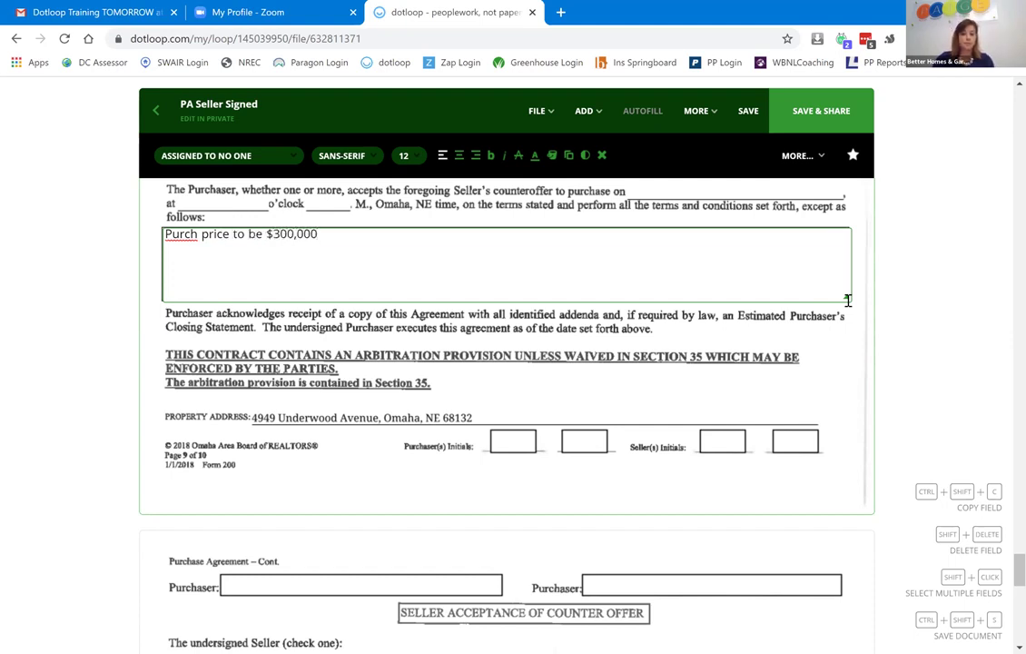
Add a text field on the time blank and an offer date field set to 07/28/2020.
left_click(582, 111)
left_click(550, 114)
left_click(588, 113)
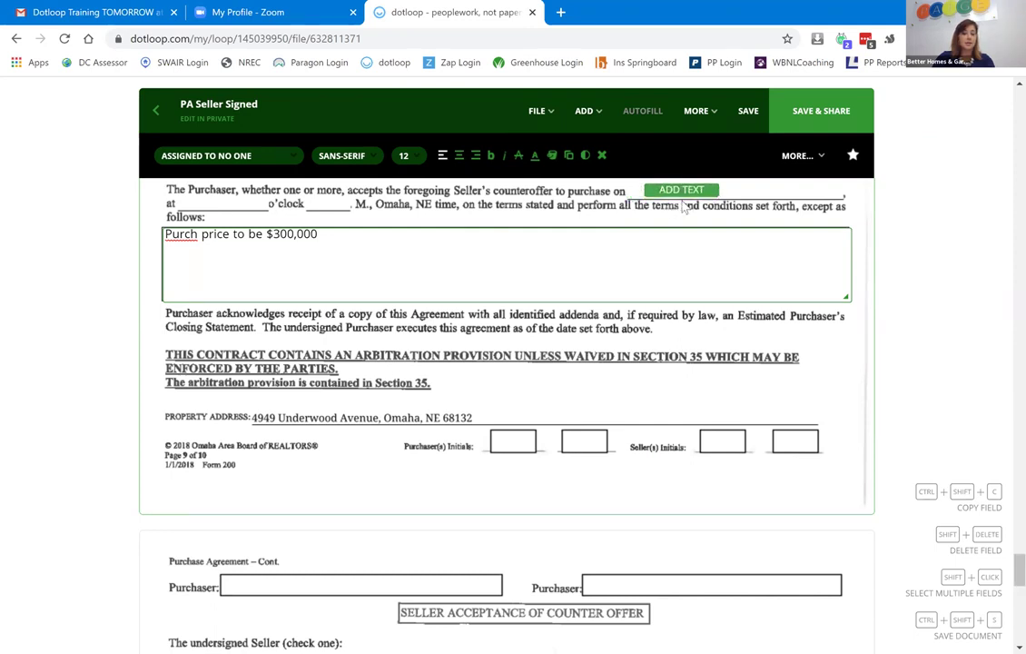
left_click(227, 218)
left_click(586, 111)
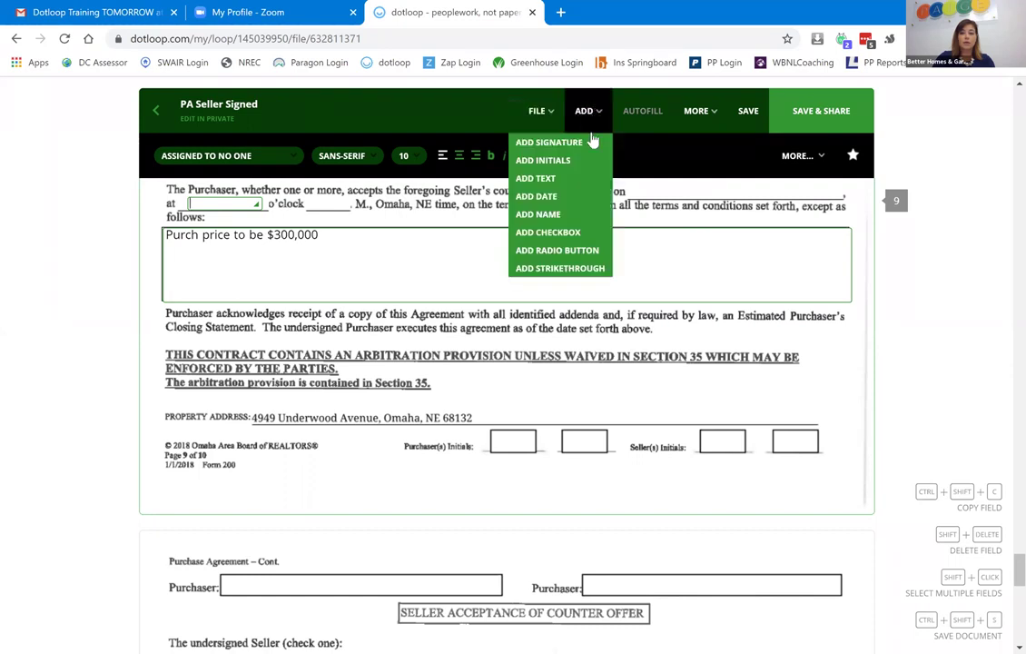
left_click(585, 196)
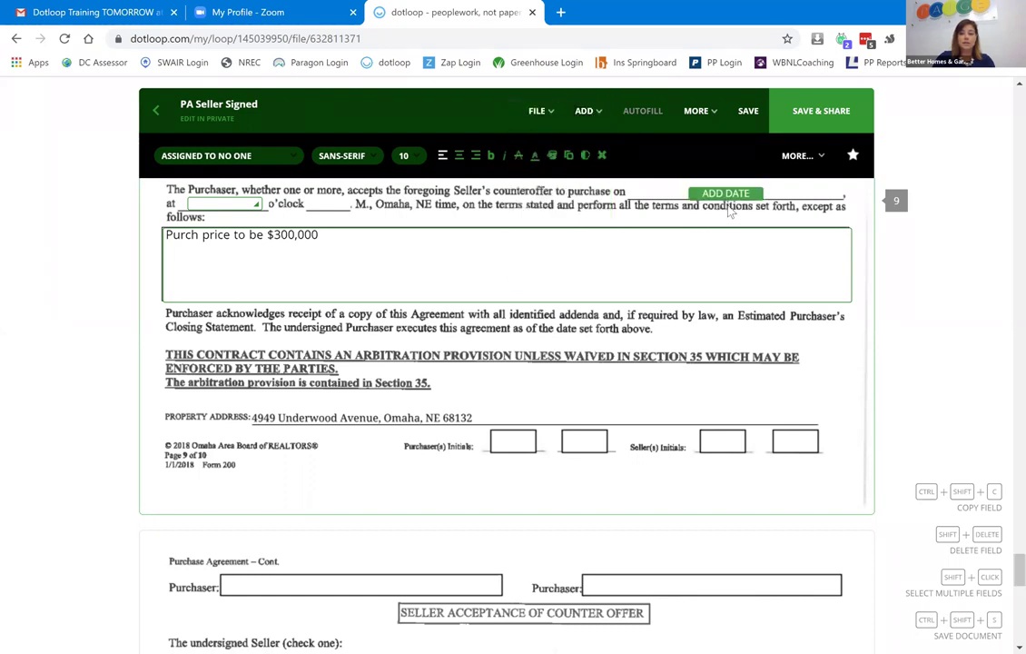
left_click(729, 210)
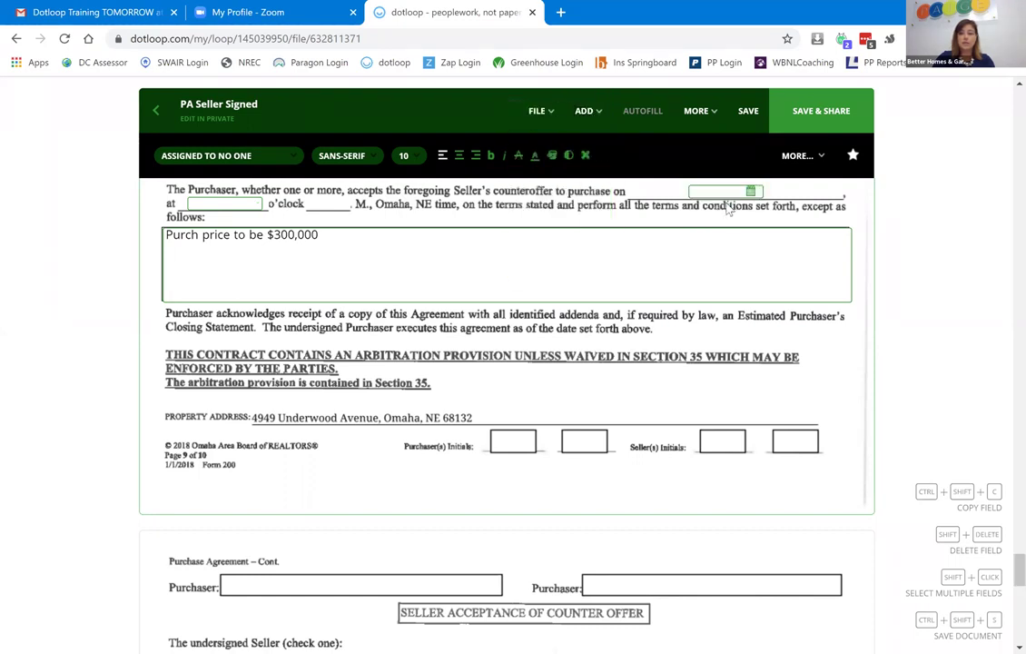
left_click(742, 334)
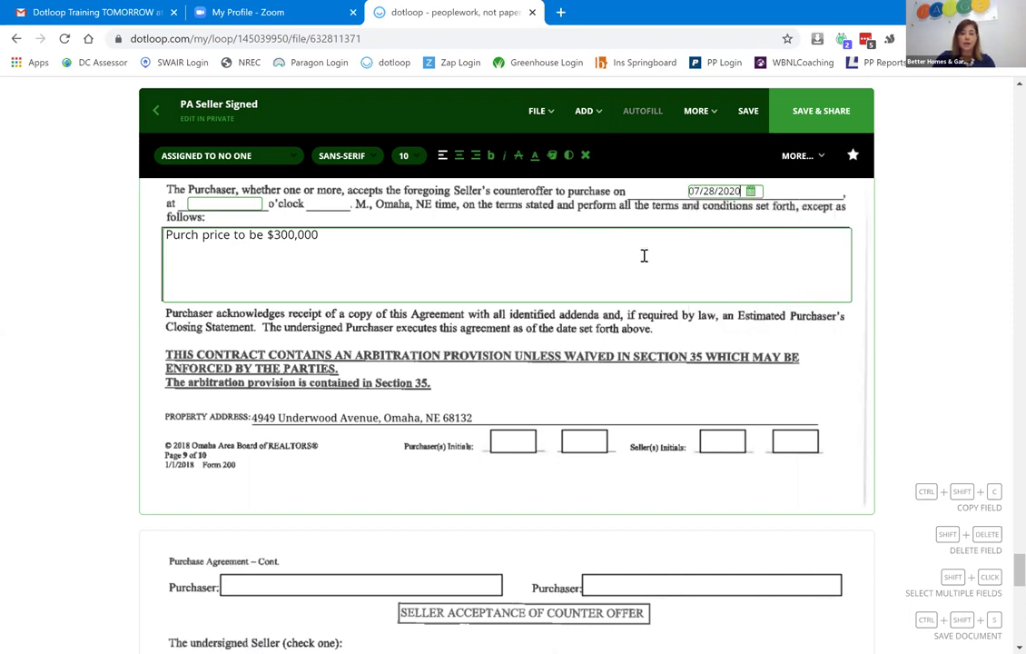
Place an initials field in the first Purchaser's Initials box and assign it to the buyer.
left_click(585, 114)
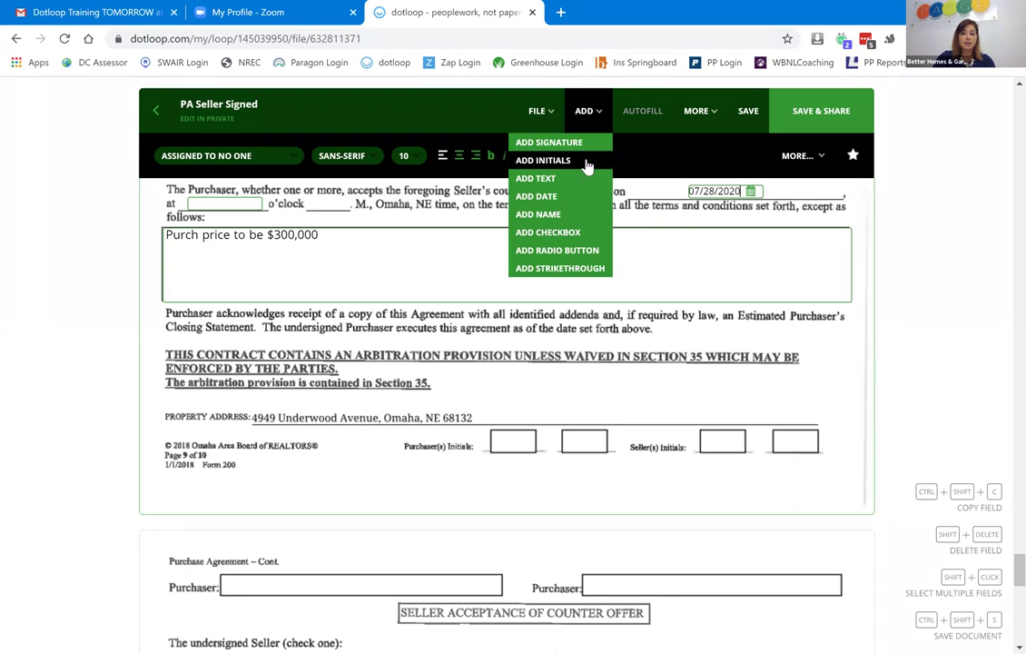
left_click(588, 163)
left_click(510, 451)
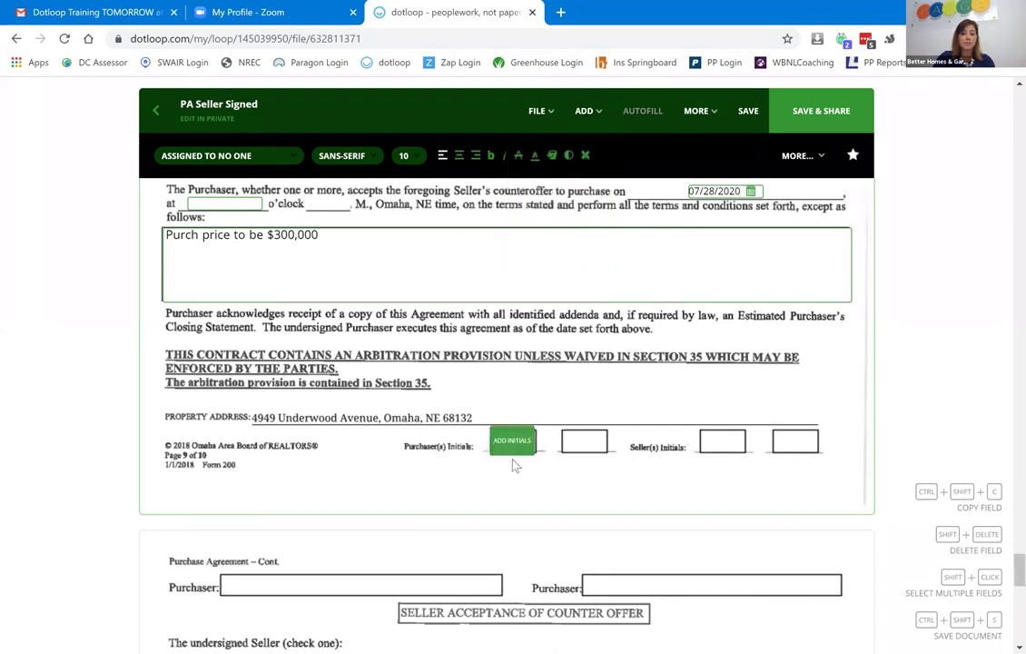
left_click(512, 458)
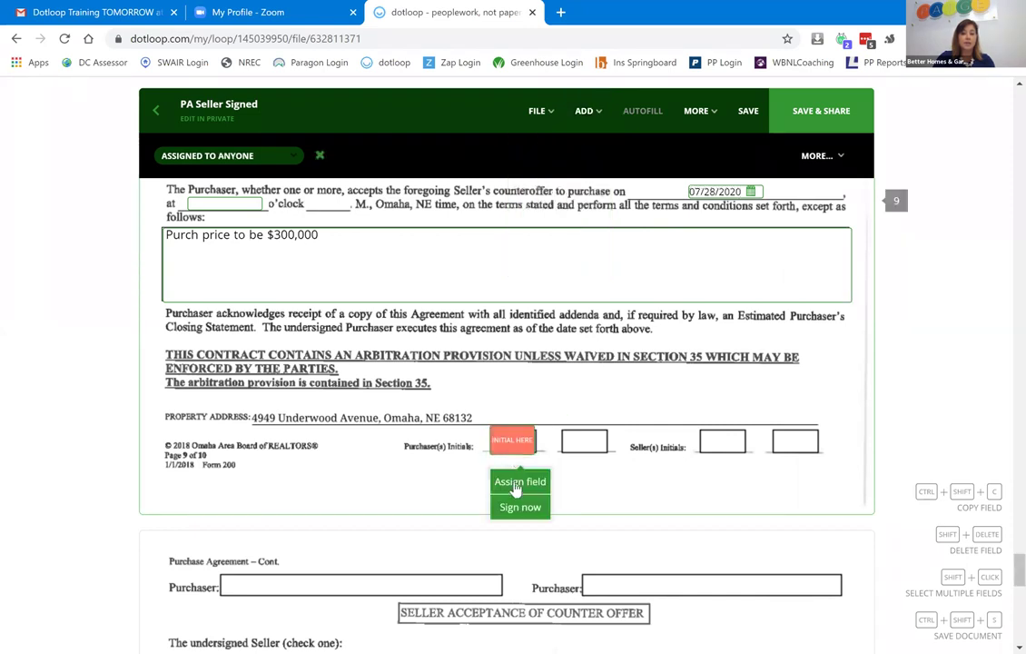
left_click(517, 485)
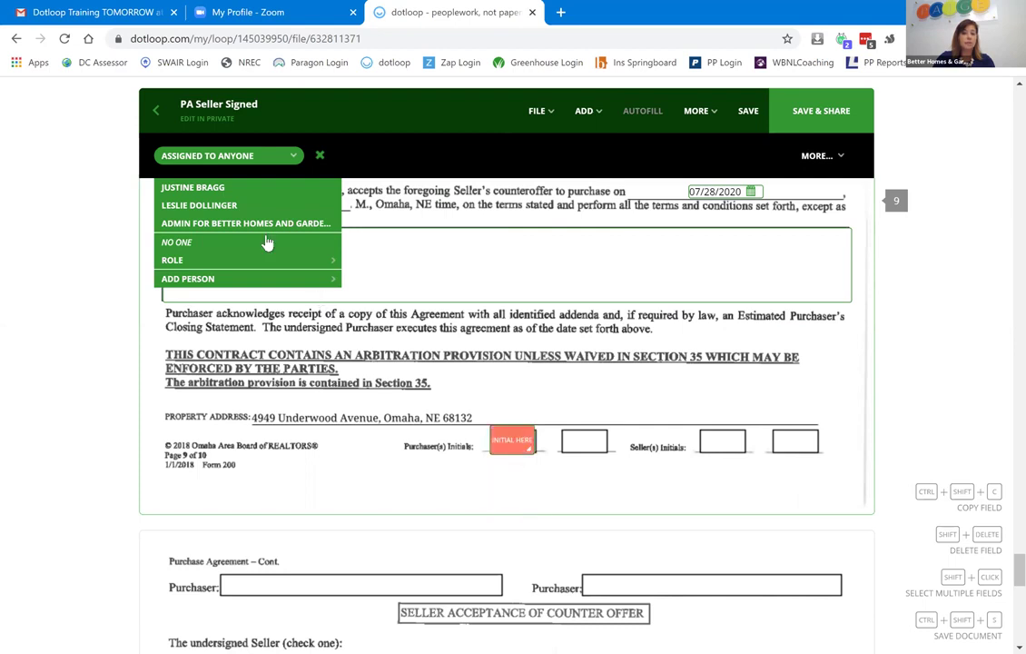
left_click(217, 196)
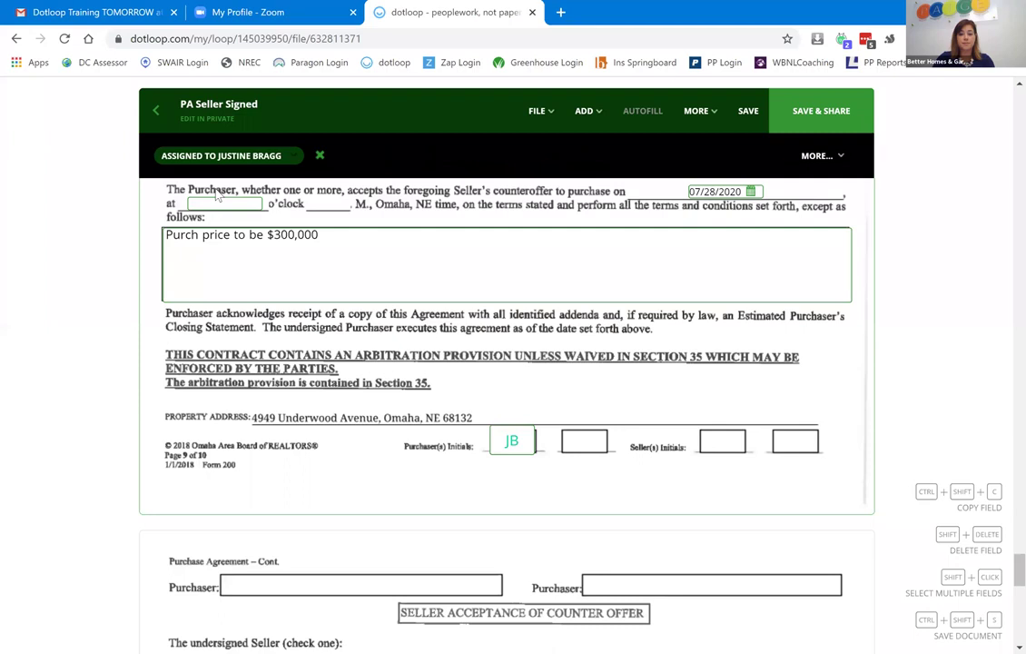
mouse_move(512, 443)
left_mouse_down()
mouse_move(523, 442)
mouse_move(514, 444)
left_mouse_up()
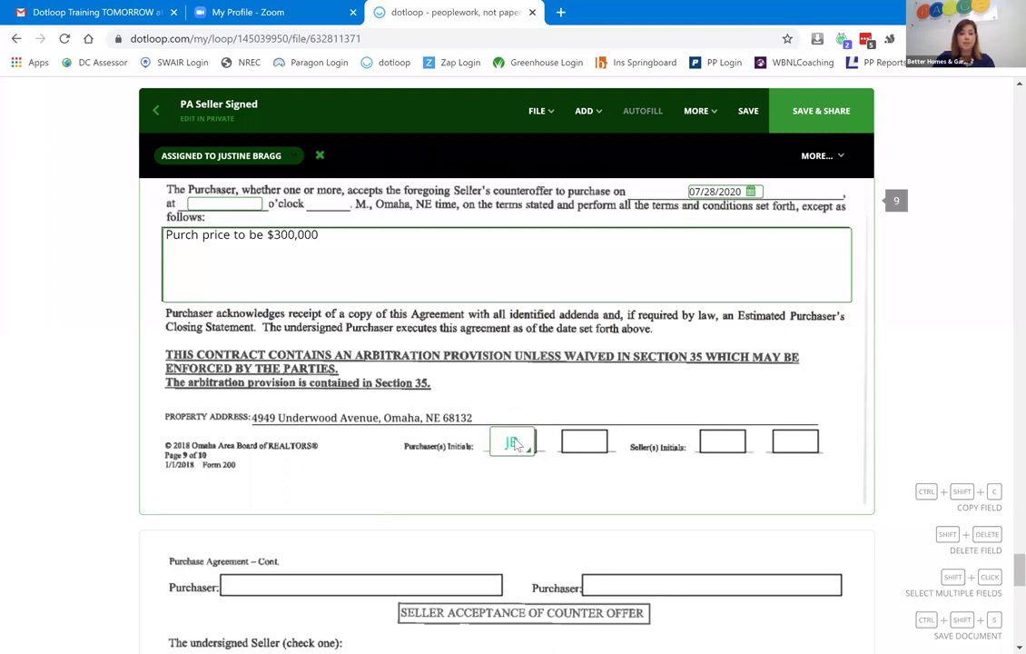
Place a second initials field in the other Purchaser's Initials box, assigned to the other participant.
left_click(585, 110)
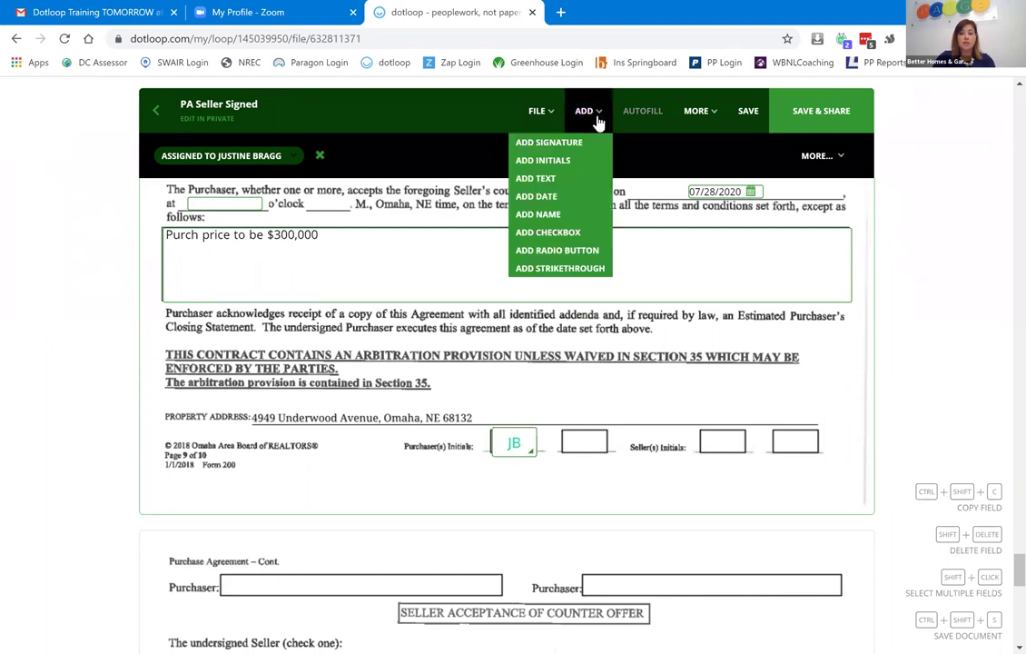
left_click(572, 163)
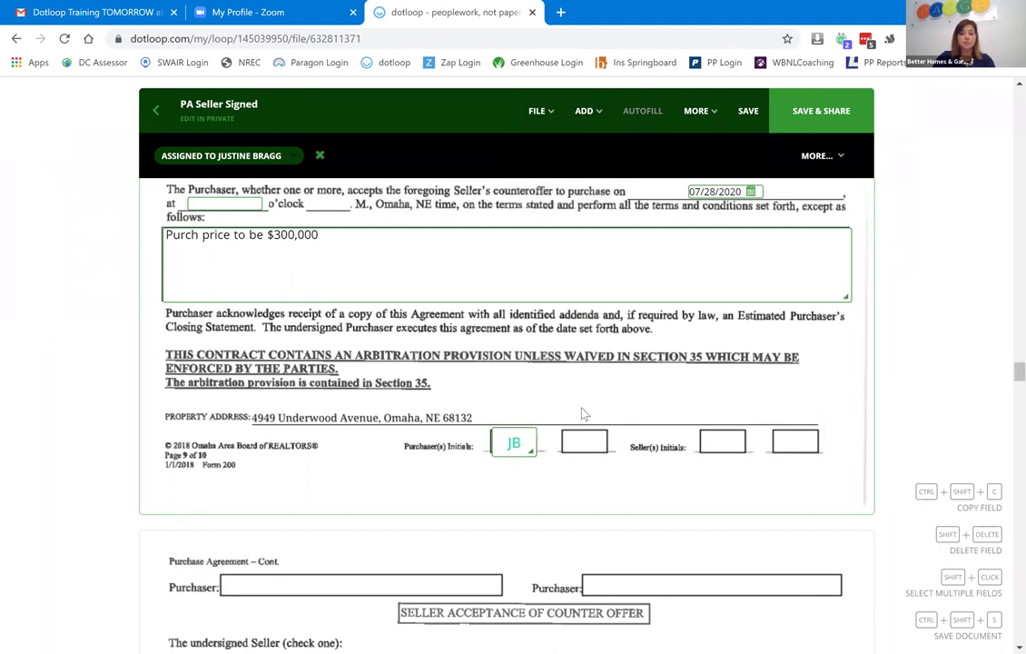
left_click(586, 466)
left_click(591, 483)
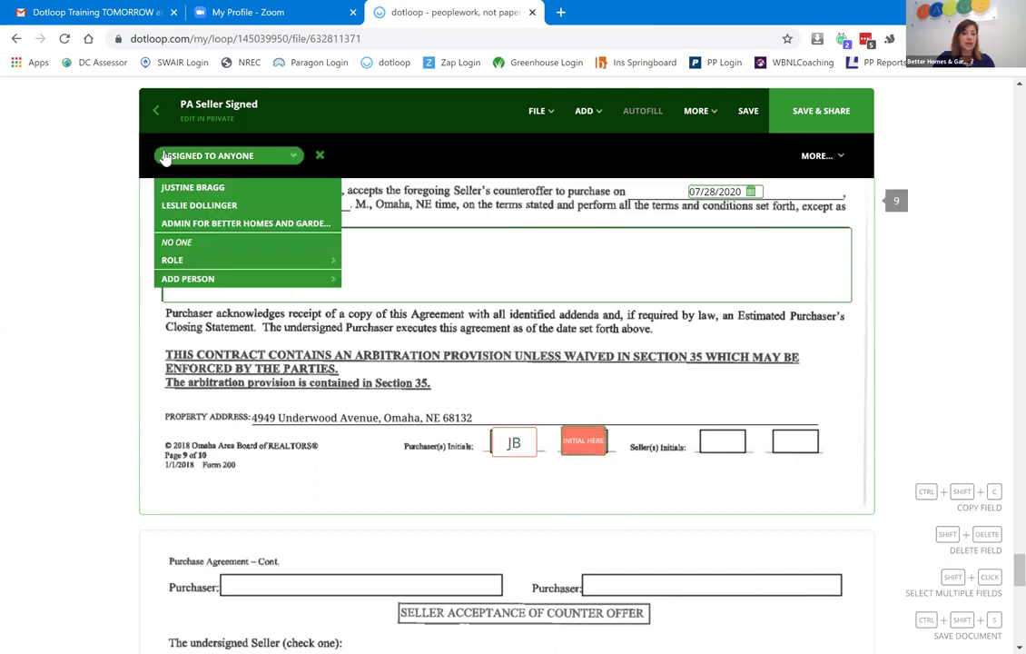
left_click(216, 212)
left_click(578, 461)
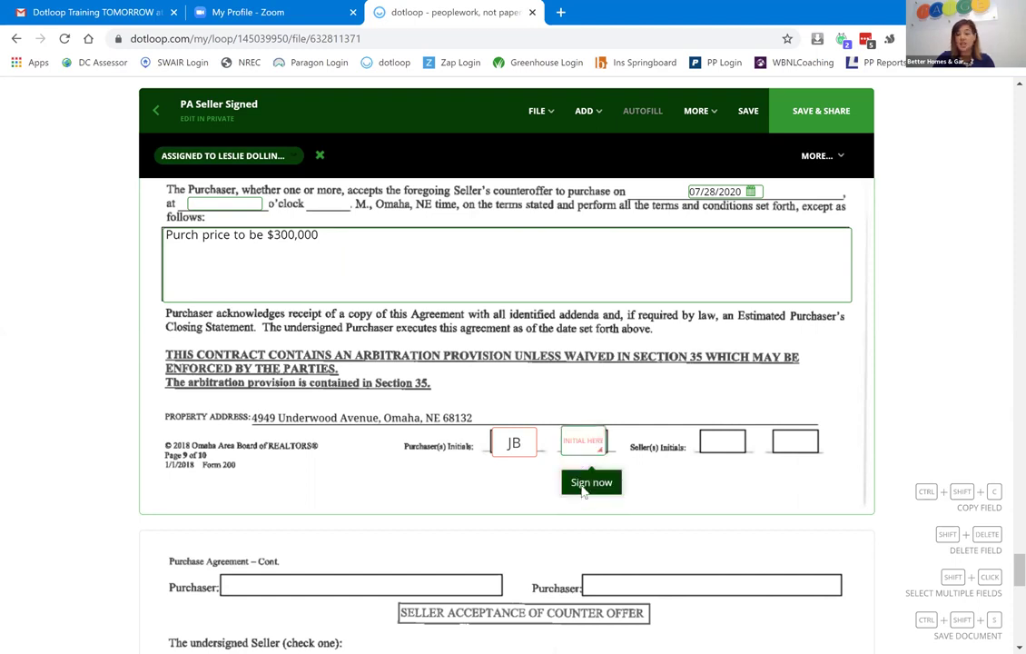
left_click(588, 482)
left_click(682, 230)
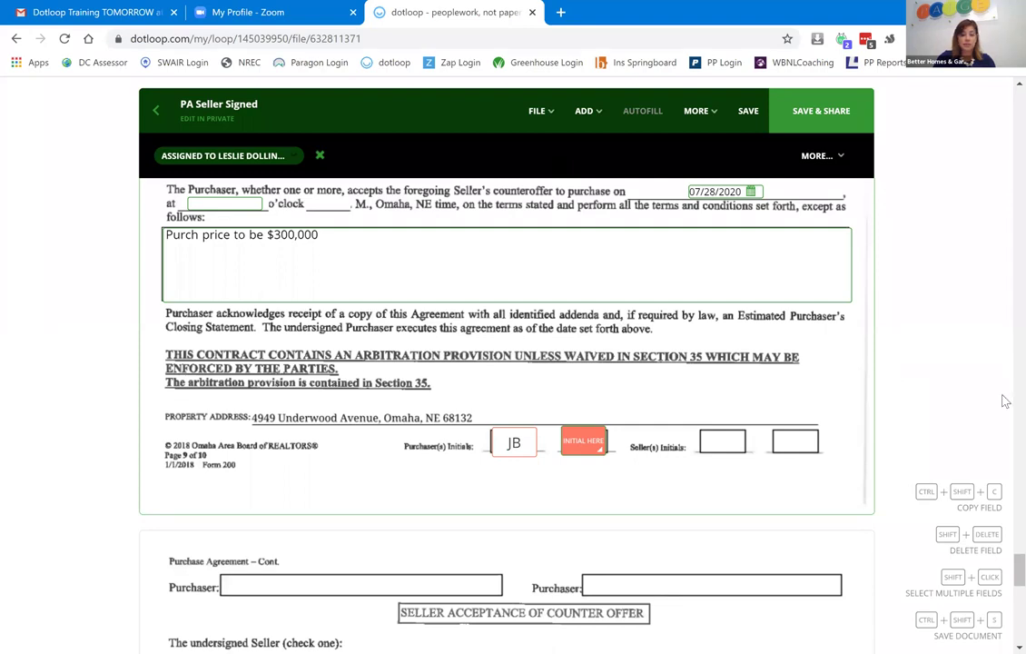
Add a signature field on the page 10 Purchaser line and assign it to the buyer.
left_click(544, 125)
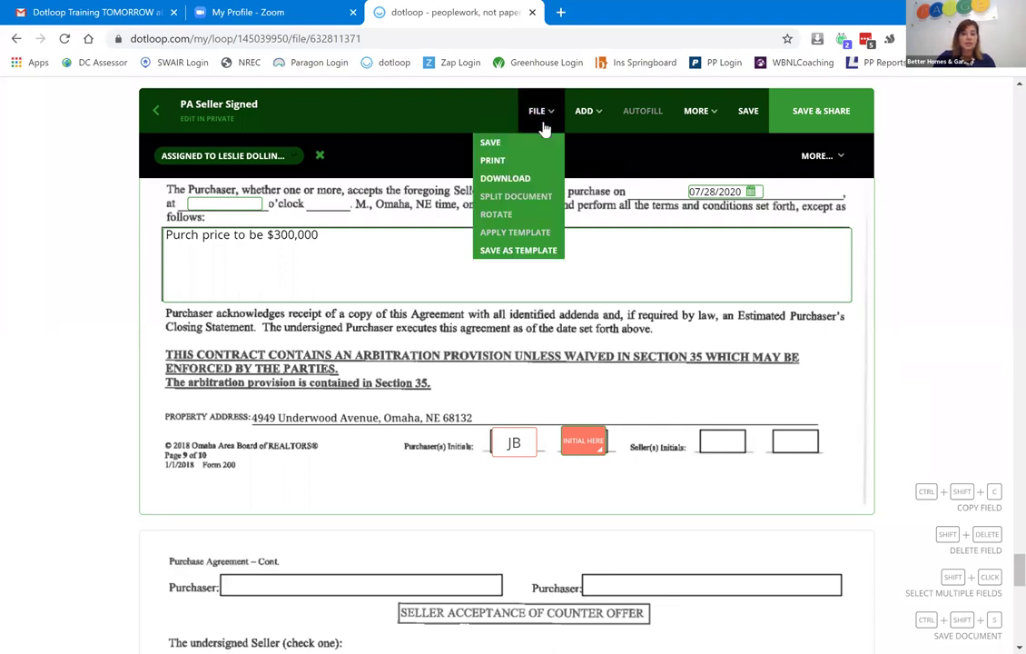
left_click(597, 116)
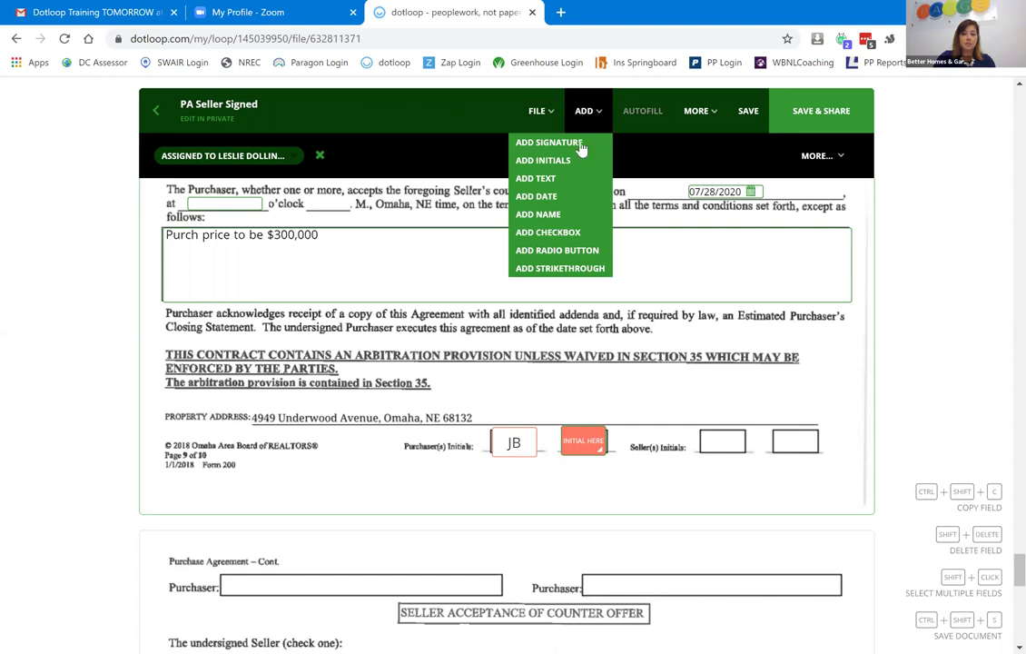
left_click(582, 145)
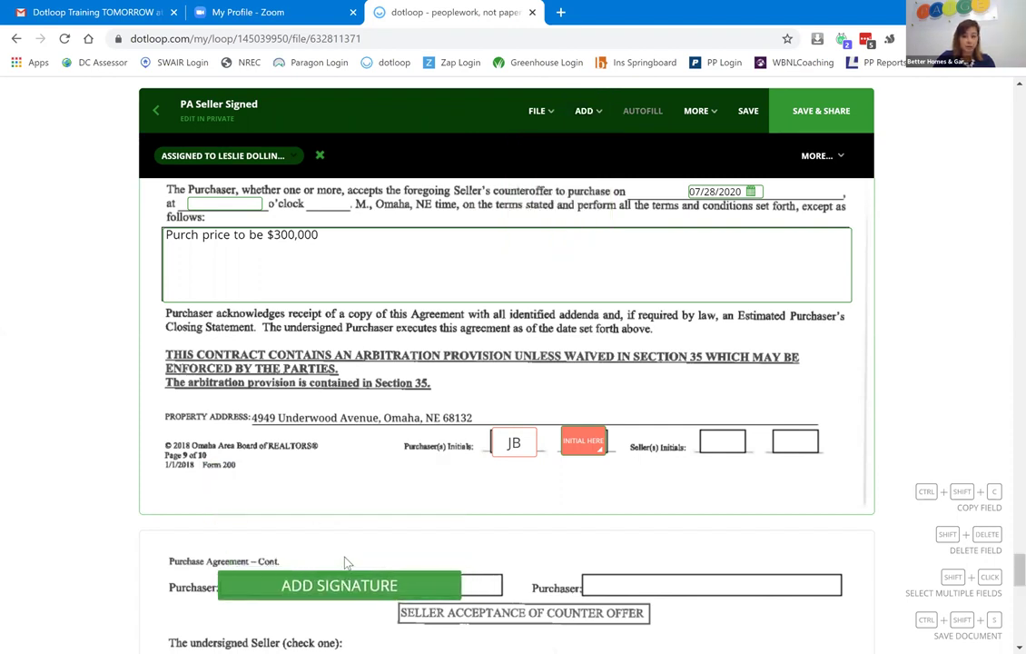
left_click(345, 563)
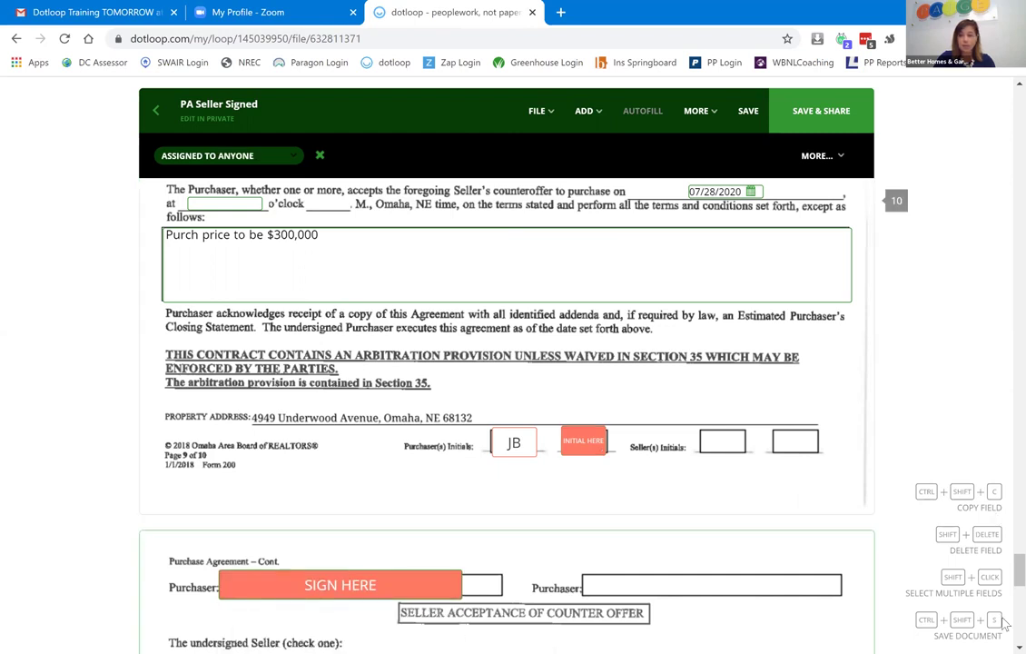
scroll(359, 348, "down", 3)
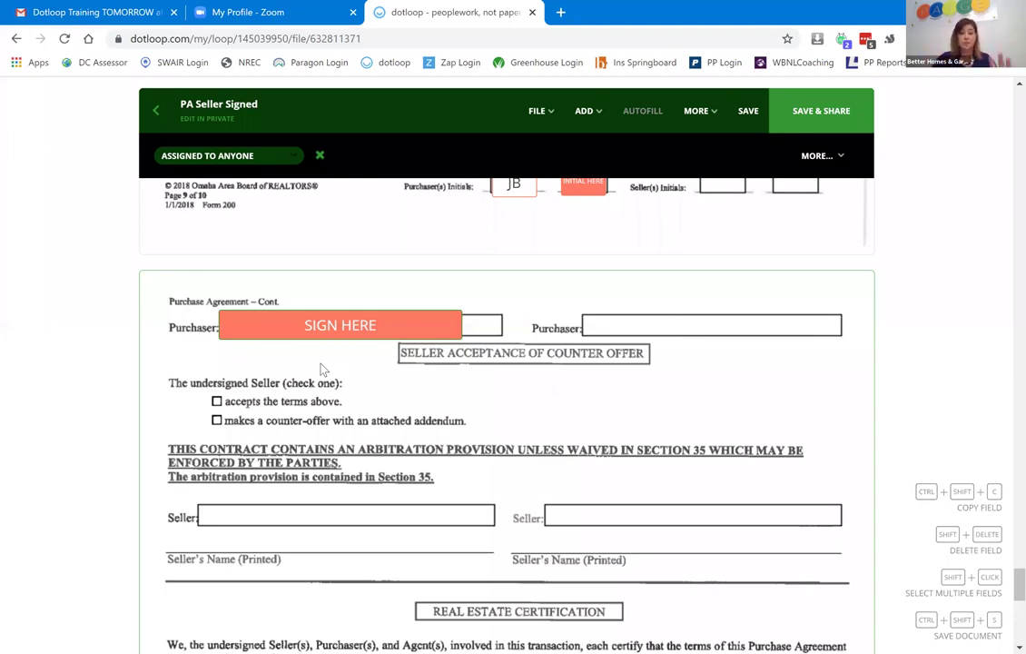
left_click(323, 334)
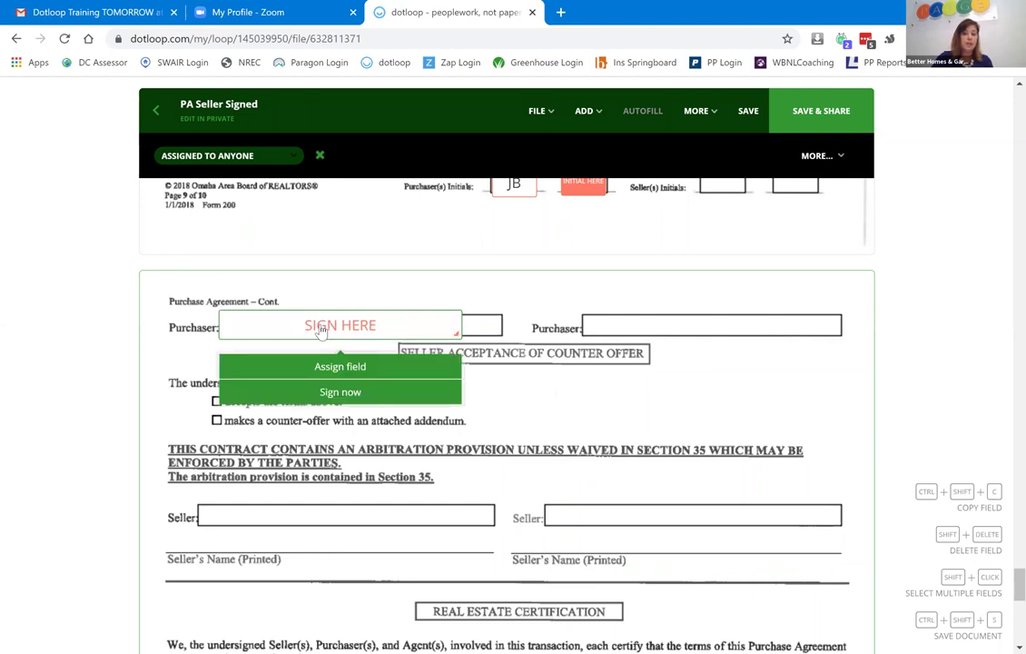
left_click(330, 364)
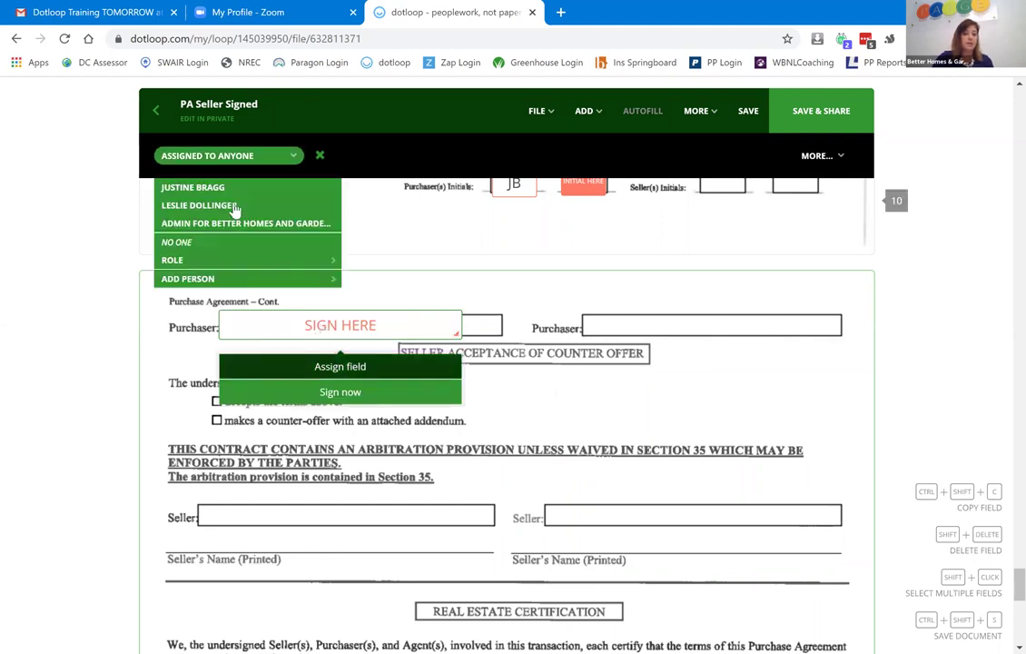
left_click(227, 189)
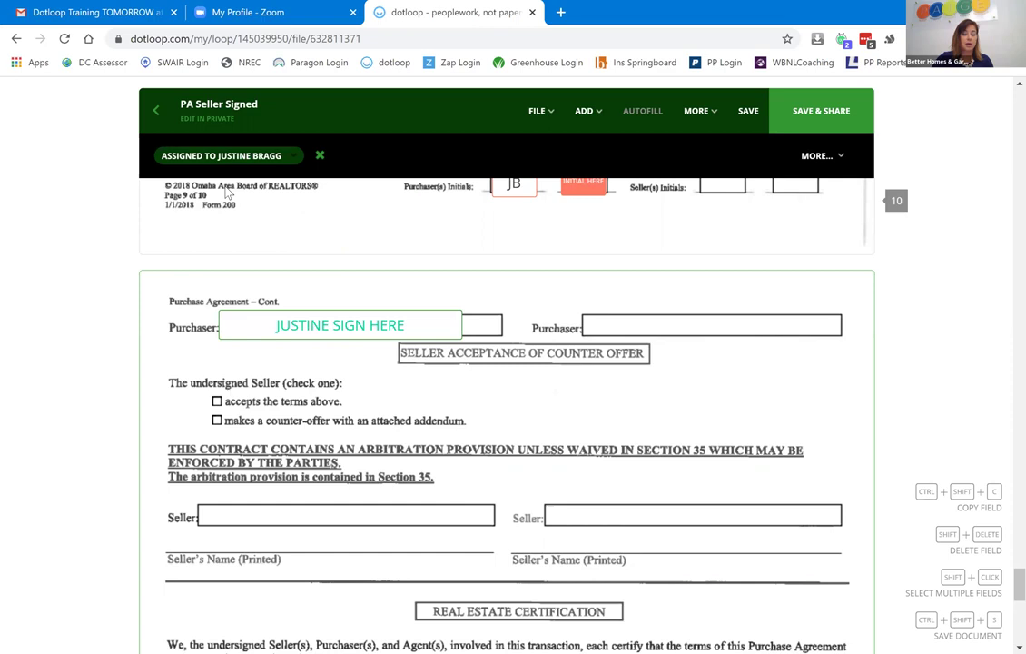
Save and share PA Seller Signed with the buyer, then go back to the loop.
left_click(791, 121)
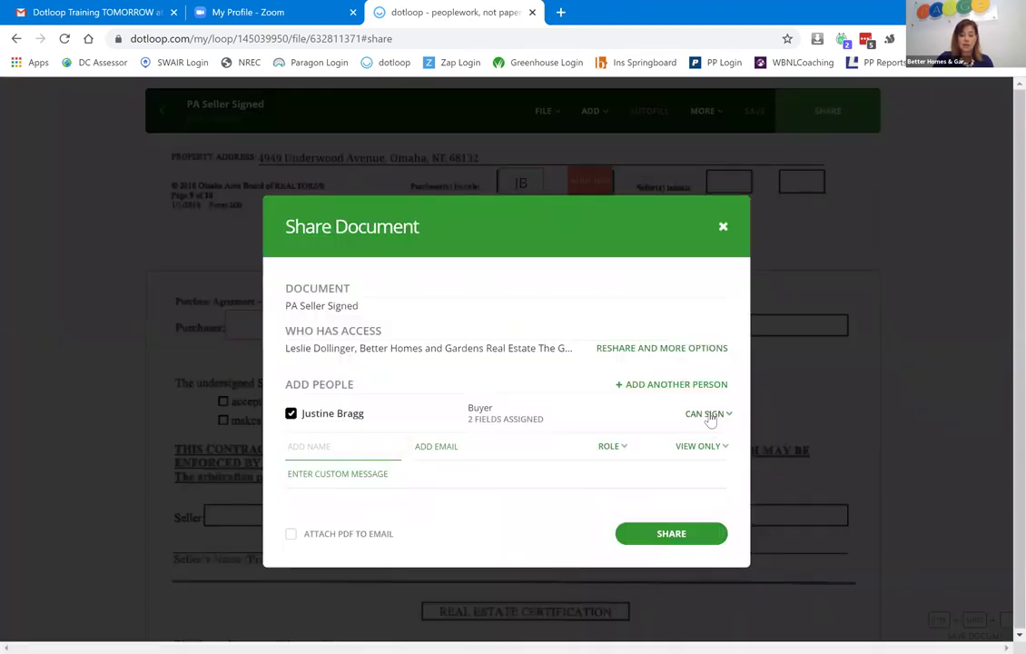
left_click(675, 537)
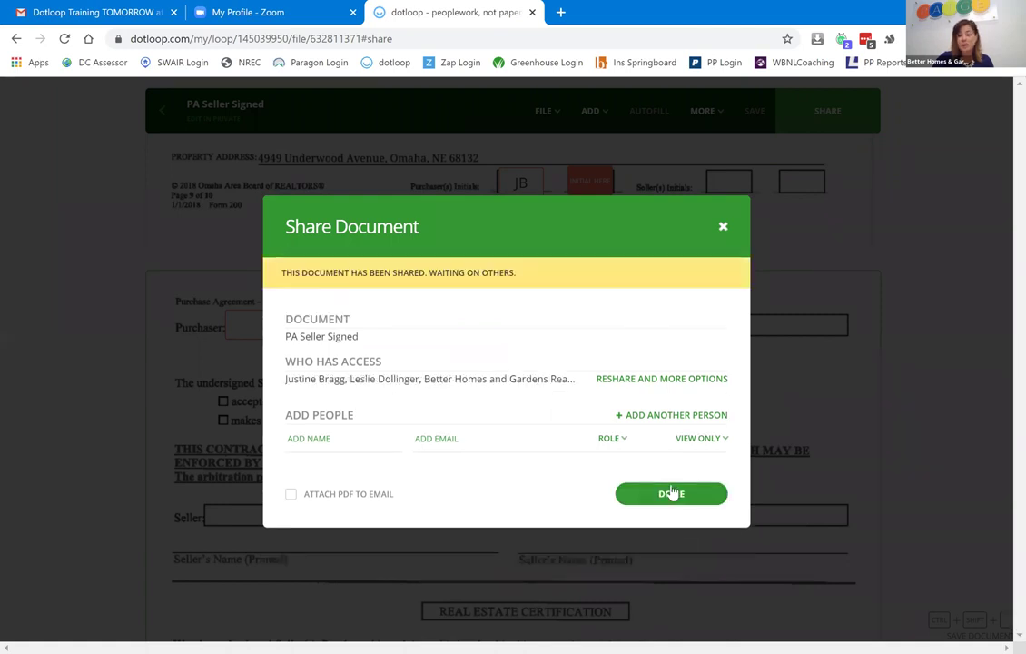
left_click(671, 493)
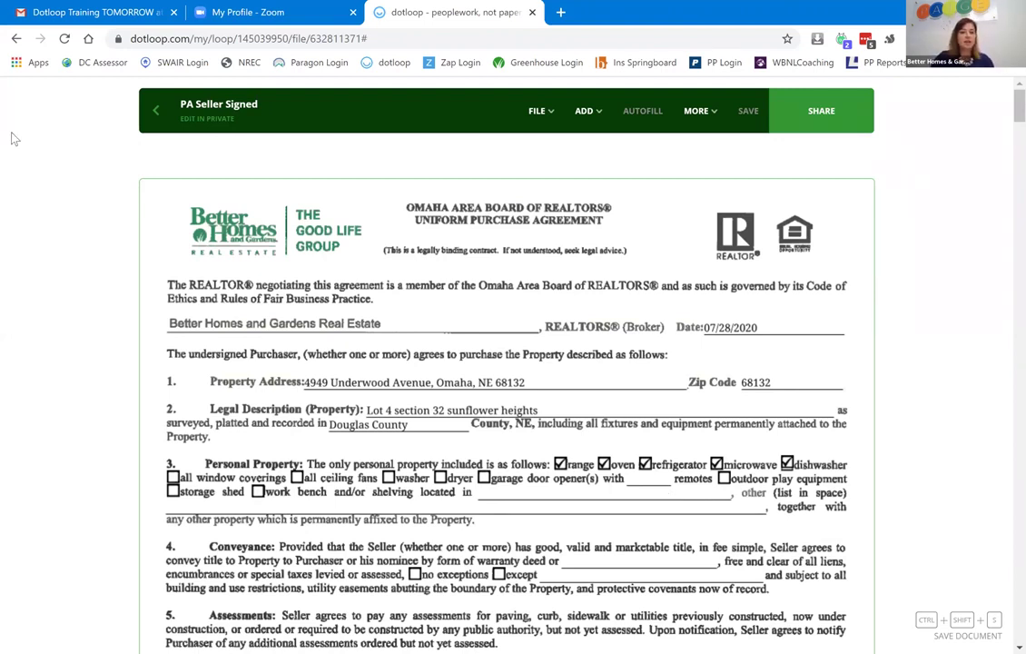
left_click(157, 116)
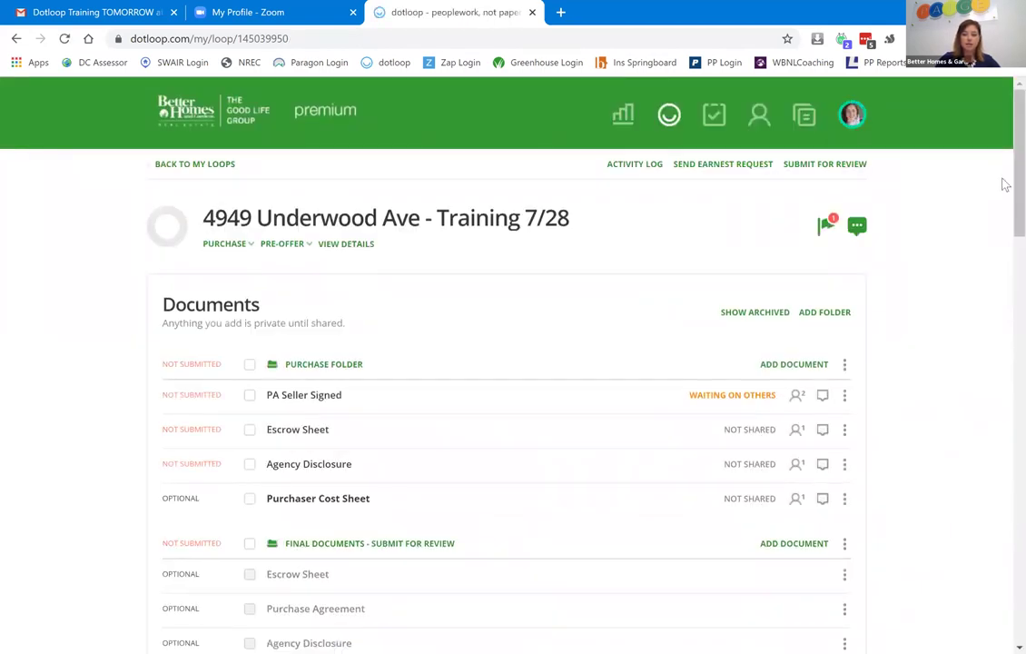
scroll(1001, 182, "down", 3)
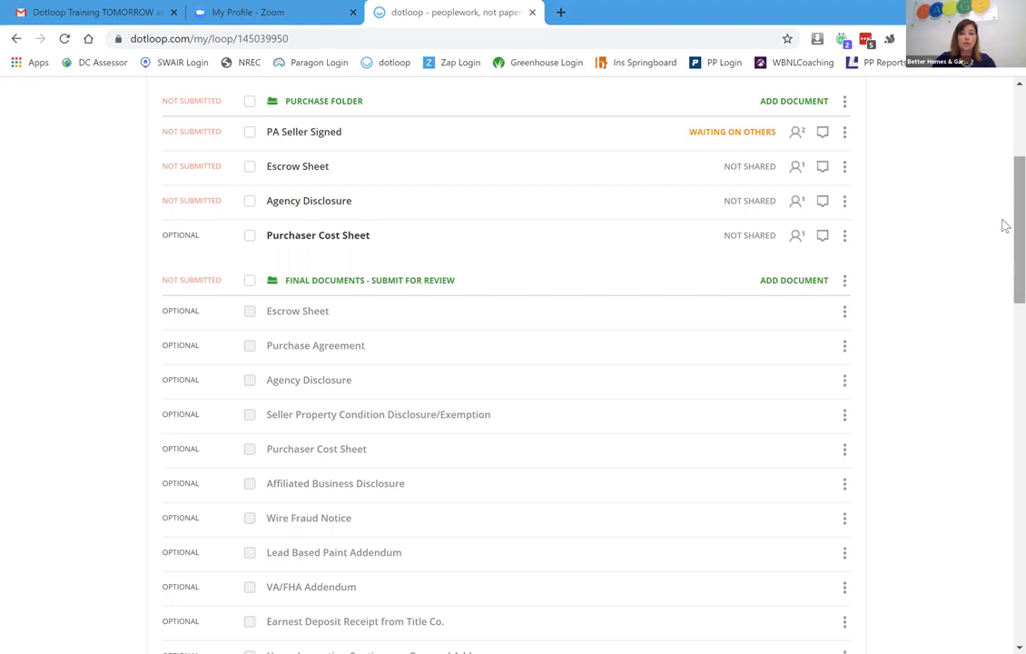
scroll(1003, 232, "down", 1)
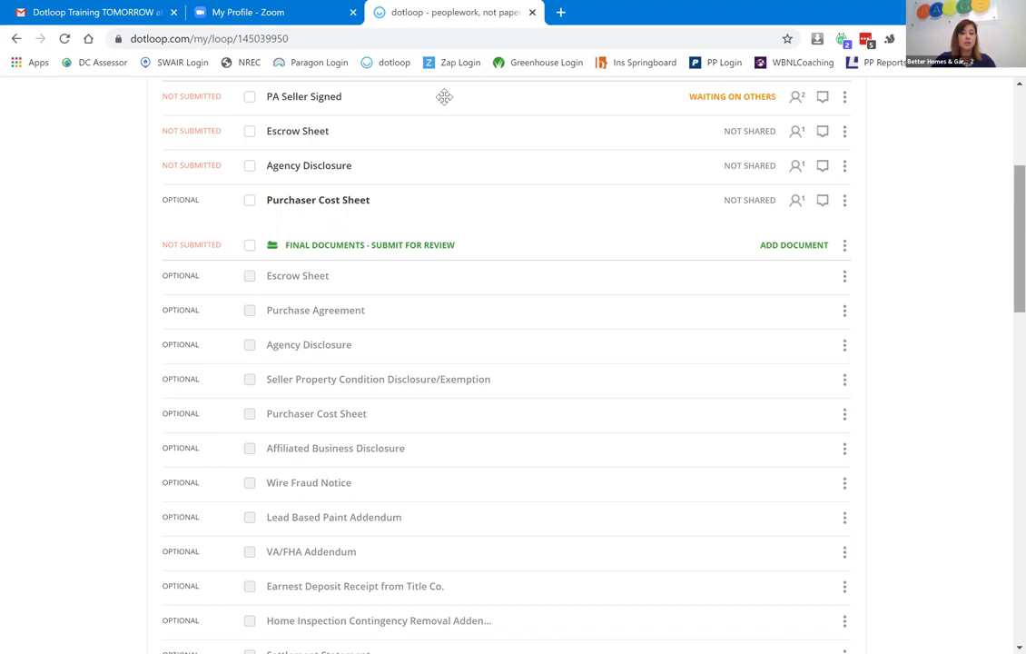
left_click_drag(444, 96, 453, 322)
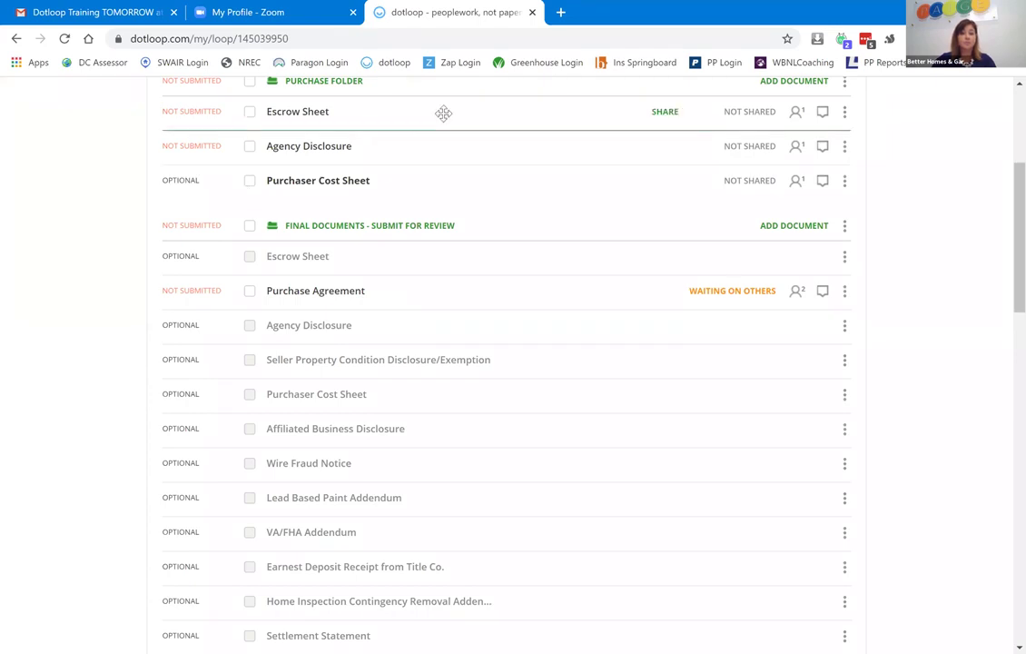
left_click_drag(443, 113, 430, 254)
left_click_drag(458, 146, 462, 357)
left_click_drag(448, 113, 448, 174)
scroll(1006, 292, "up", 1)
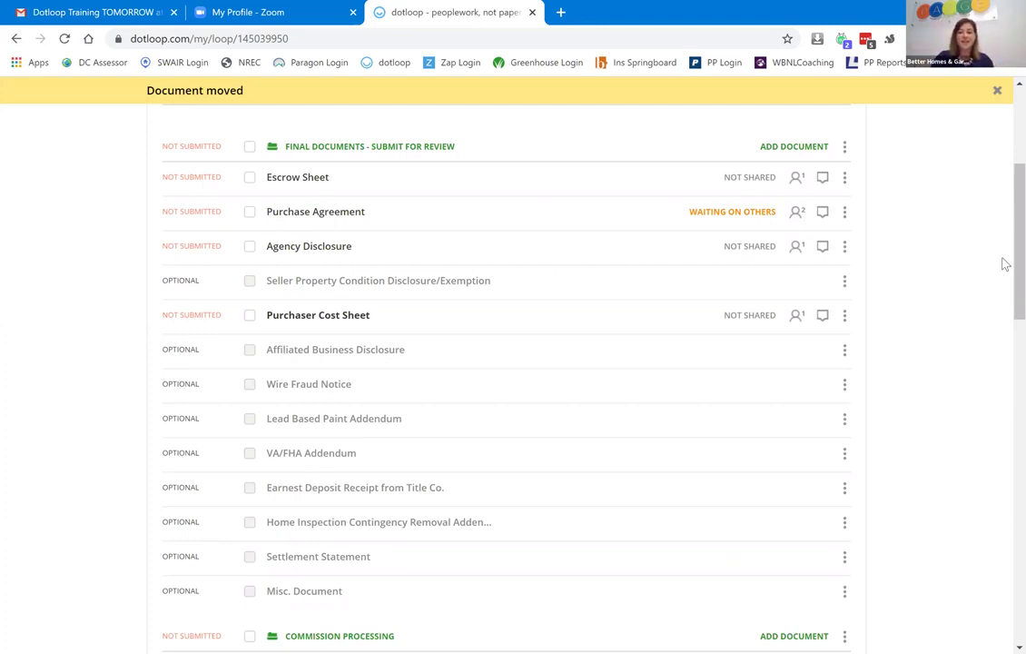
scroll(1005, 272, "down", 2)
scroll(1005, 272, "up", 1)
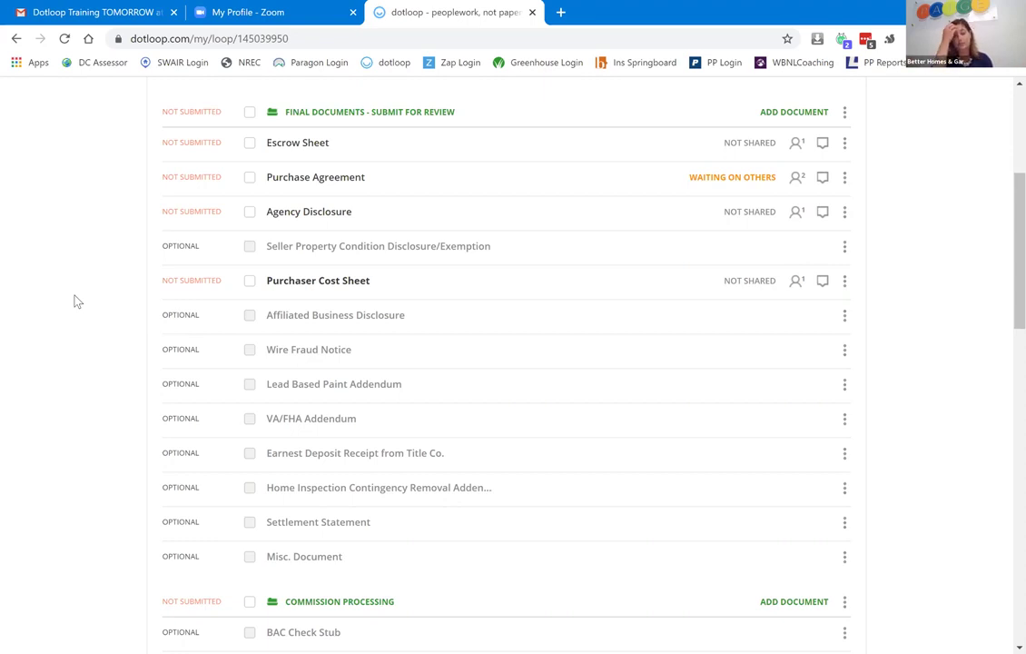
mouse_move(77, 302)
left_mouse_down()
mouse_move(207, 175)
mouse_move(812, 389)
mouse_move(861, 232)
left_mouse_up()
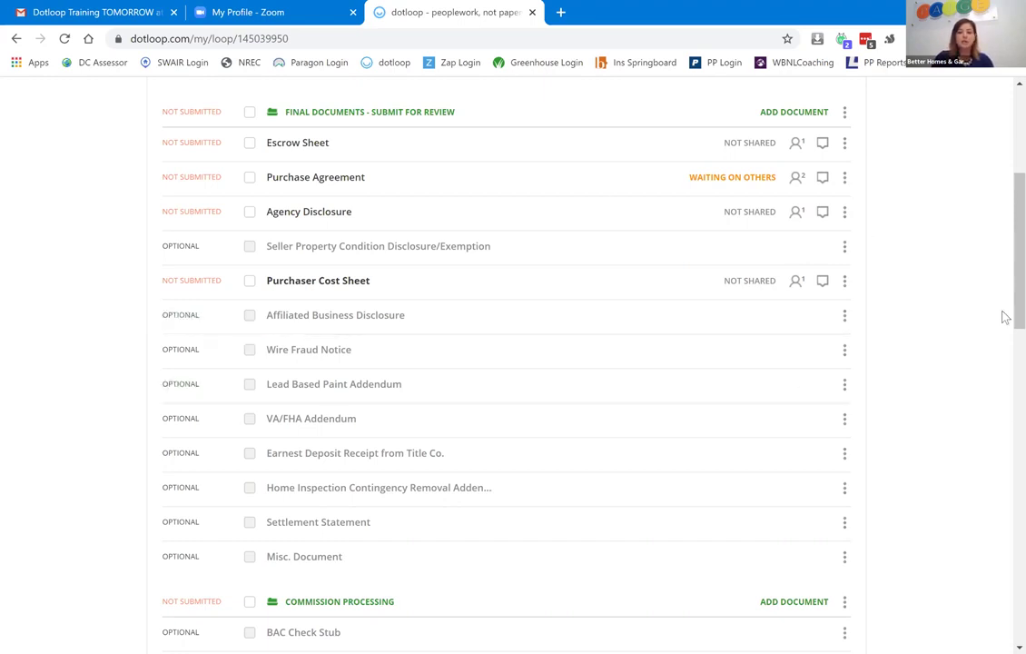
scroll(1003, 292, "up", 2)
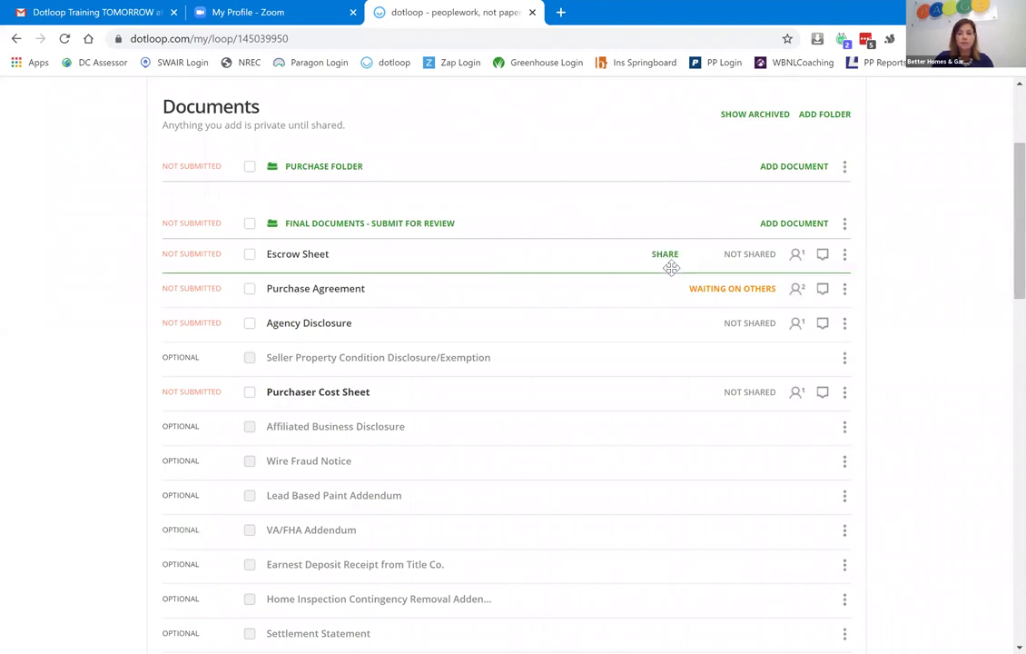
scroll(1003, 208, "up", 3)
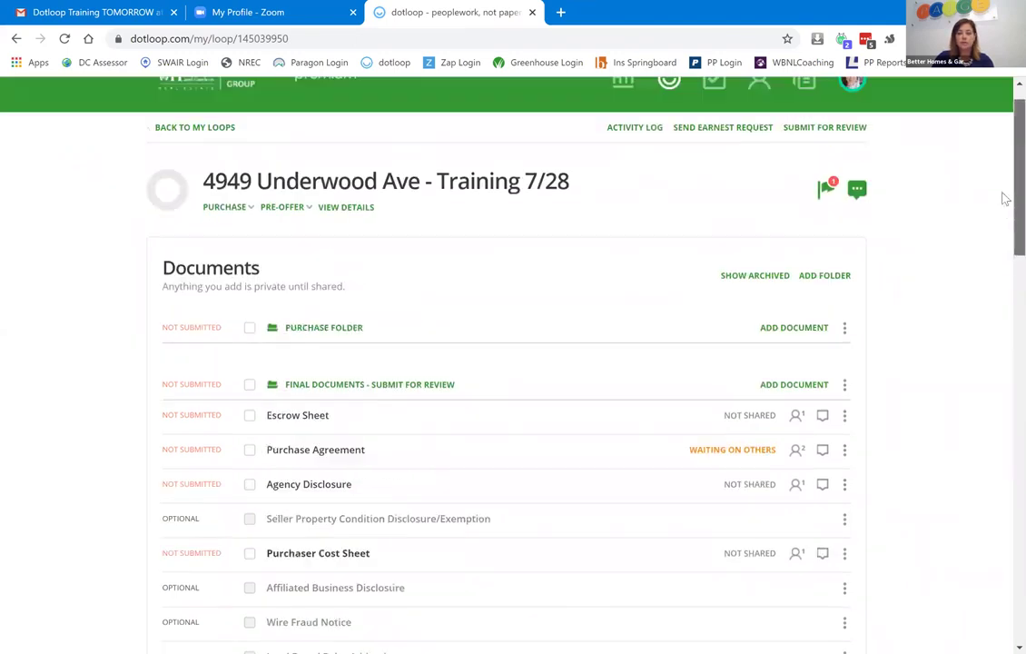
scroll(1002, 200, "down", 1)
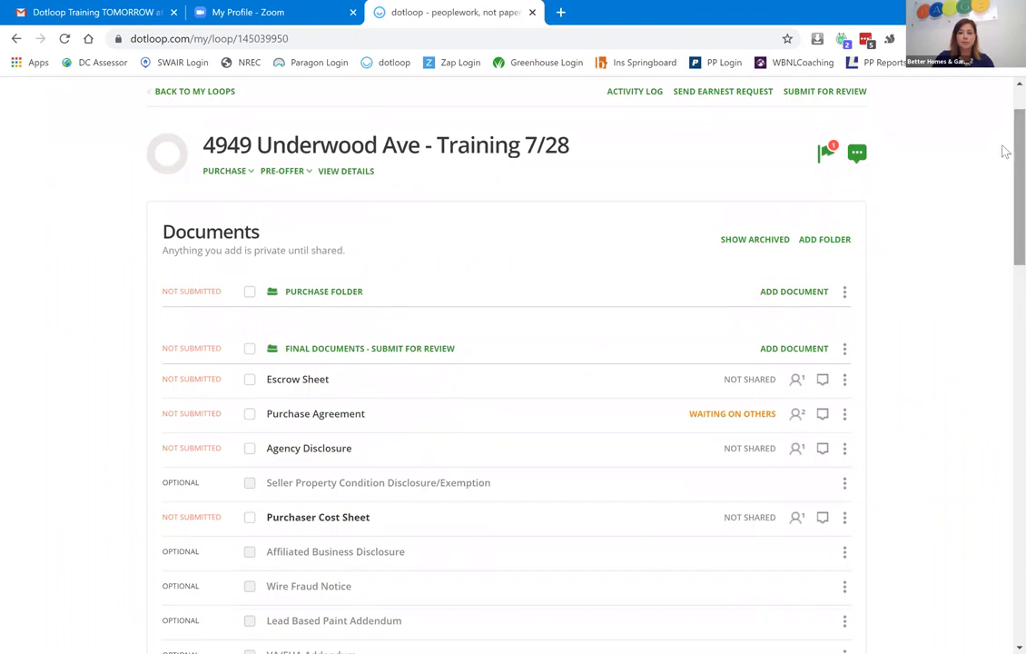
scroll(999, 162, "up", 1)
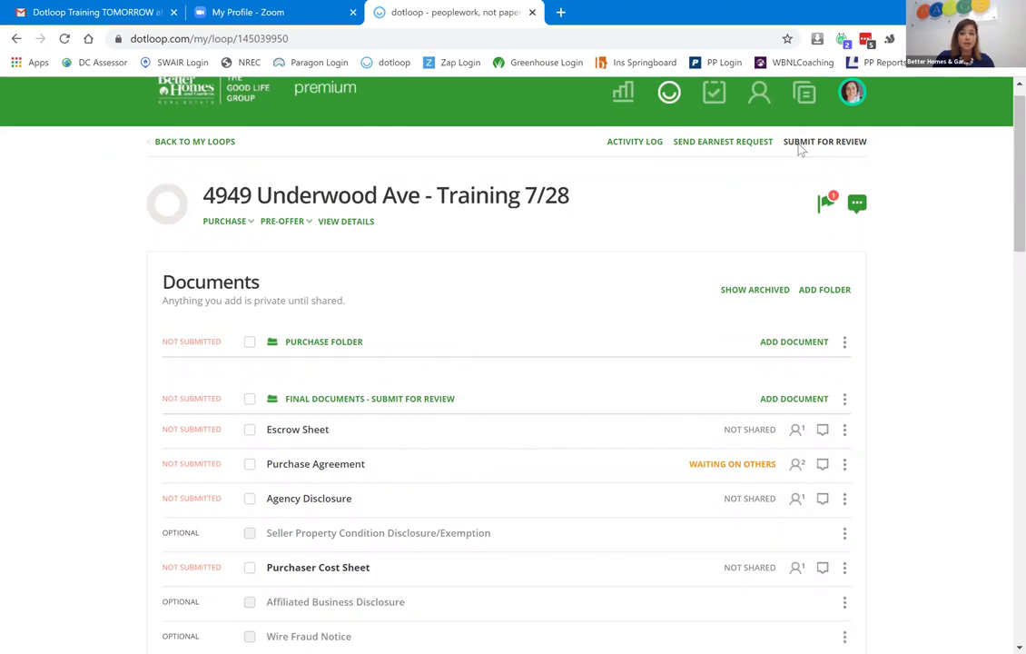
Submit the Final Documents - Submit for Review folder with the submission type Review.
left_click(800, 145)
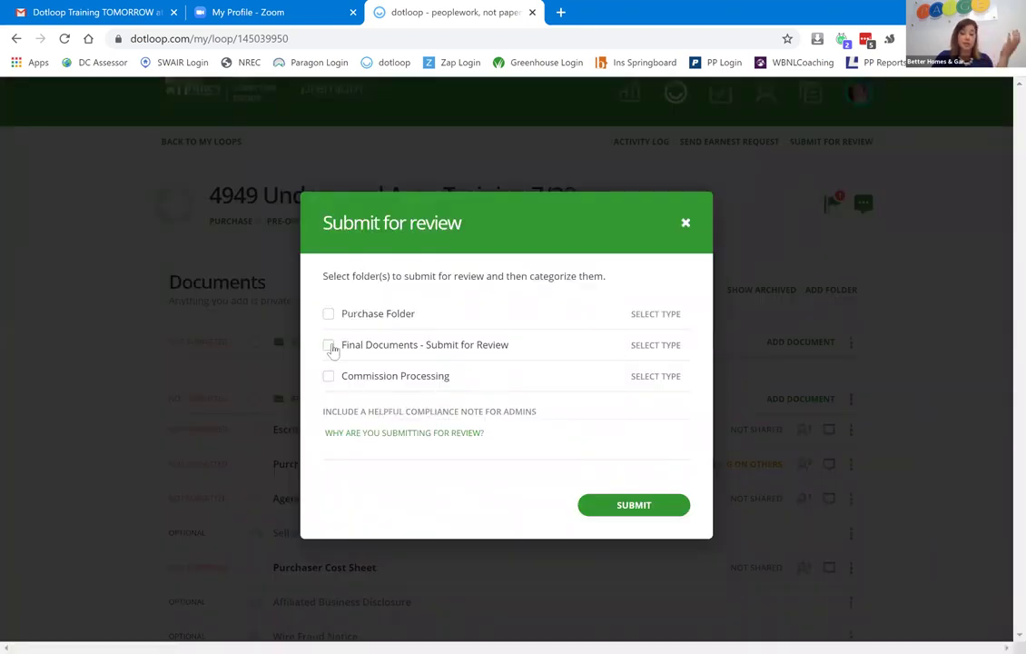
left_click(328, 346)
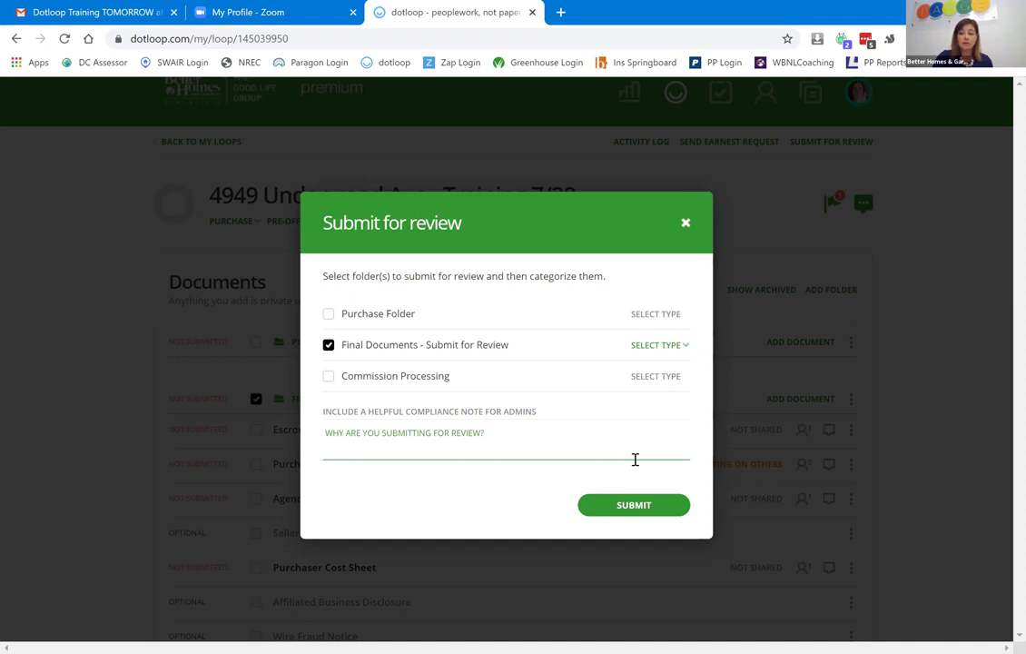
left_click(677, 351)
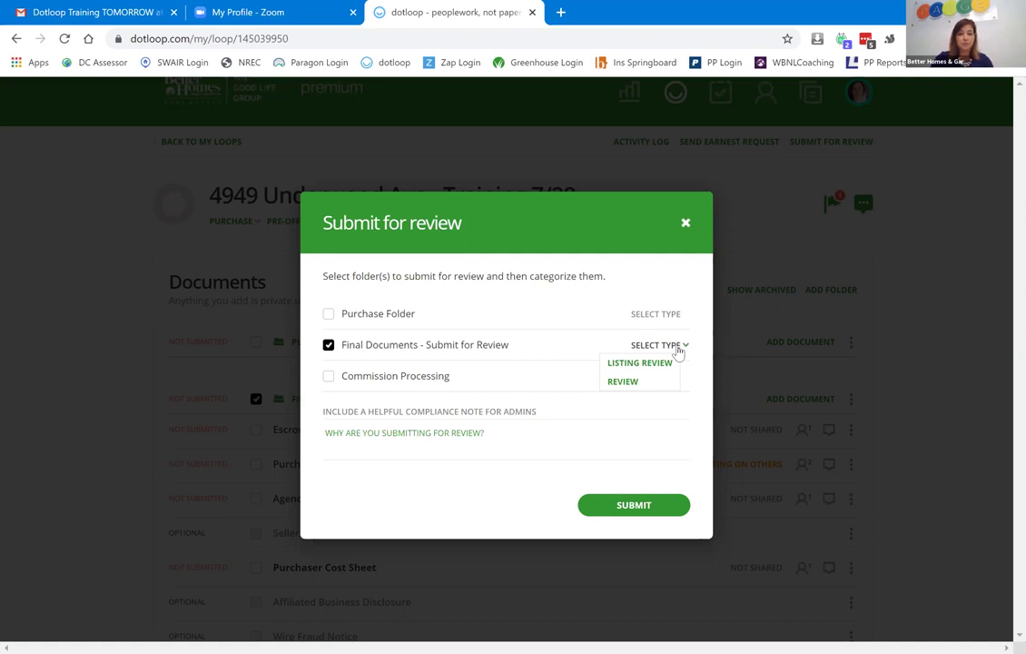
left_click(631, 385)
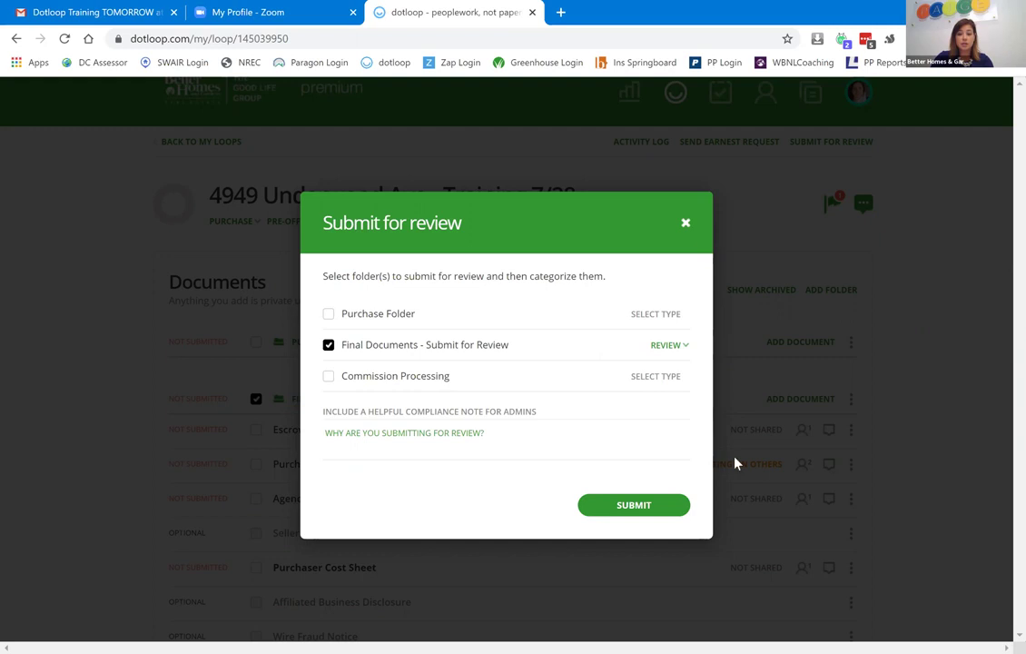
left_click(647, 508)
left_click(648, 508)
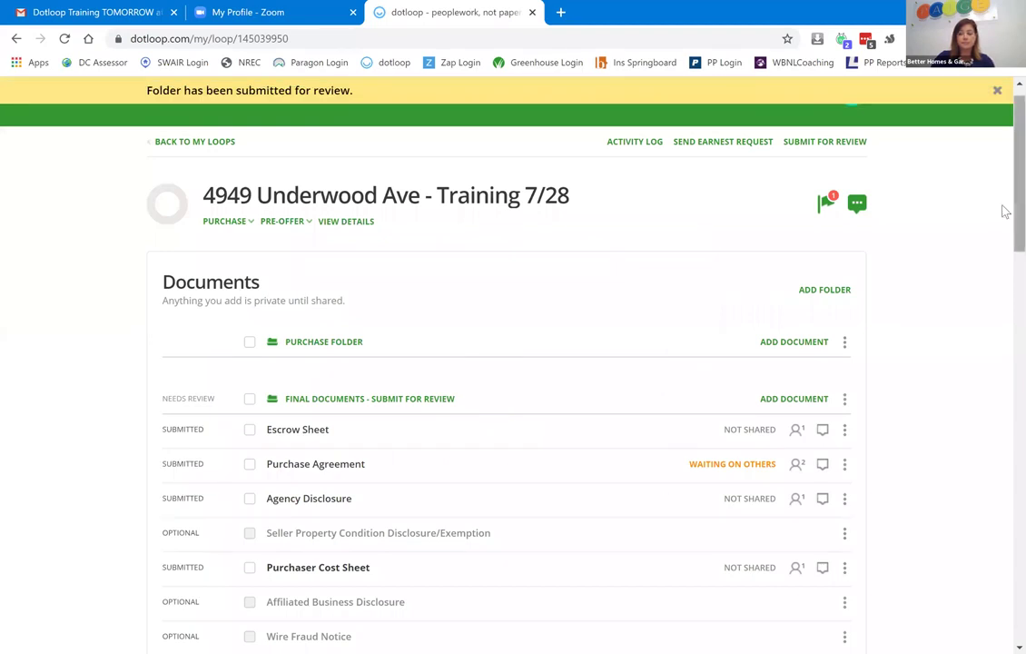
scroll(1005, 207, "up", 1)
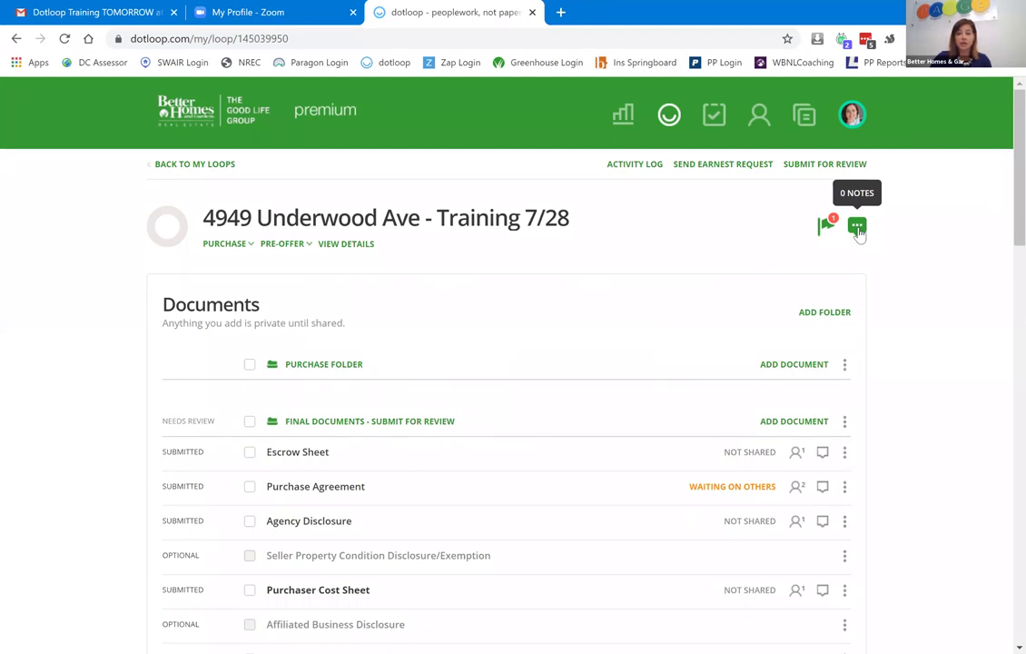
left_click(857, 228)
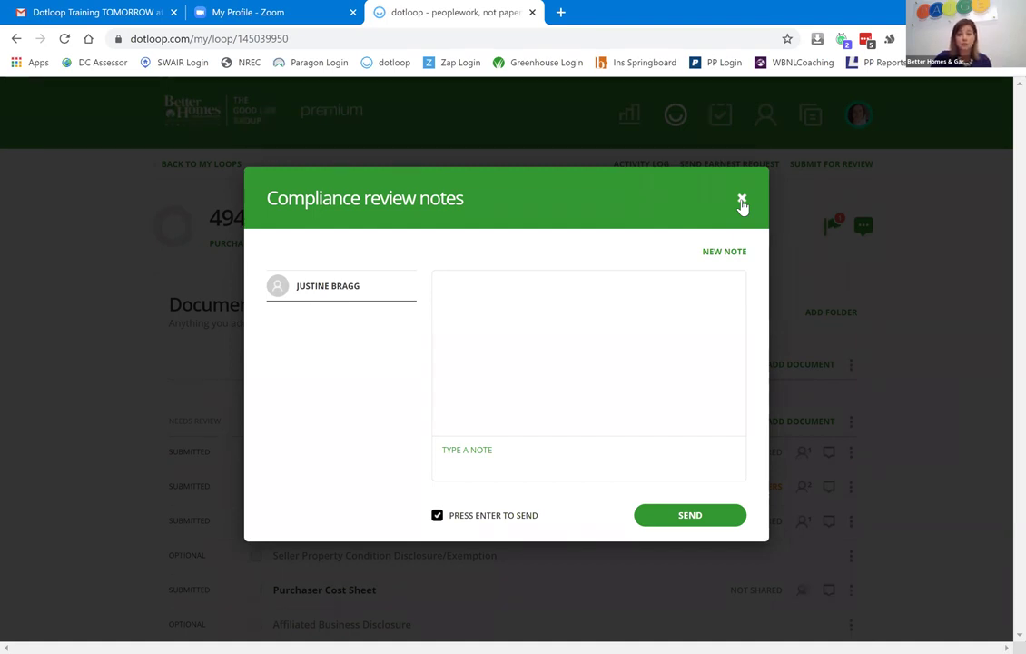
left_click(793, 191)
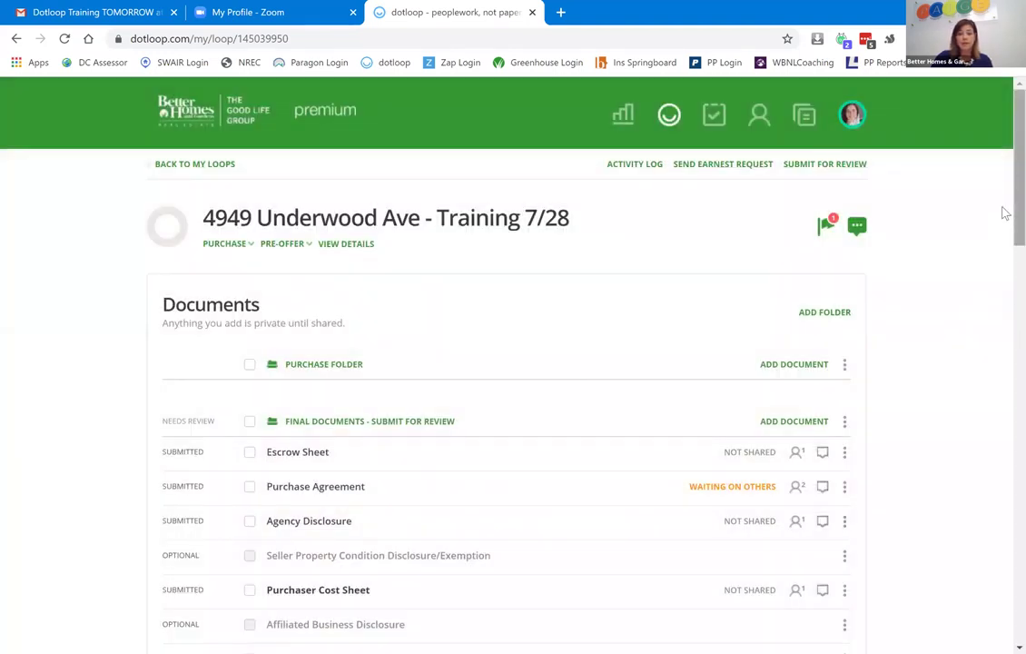
scroll(1003, 245, "down", 3)
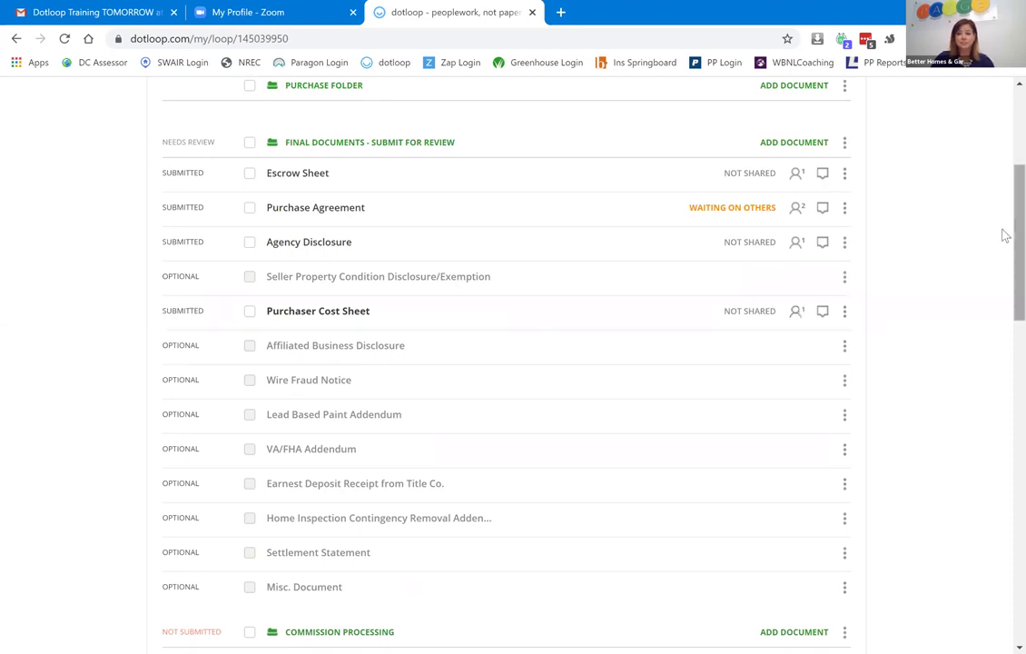
scroll(1003, 270, "down", 3)
scroll(1003, 311, "down", 8)
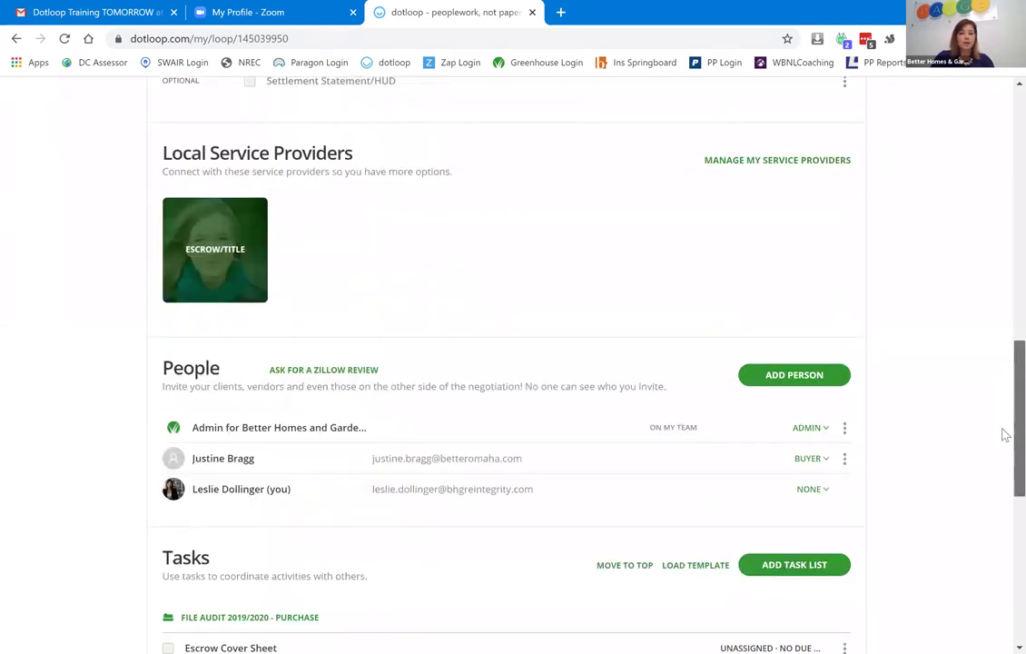
scroll(1003, 227, "up", 15)
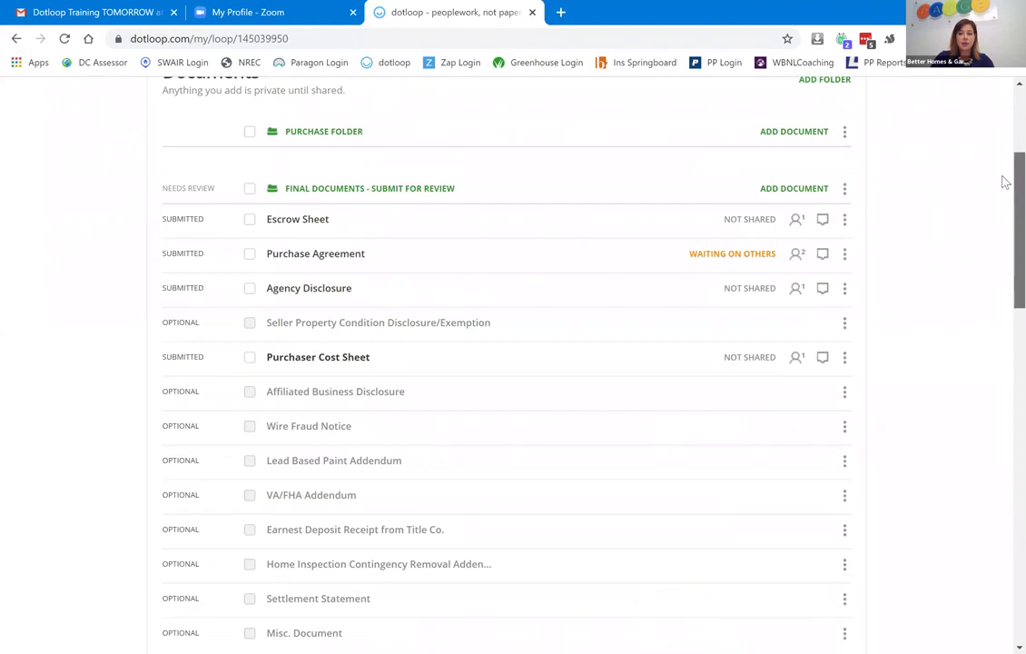
scroll(1006, 188, "down", 1)
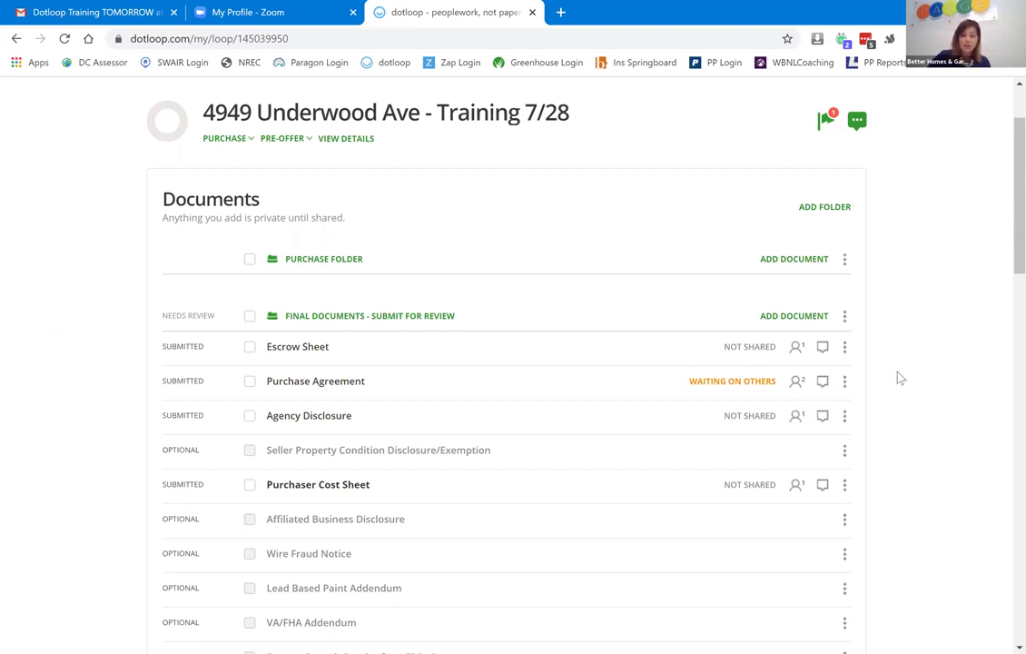
left_click(844, 385)
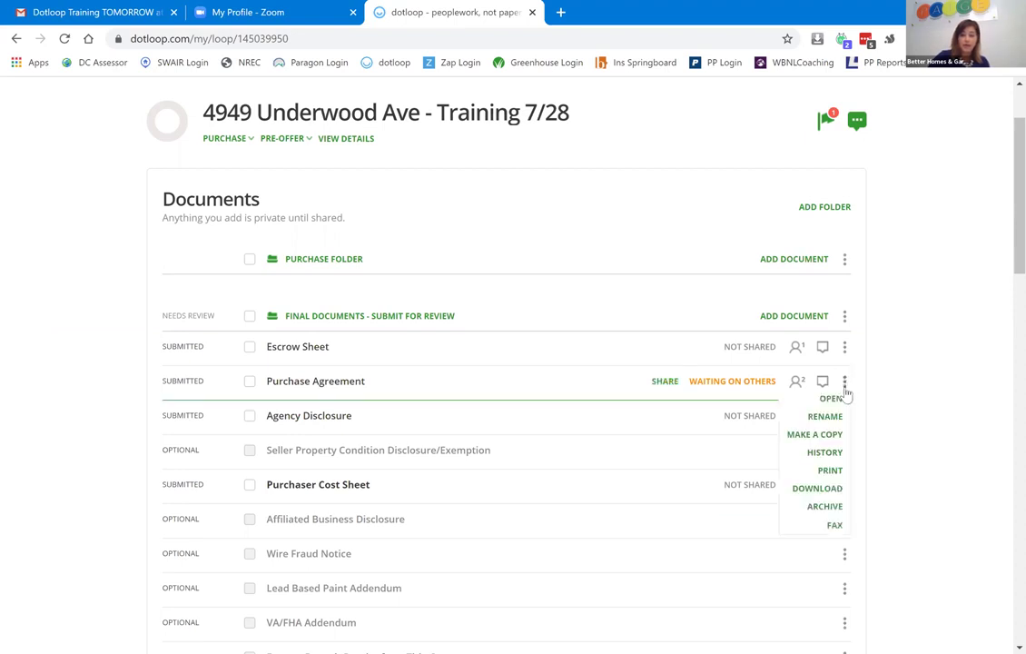
left_click(839, 454)
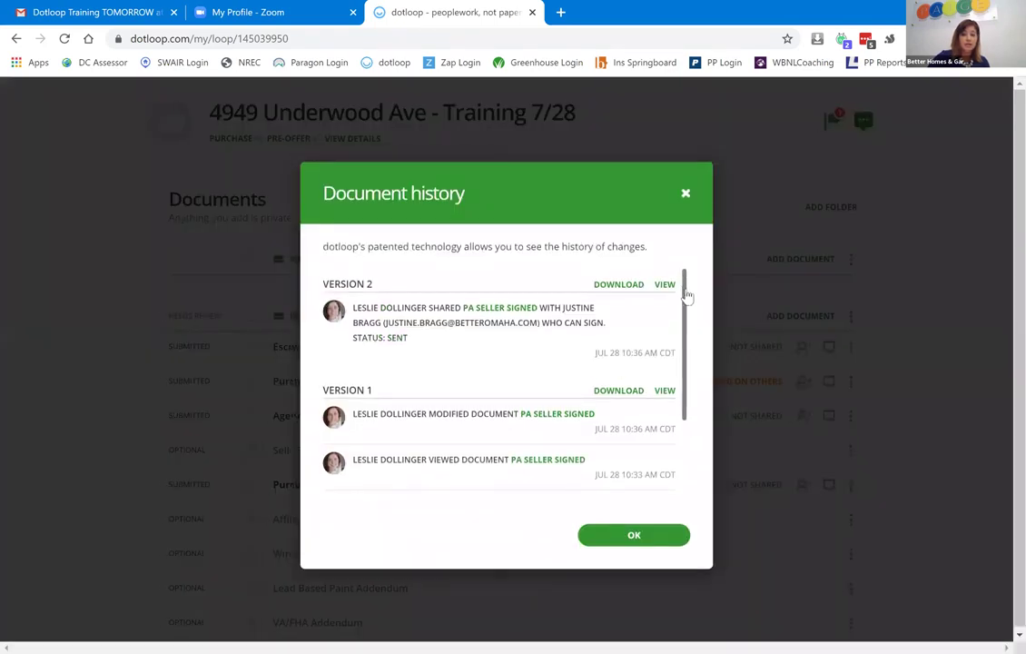
left_click_drag(688, 295, 699, 275)
left_click_drag(682, 293, 701, 388)
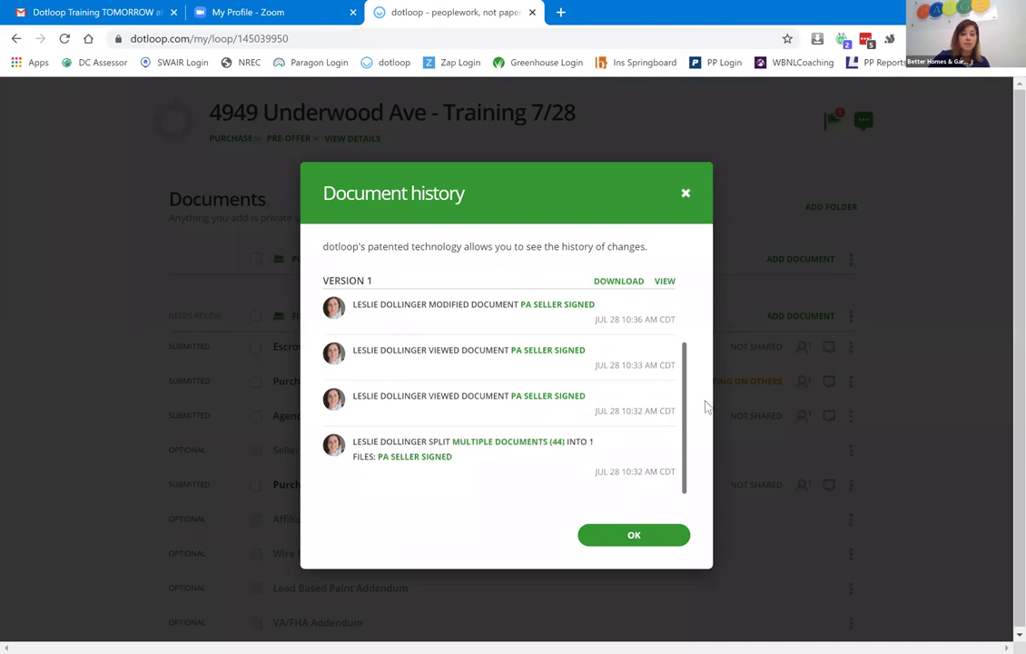
scroll(698, 328, "up", 2)
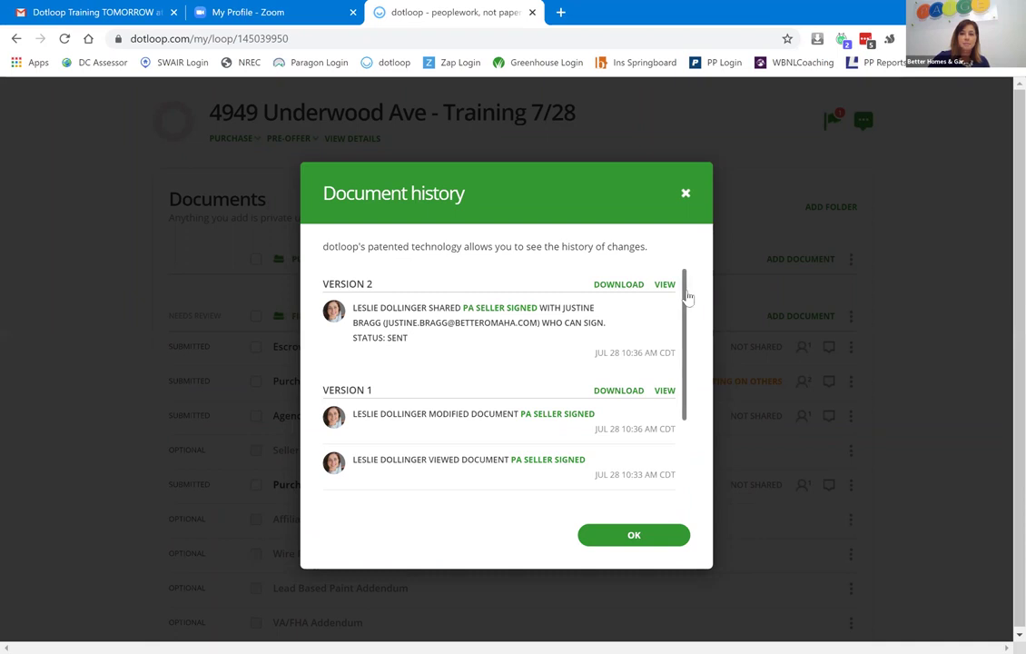
left_click_drag(687, 314, 697, 385)
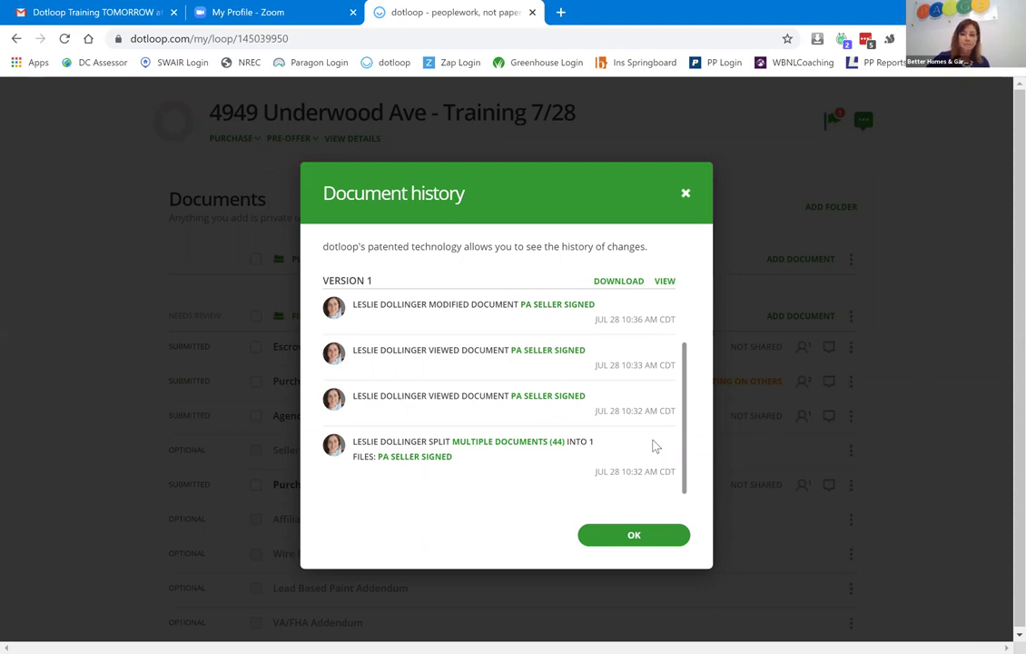
left_click(635, 535)
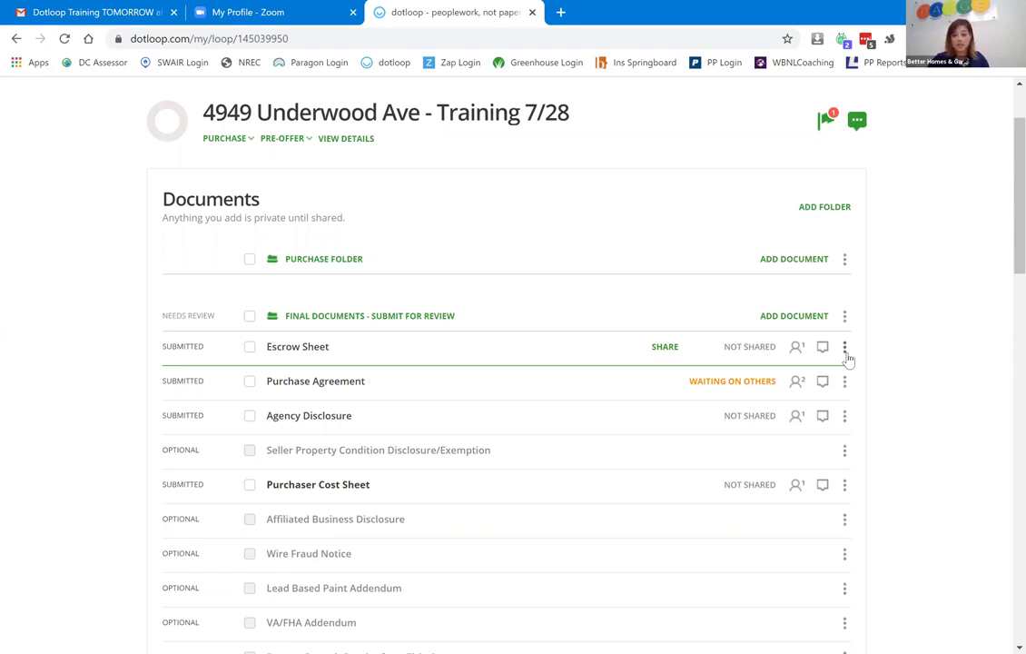
left_click(845, 354)
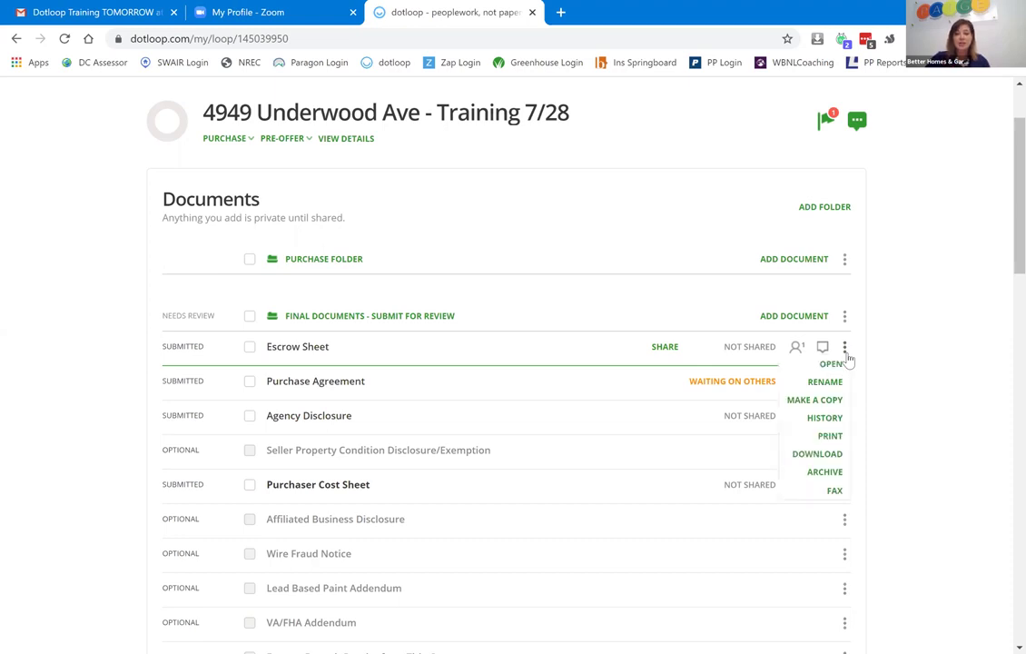
left_click(837, 495)
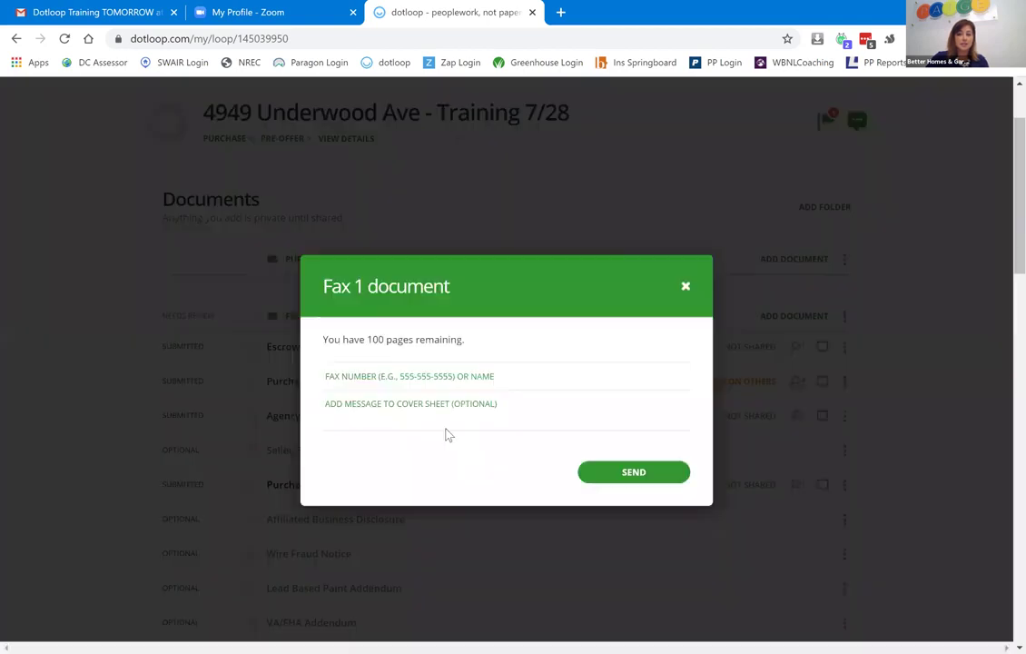
left_click(357, 403)
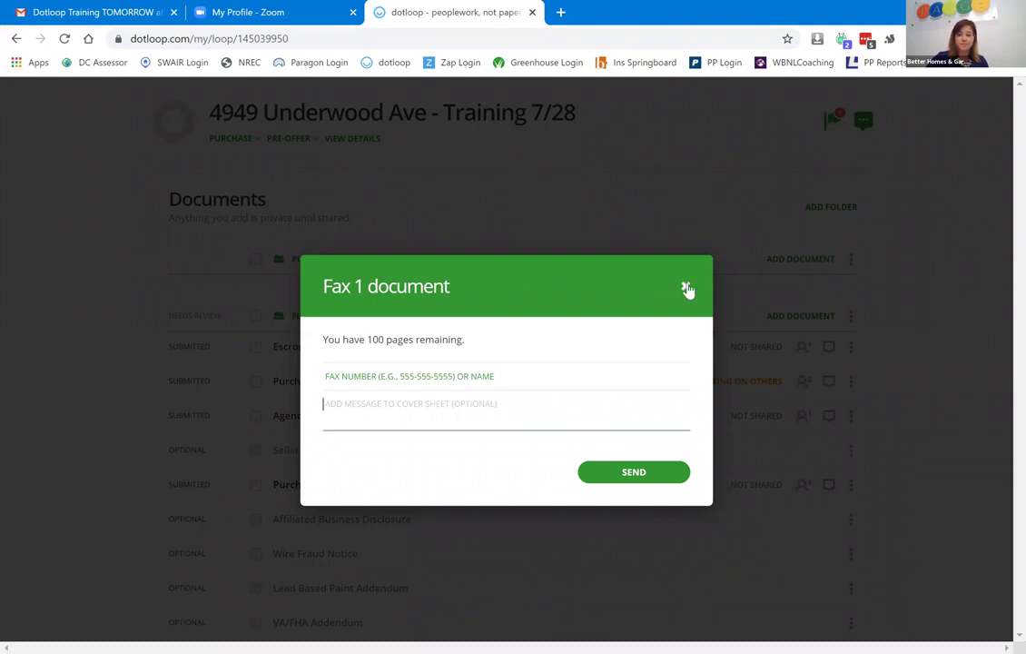
left_click(685, 286)
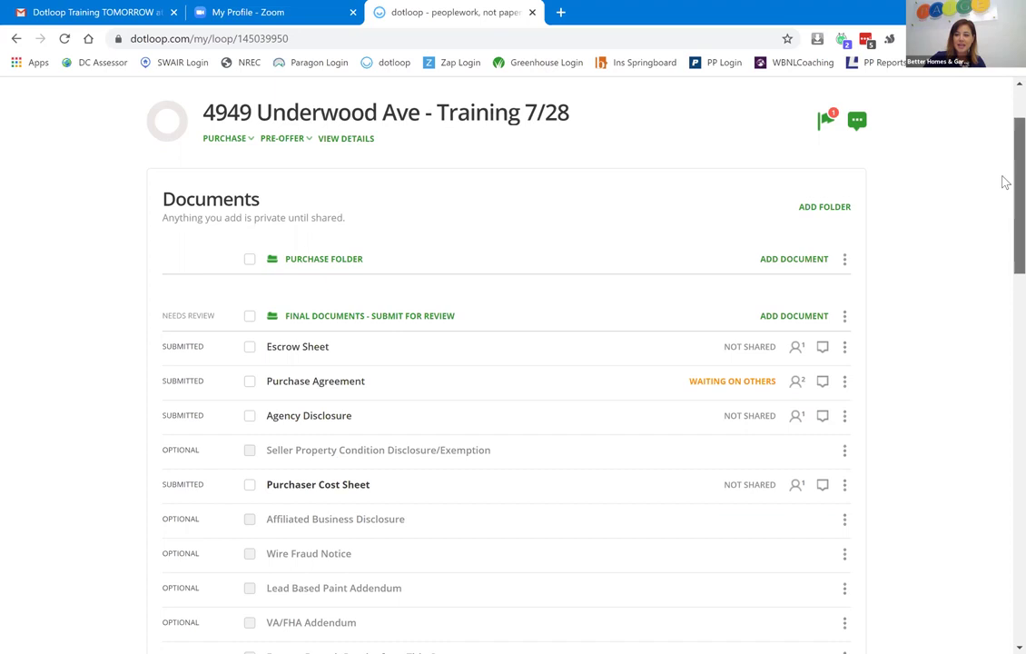
scroll(1003, 178, "up", 2)
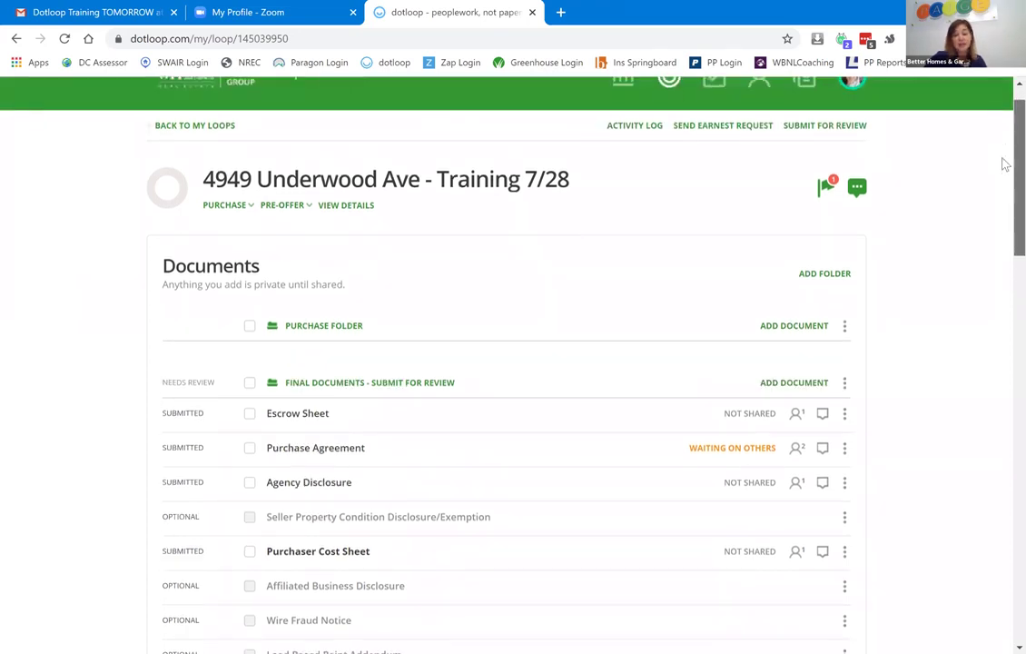
scroll(1003, 171, "down", 5)
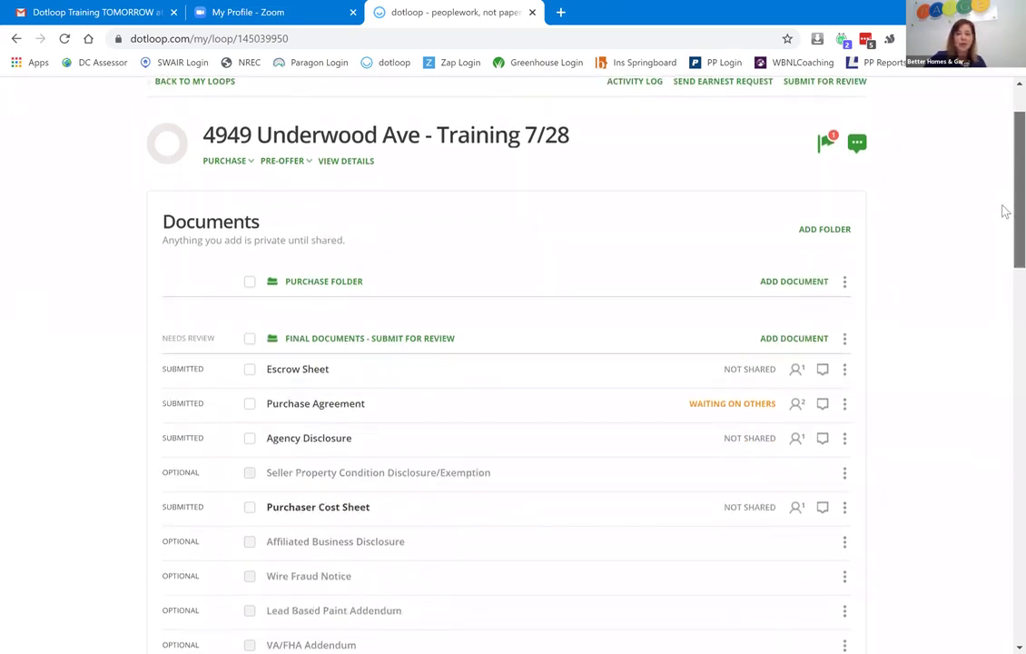
scroll(1004, 304, "down", 1)
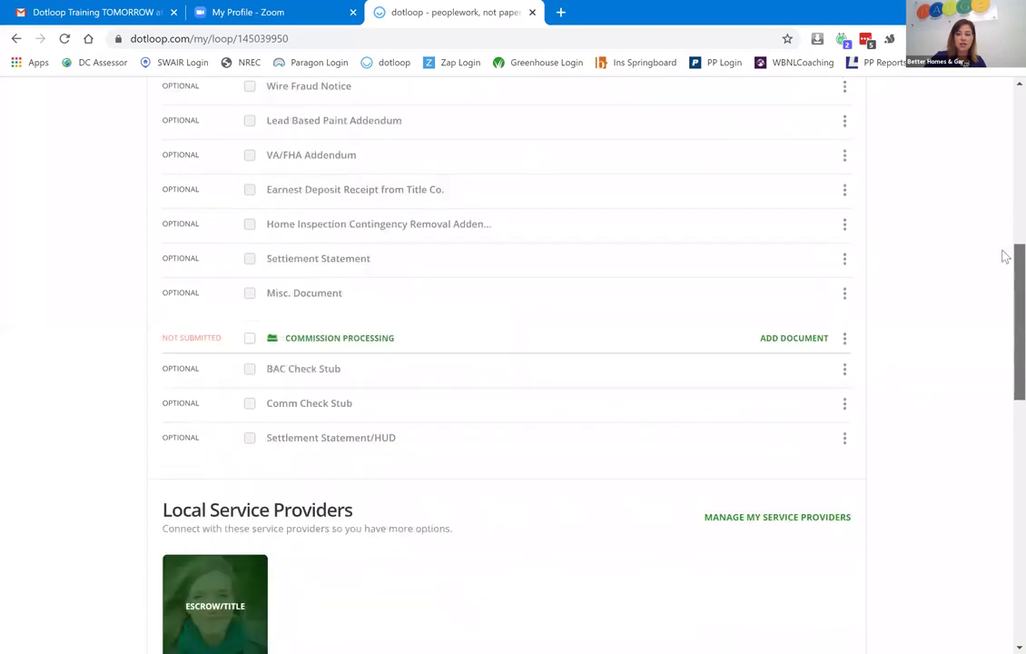
scroll(1004, 236, "up", 4)
scroll(1005, 227, "down", 2)
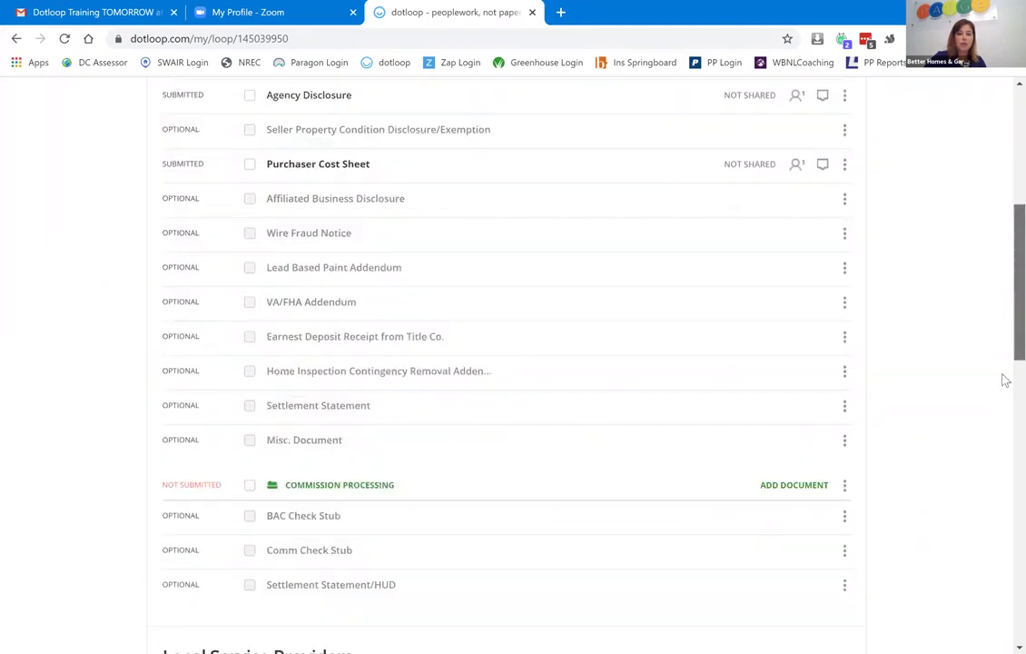
scroll(1004, 470, "down", 6)
scroll(1004, 514, "down", 3)
scroll(1001, 333, "up", 10)
scroll(1004, 302, "up", 8)
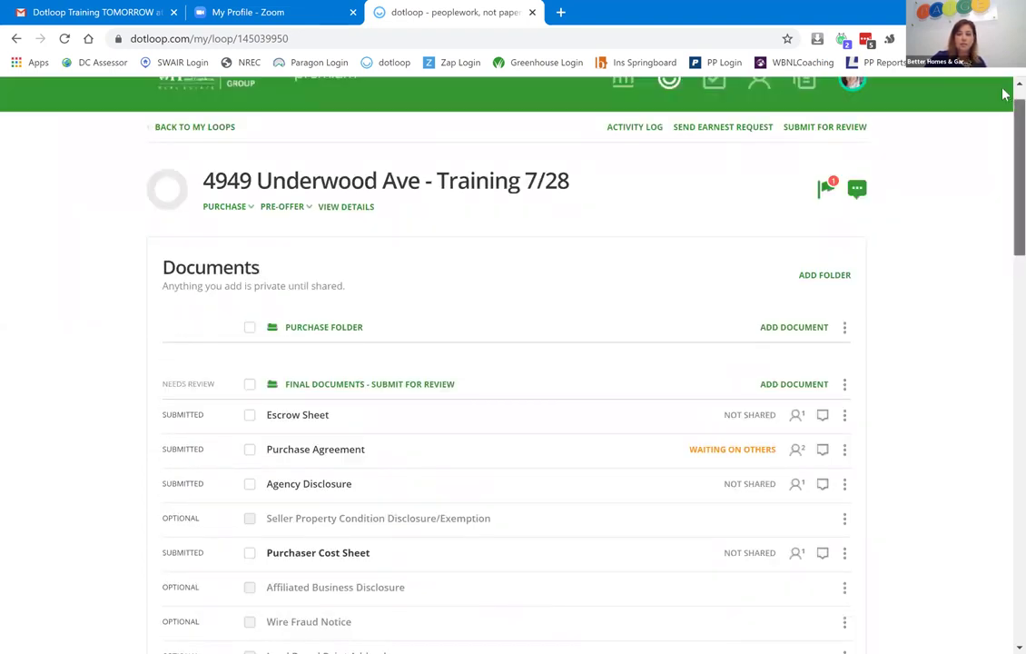
scroll(1002, 129, "up", 1)
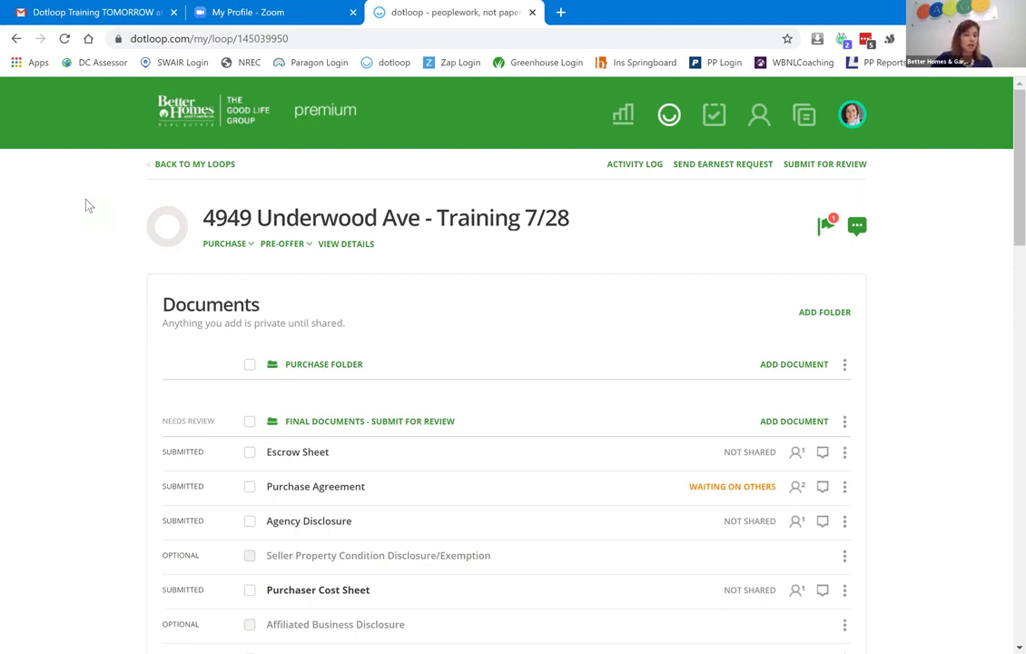
left_click(218, 171)
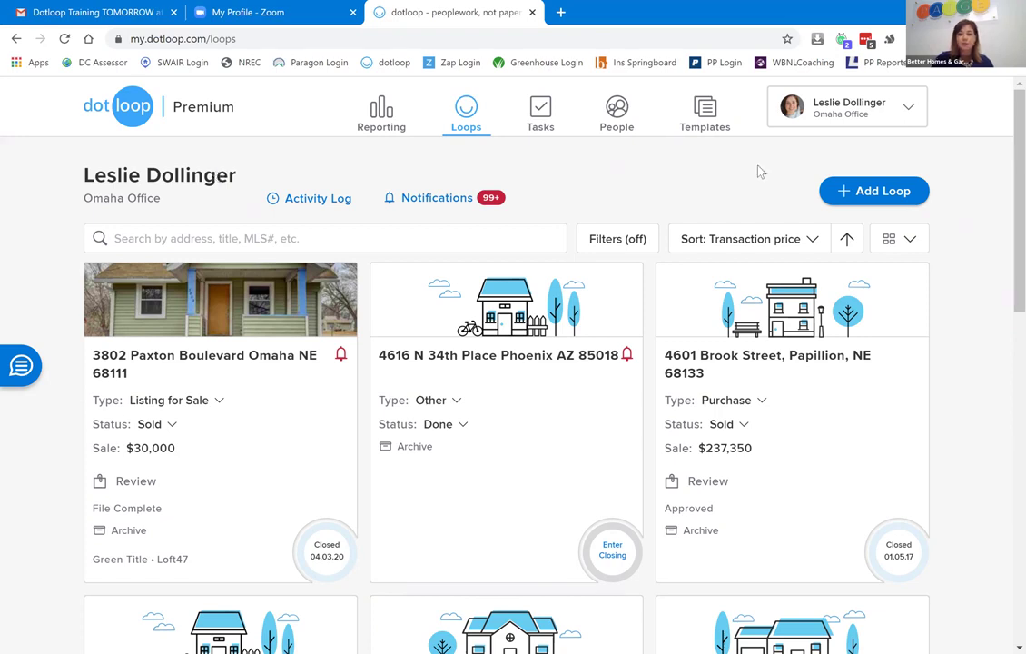
left_click(904, 195)
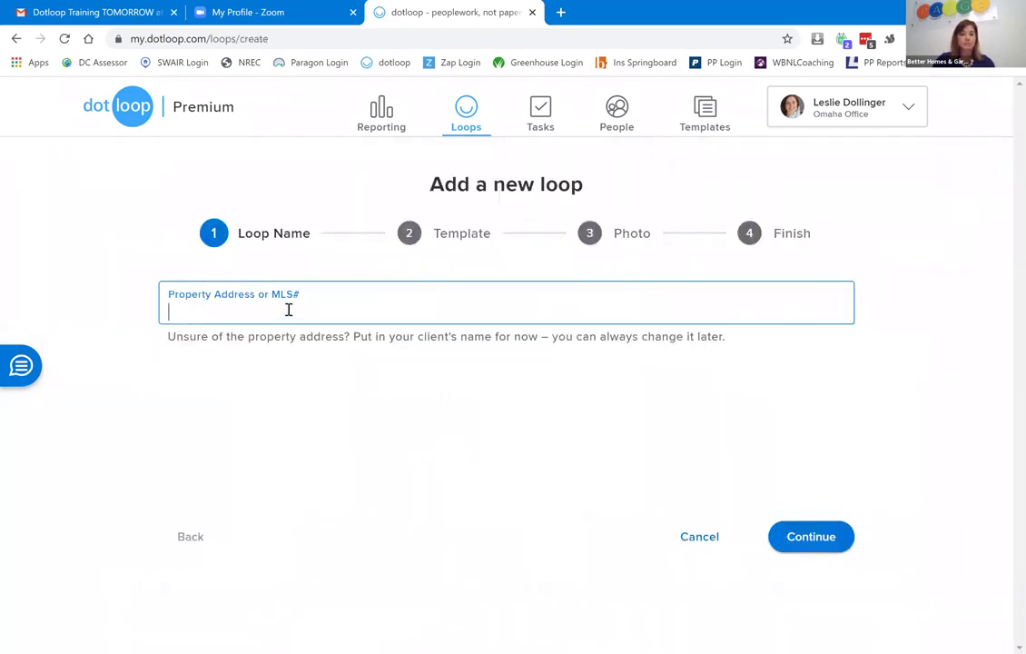
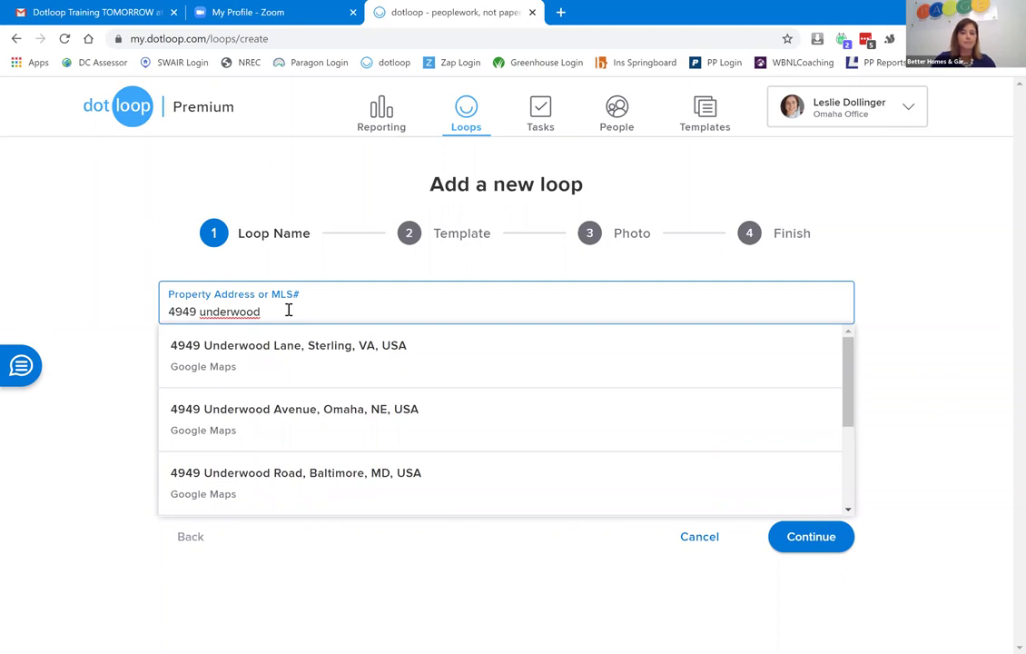
left_click(268, 426)
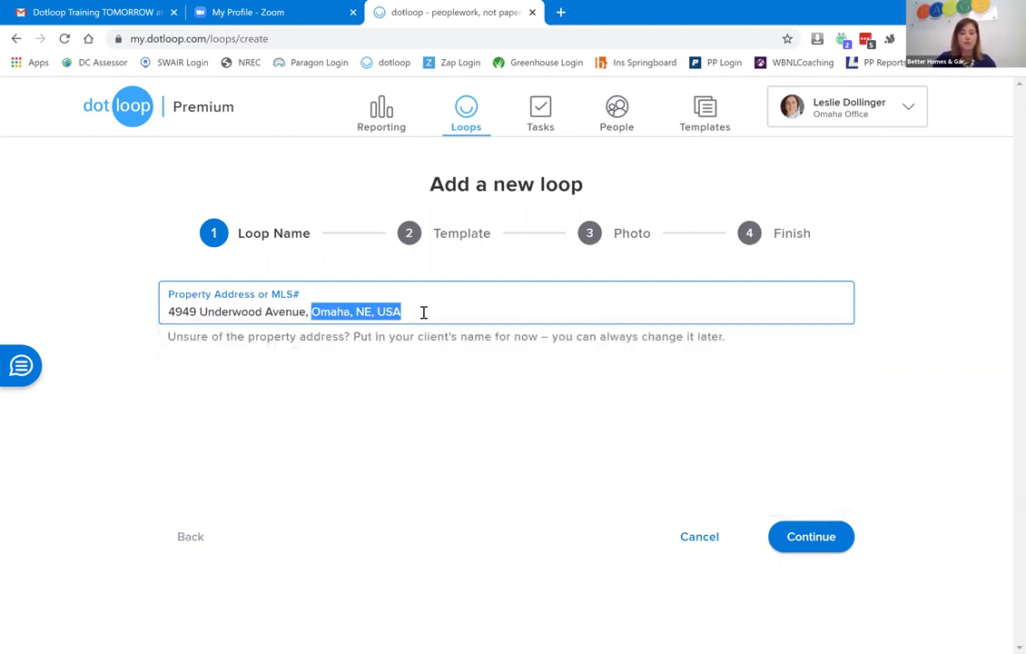
key("BackSpace")
key("BackSpace")
key("BackSpace")
key("BackSpace")
key("BackSpace")
key("BackSpace")
type("- Listing Training Loop")
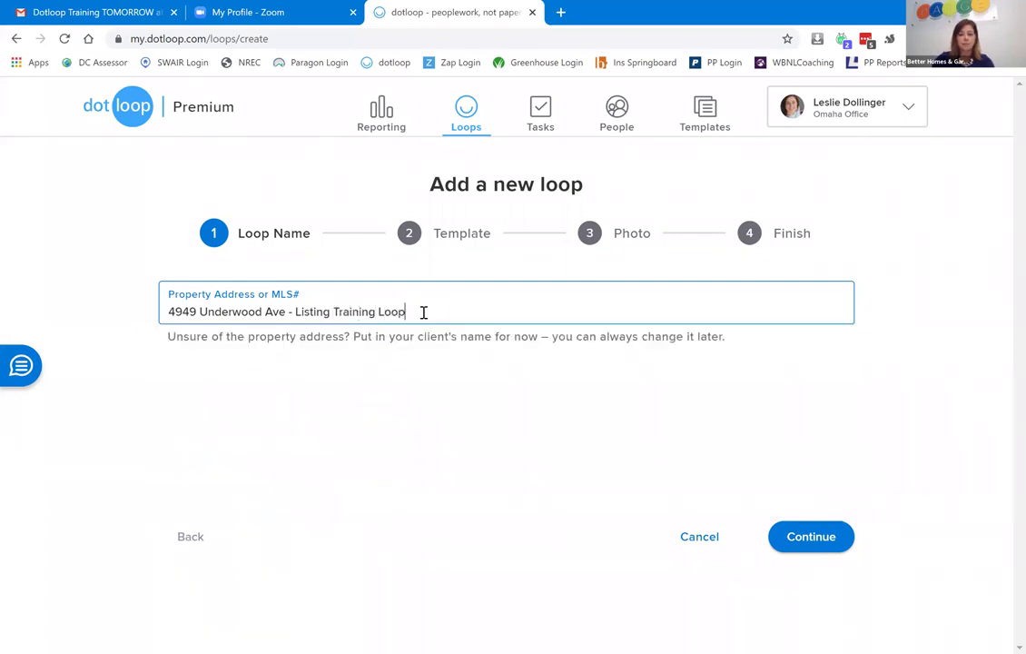
type(" 7/")
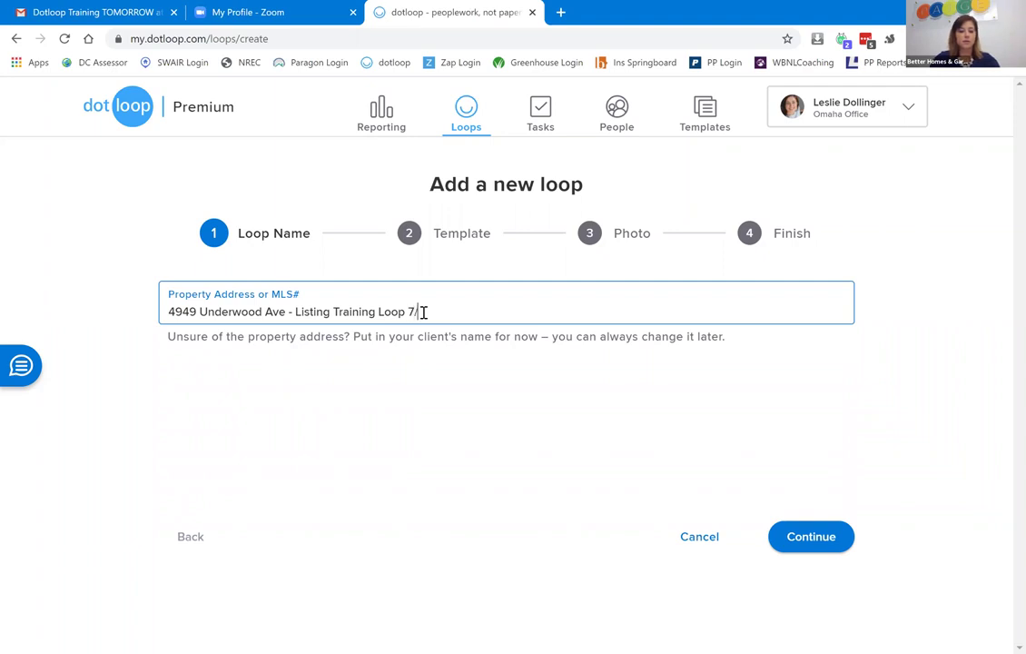
type("28")
Choose the Listing template, skip the photo, and open the created loop.
left_click(819, 538)
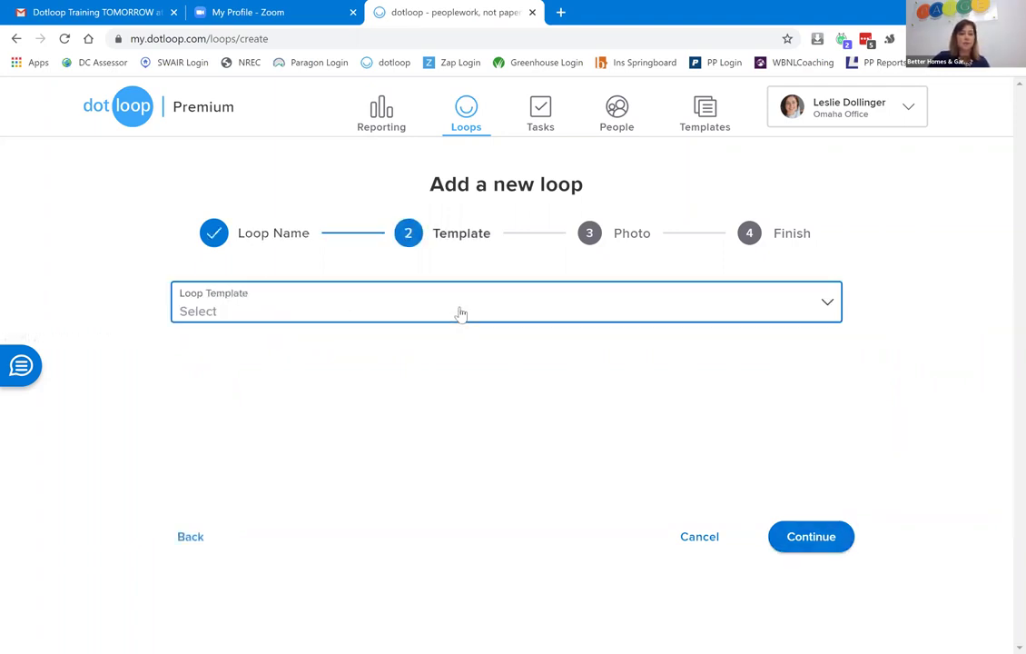
left_click(461, 314)
left_click(273, 346)
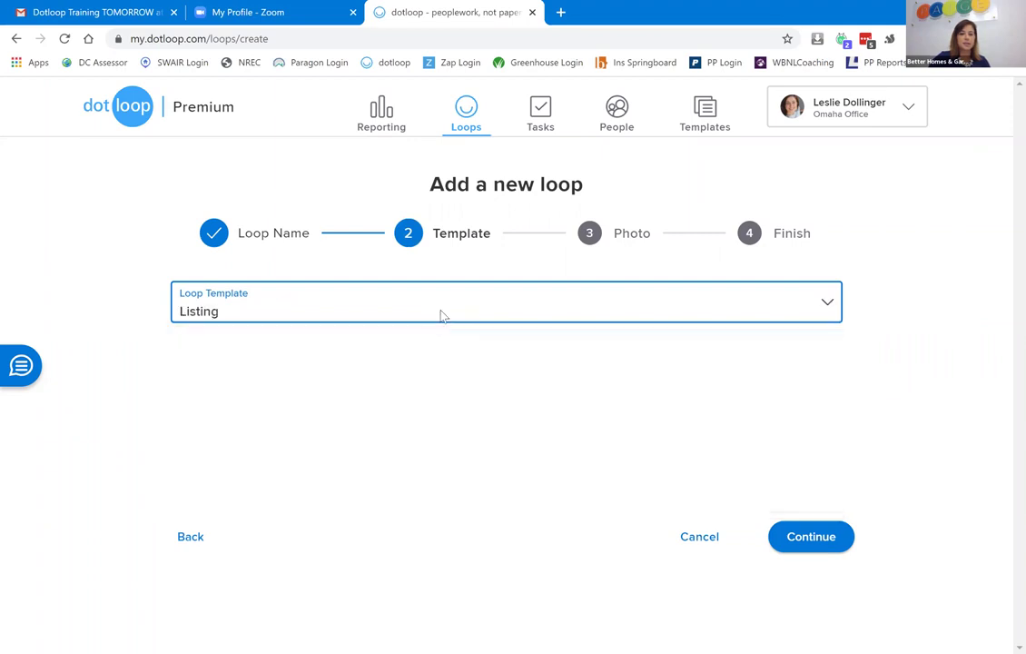
left_click(811, 537)
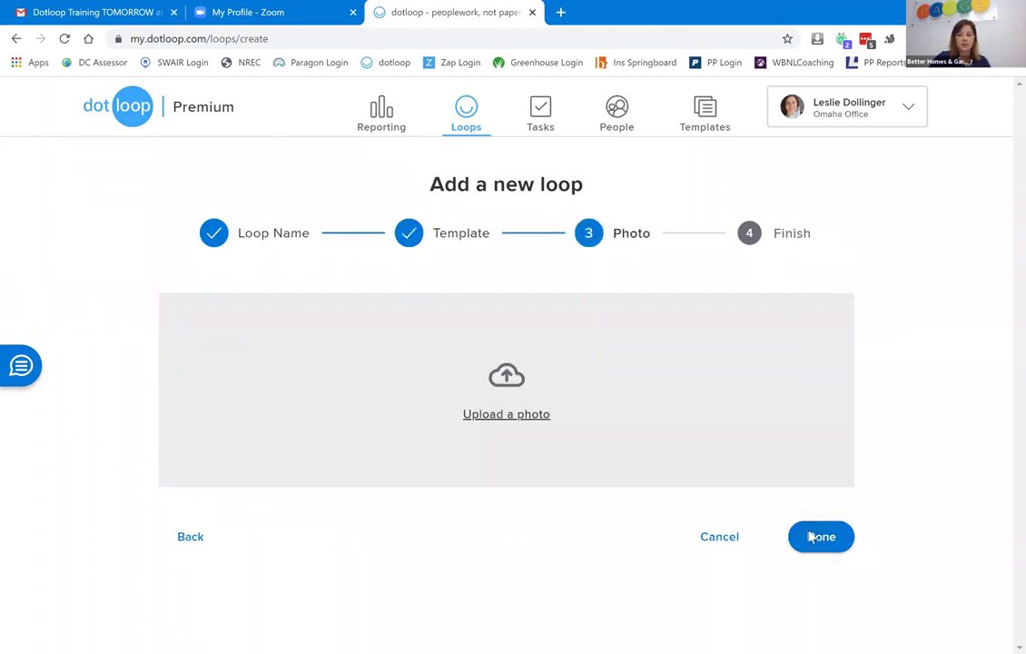
left_click(810, 537)
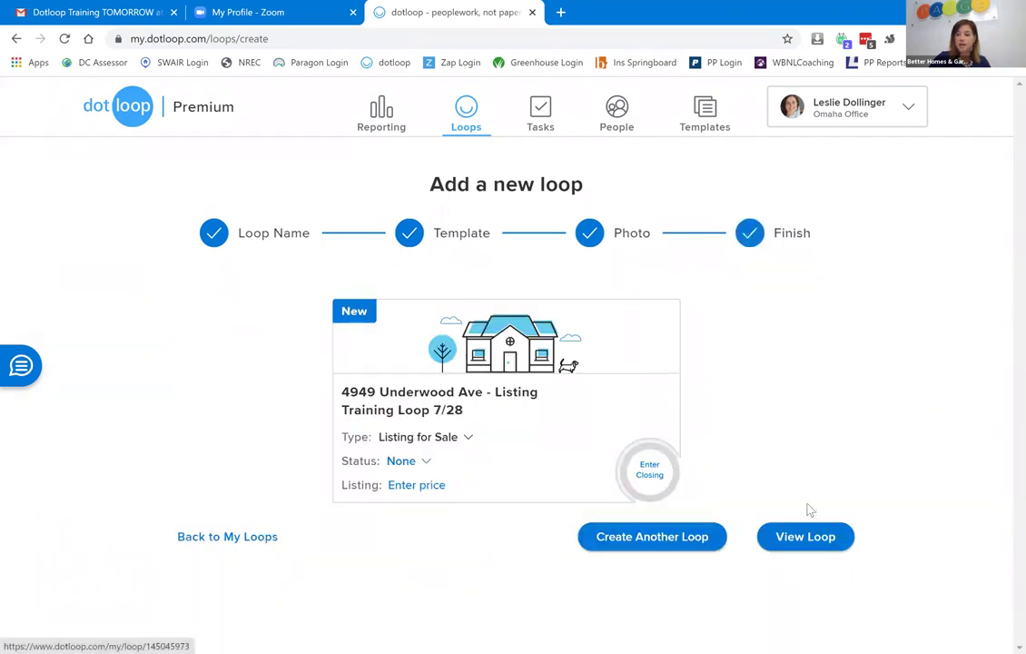
left_click(796, 539)
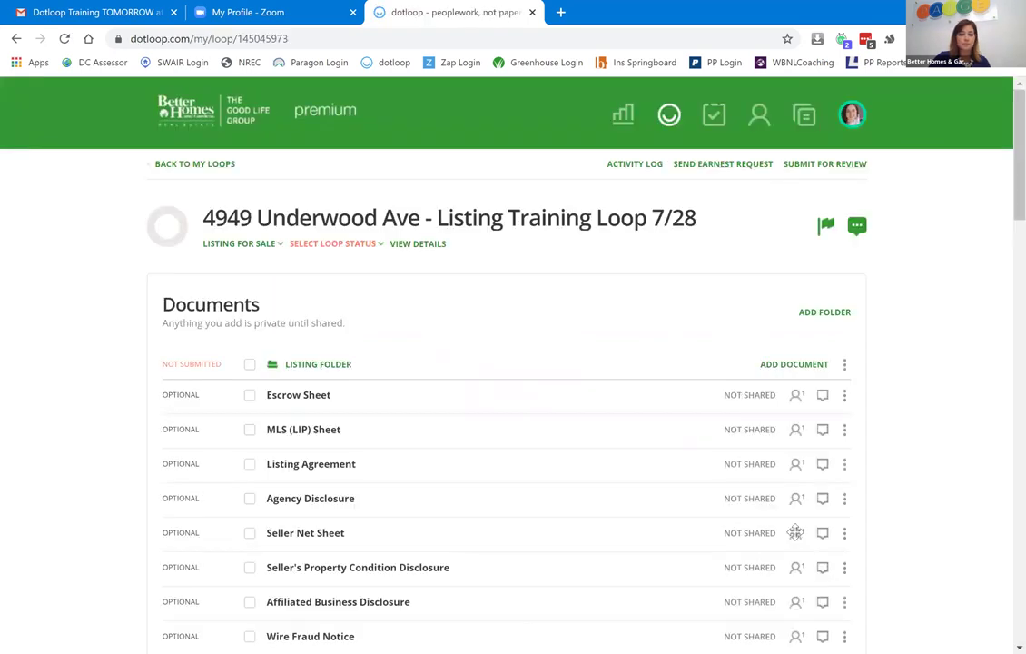
Set the loop status to Active Listing and scroll down to the Listing Folder documents.
left_click(327, 244)
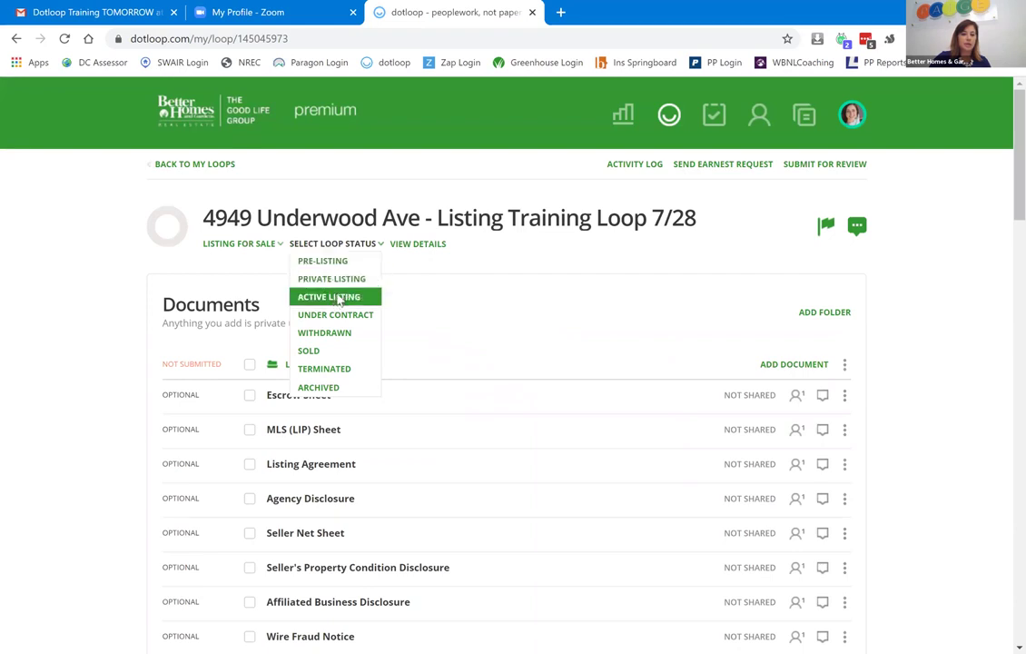
left_click(338, 298)
scroll(1005, 196, "down", 2)
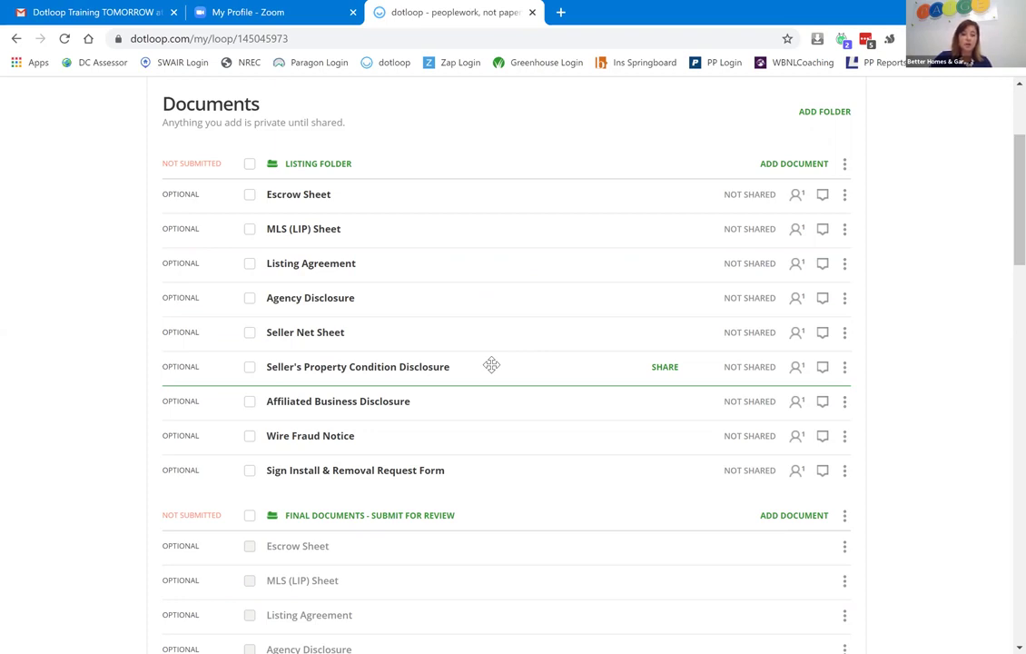
Open the MLS (LIP) Sheet without autofill, scroll through the form, and return to the documents.
left_click(249, 230)
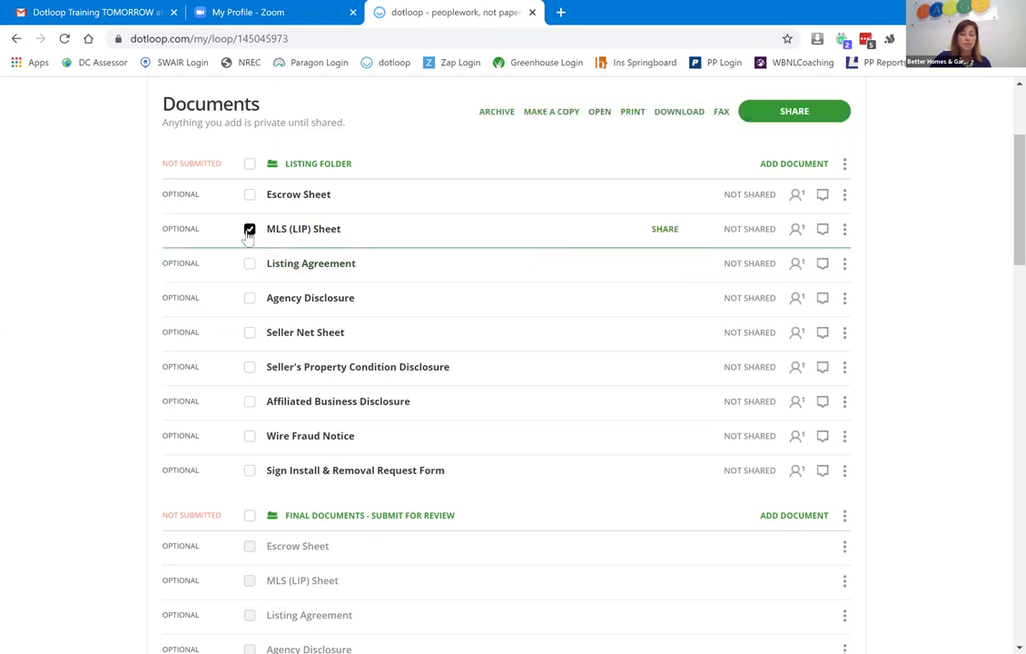
left_click(299, 232)
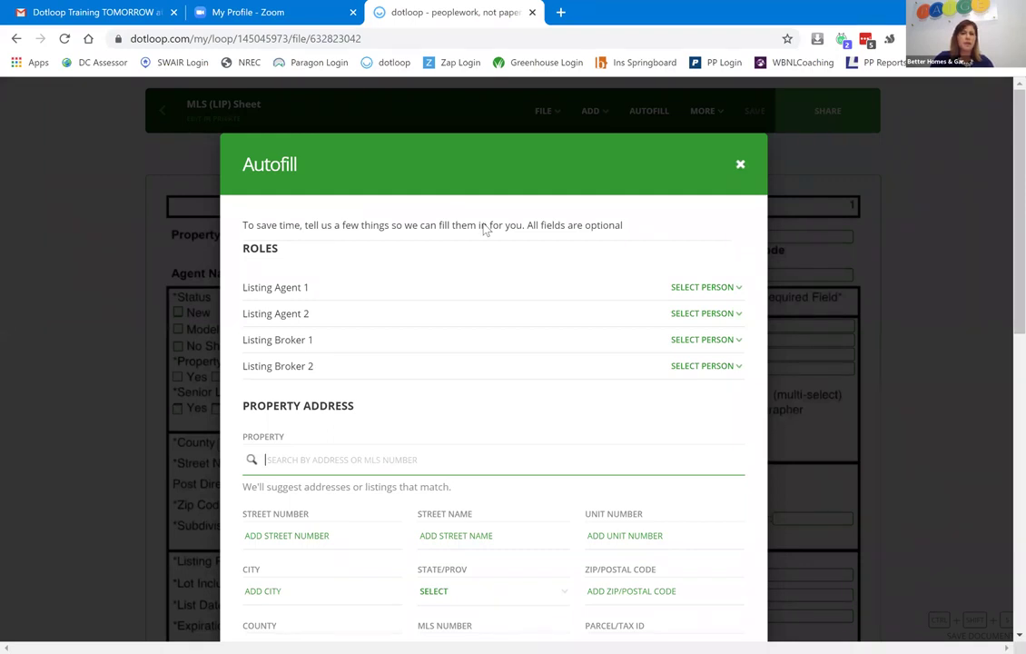
key("Escape")
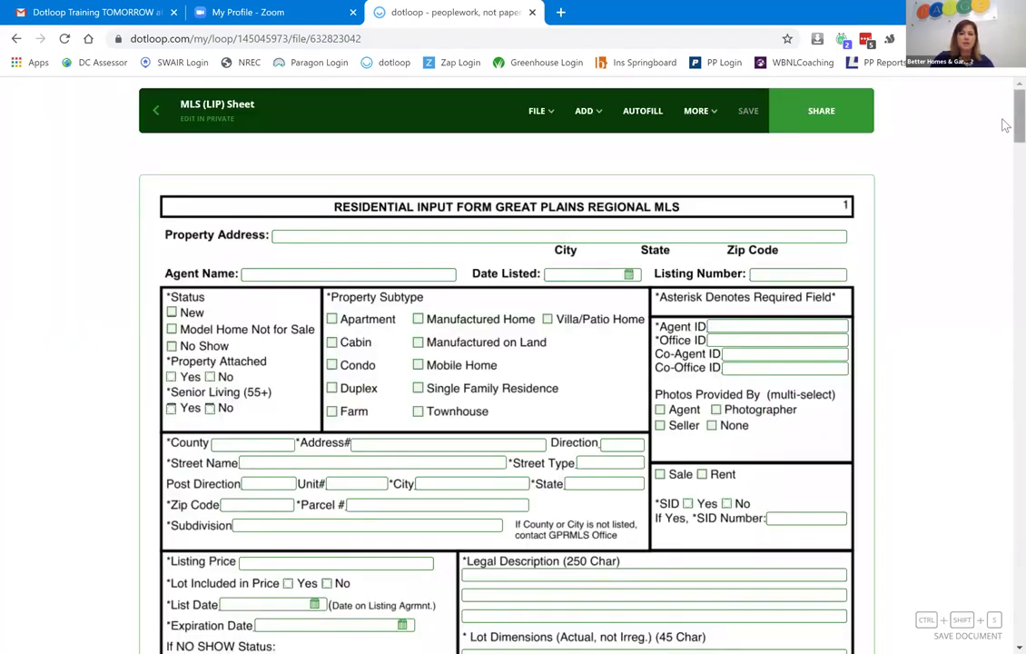
scroll(1003, 133, "down", 3)
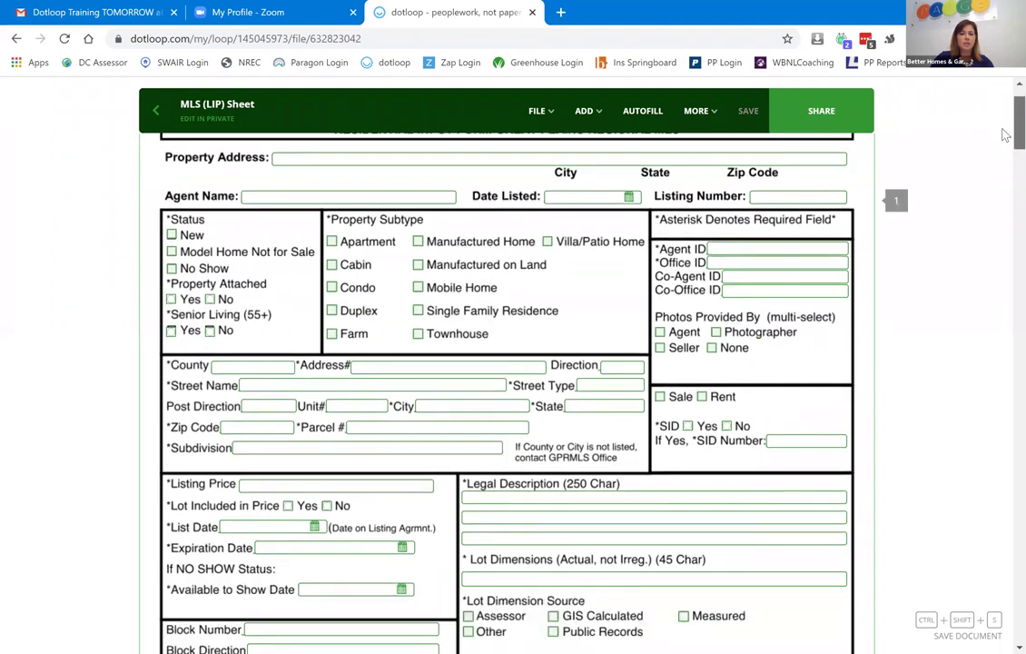
scroll(1003, 137, "down", 1)
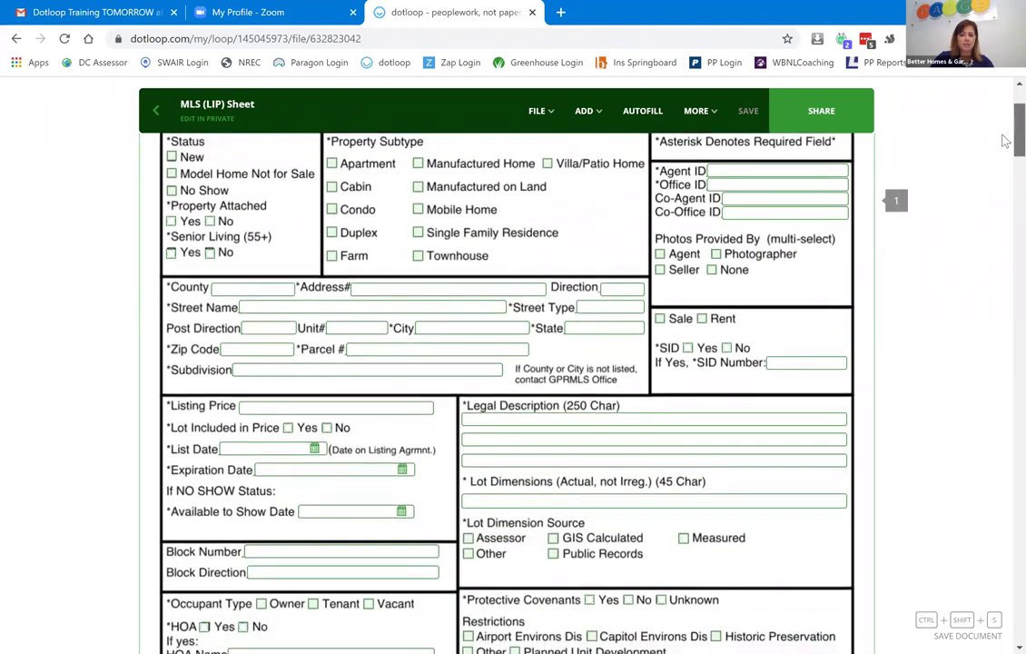
scroll(1003, 133, "up", 4)
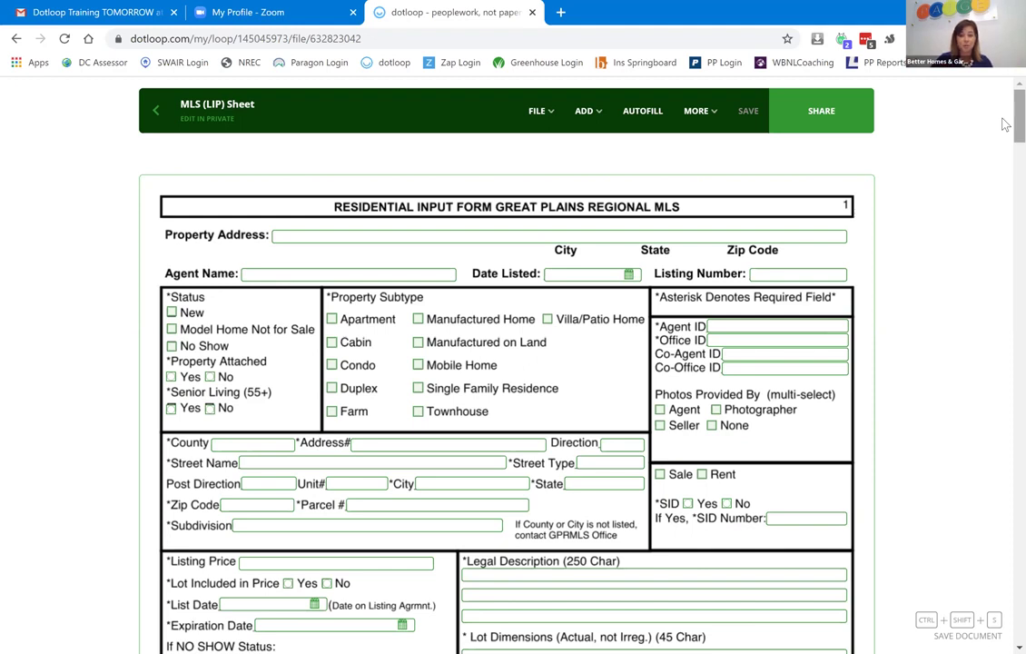
left_click(159, 115)
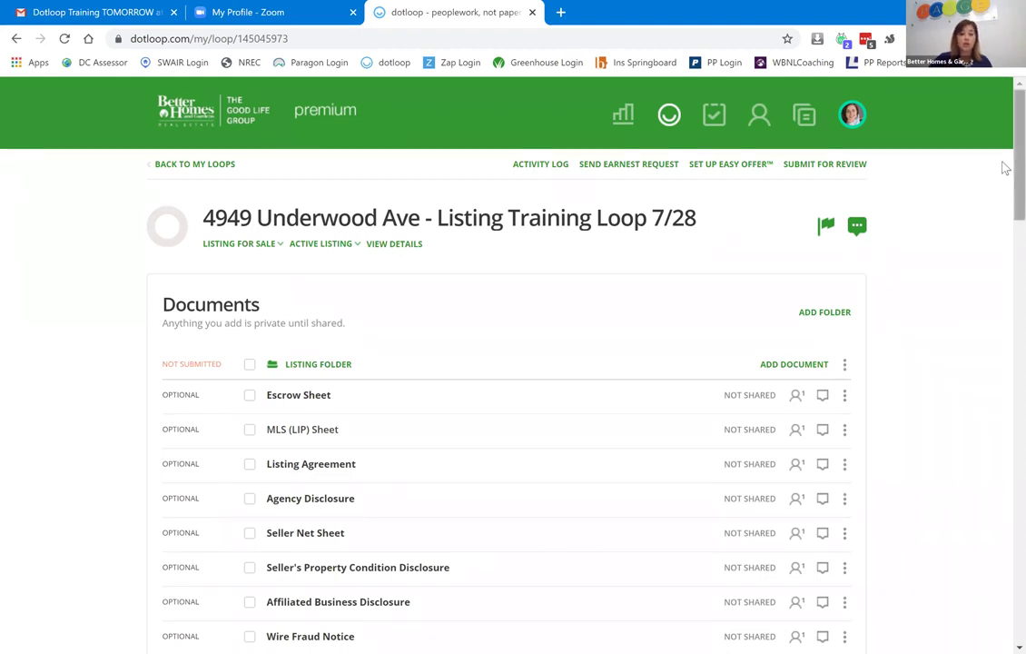
scroll(1003, 172, "down", 2)
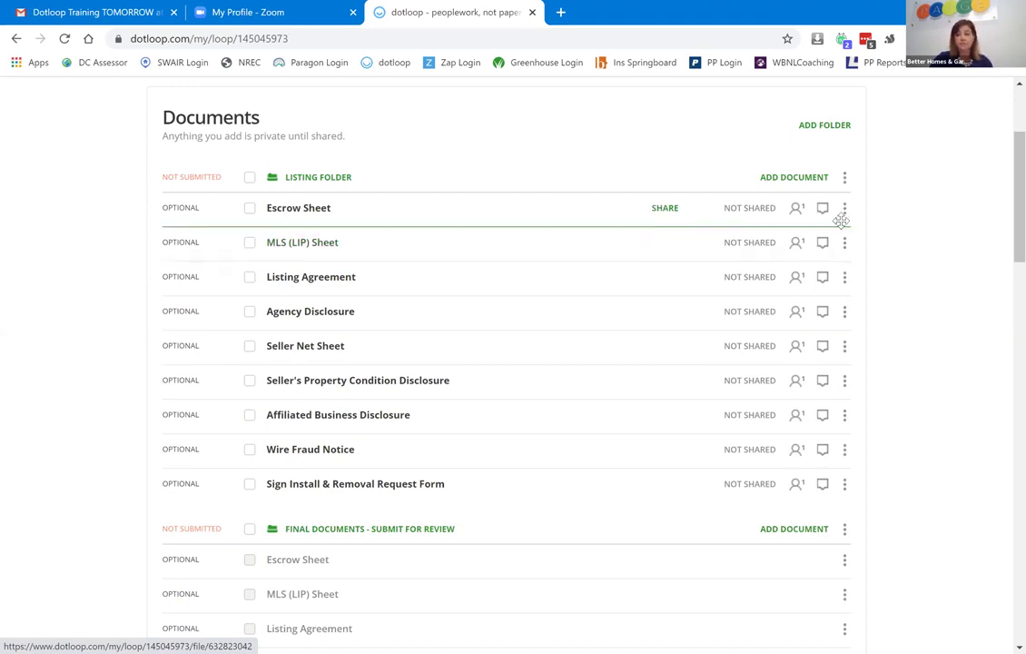
scroll(1004, 179, "down", 15)
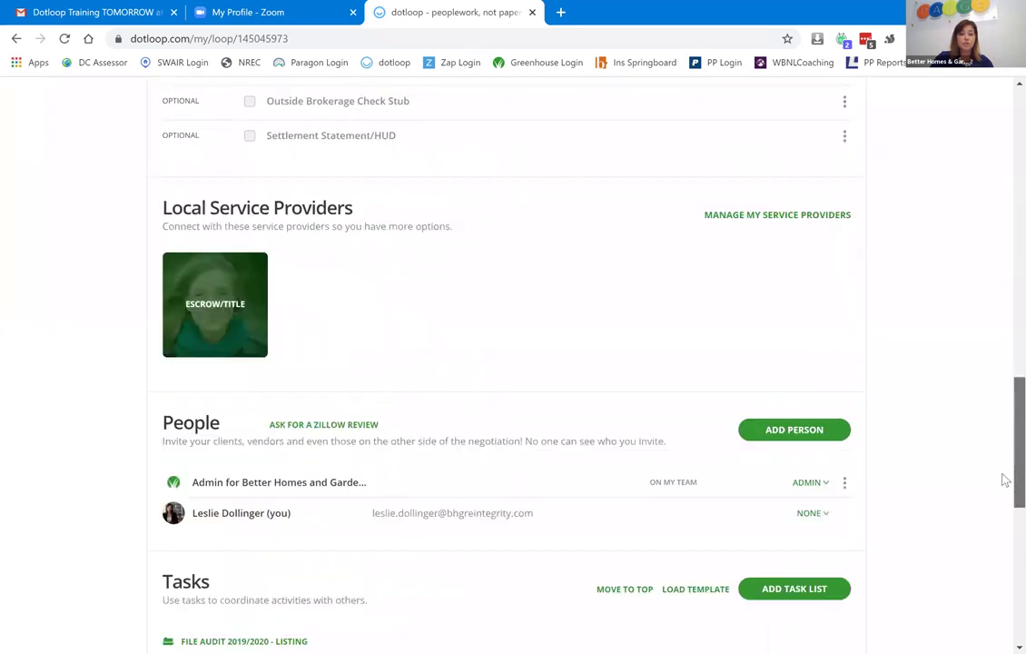
scroll(1004, 527, "down", 3)
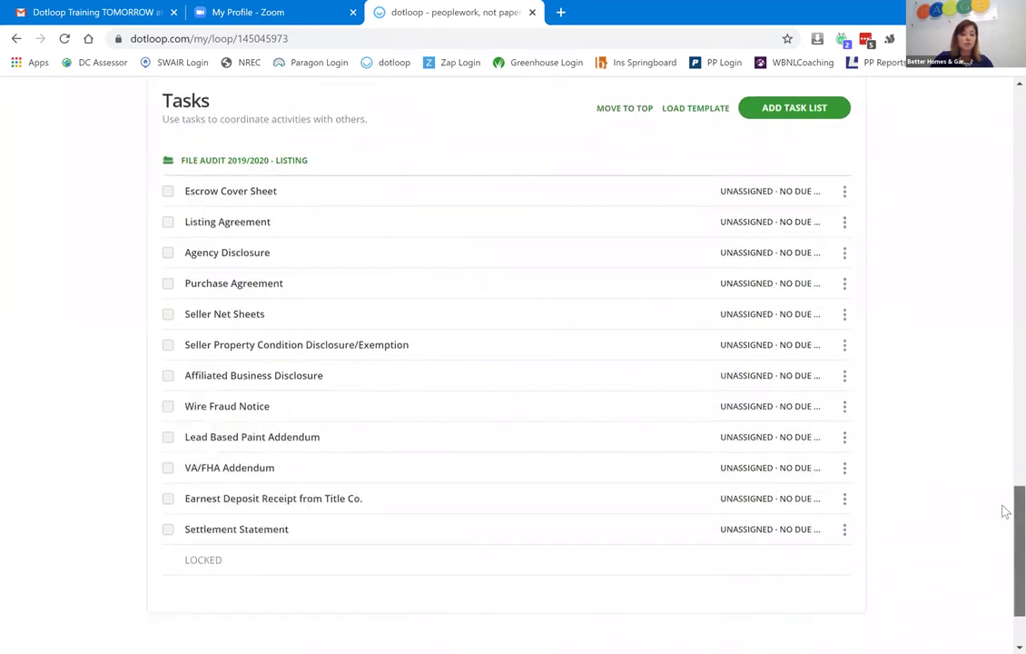
scroll(1004, 531, "up", 3)
scroll(1004, 186, "up", 15)
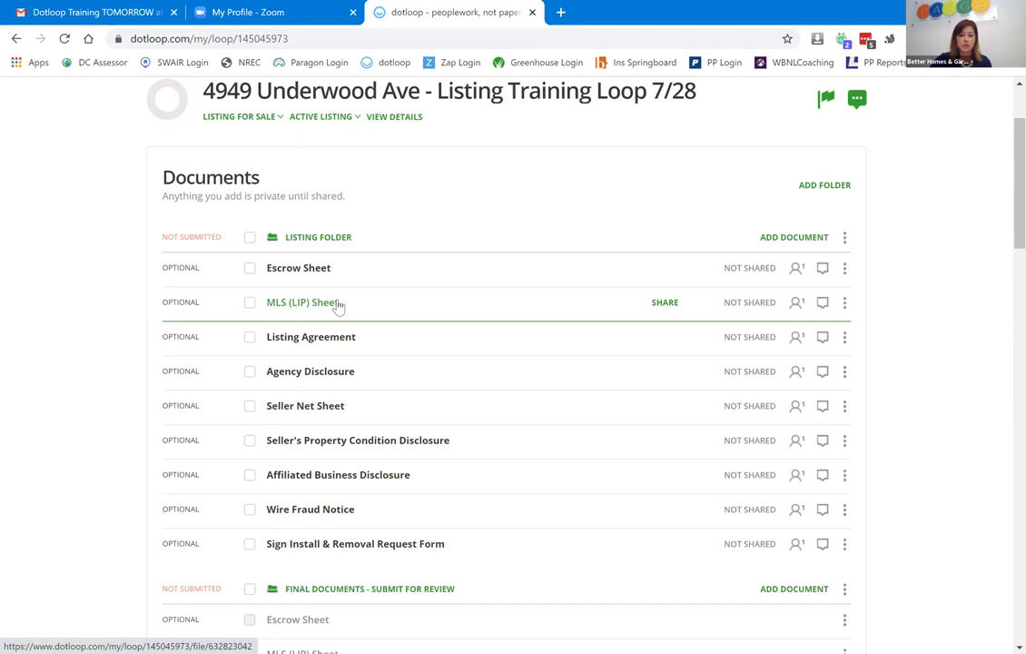
left_click(250, 442)
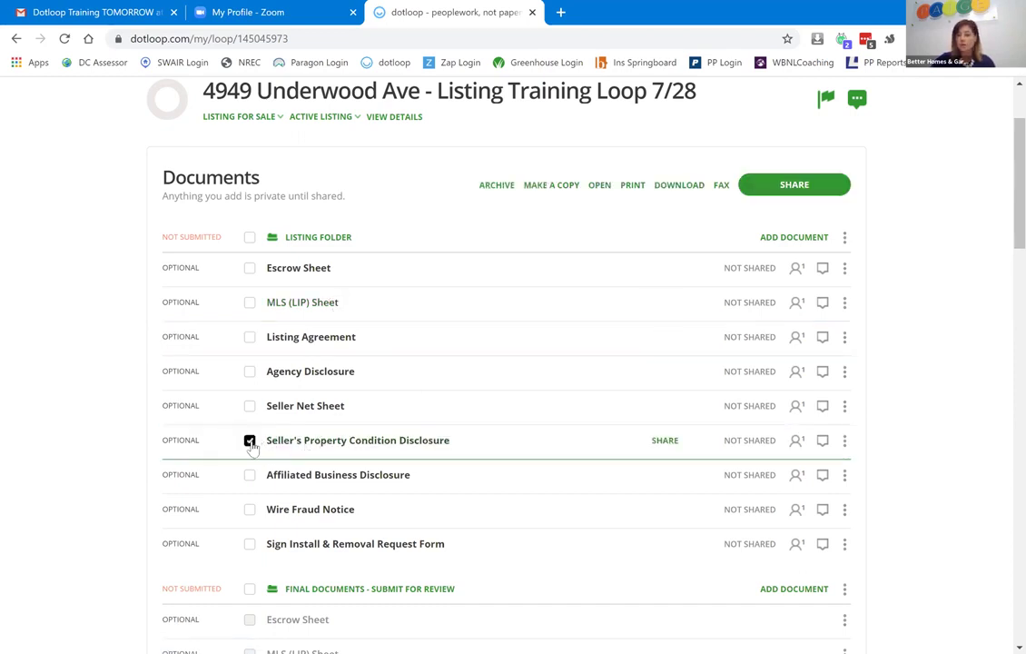
left_click(250, 442)
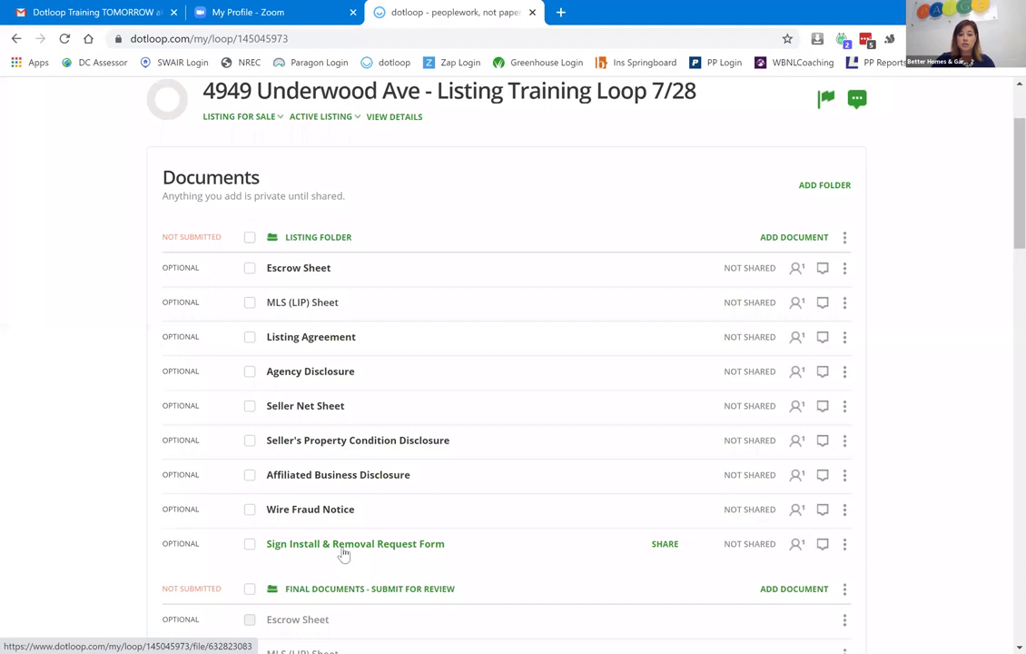
left_click(343, 550)
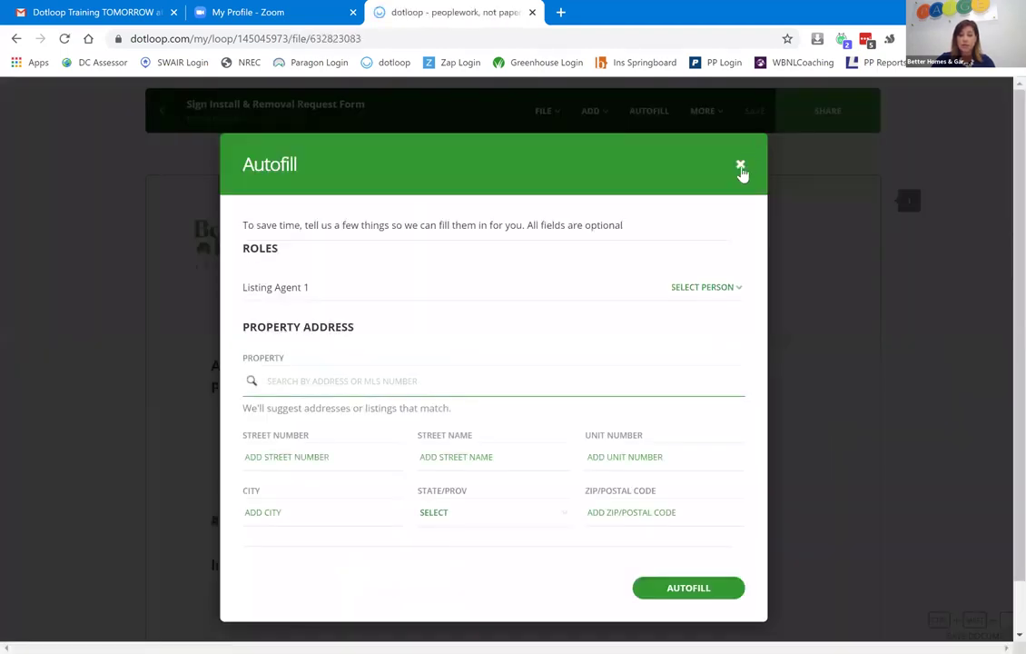
left_click(740, 167)
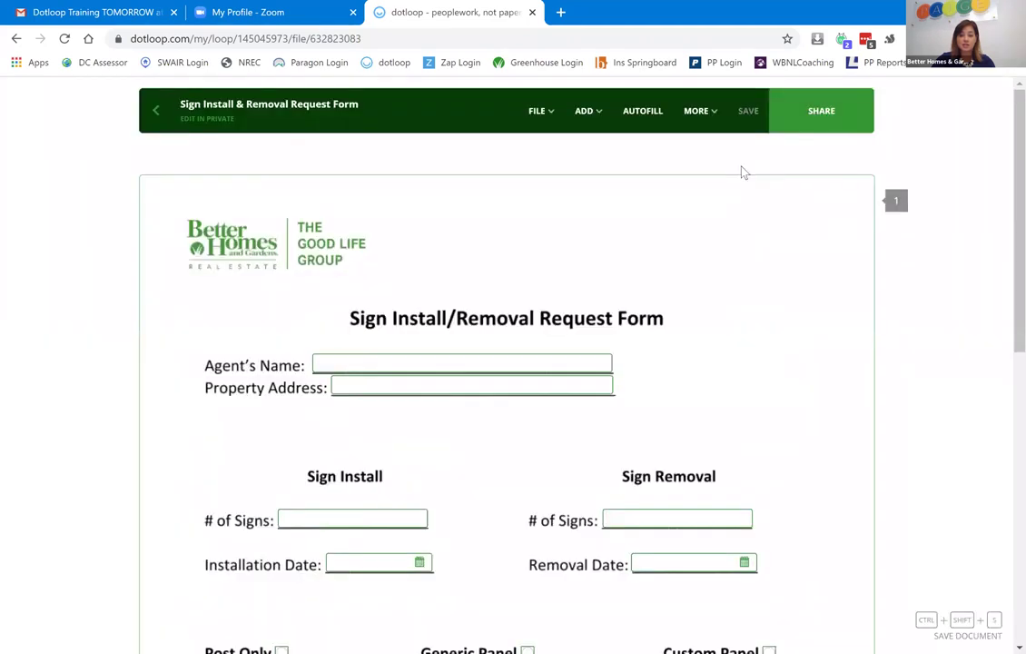
scroll(841, 401, "down", 10)
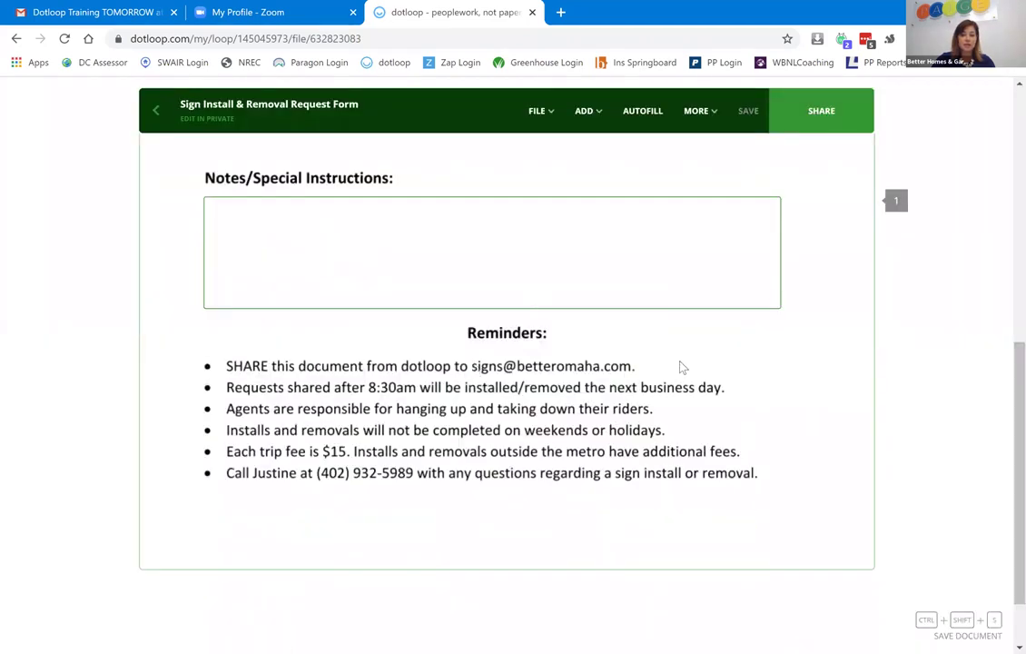
left_click(148, 125)
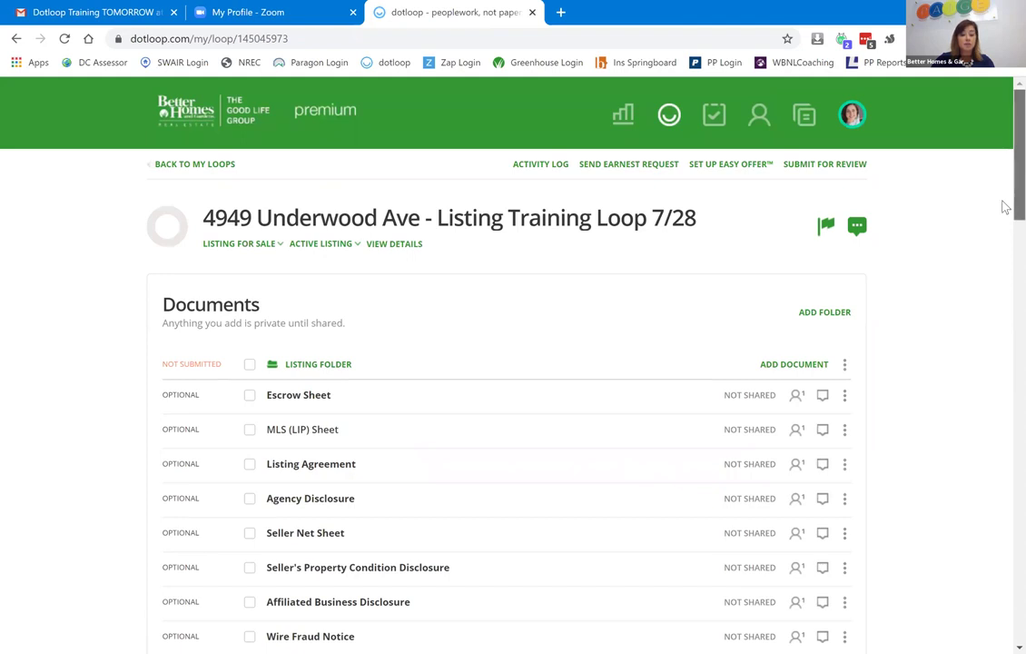
Download the Seller's Property Condition Disclosure as a PDF.
scroll(1004, 207, "down", 3)
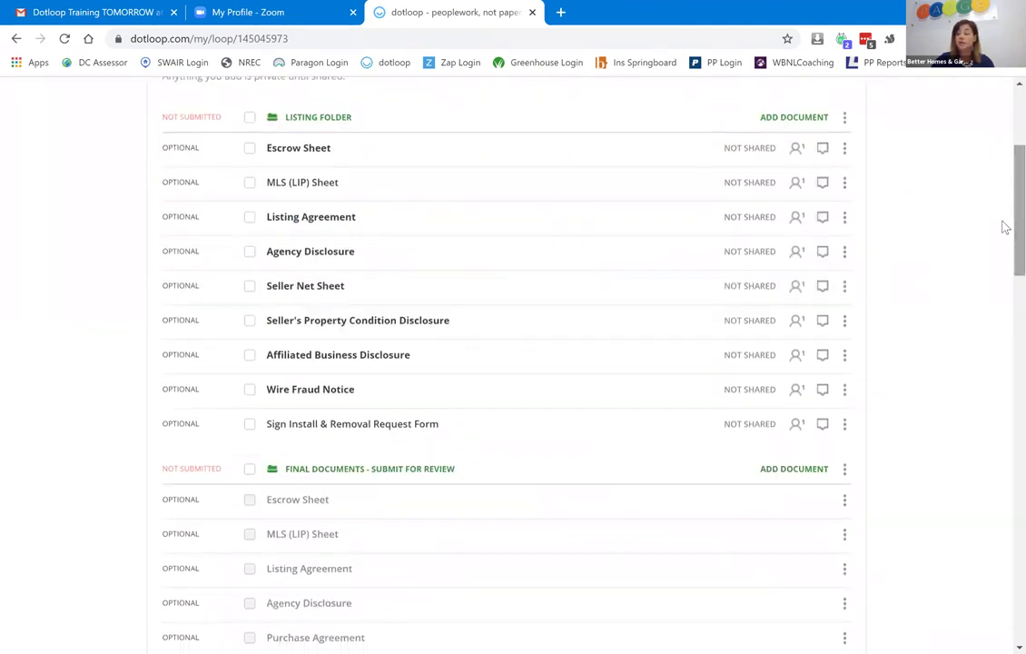
left_click(250, 323)
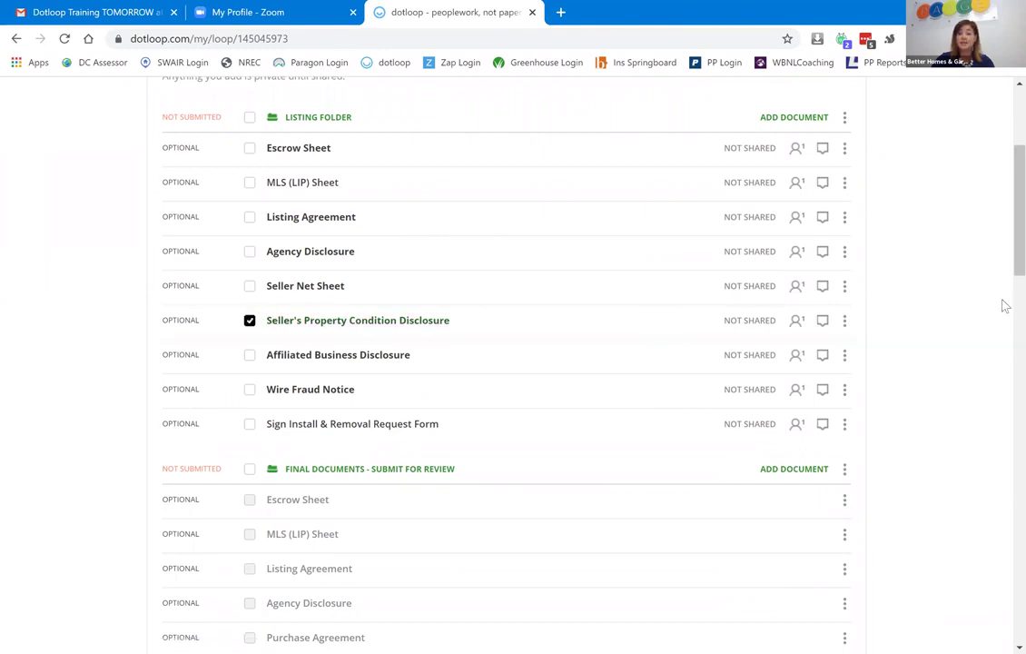
scroll(1002, 211, "up", 2)
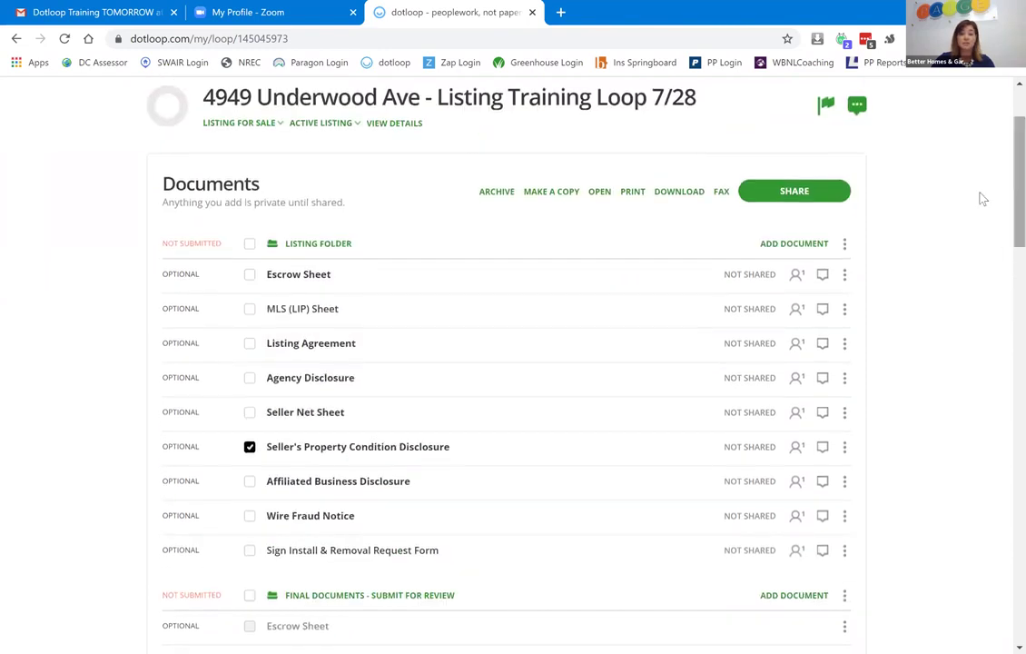
left_click(684, 193)
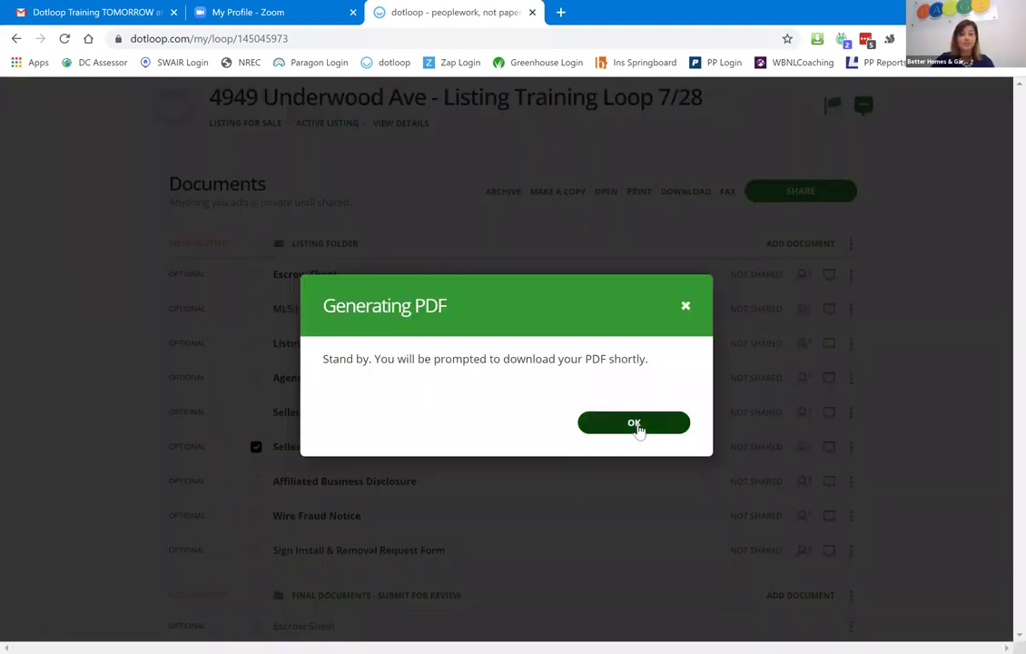
left_click(636, 427)
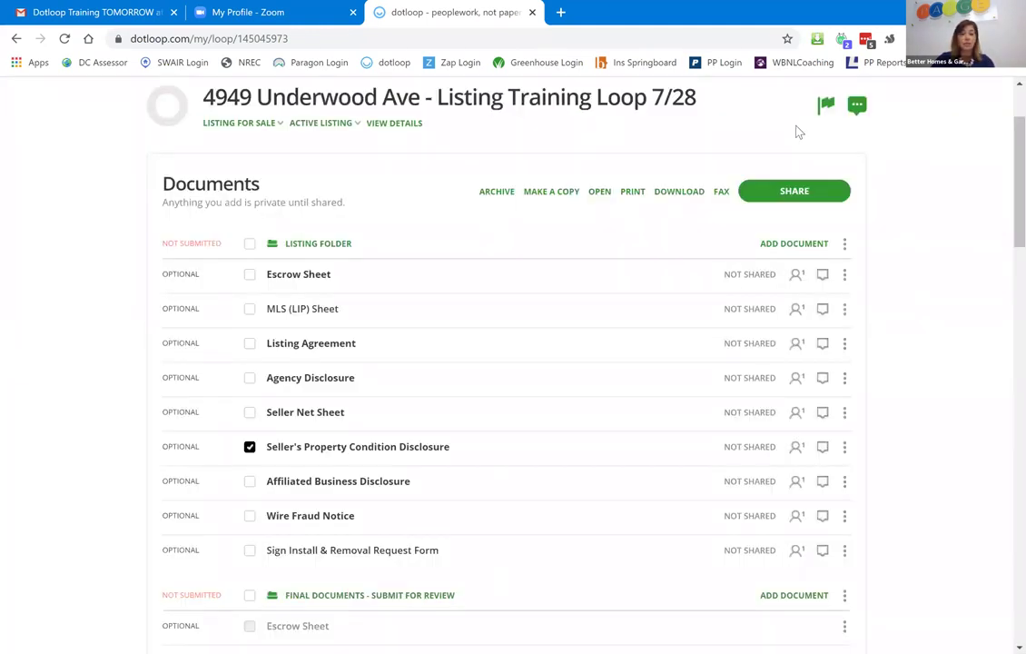
scroll(238, 165, "up", 2)
left_click(206, 166)
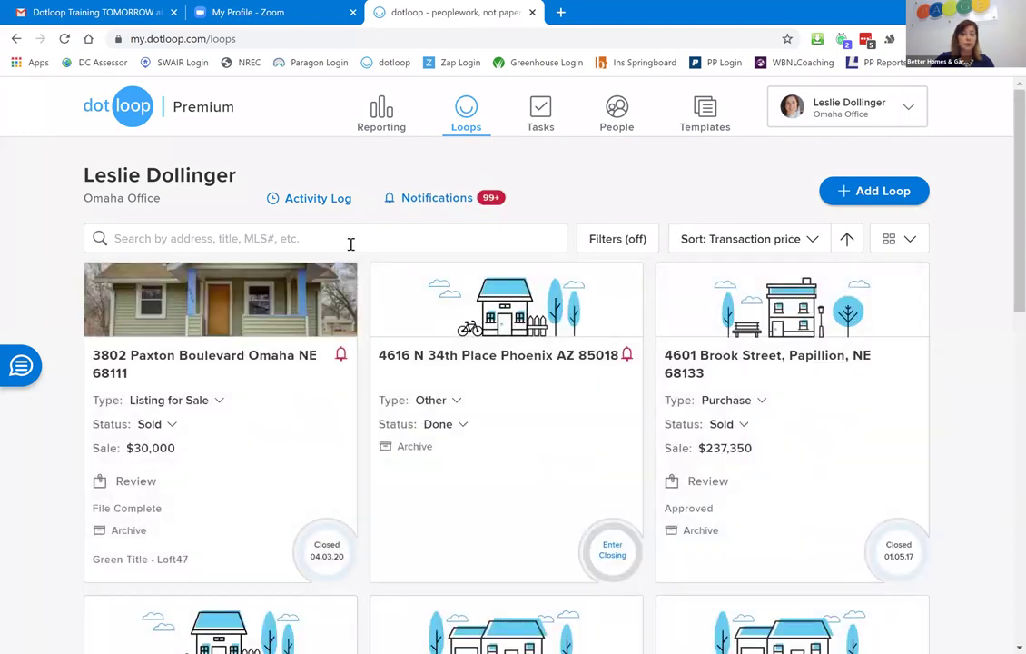
left_click(350, 243)
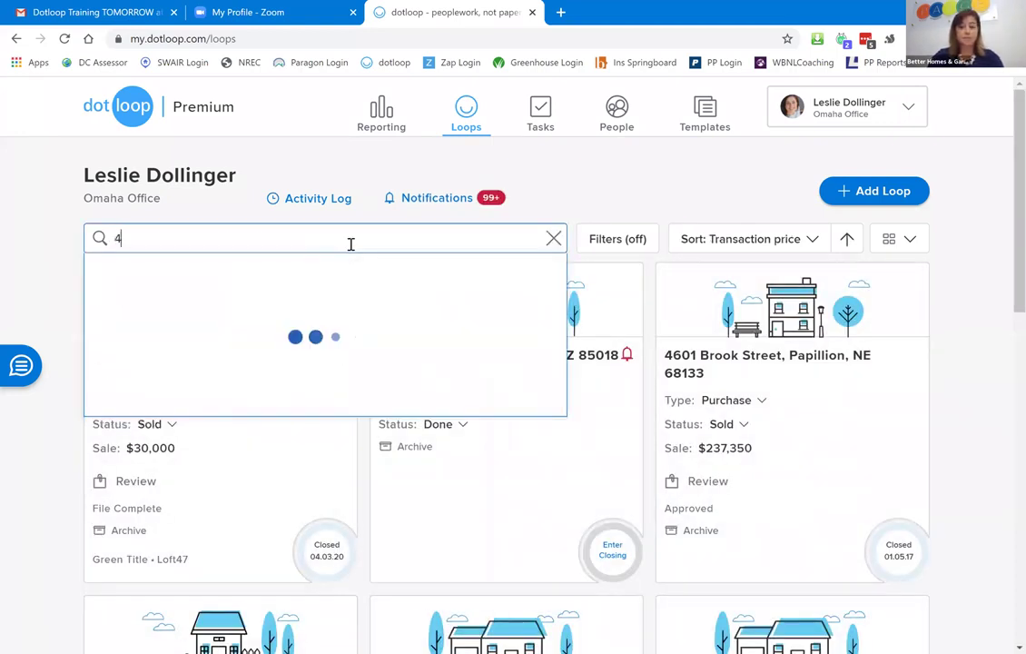
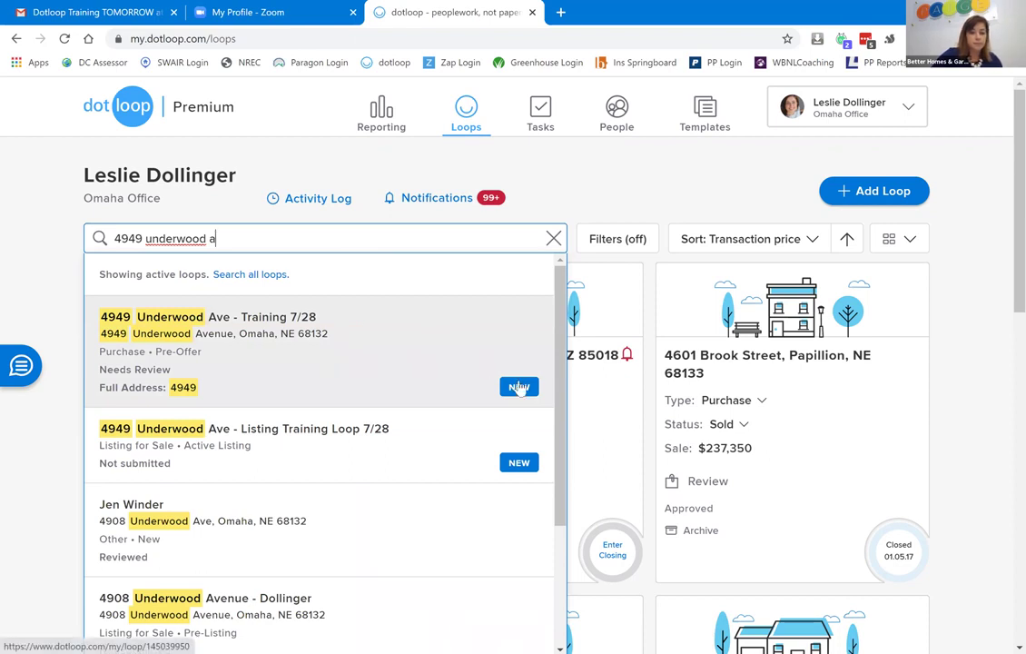
left_click(365, 336)
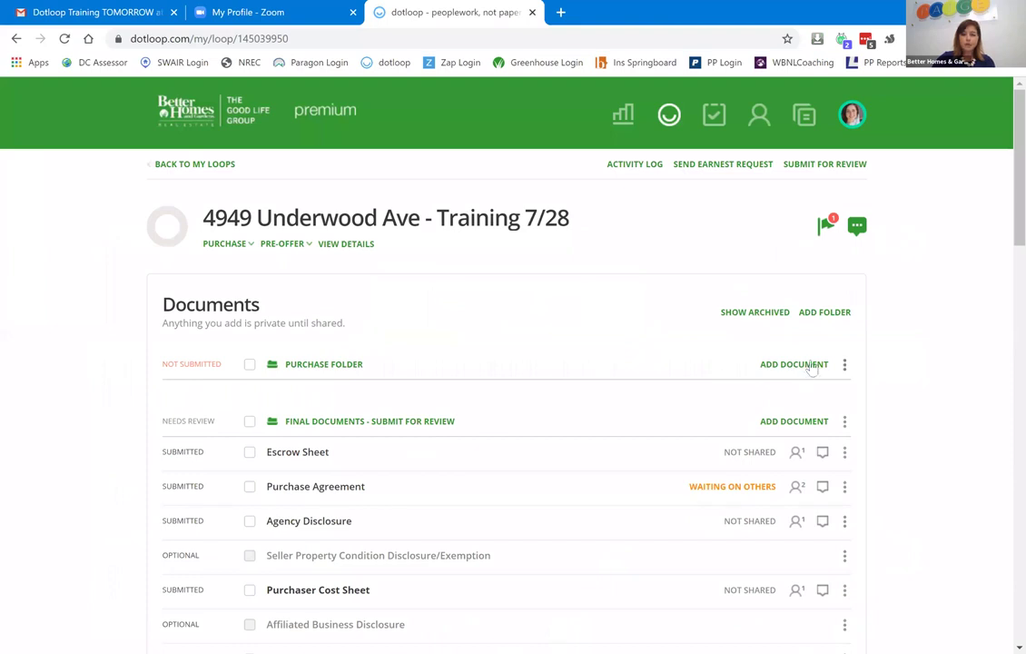
left_click(802, 364)
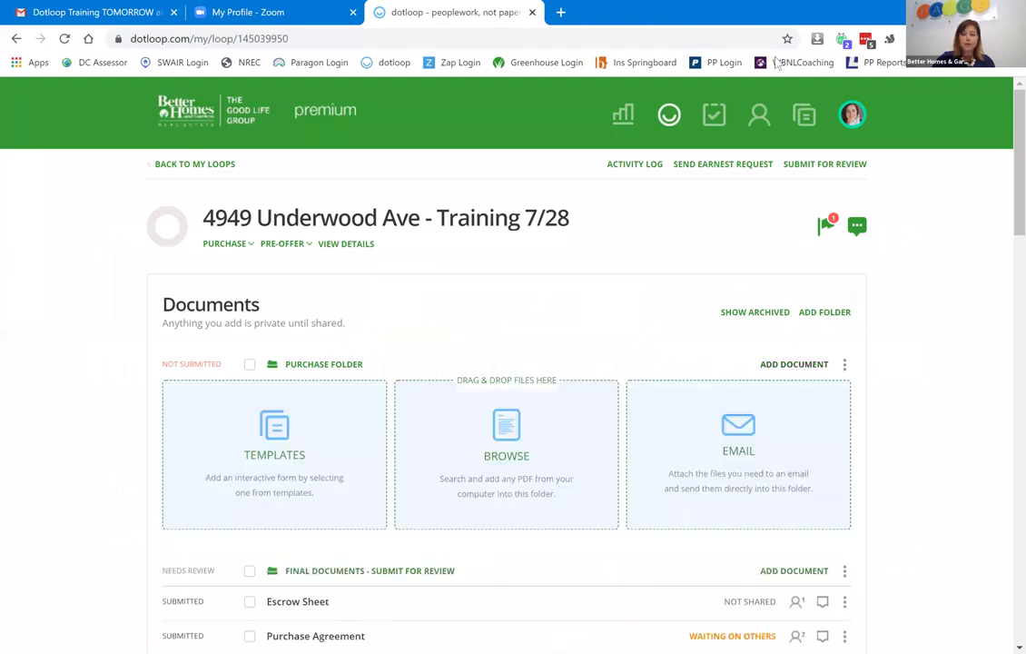
left_click(817, 38)
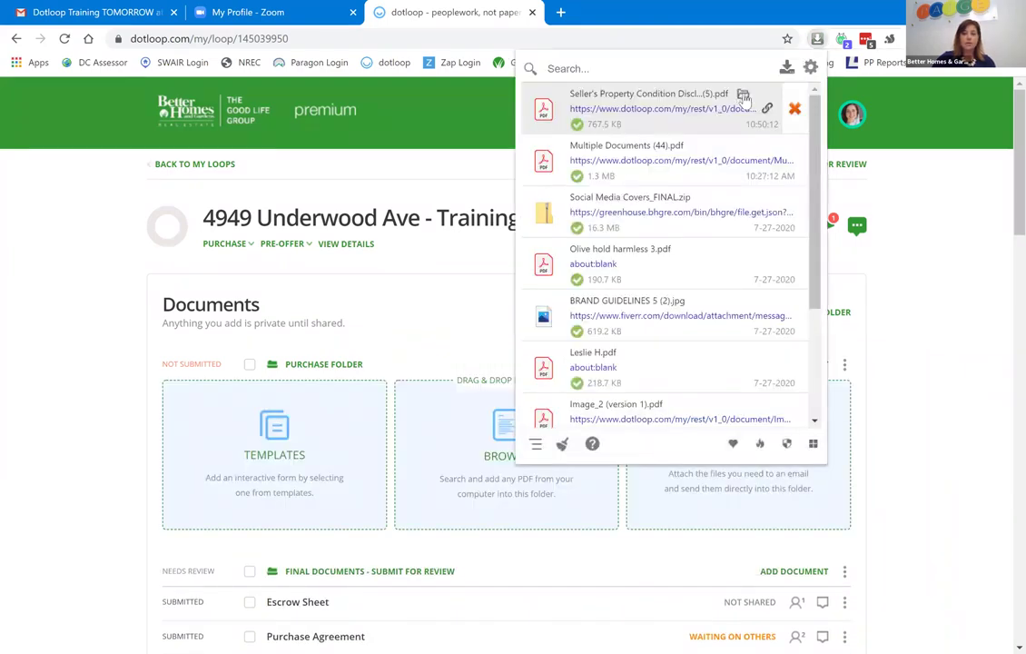
left_click(744, 96)
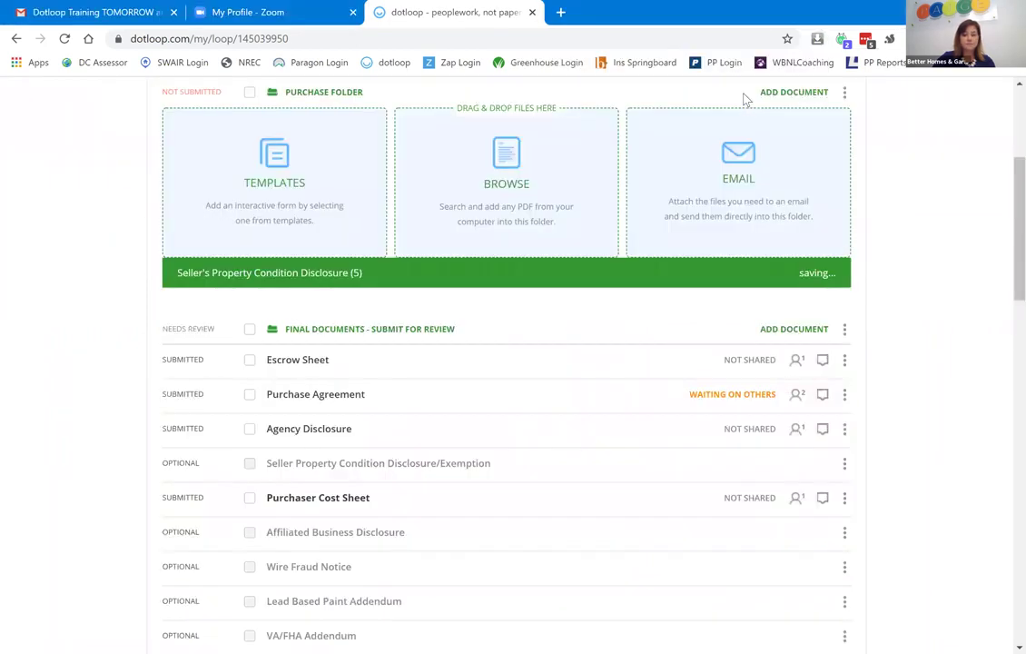
left_click(385, 276)
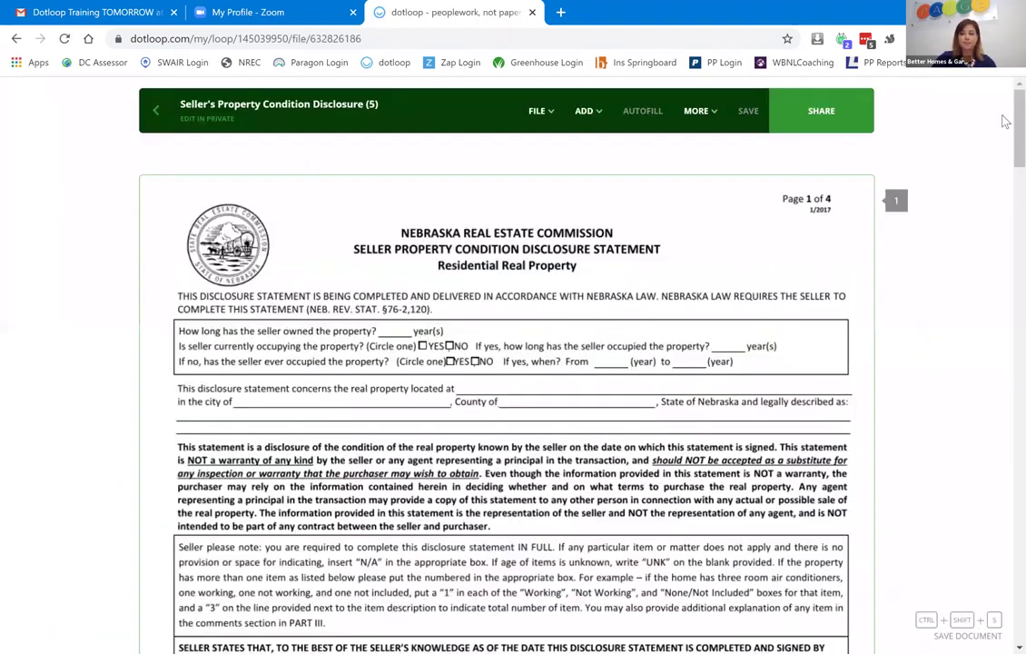
Place an initials field in page 1's Buyer's Initials box.
scroll(1005, 200, "down", 2)
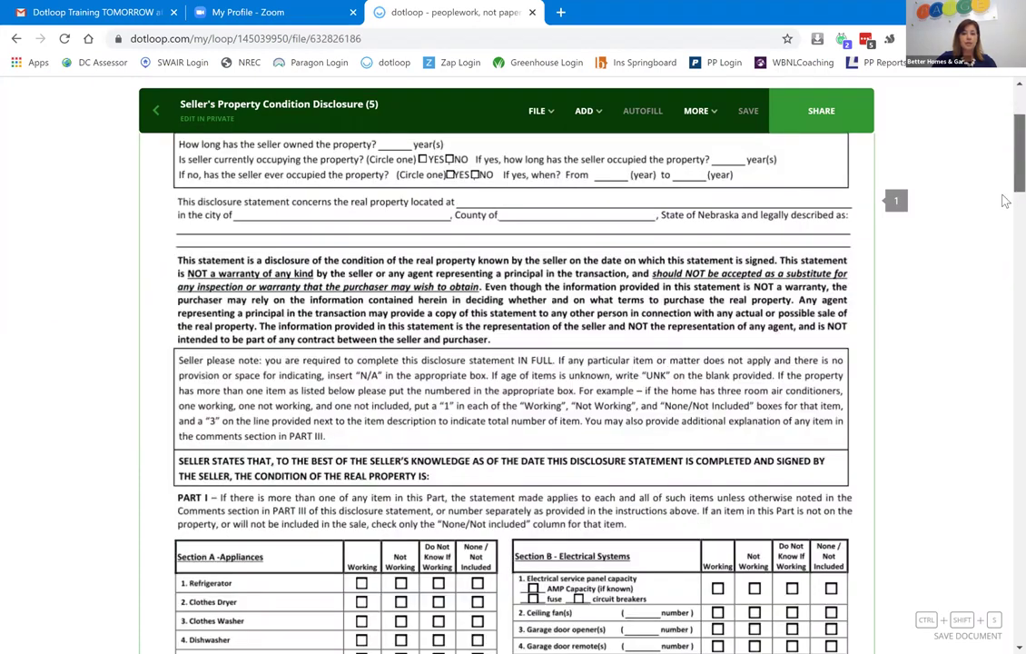
scroll(1005, 204, "down", 4)
scroll(1003, 214, "down", 2)
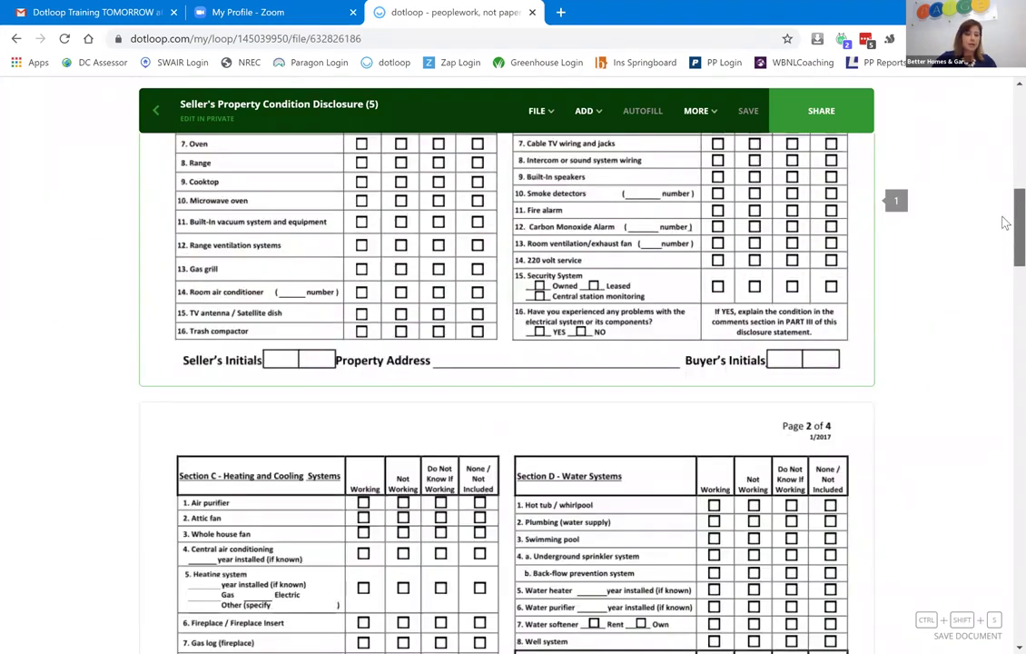
scroll(1005, 223, "down", 1)
left_click(591, 113)
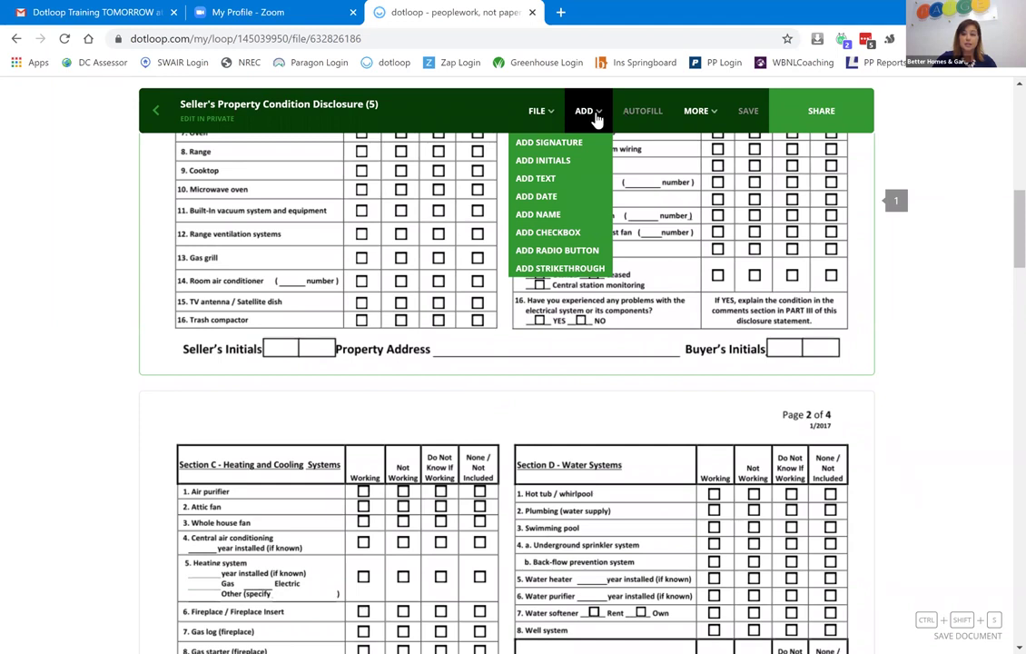
left_click(568, 161)
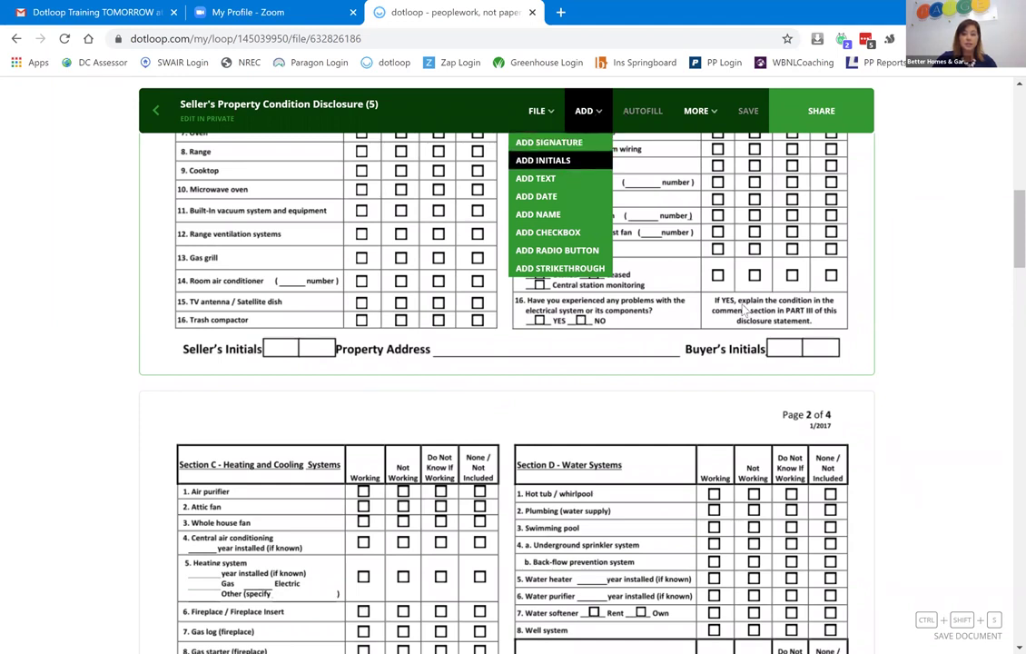
left_click(790, 376)
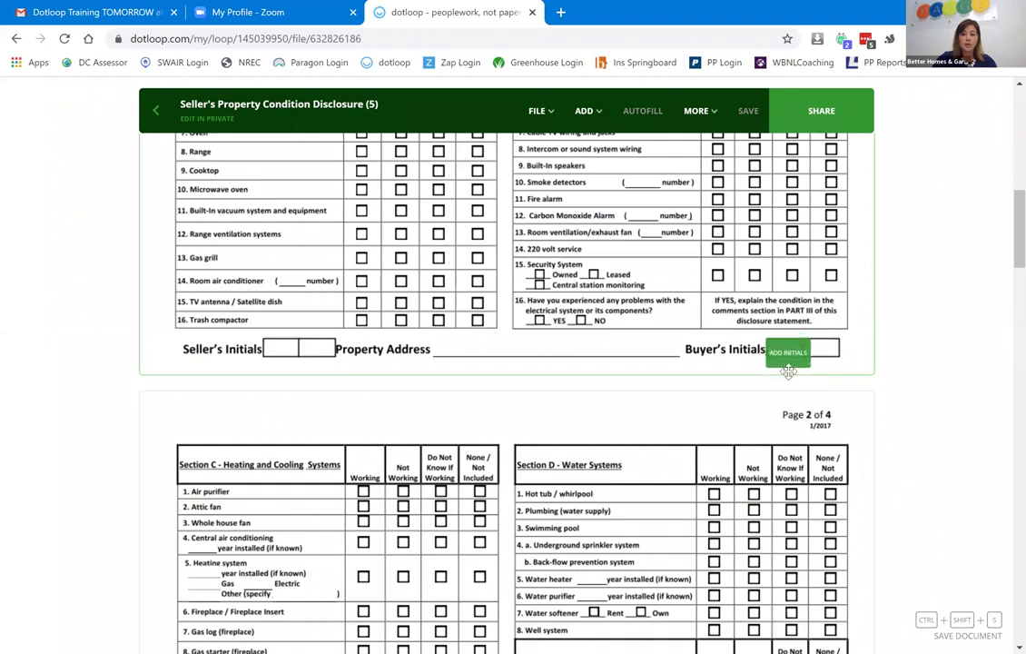
left_click(803, 359)
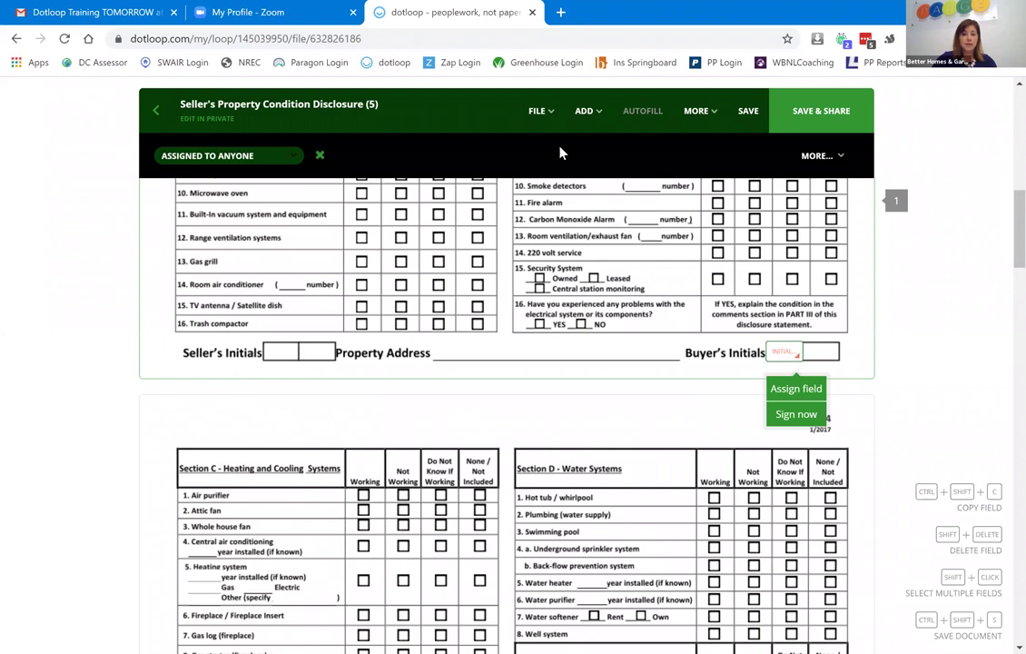
Add a second initials field beside the first, shrunk and aligned with it.
left_click(584, 109)
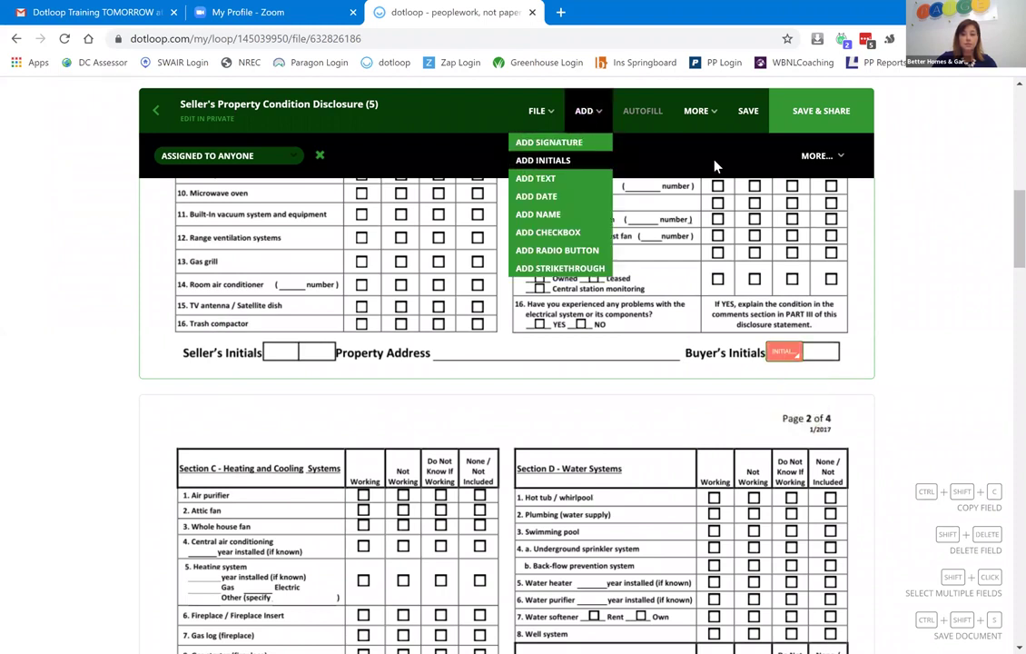
left_click(827, 370)
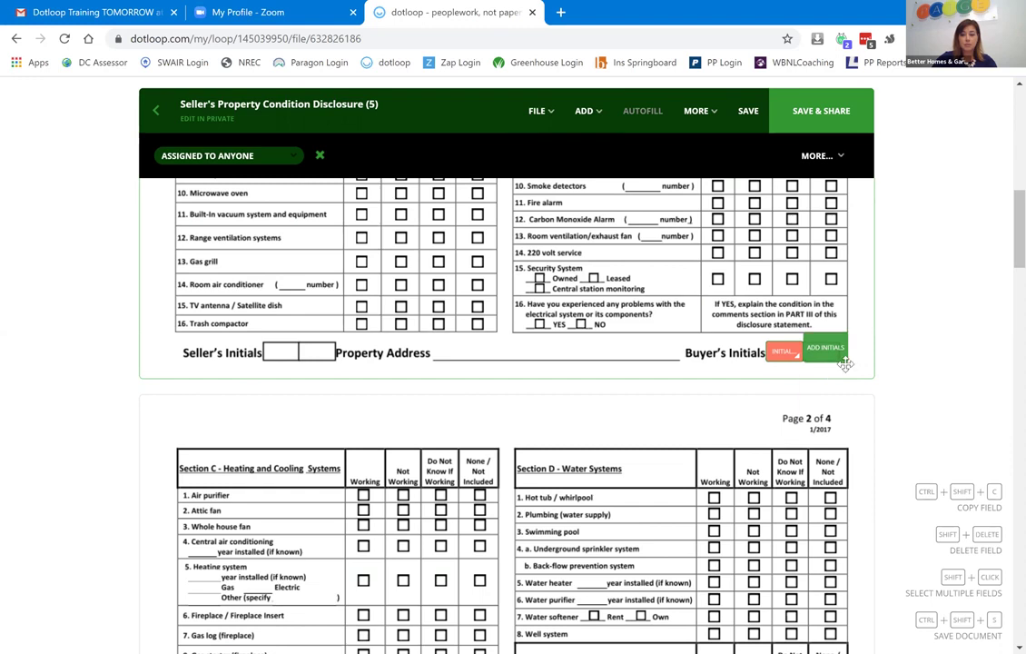
left_click(839, 354)
left_click_drag(840, 354, 822, 356)
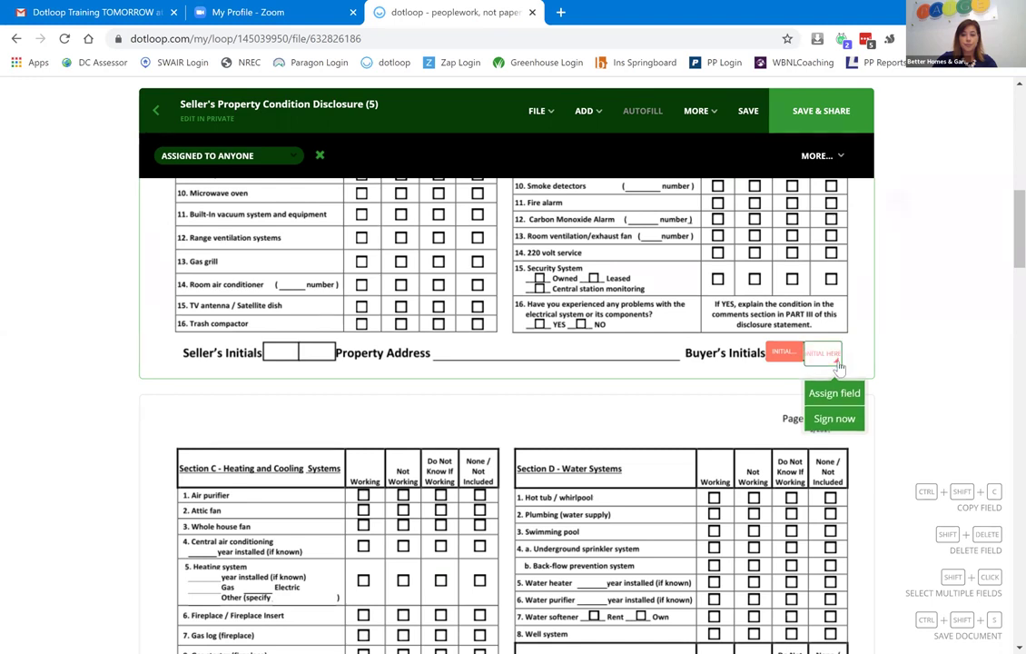
left_click_drag(830, 355, 832, 353)
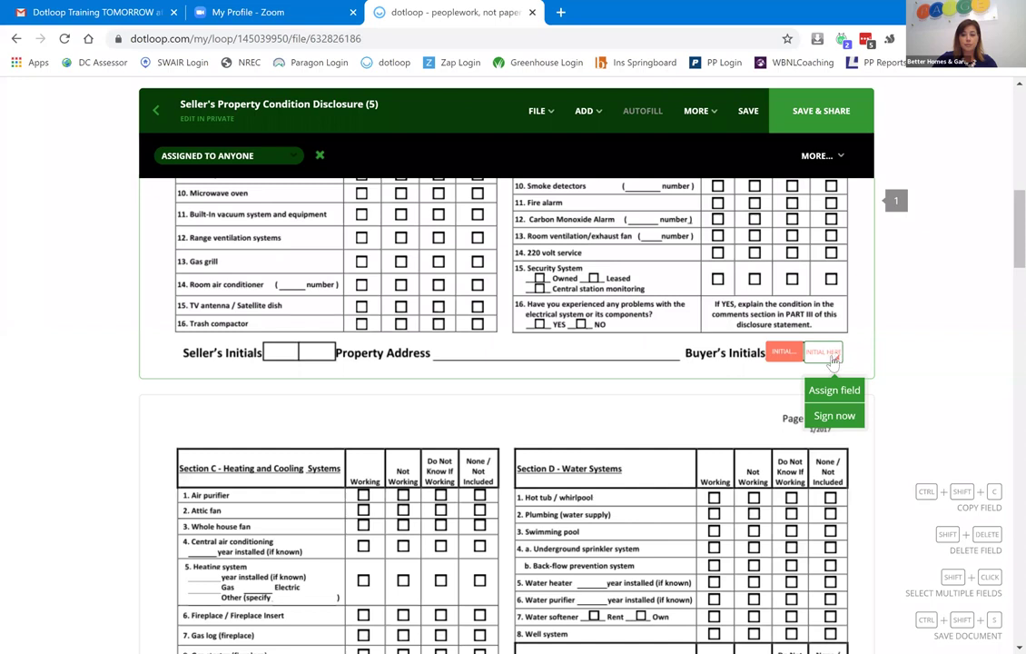
left_click_drag(834, 356, 822, 355)
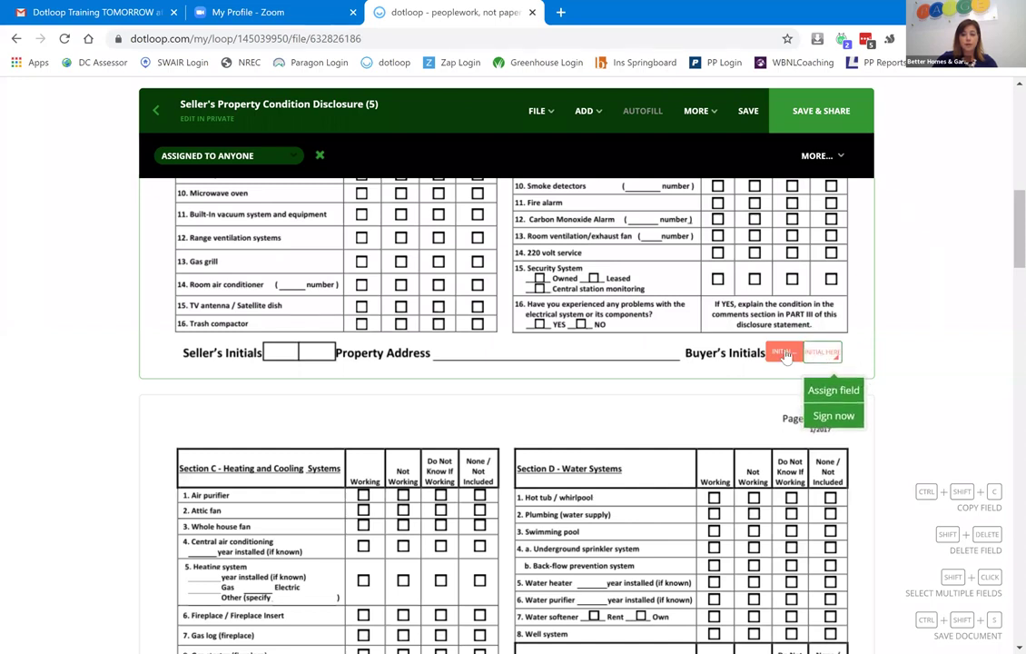
Assign the first initials field to the first buyer and the second to another listed person.
left_click(792, 389)
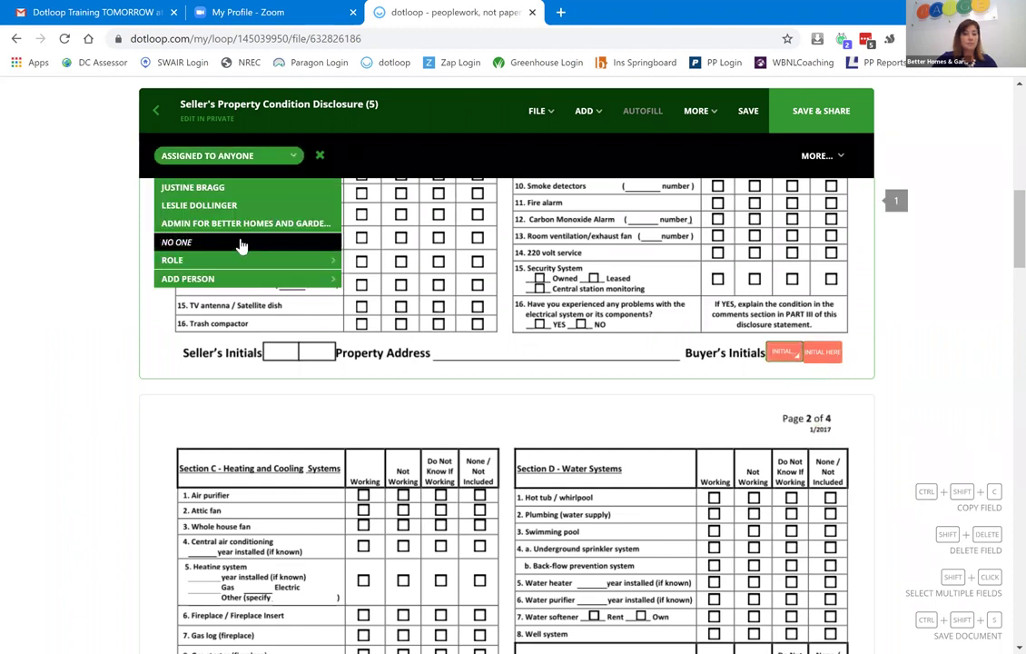
left_click(216, 194)
left_click(822, 353)
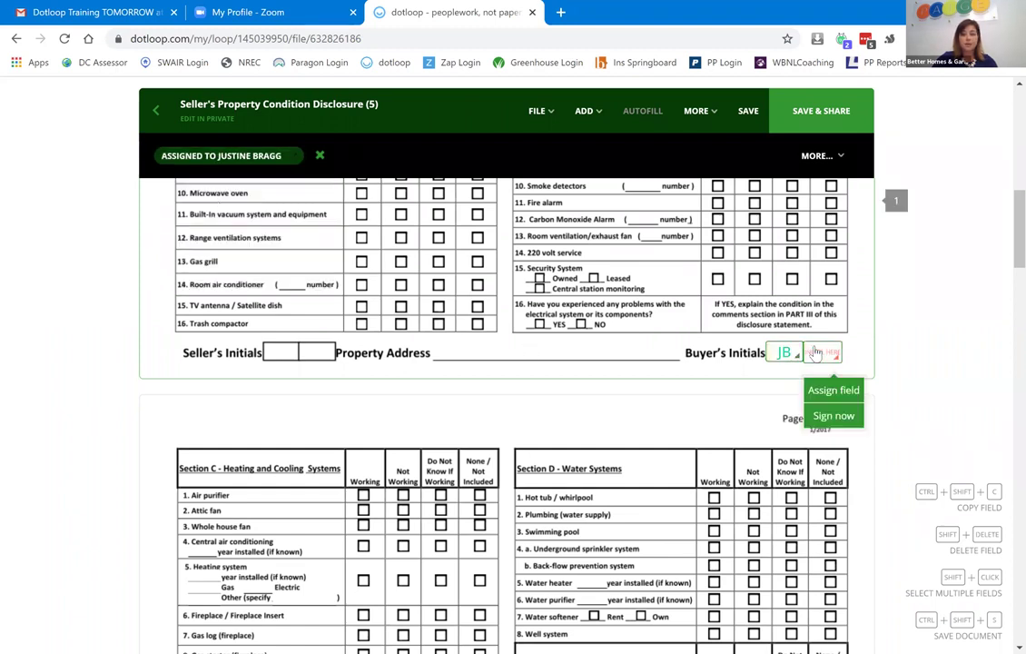
left_click(822, 390)
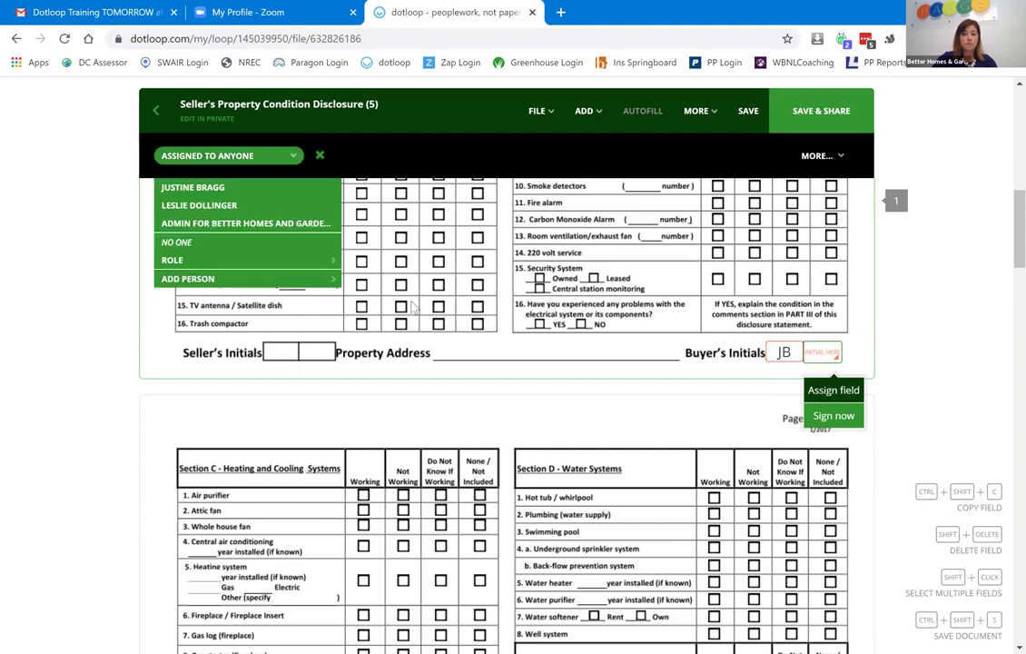
left_click(233, 207)
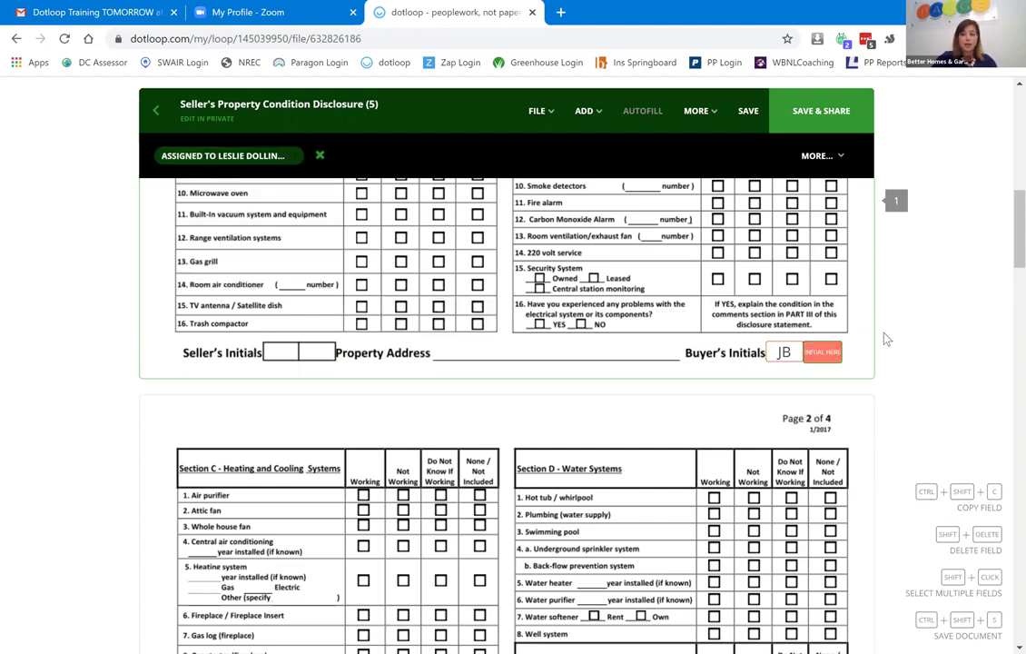
Add a new participant with their name, e-mail and Buyer role, and assign them the second field.
left_click(822, 352)
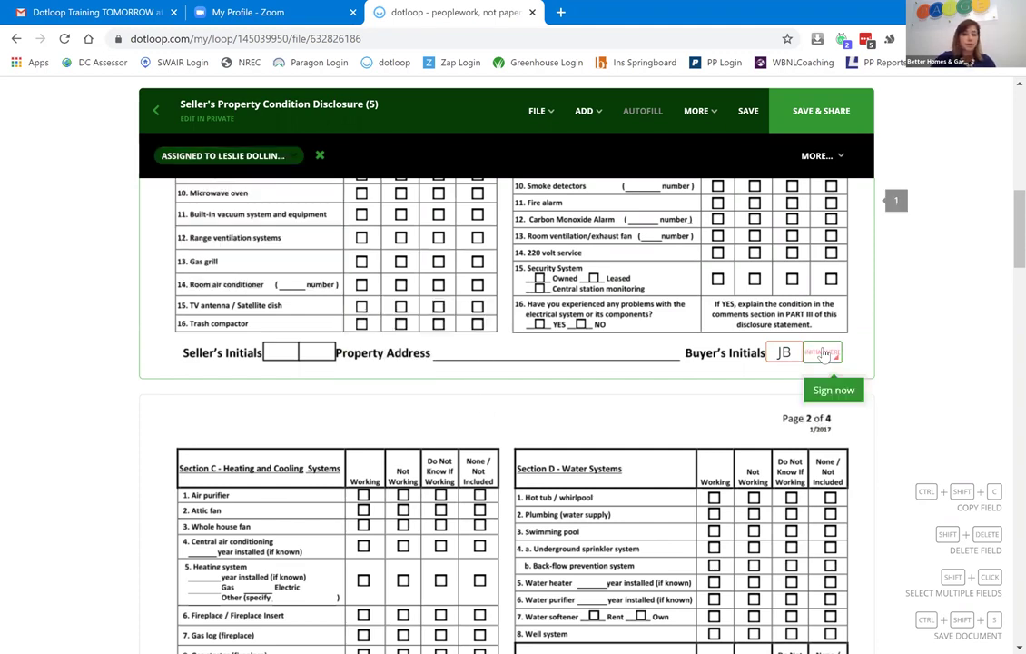
left_click(261, 156)
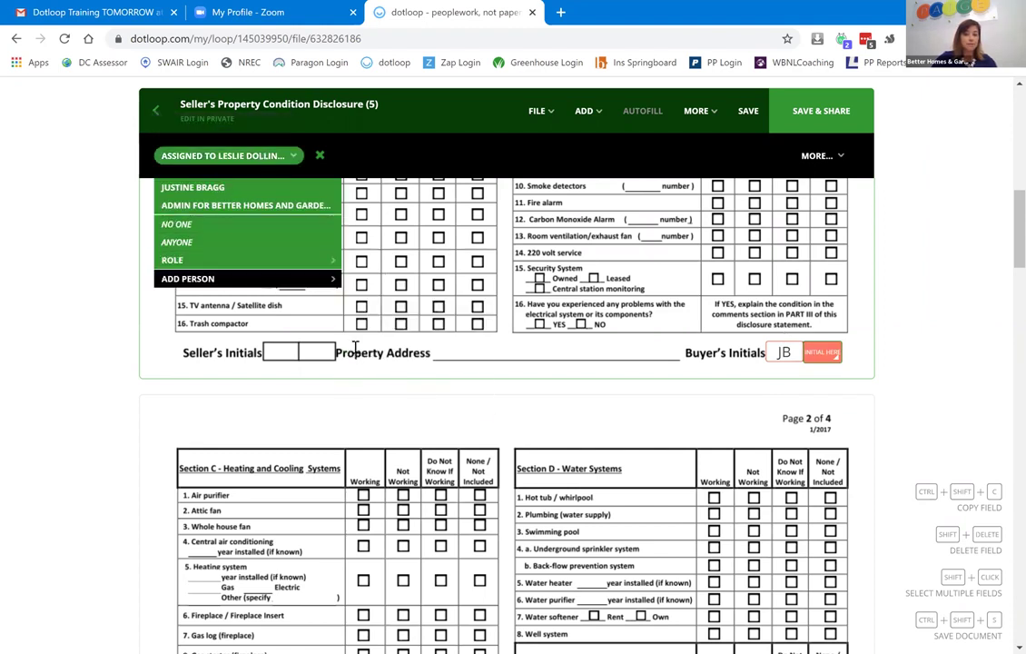
left_click(271, 281)
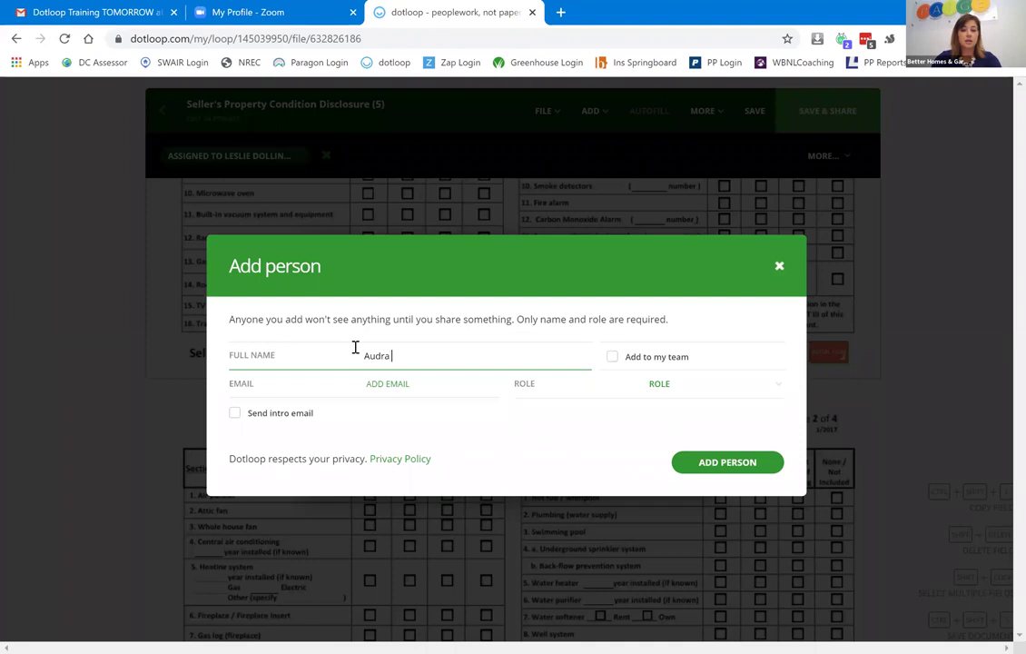
left_click(412, 382)
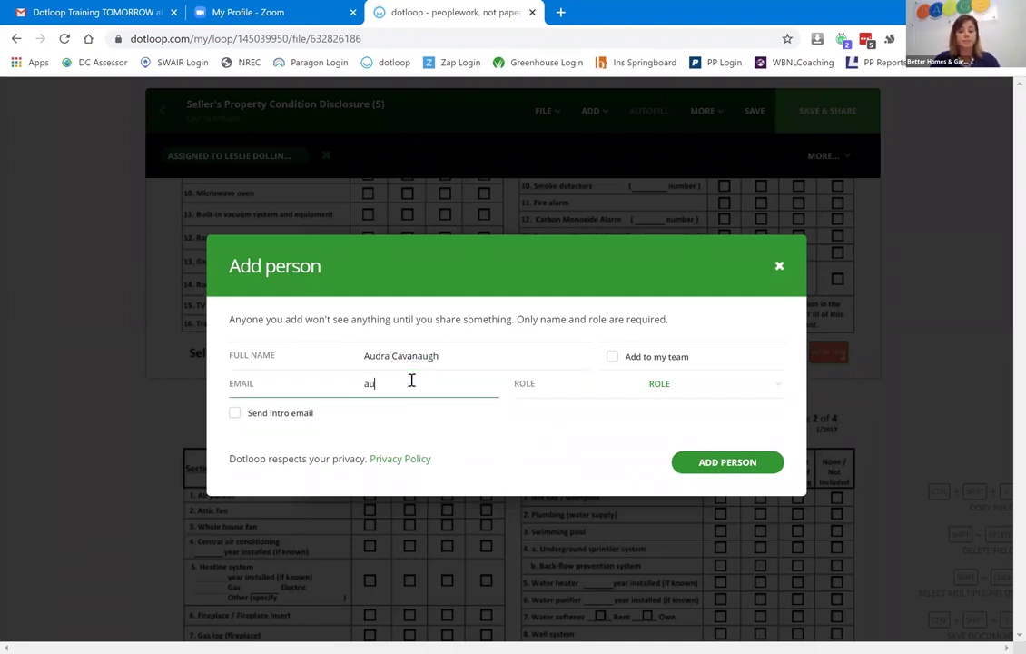
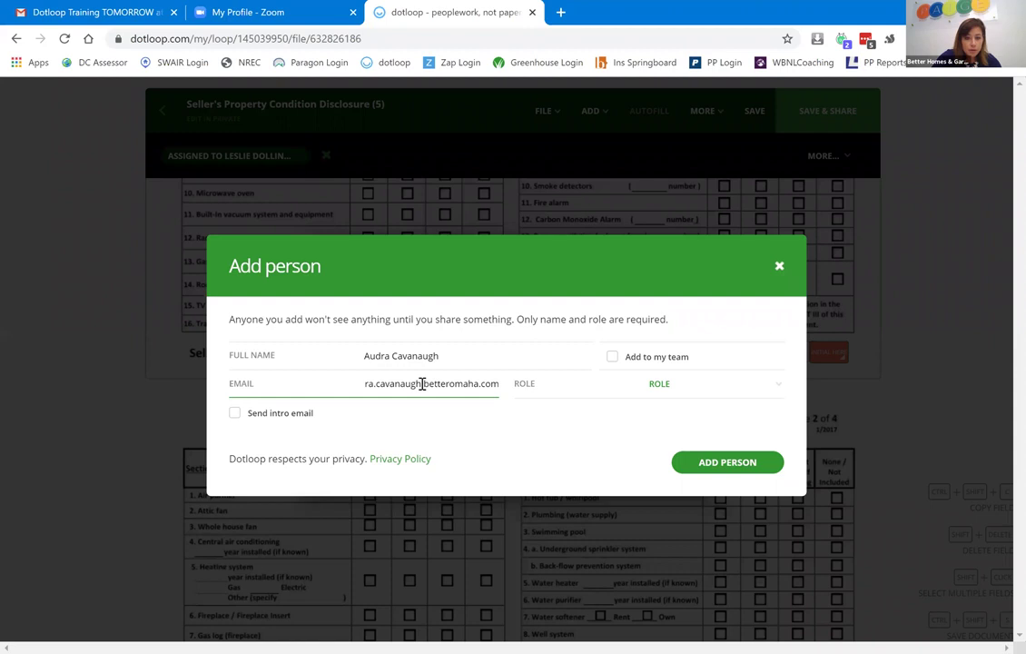
left_click(425, 385)
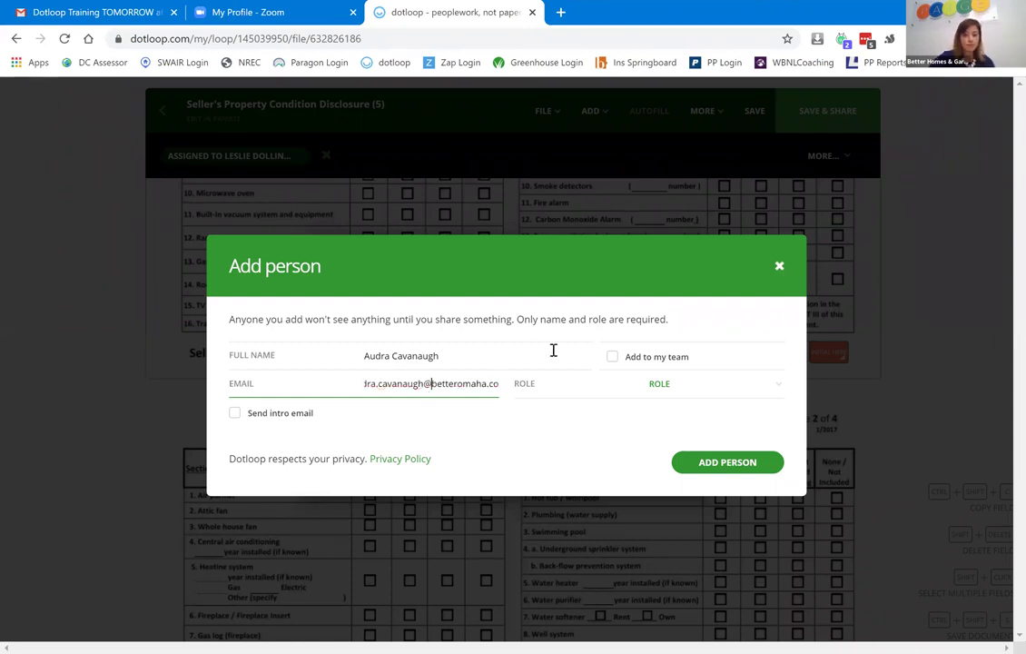
left_click(685, 386)
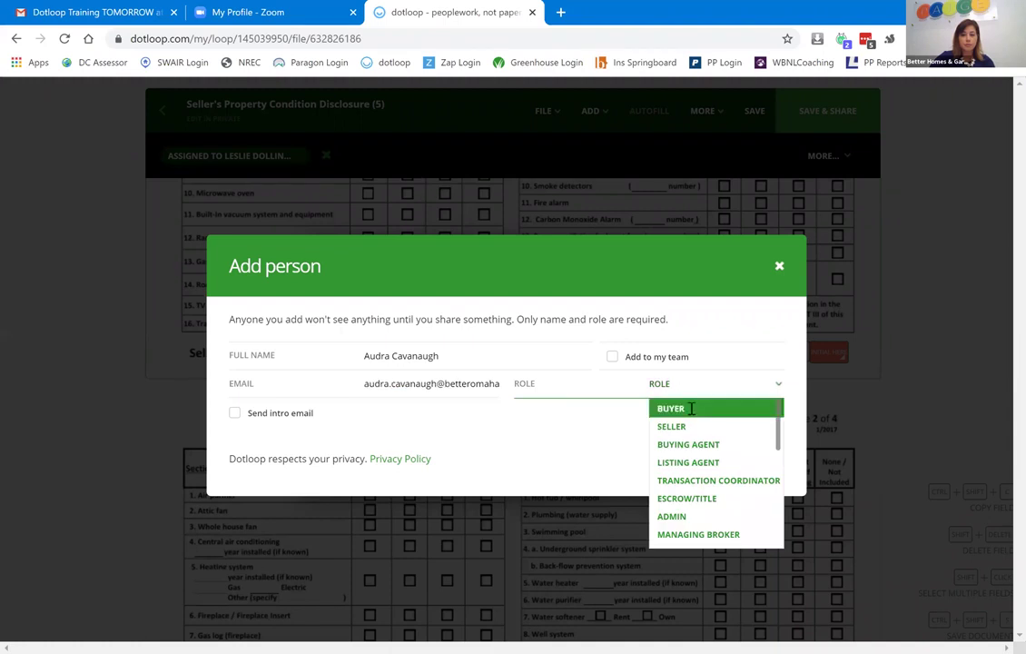
left_click(688, 408)
left_click(727, 547)
Group the two Buyer's Initials fields and copy the group with Ctrl+Shift+C.
scroll(888, 395, "down", 3)
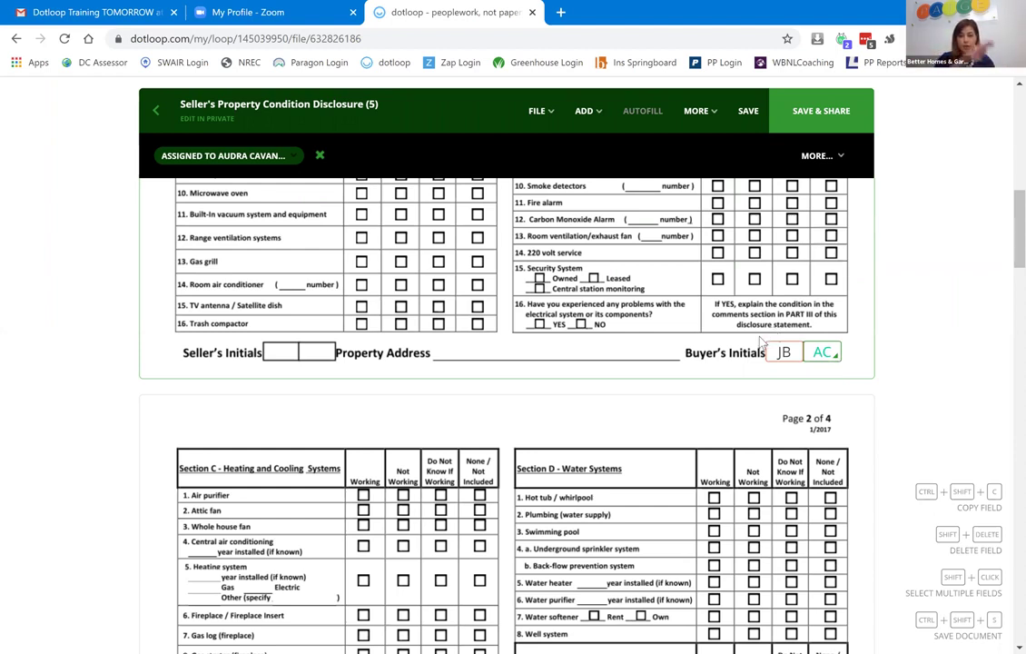
left_click(856, 338)
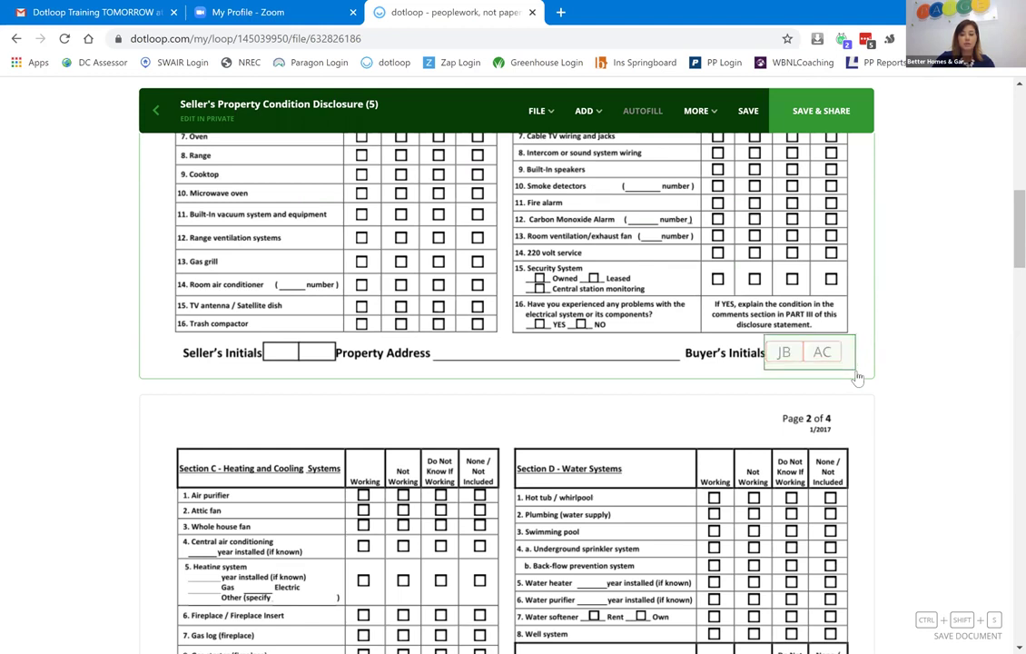
left_click(858, 376)
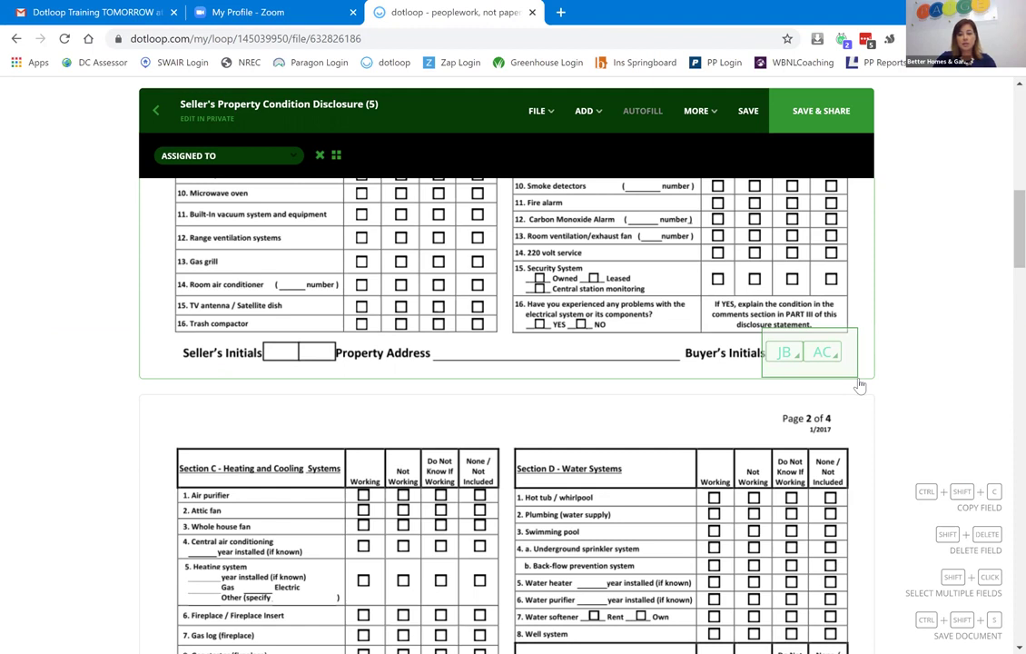
left_click(336, 156)
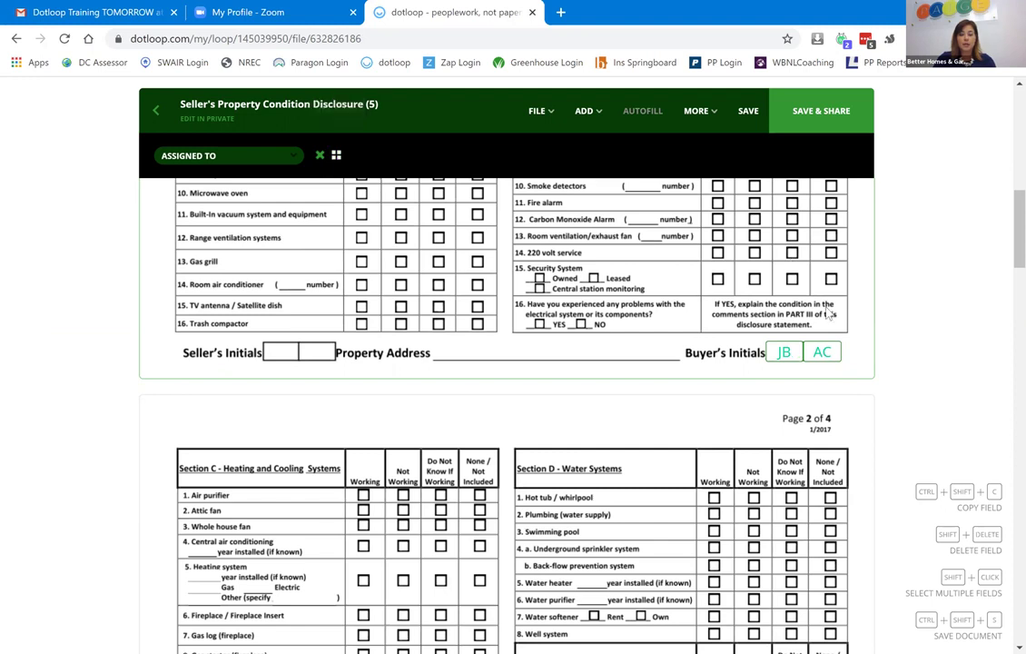
left_click(763, 334)
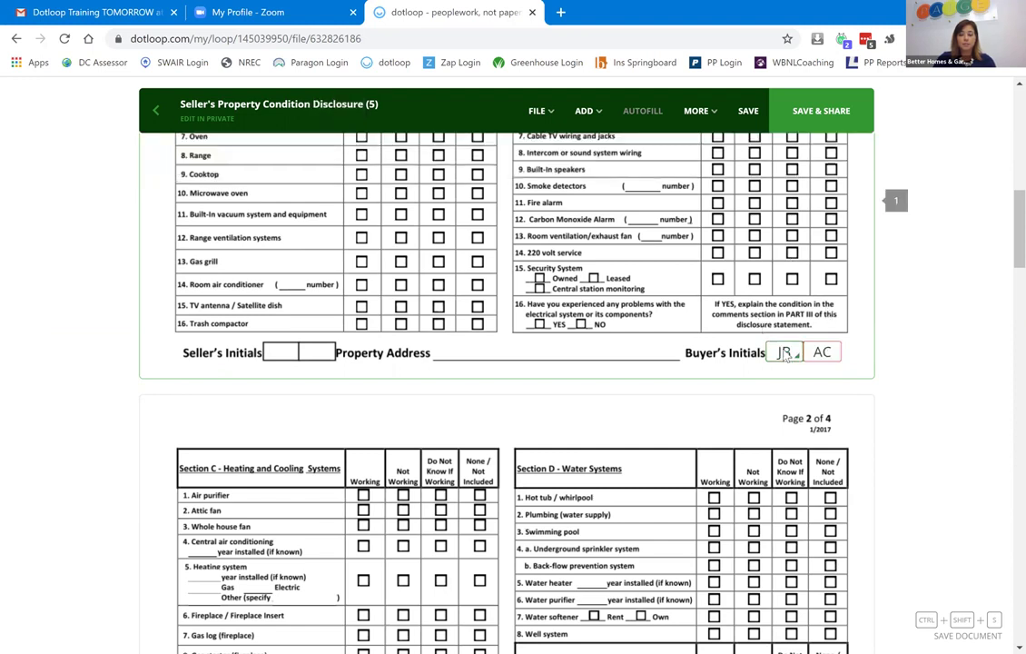
left_click(800, 352)
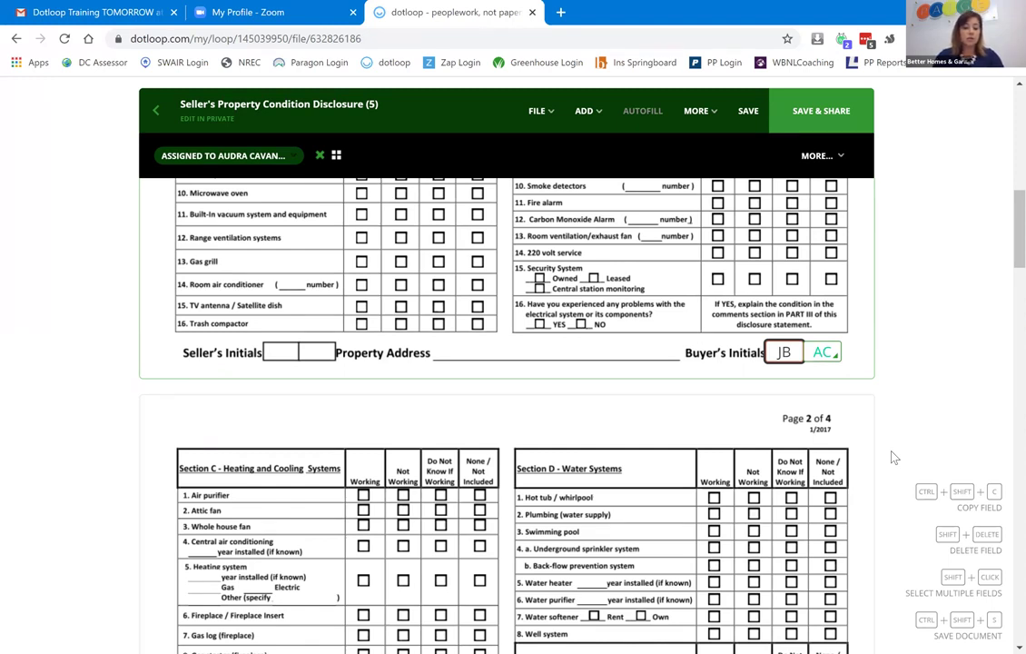
key("ctrl+shift+c")
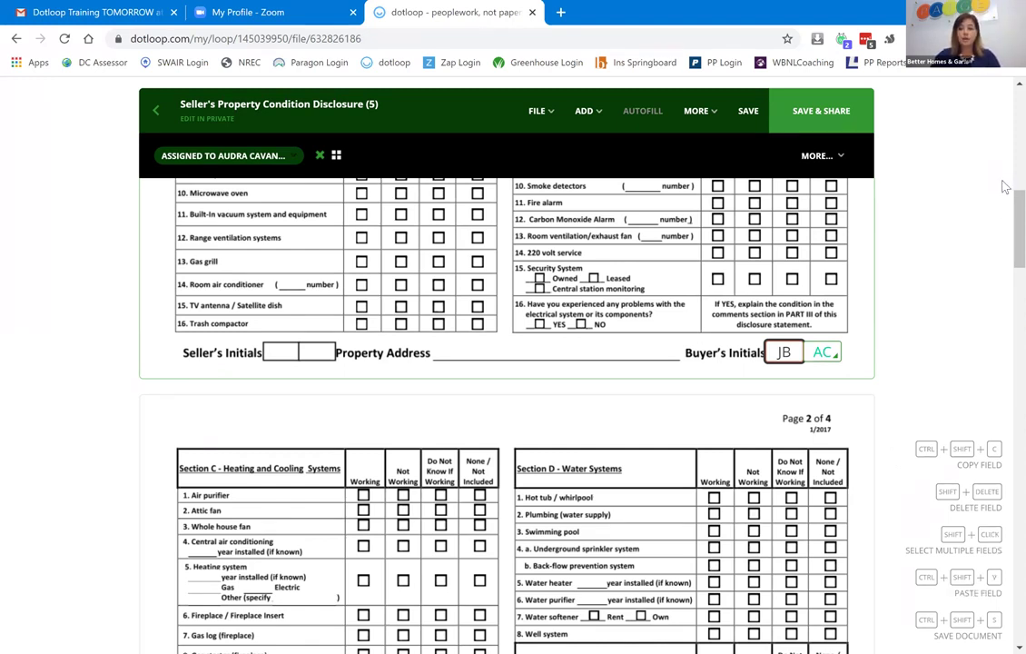
Paste the initials on the Section B page, then delete them so its Buyer's Initials boxes are empty.
scroll(1006, 332, "down", 2)
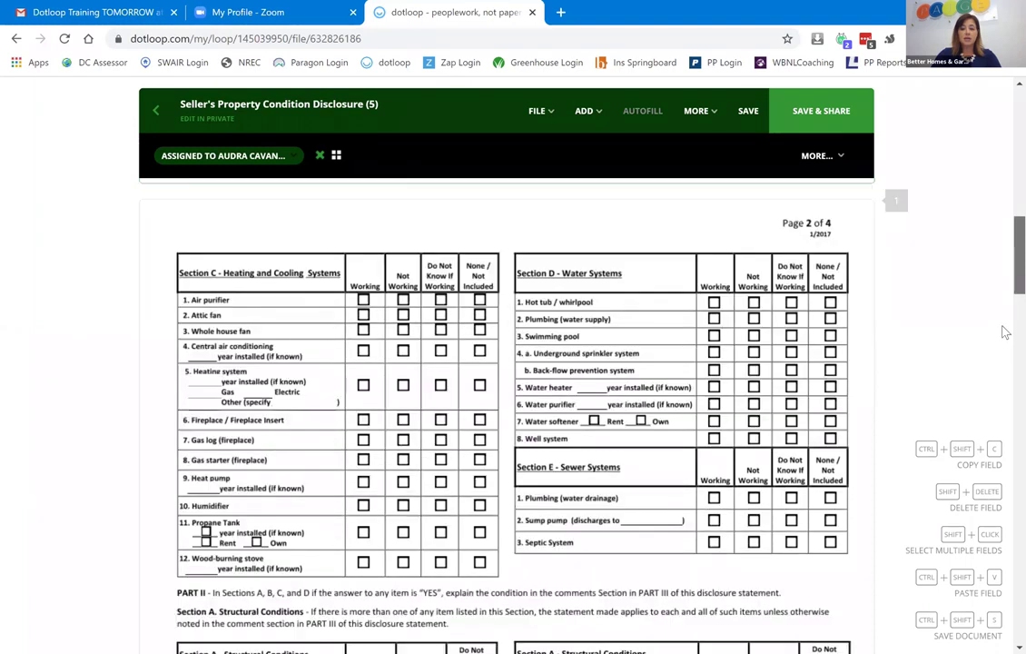
scroll(961, 344, "down", 8)
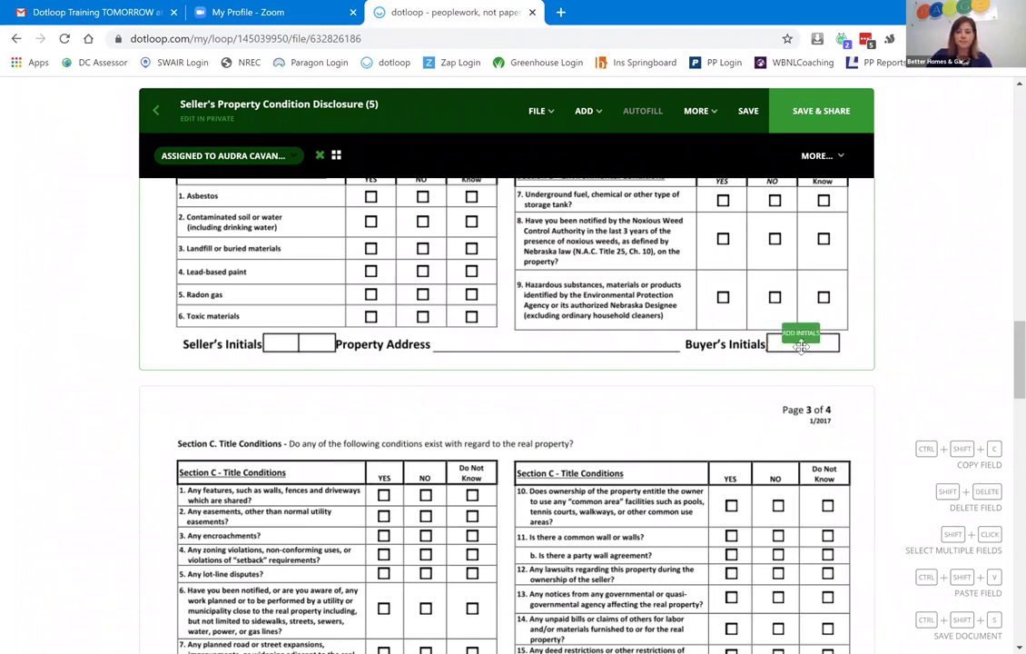
left_click(792, 344)
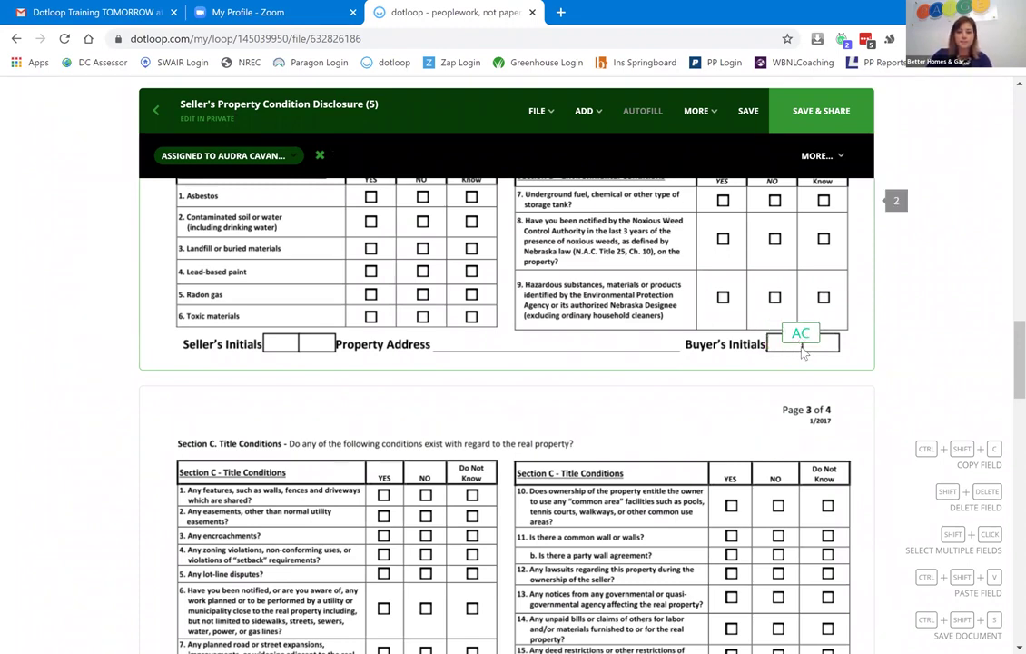
left_click(320, 159)
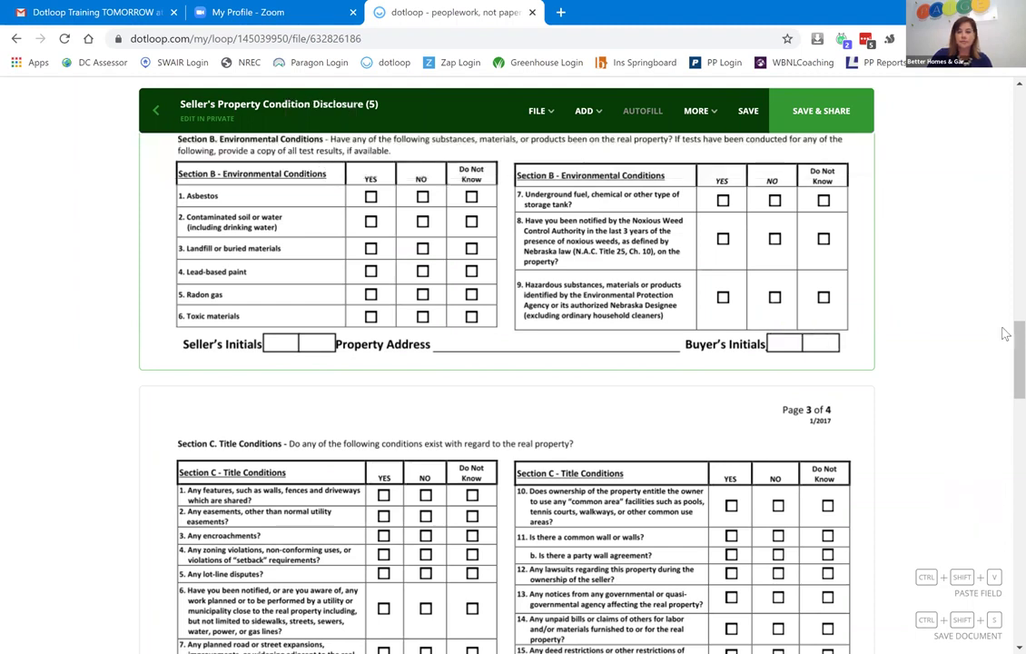
scroll(1002, 215, "up", 3)
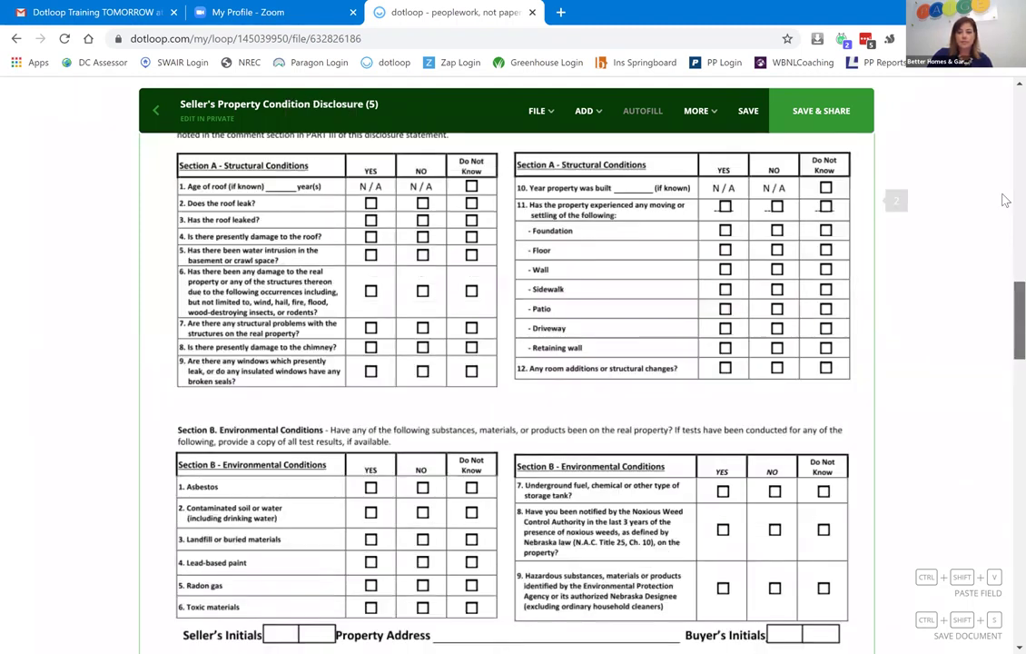
Marquee-select the JB and AC initials fields together on the appliances page.
scroll(1003, 215, "up", 5)
scroll(727, 375, "down", 2)
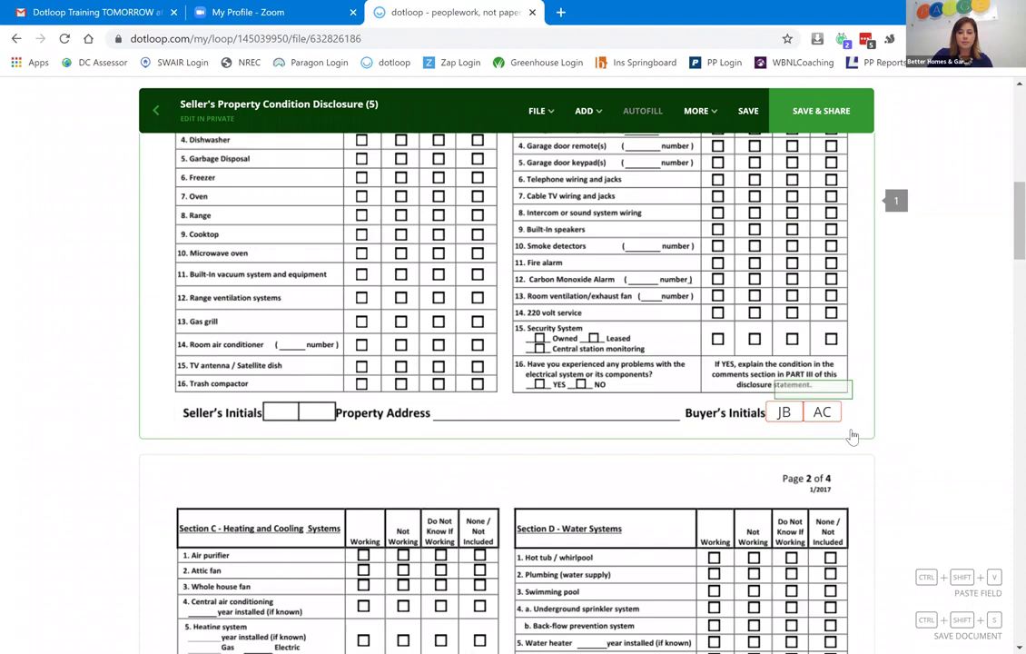
left_click_drag(774, 380, 852, 447)
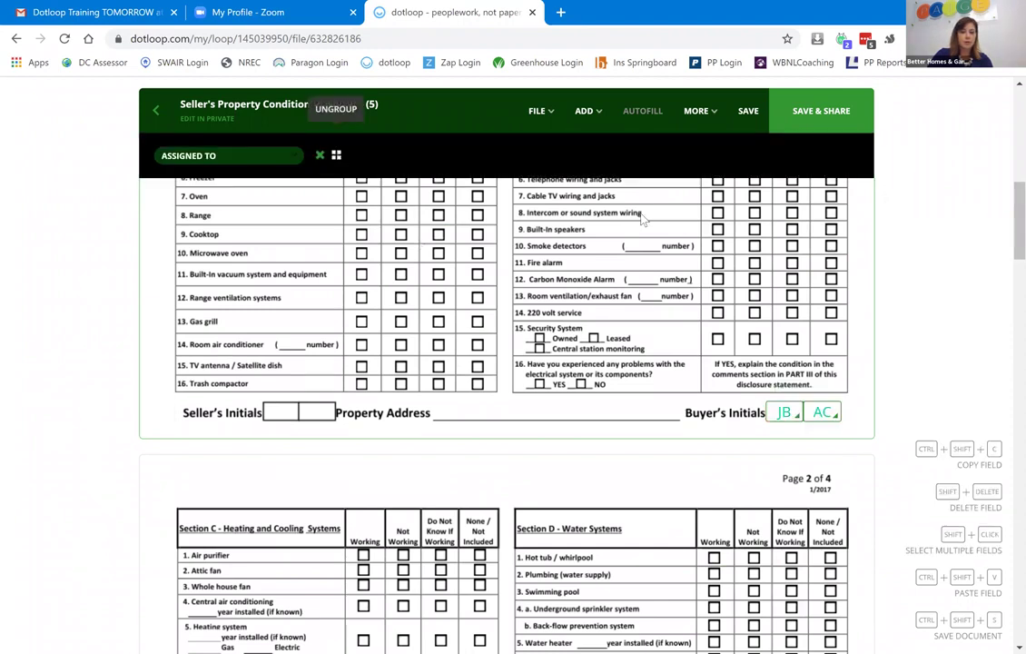
left_click(336, 158)
left_click_drag(849, 429, 746, 386)
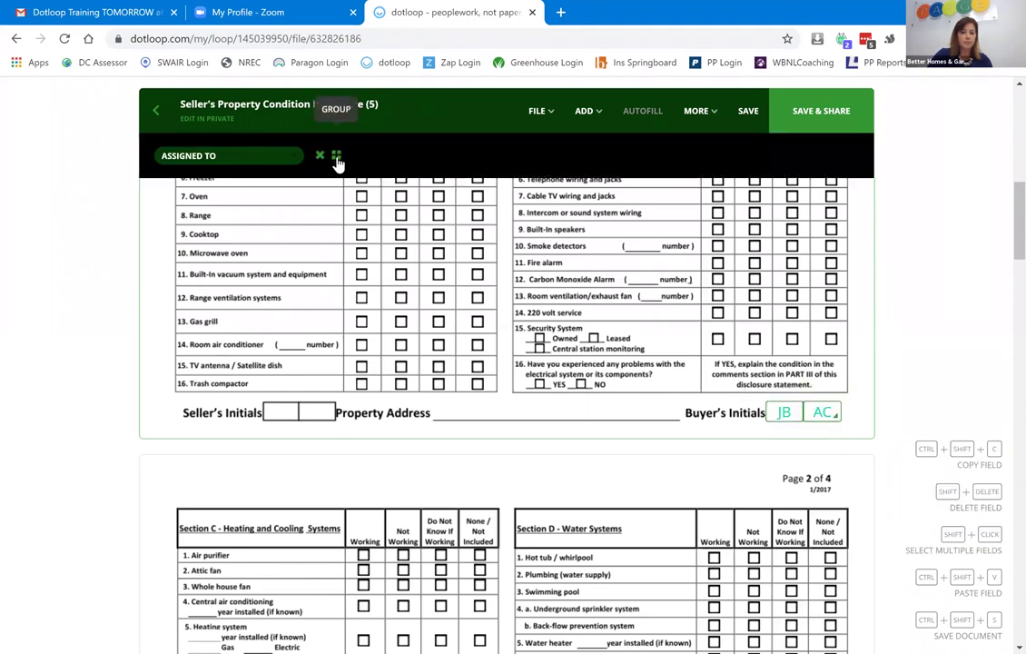
left_click_drag(752, 392, 865, 442)
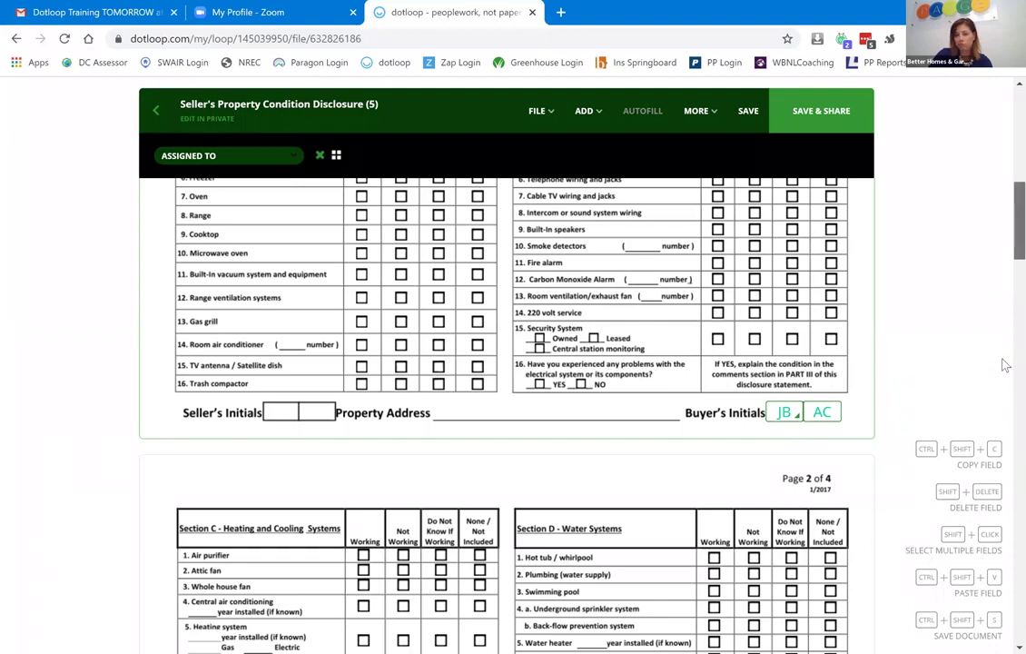
Paste the JB and AC initials group on the Section B page, Section E page, and below the purchaser's signatures.
scroll(1000, 362, "down", 8)
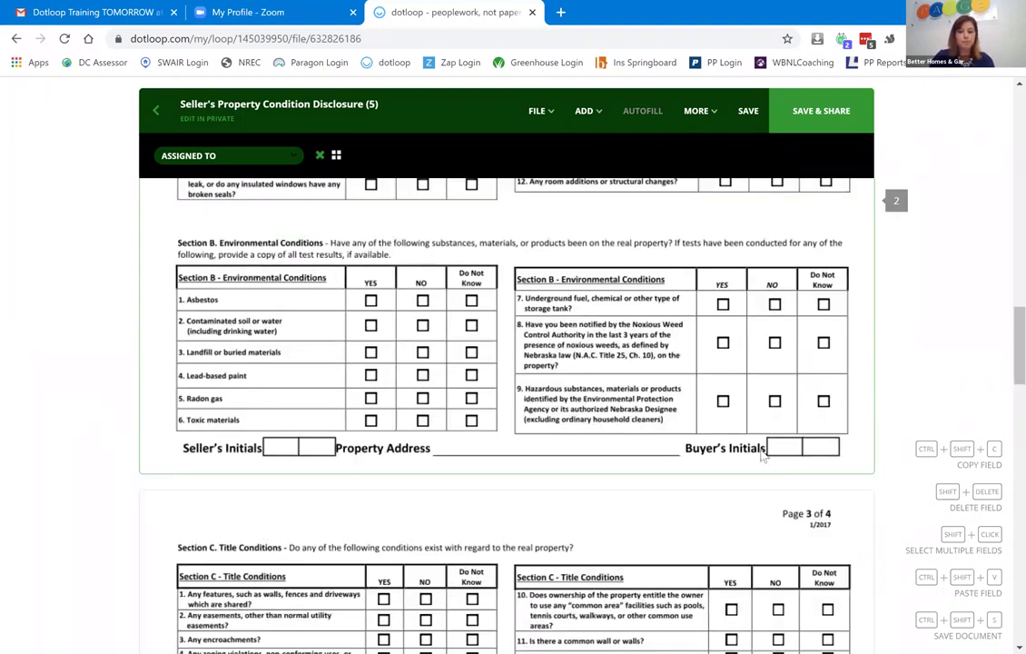
left_click(812, 459)
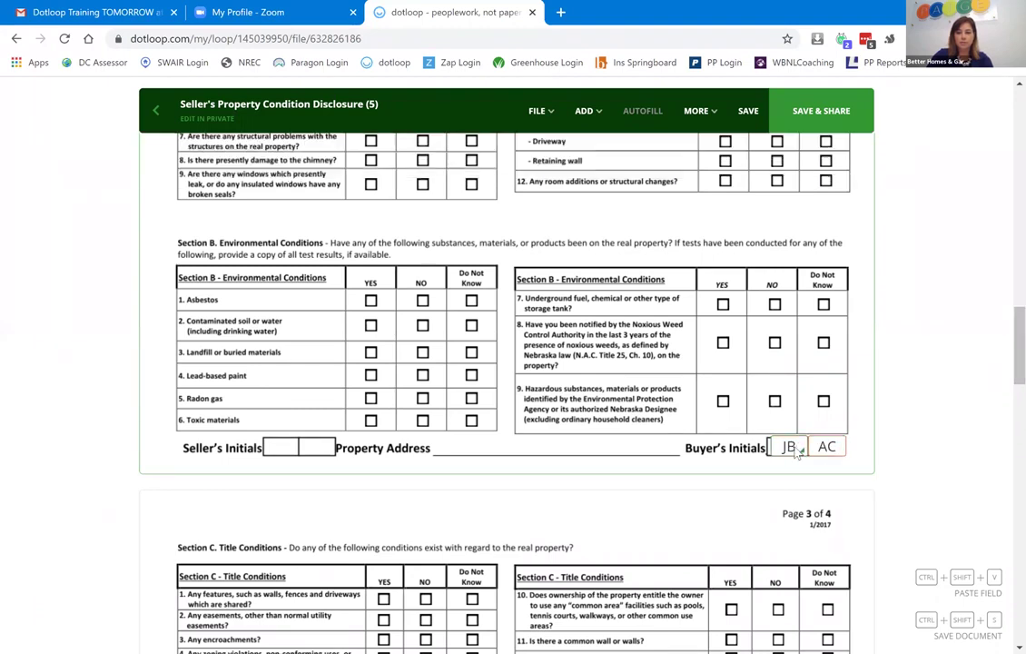
left_click(795, 451)
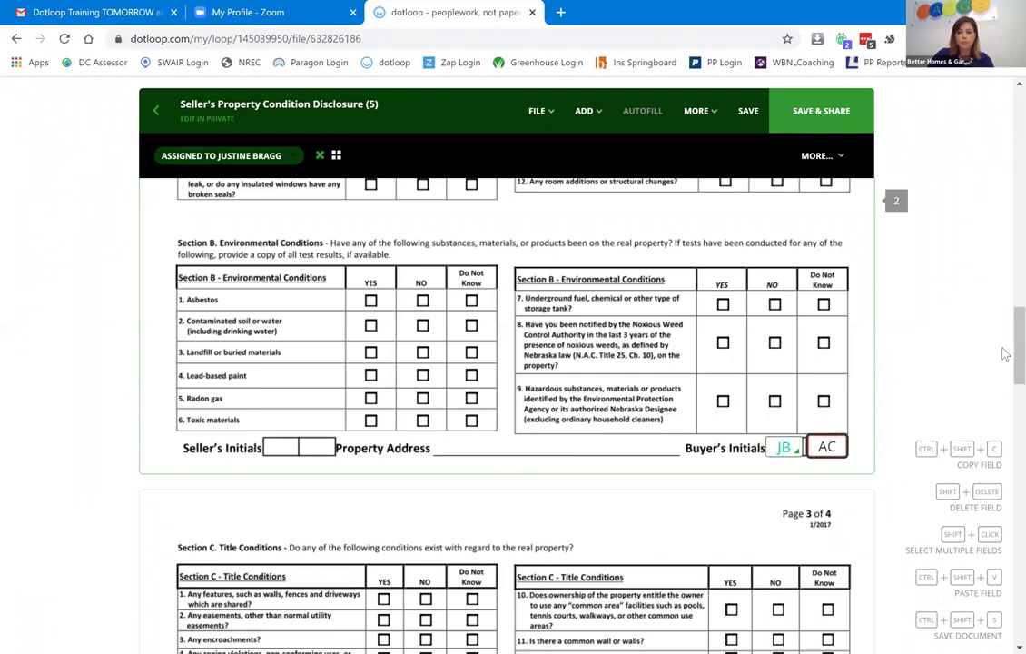
scroll(1003, 450, "down", 3)
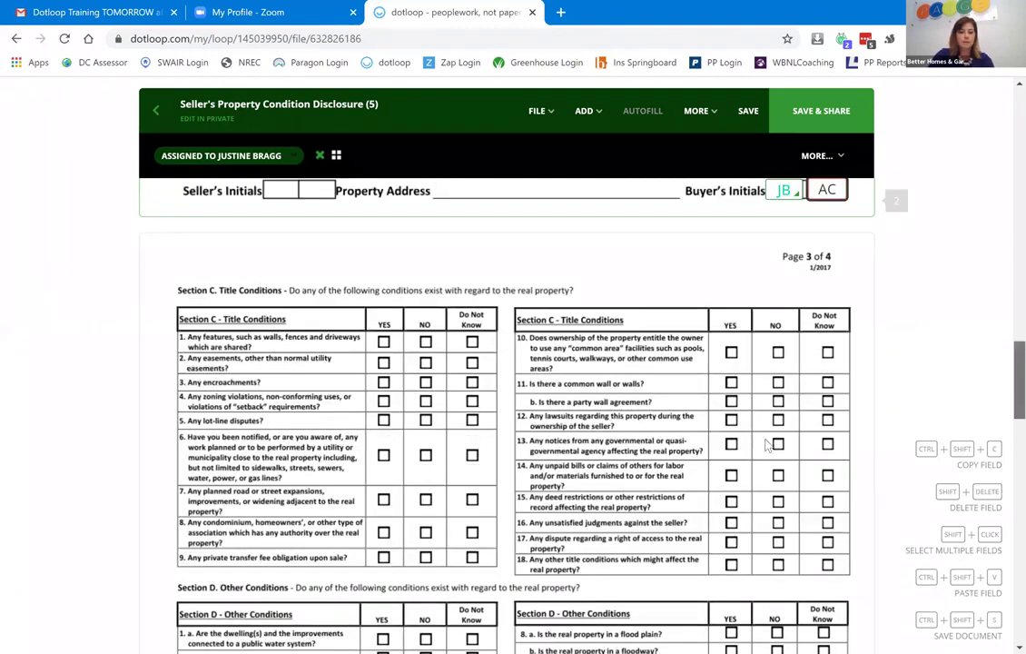
scroll(717, 408, "down", 5)
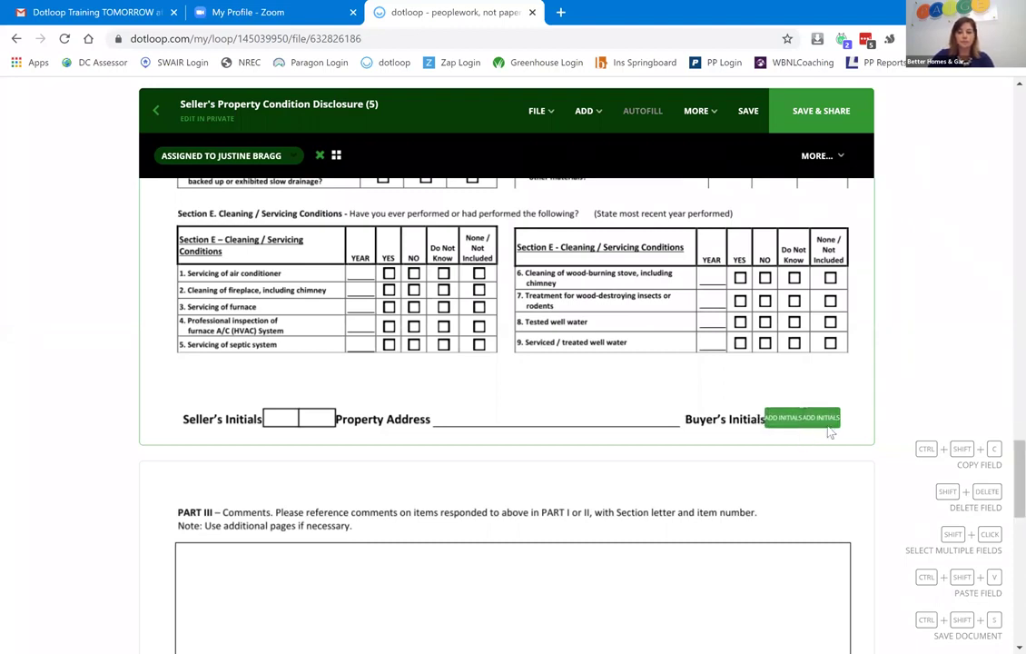
left_click(803, 421)
scroll(1005, 562, "down", 6)
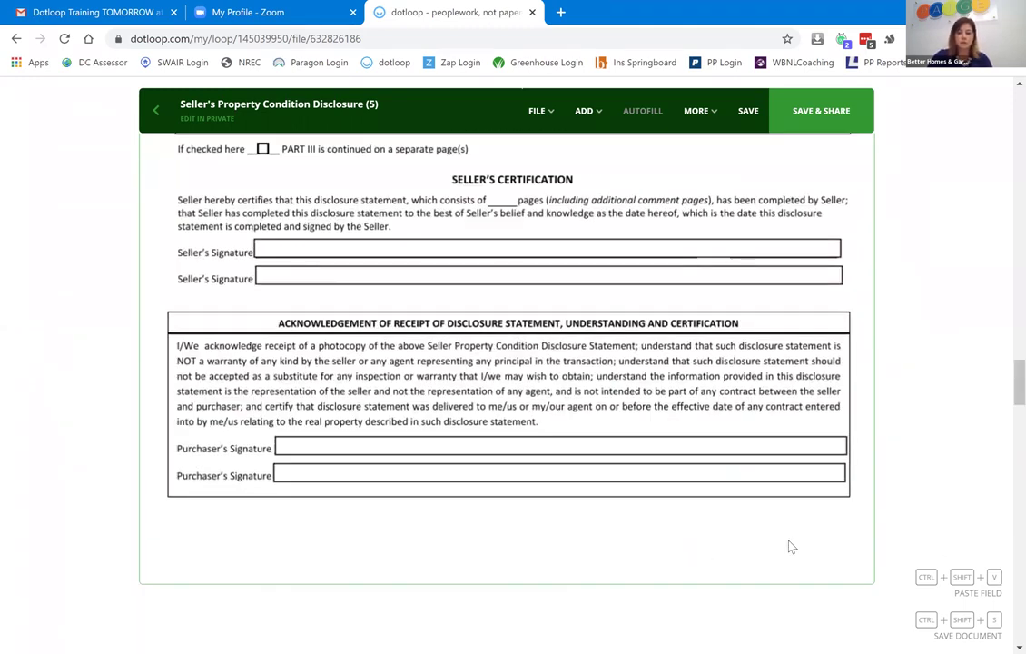
left_click(805, 569)
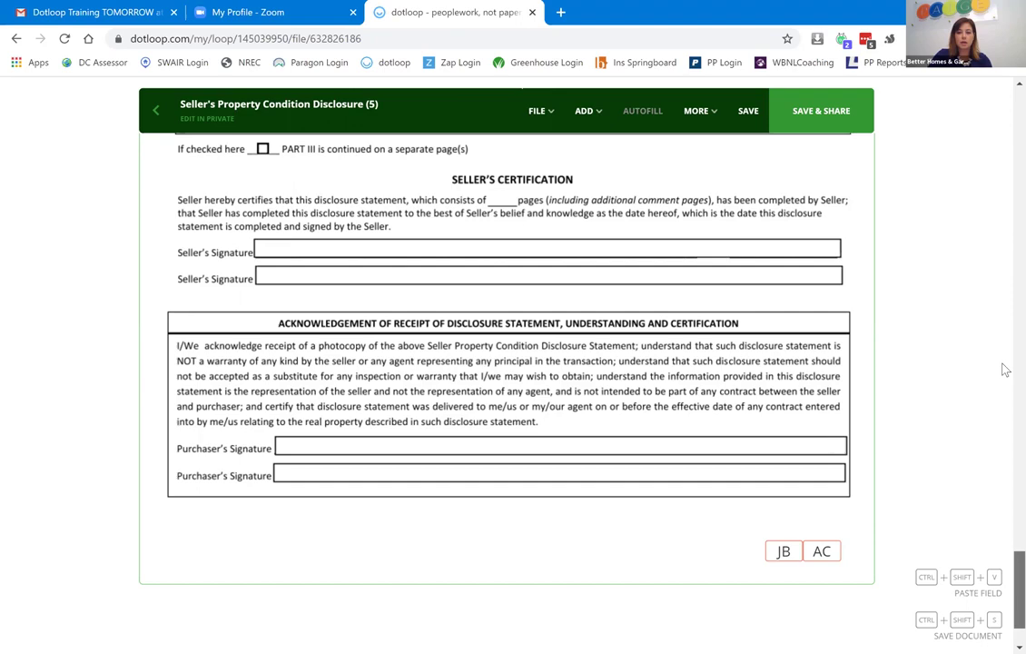
scroll(1000, 264, "up", 10)
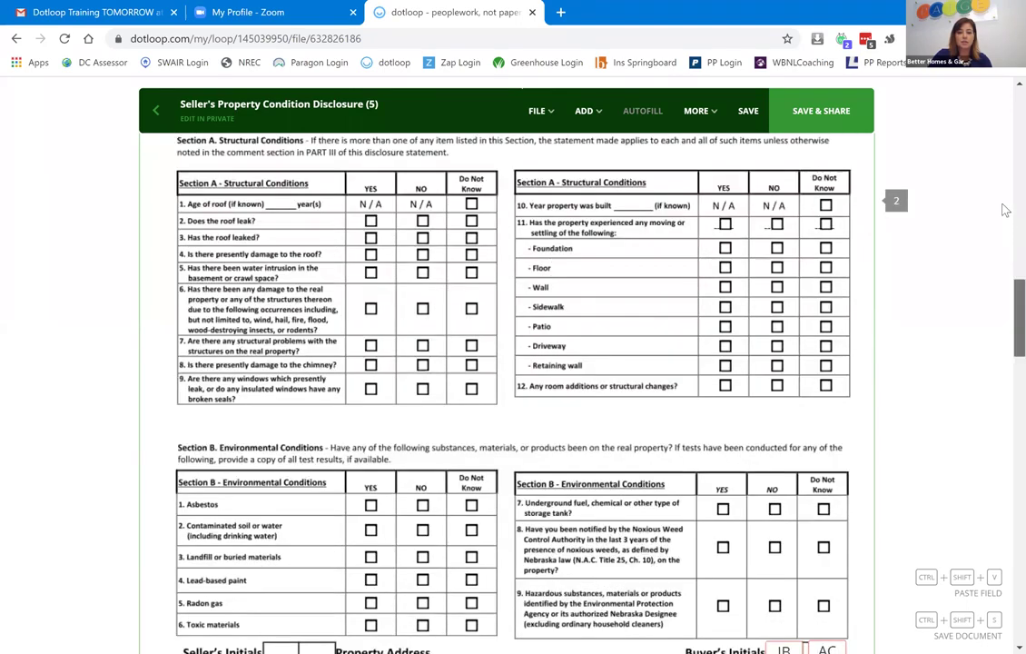
scroll(1003, 142, "up", 10)
Save the disclosure and return to the Training 7/28 loop's Documents list.
scroll(749, 110, "up", 5)
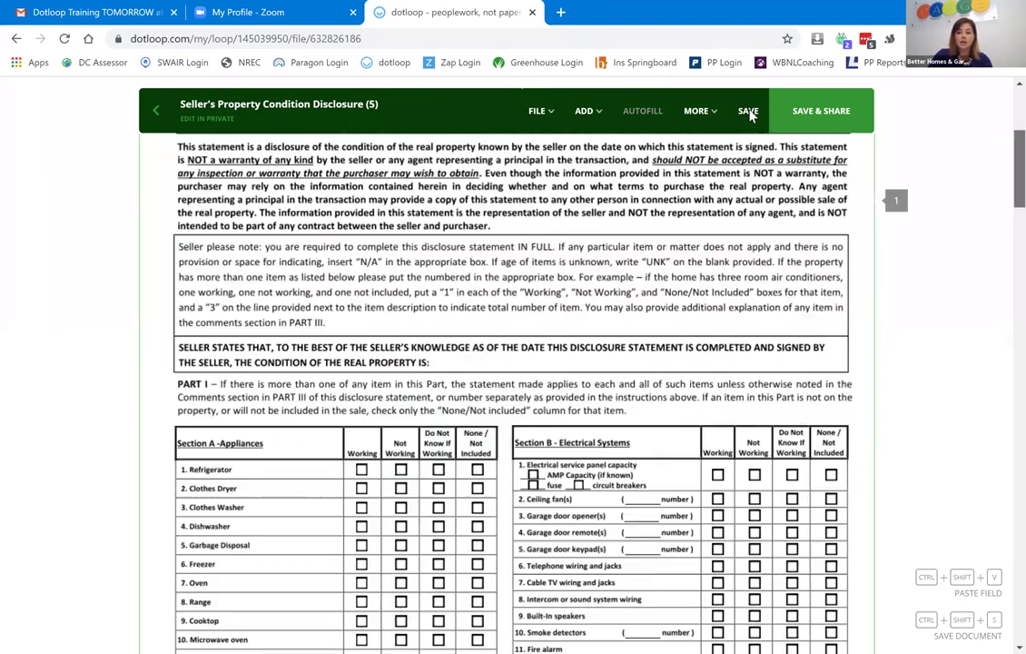
scroll(749, 113, "up", 4)
left_click(749, 111)
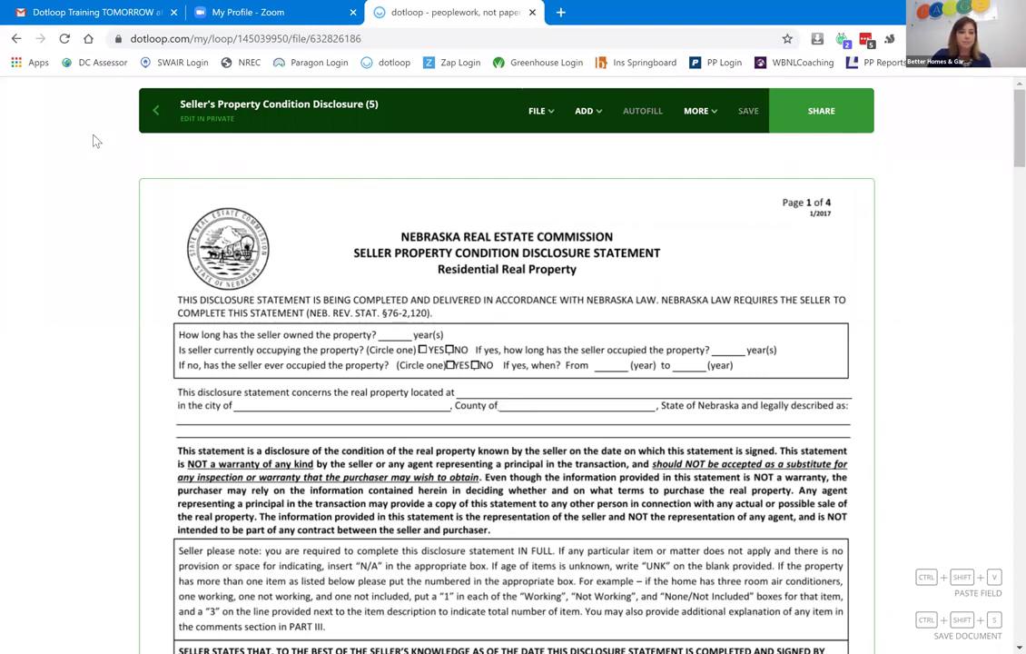
left_click(155, 113)
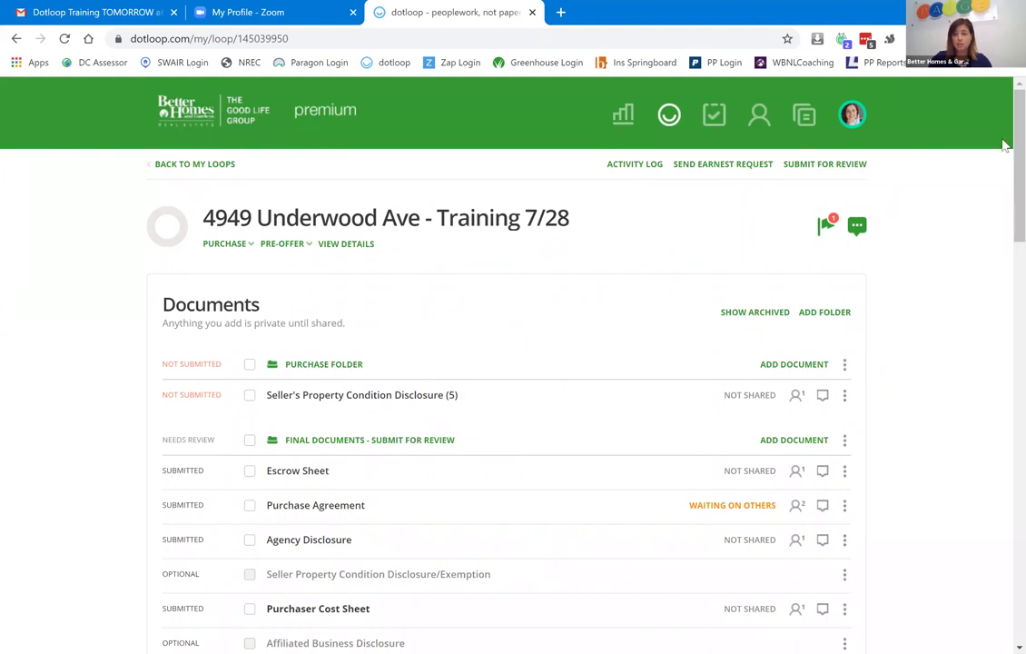
Open the Help Center's Agents > First Loop article and dismiss the Certification Program popup.
scroll(1001, 486, "down", 10)
scroll(1003, 563, "down", 5)
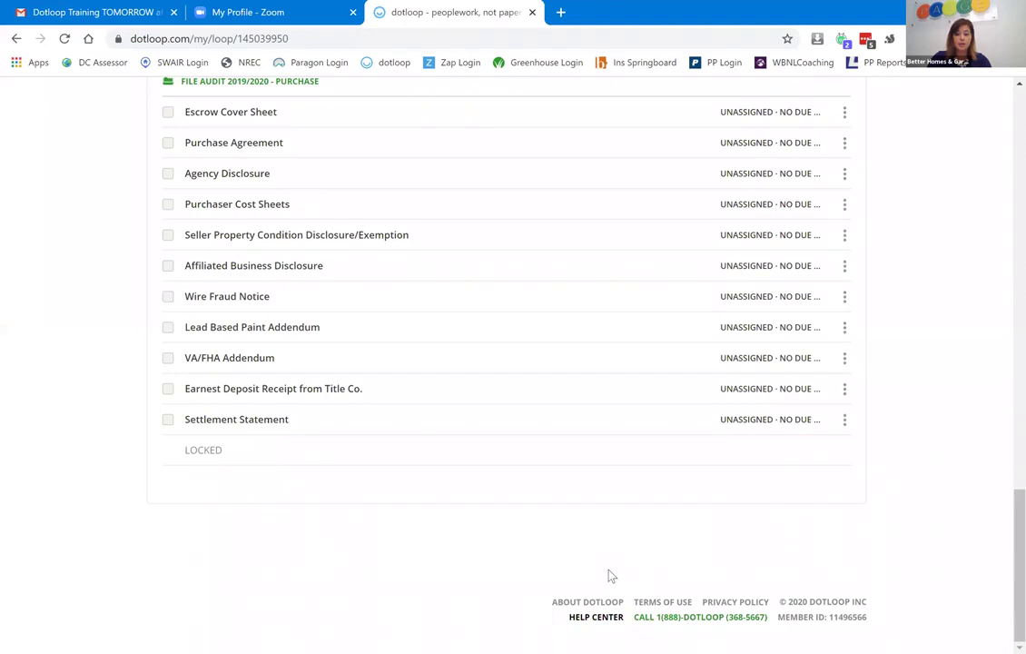
left_click(608, 573)
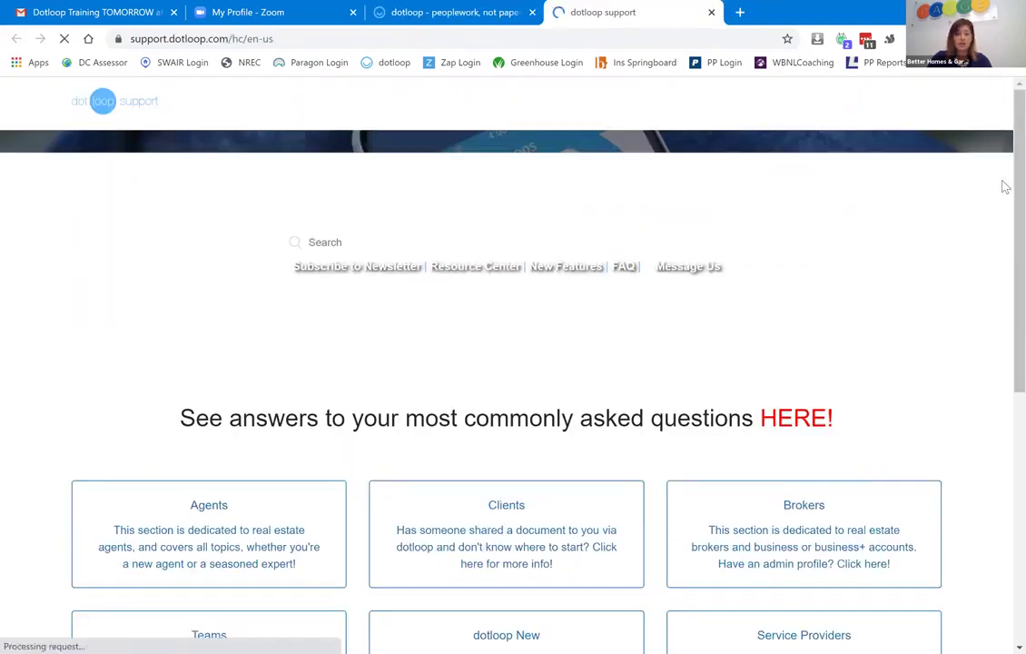
scroll(1002, 200, "down", 3)
scroll(1004, 268, "down", 1)
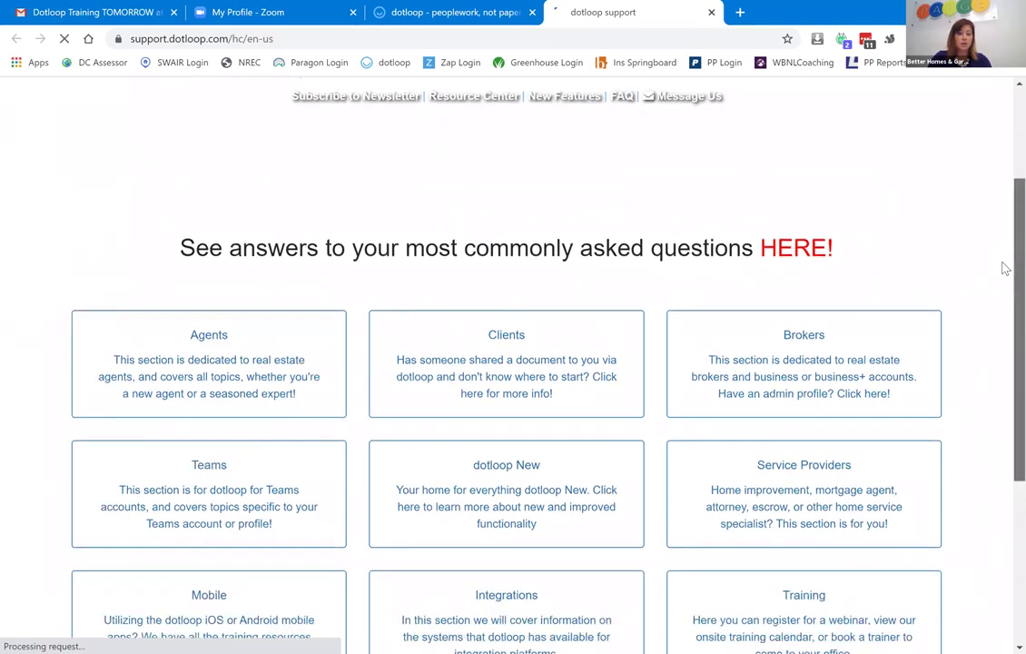
left_click(190, 287)
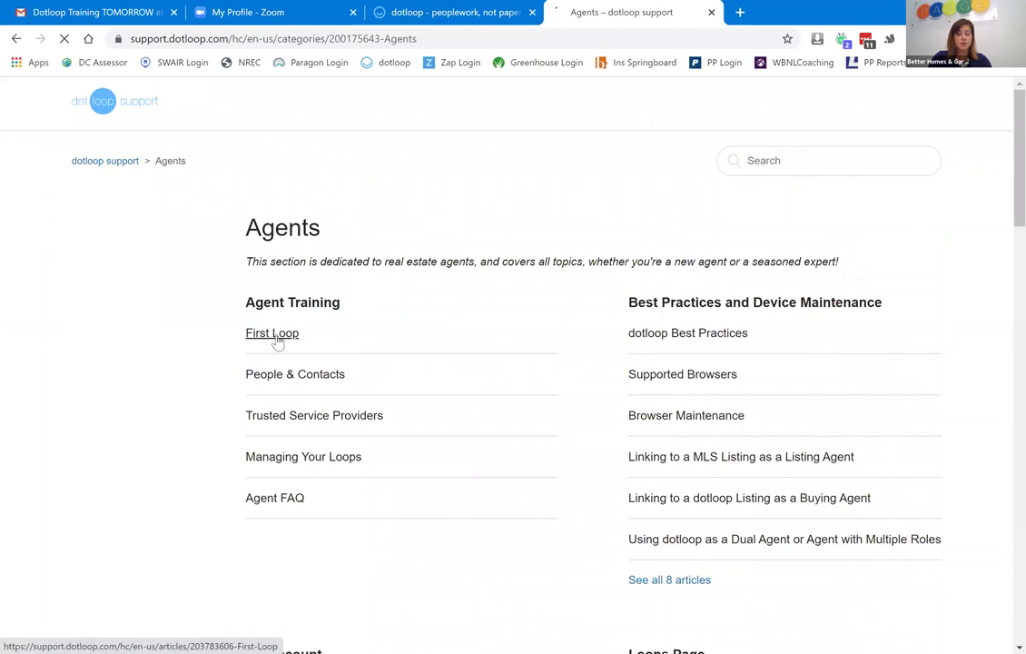
left_click(276, 338)
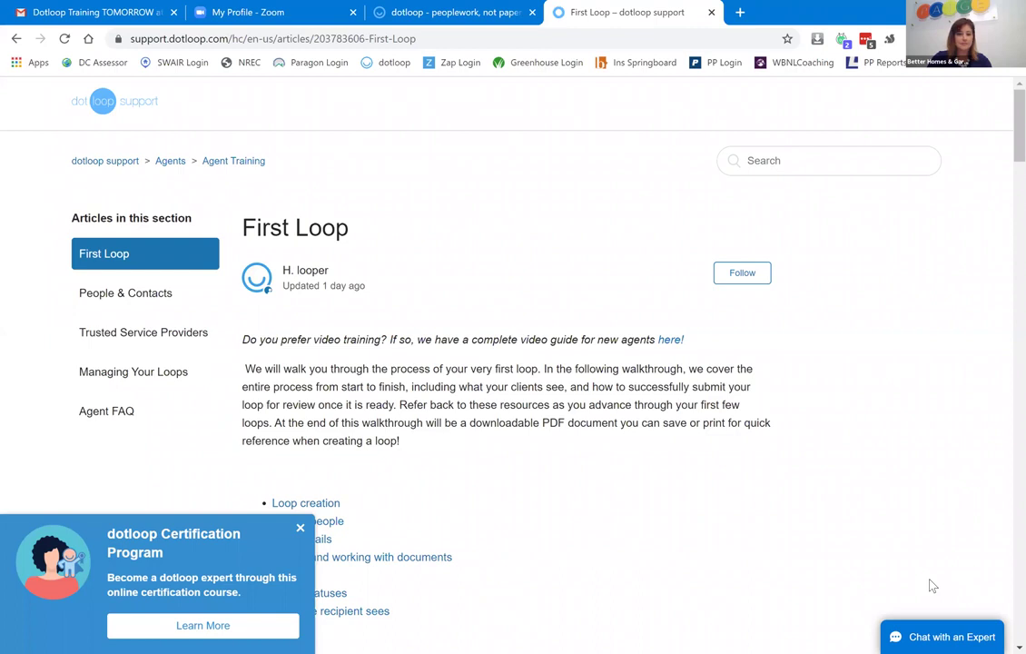
left_click(300, 527)
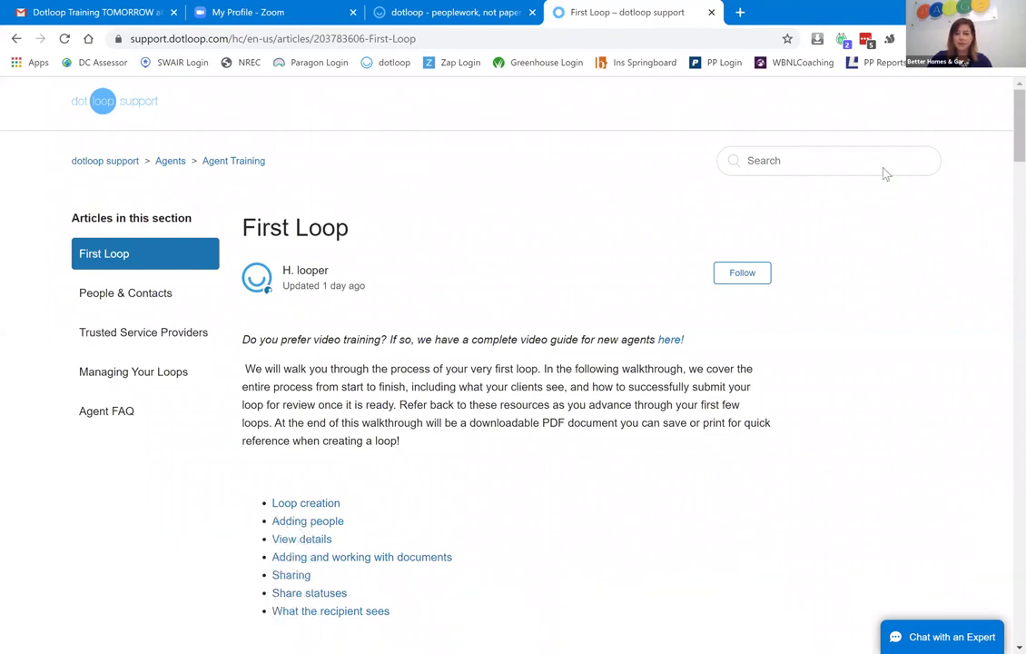